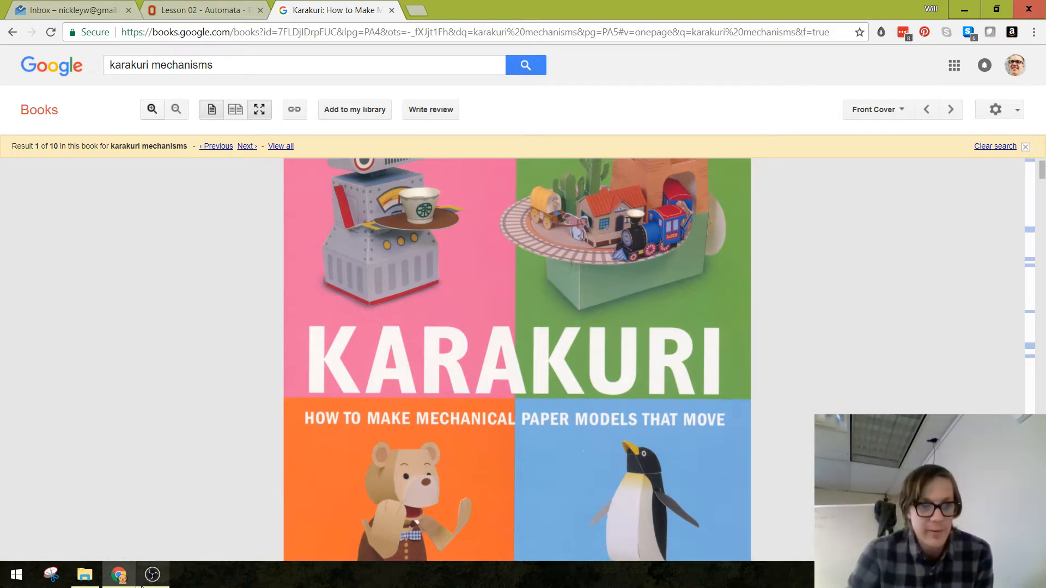
Open the part file Demo Model - Part B from the Lesson 02 - Automata folder in SOLIDWORKS
left_click(84, 574)
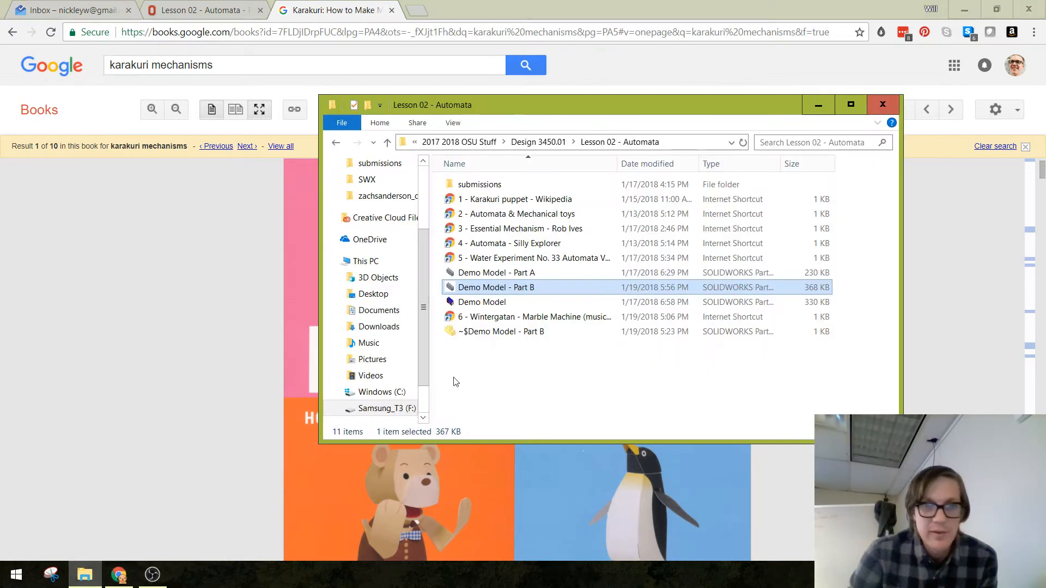
left_click(497, 301)
double_click(495, 288)
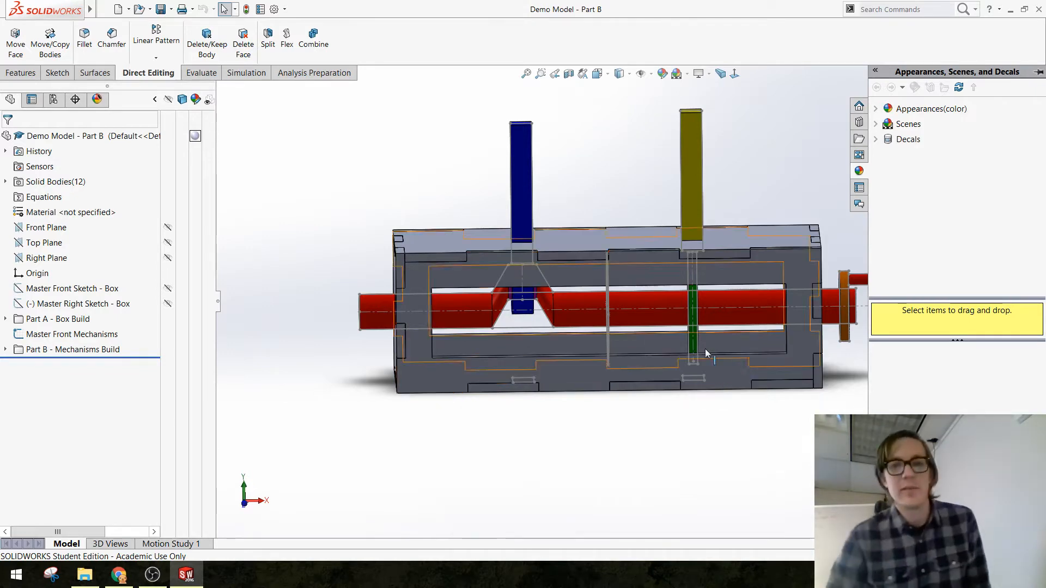
Examine the automata model from several angles, including the box, cranked shaft, cam, followers and hand crank
scroll(708, 346, "up", 2)
scroll(747, 310, "down", 1)
left_click(693, 204)
scroll(702, 212, "down", 2)
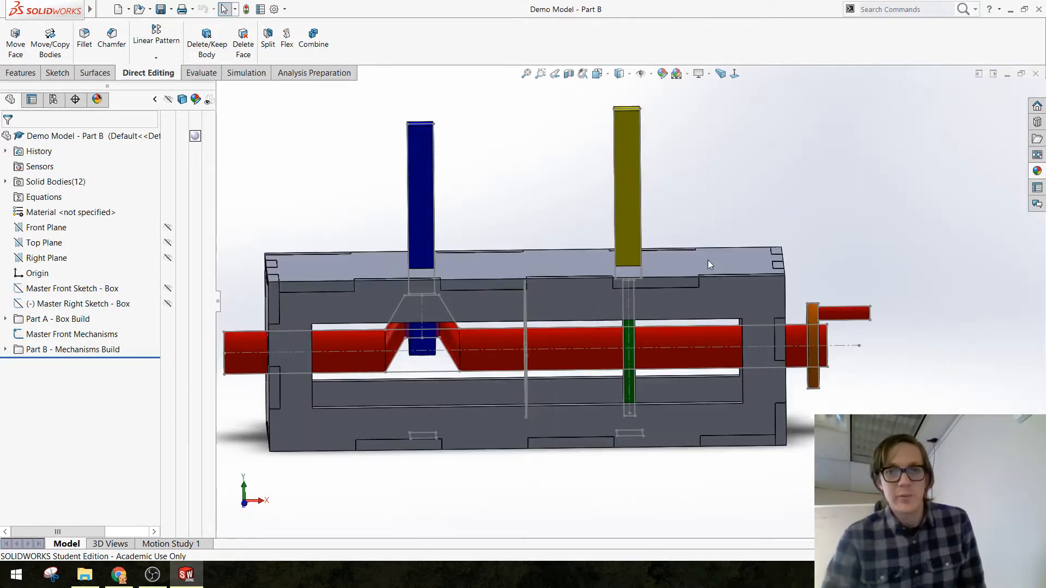
middle_click_drag(708, 265, 440, 370)
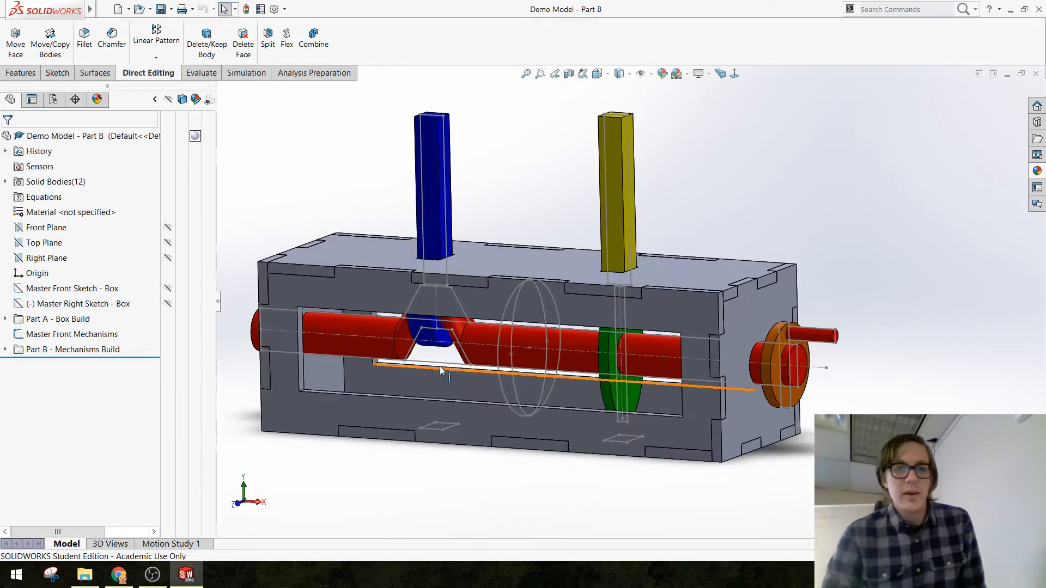
scroll(452, 357, "down", 3)
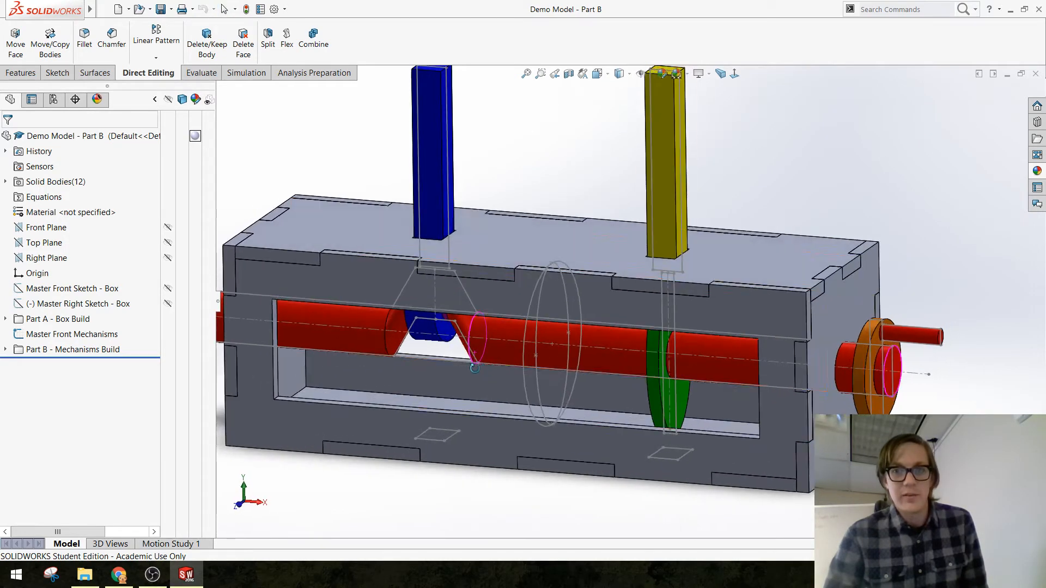
scroll(474, 369, "up", 1)
middle_click_drag(560, 270, 550, 283)
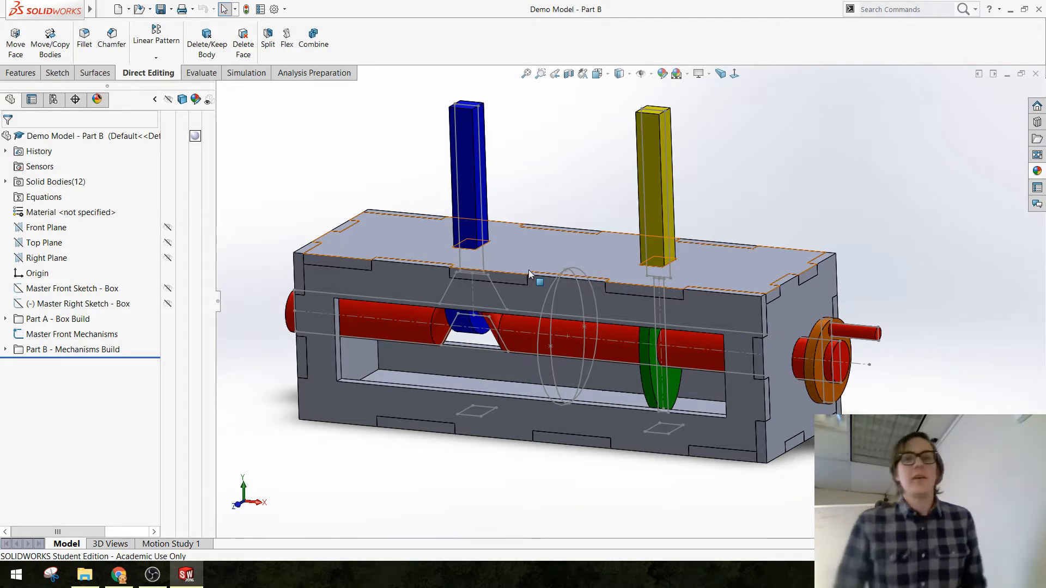
middle_click_drag(587, 316, 553, 281)
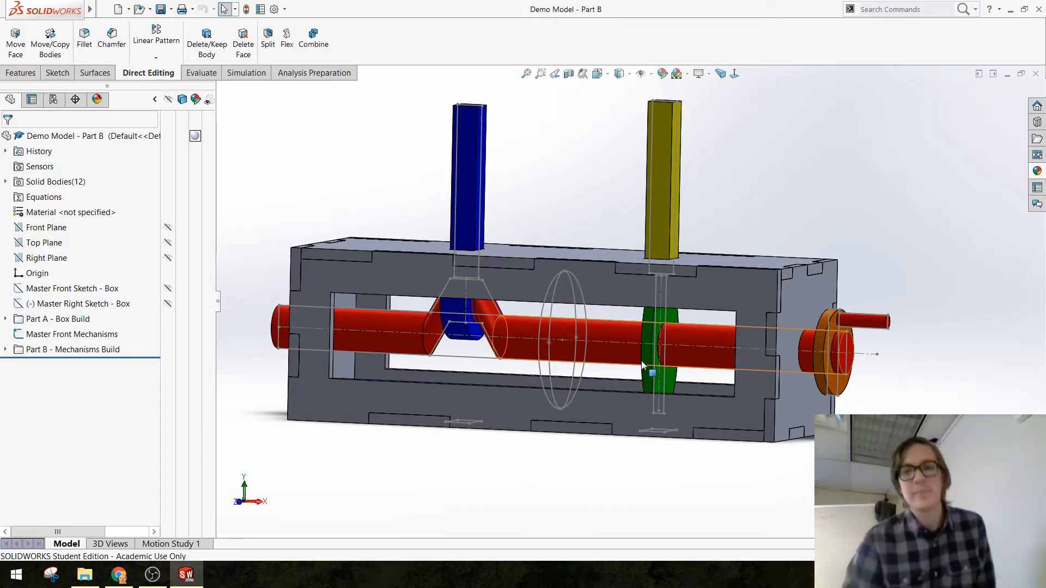
middle_click_drag(690, 270, 675, 337)
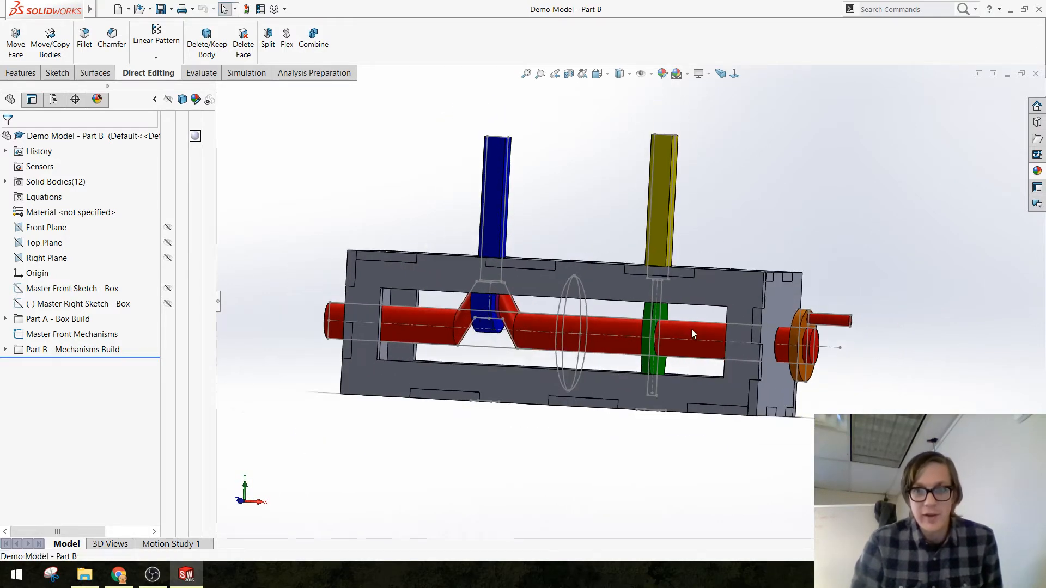
scroll(691, 333, "down", 3)
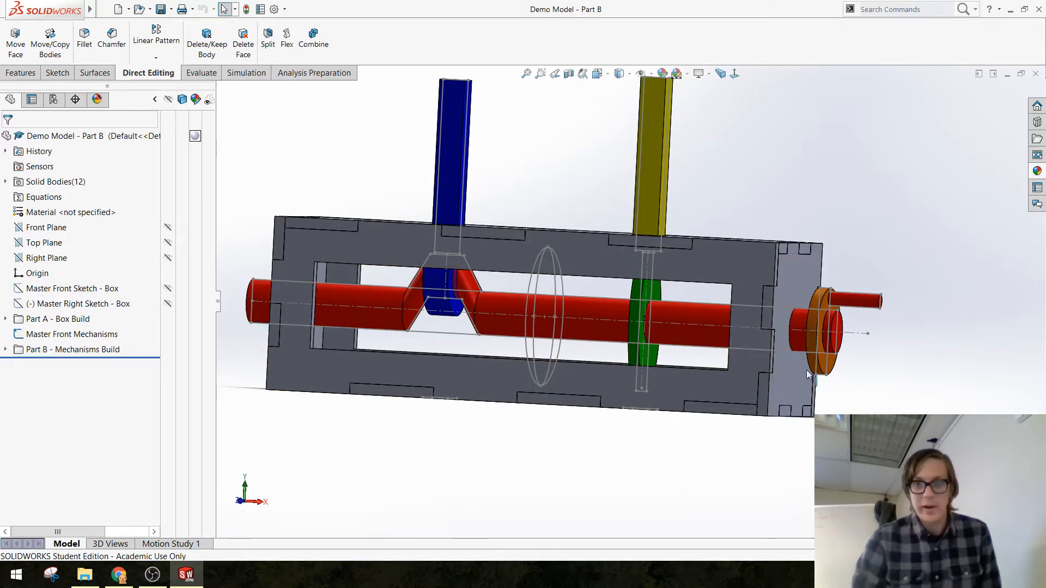
mouse_move(577, 448)
middle_mouse_down()
mouse_move(595, 369)
mouse_move(586, 425)
mouse_move(582, 400)
mouse_move(684, 422)
mouse_move(591, 427)
mouse_move(566, 454)
middle_mouse_up()
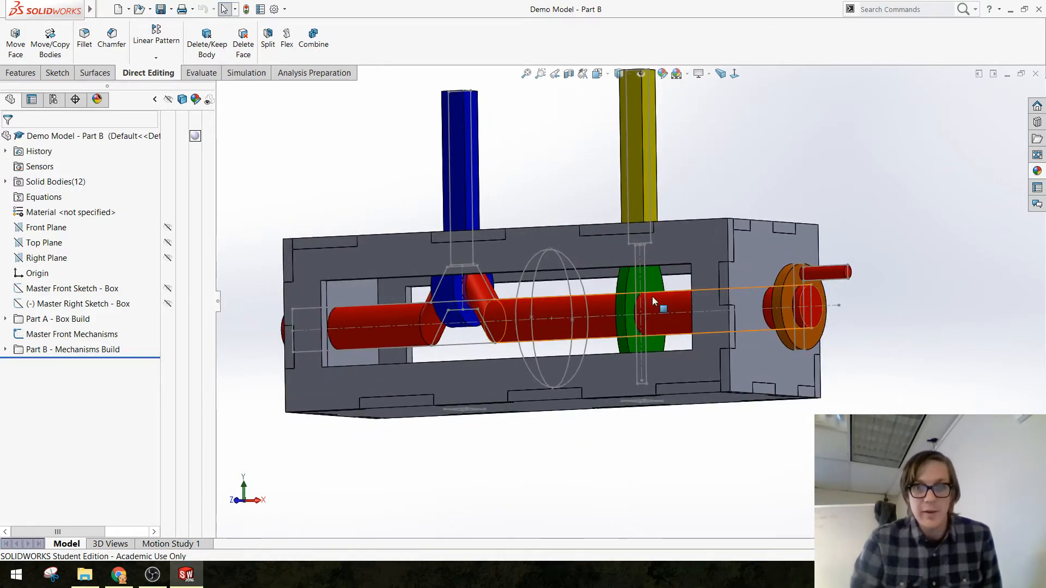
scroll(653, 301, "down", 3)
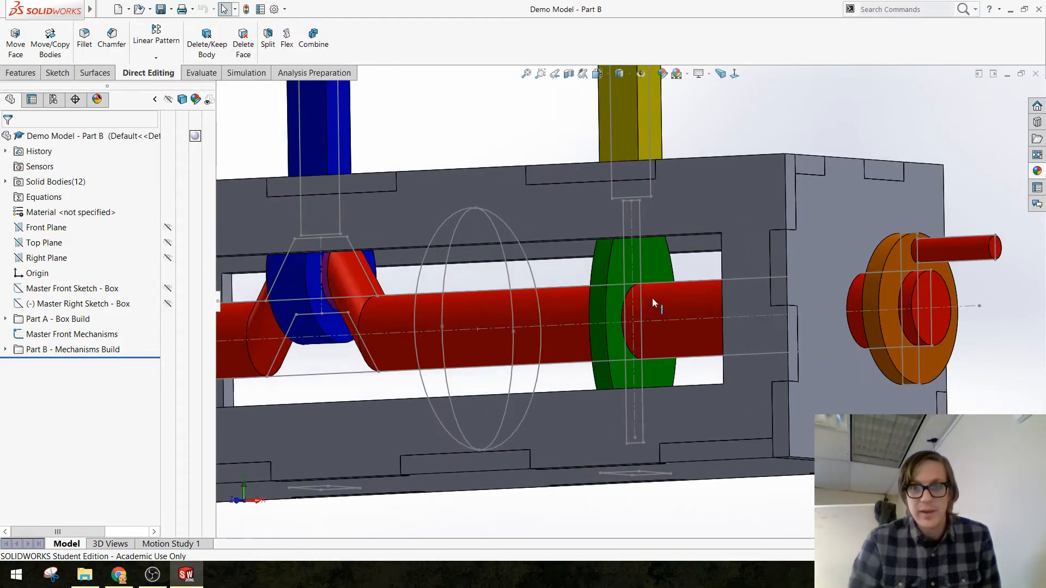
middle_click_drag(652, 297, 652, 256)
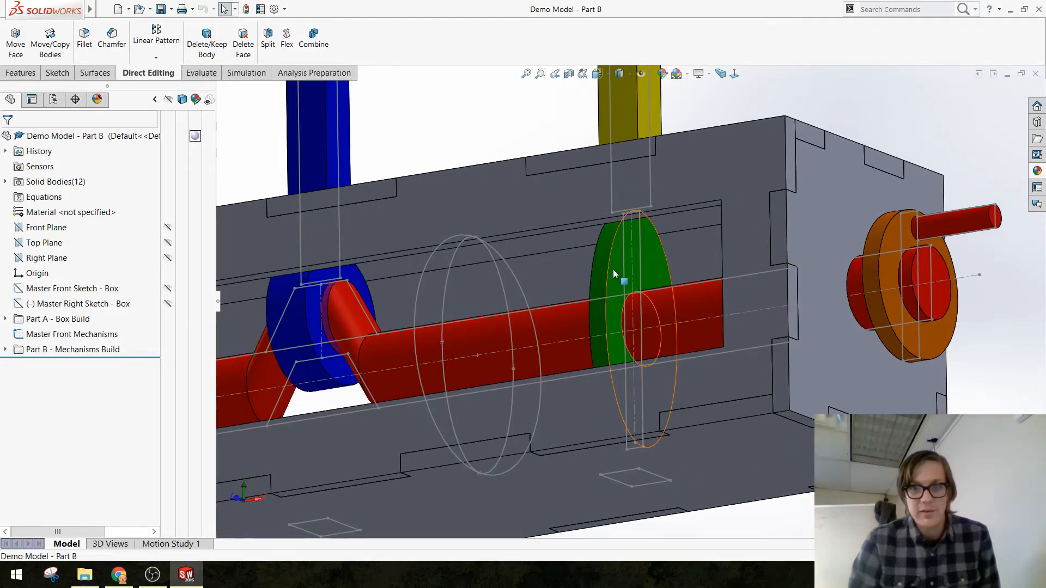
scroll(617, 361, "up", 5)
scroll(682, 341, "down", 1)
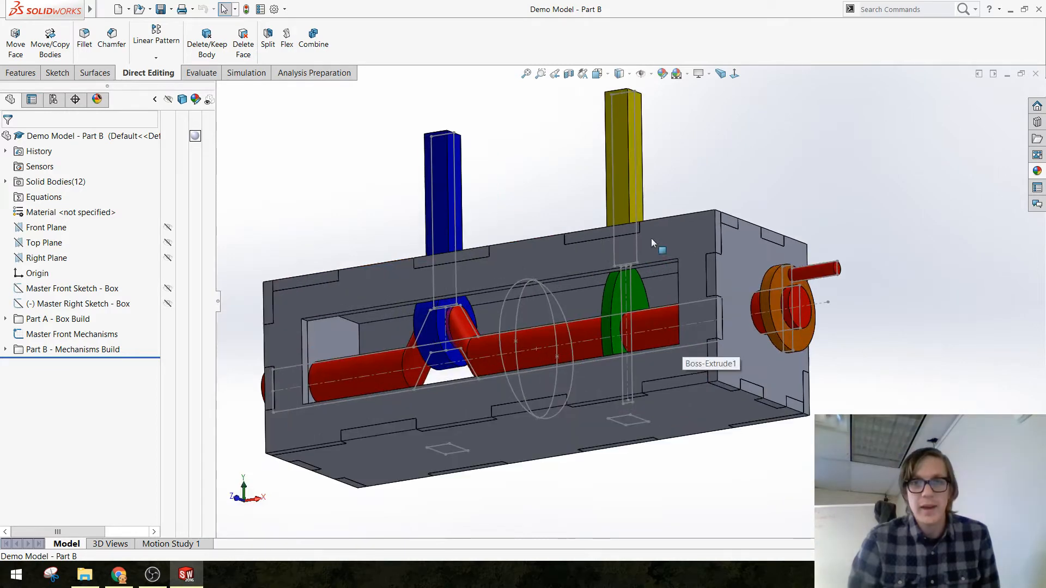
middle_click_drag(651, 241, 662, 268)
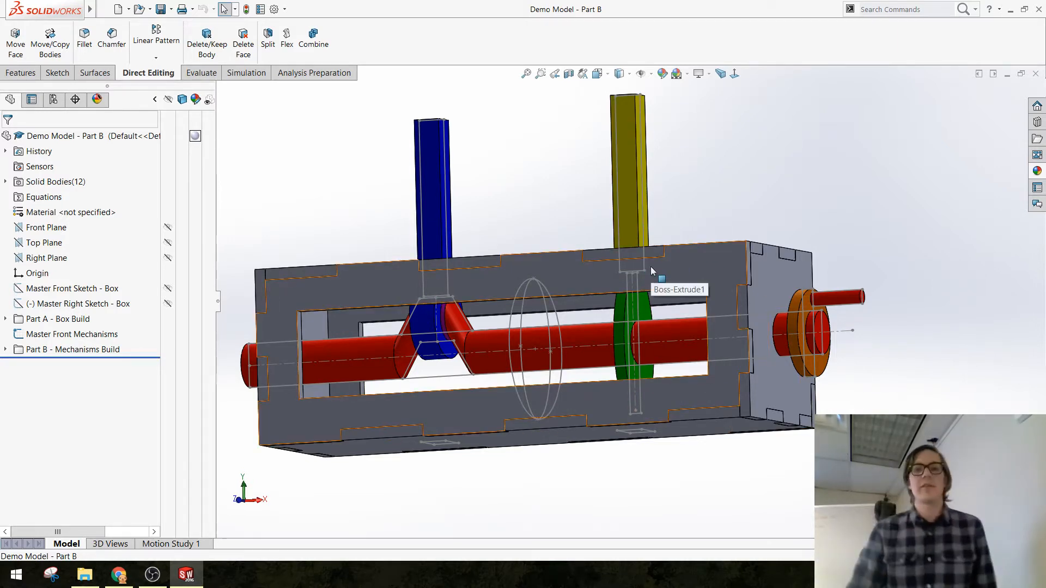
scroll(446, 342, "up", 1)
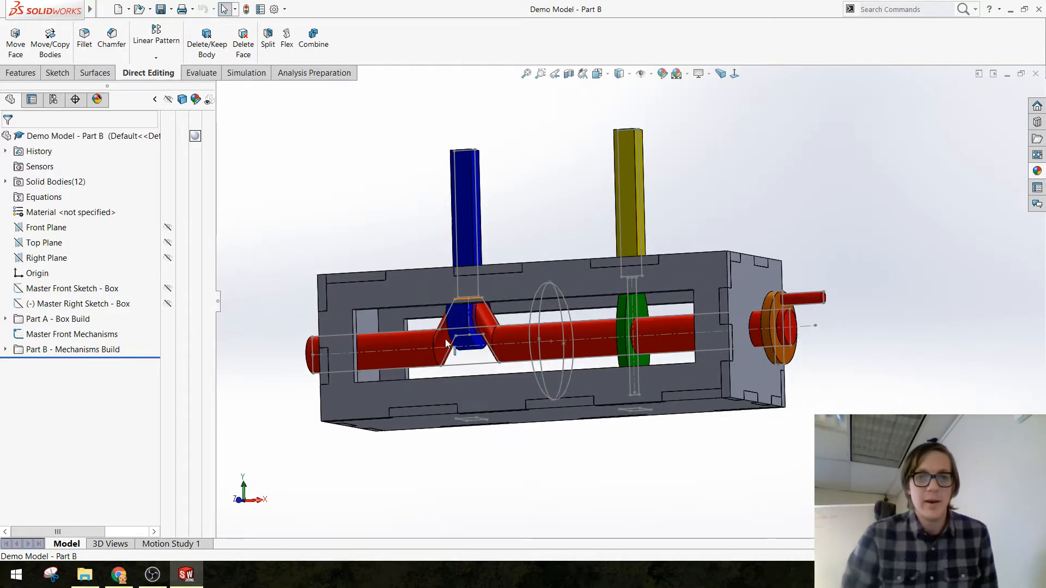
scroll(445, 339, "down", 3)
middle_click_drag(445, 338, 497, 348)
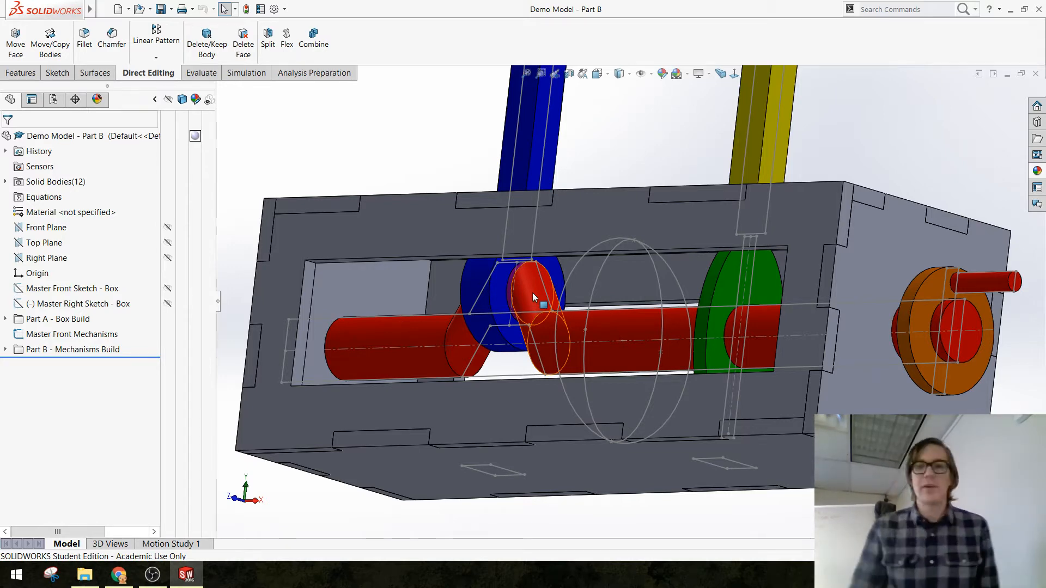
middle_click_drag(397, 163, 581, 289)
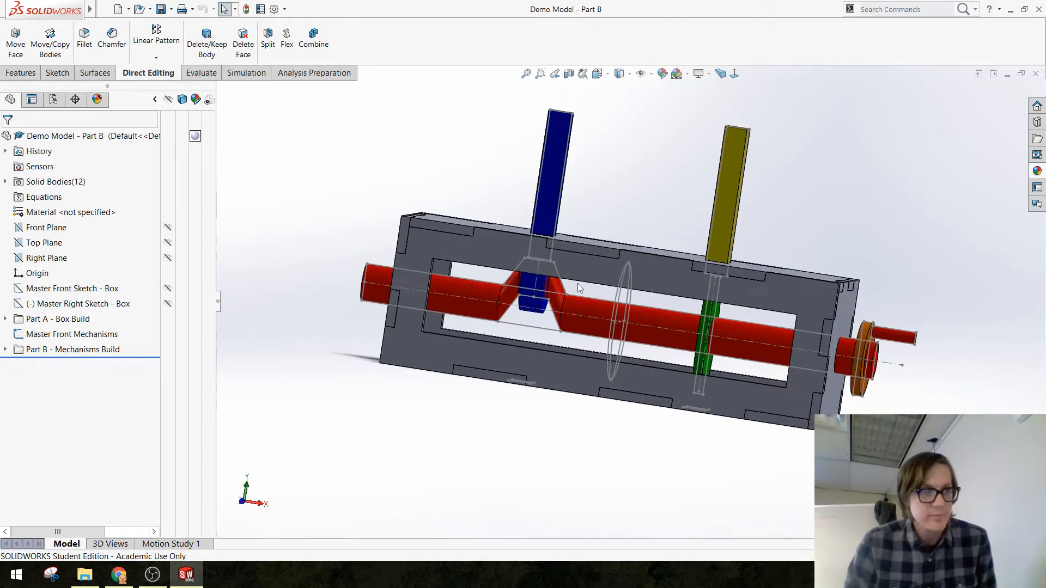
List the part's solid bodies and rename the body of the box's bottom panel as "Box - Bottom"
left_click(5, 181)
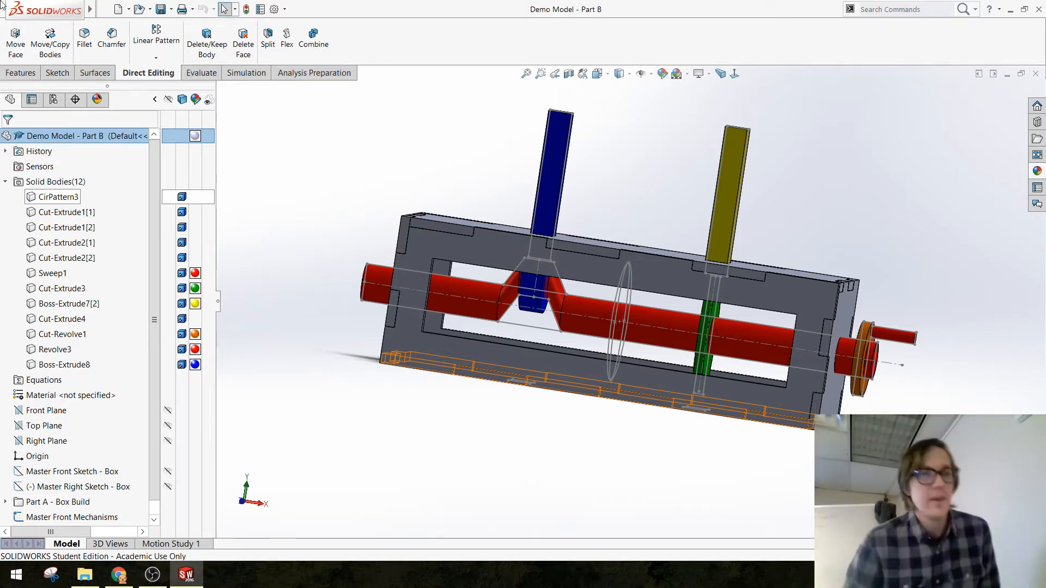
middle_click_drag(308, 173, 272, 242)
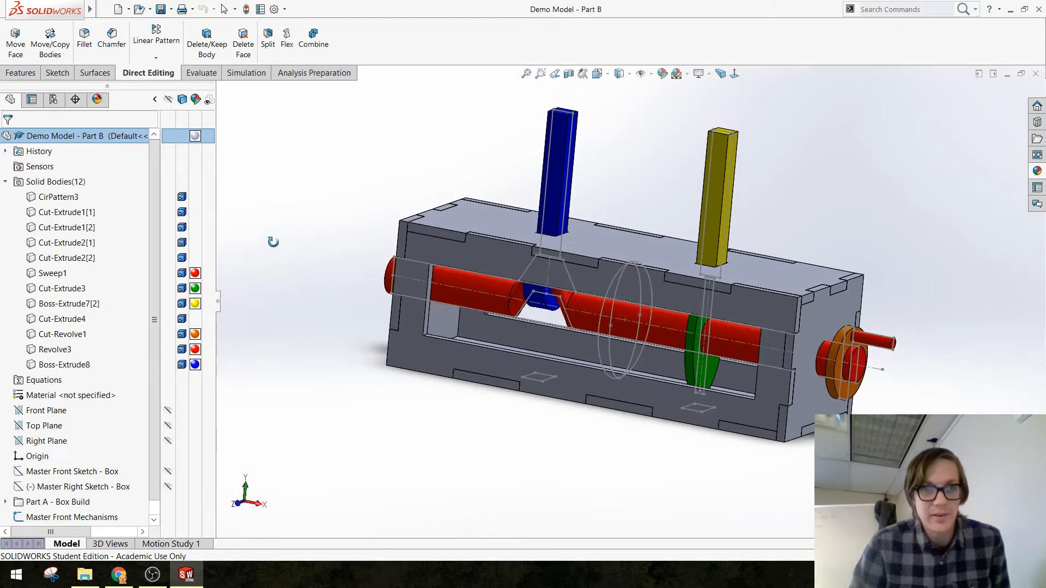
left_click(61, 200)
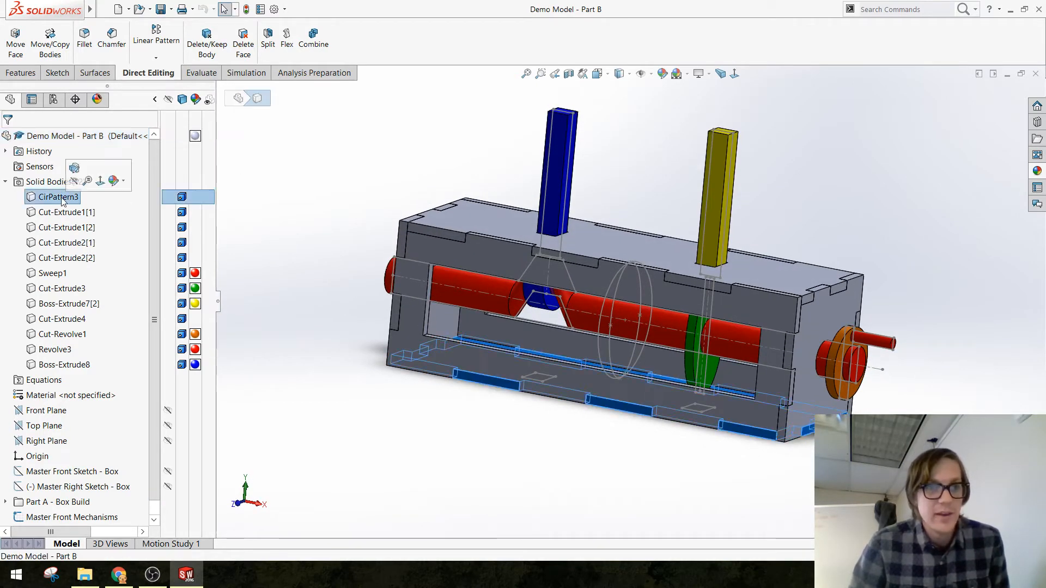
left_click(5, 182)
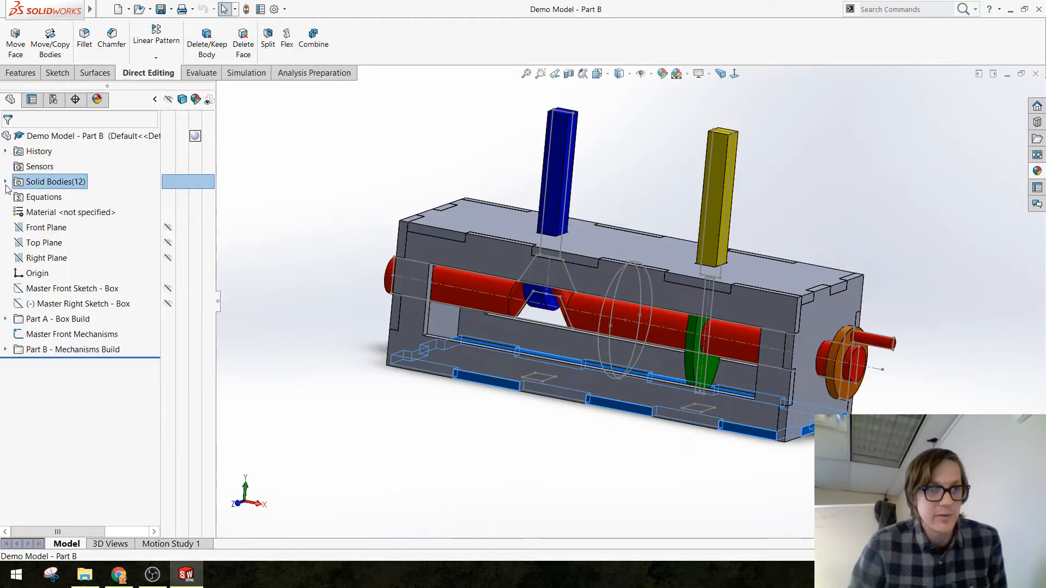
left_click(5, 182)
left_click(55, 197)
left_click(56, 197)
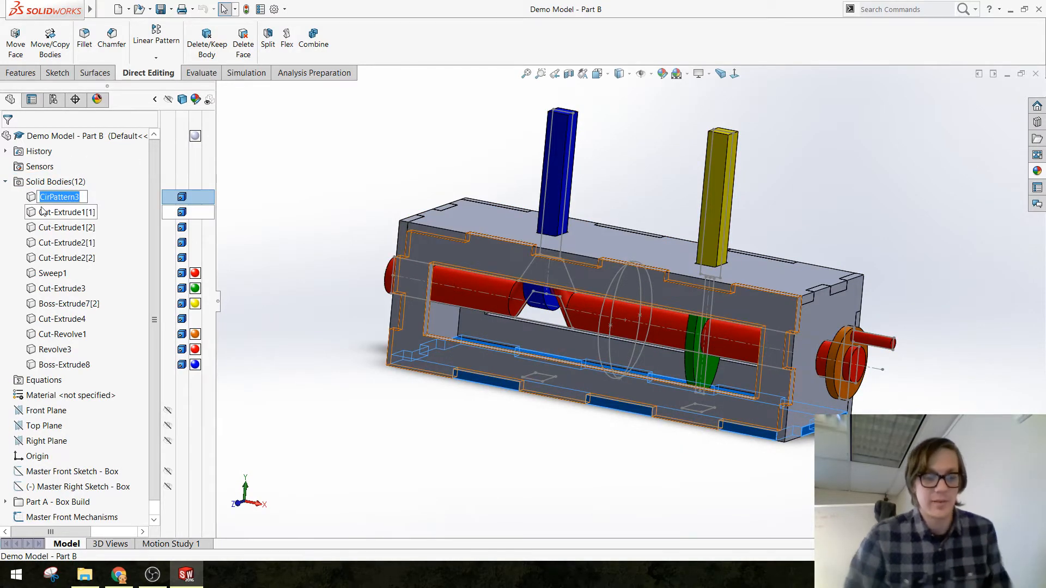
type("Bottom of B")
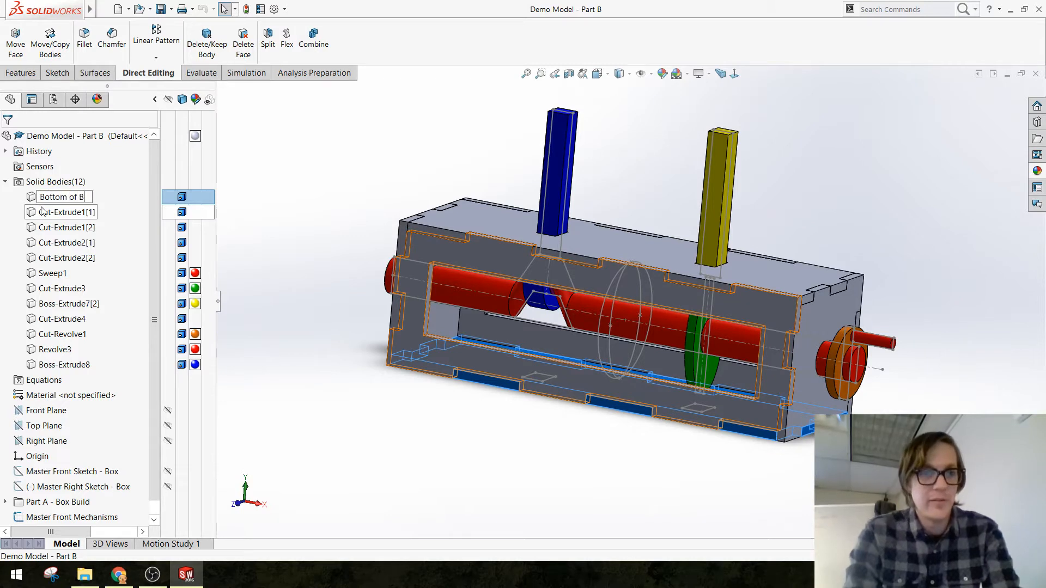
key("BackSpace")
key("BackSpace")
key("BackSpace")
key("BackSpace")
key("BackSpace")
key("BackSpace")
key("BackSpace")
key("BackSpace")
key("BackSpace")
key("BackSpace")
type("Bo")
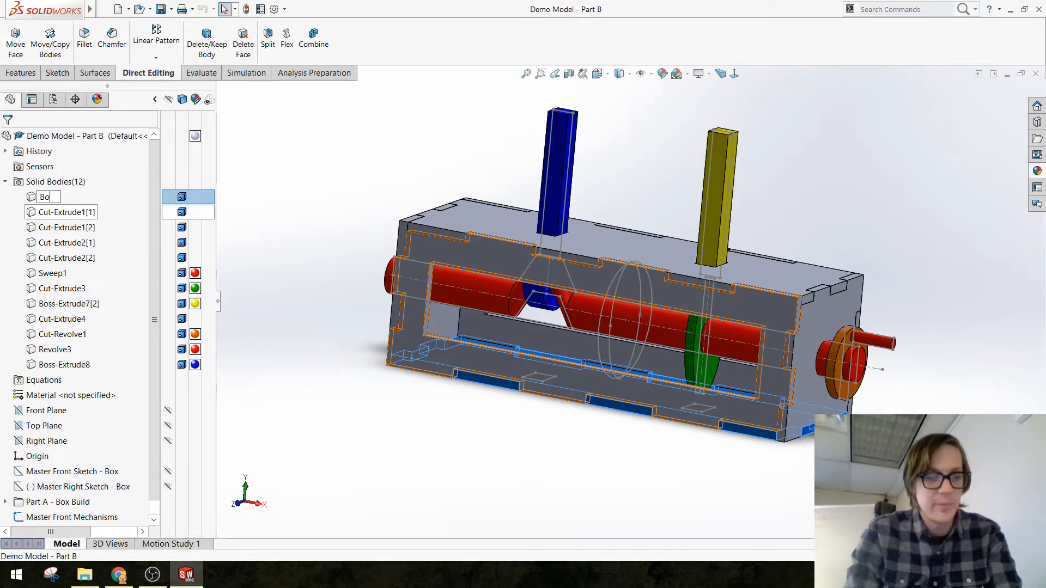
type("x - Bottom")
key("Return")
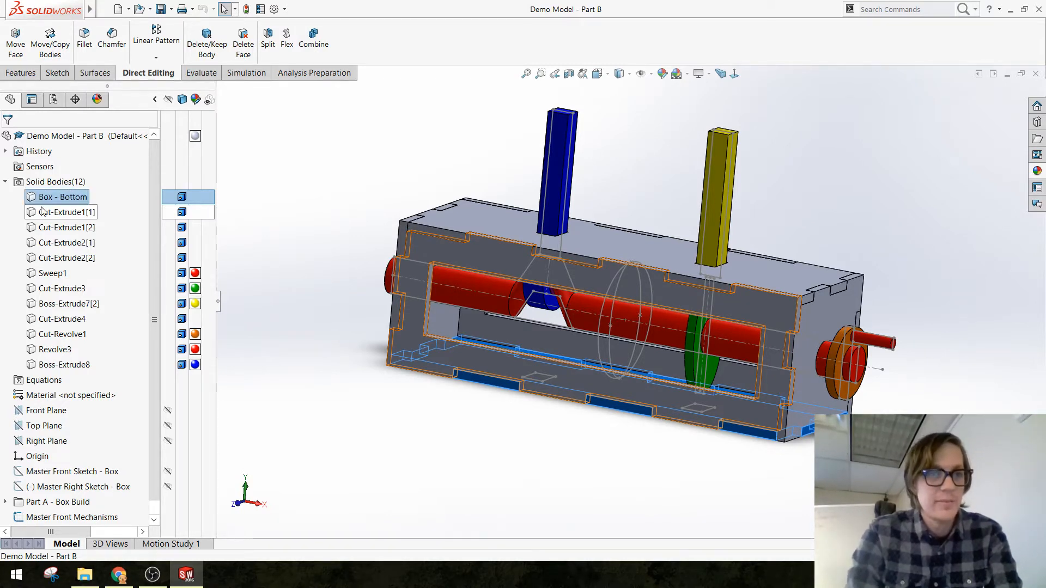
Rename the solid body of the box's front panel as "Box - Front"
left_click(53, 212)
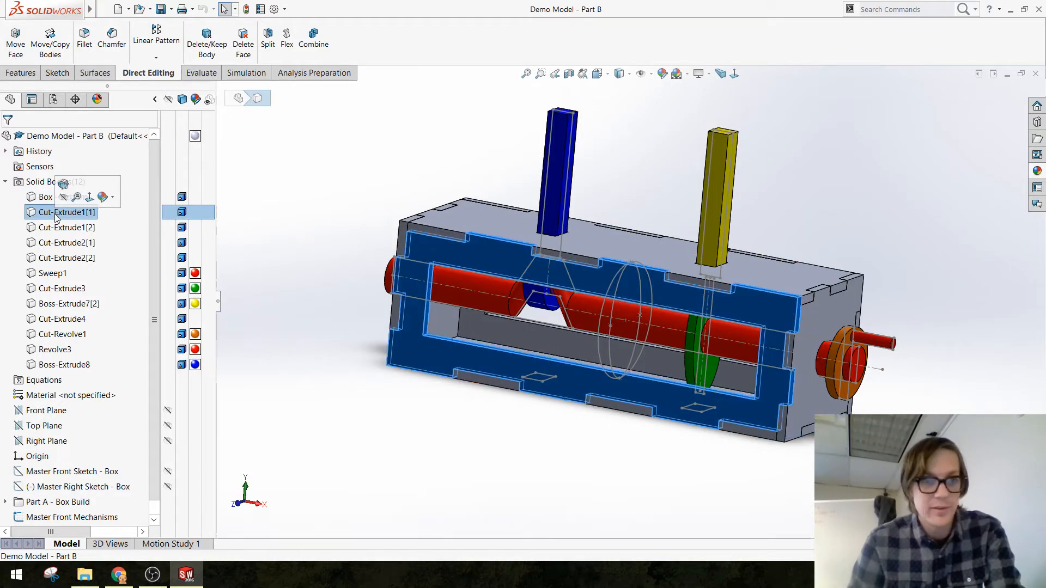
left_click(56, 213)
type("Box ")
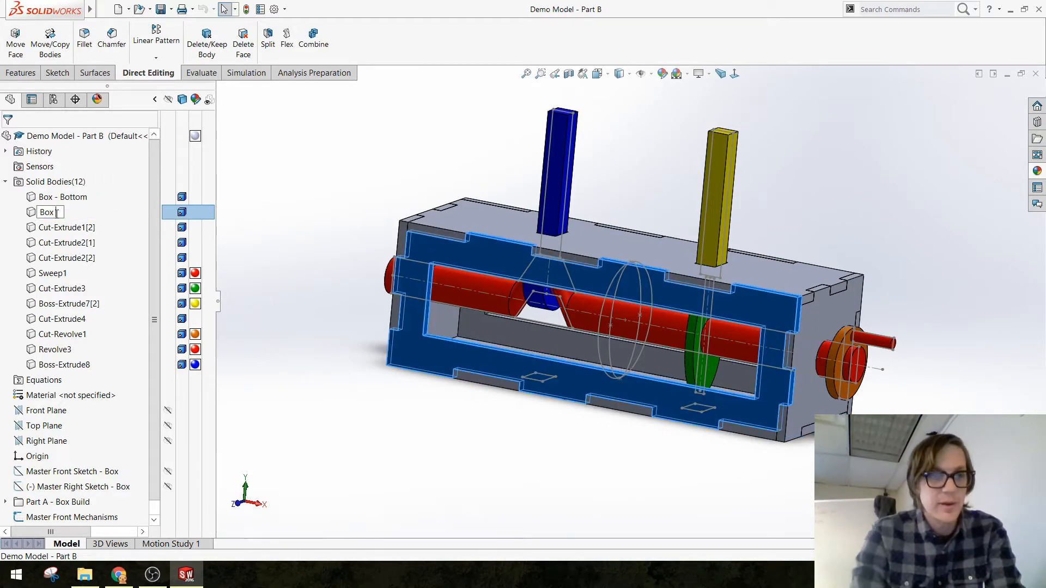
type("- Front")
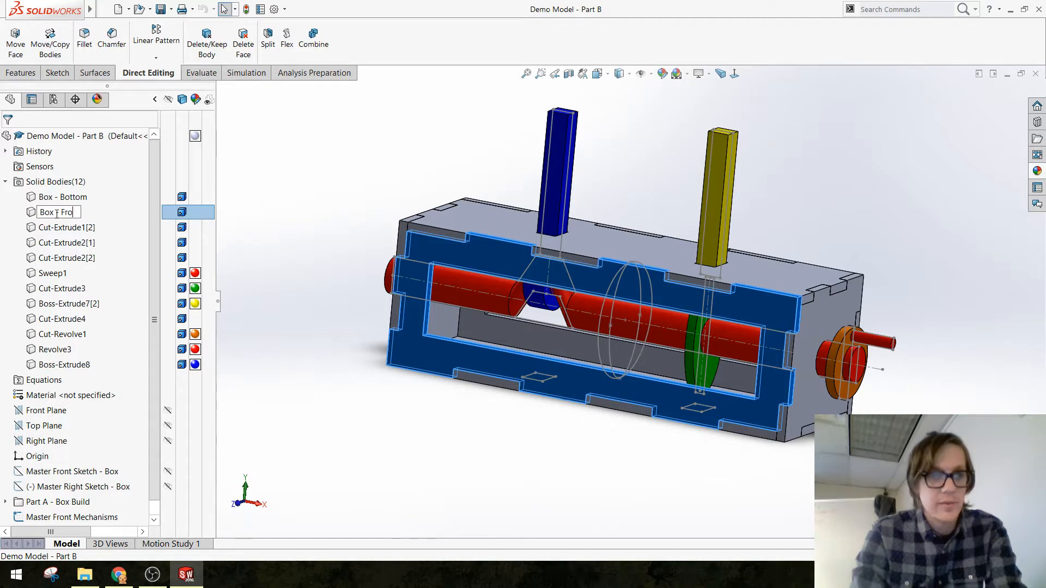
key("Return")
Rename the solid body of the box's back panel as "Box - Rear"
left_click(55, 230)
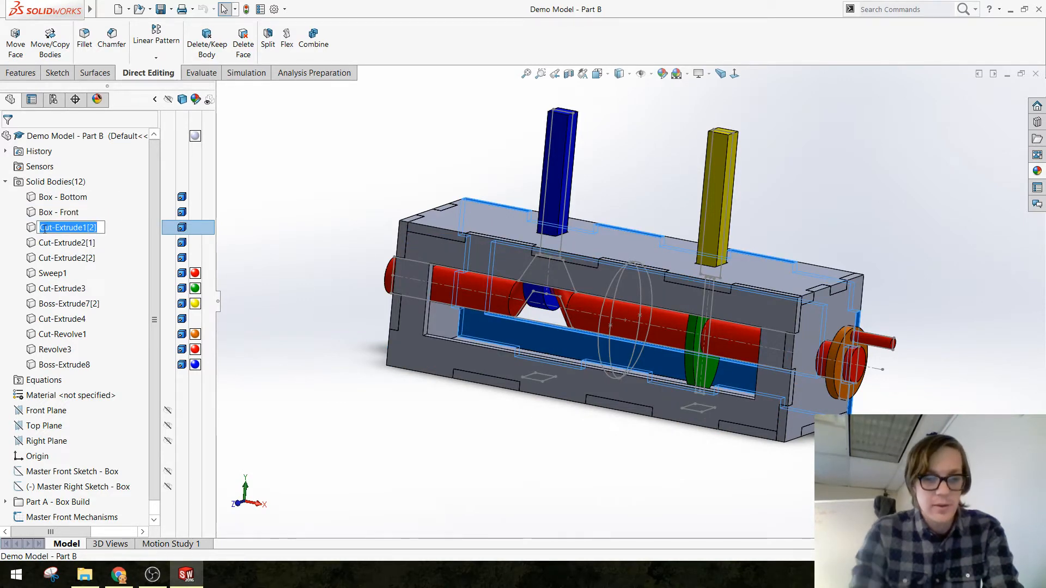
left_click(49, 228)
type("Box - rea")
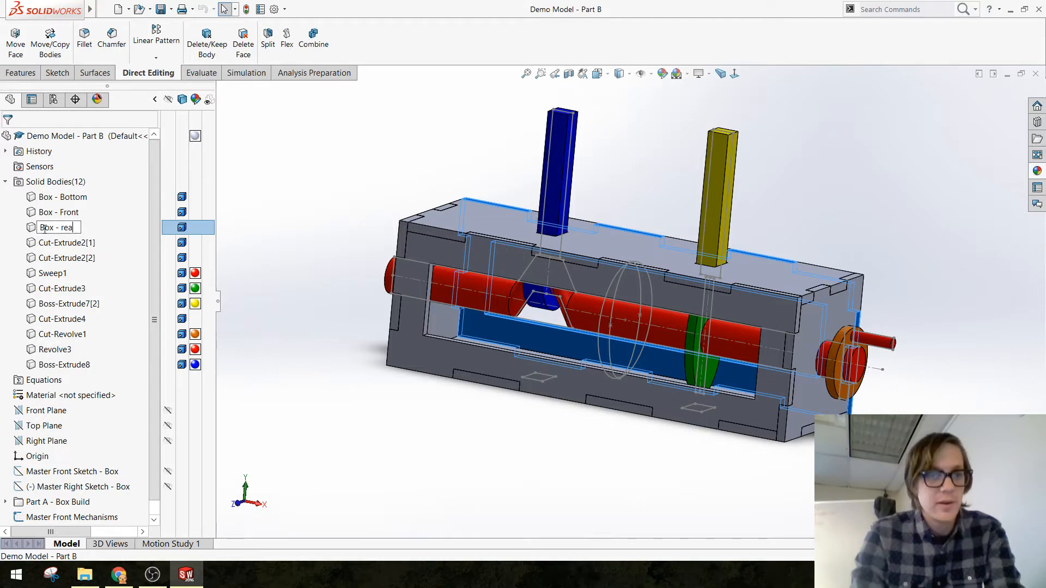
key("BackSpace")
key("BackSpace")
key("BackSpace")
type("Rear")
key("Return")
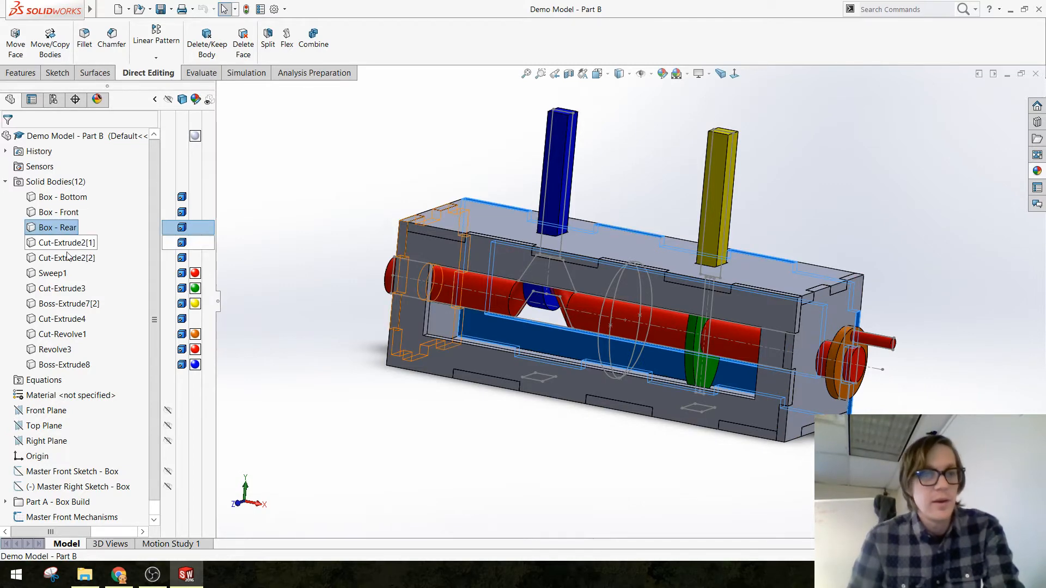
Rename the solid body of the box's left end panel as "Box - Left Side"
left_click(61, 244)
left_click(61, 244)
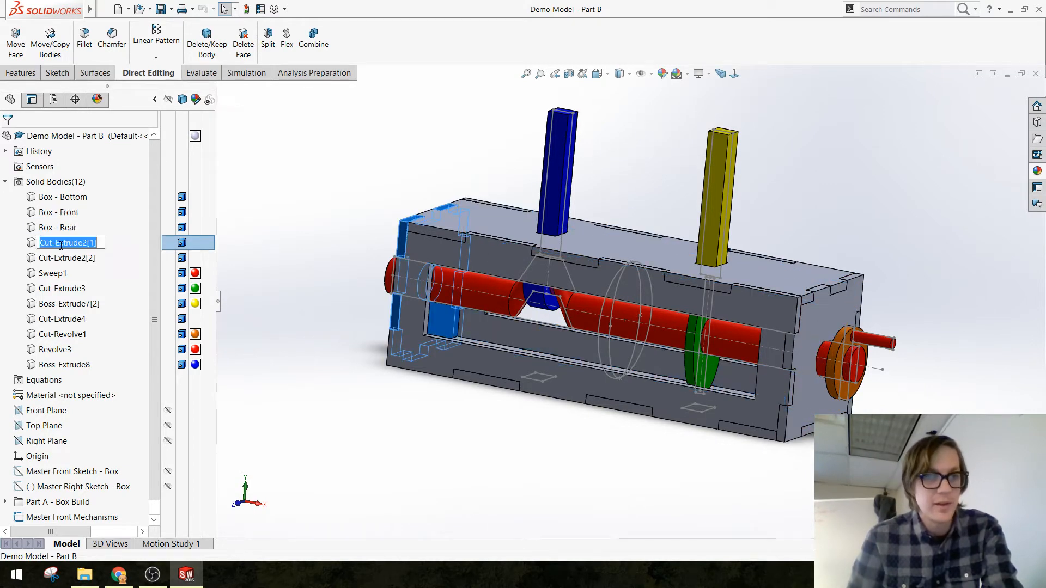
type("Box -")
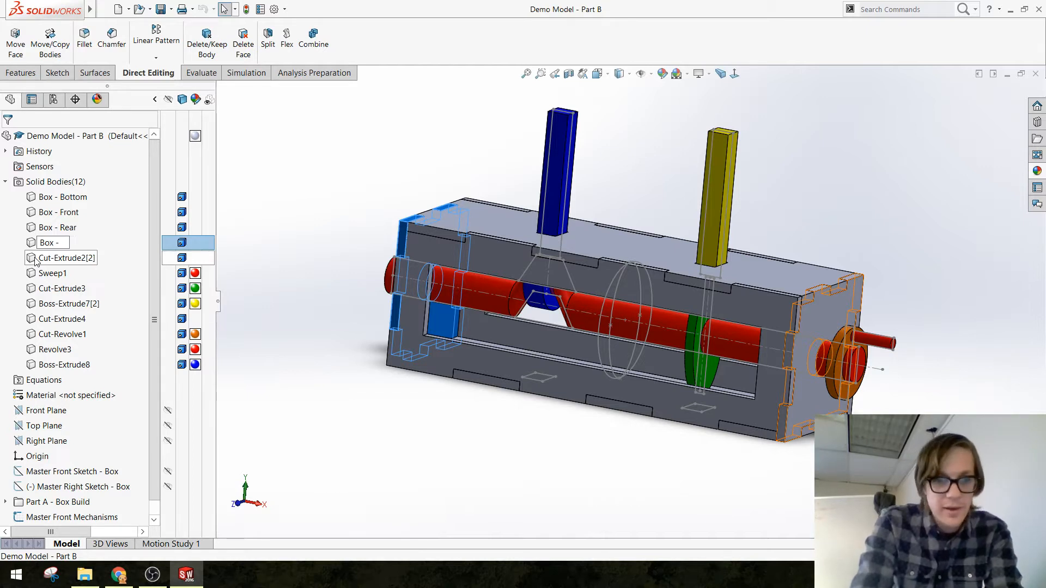
type("Left Side")
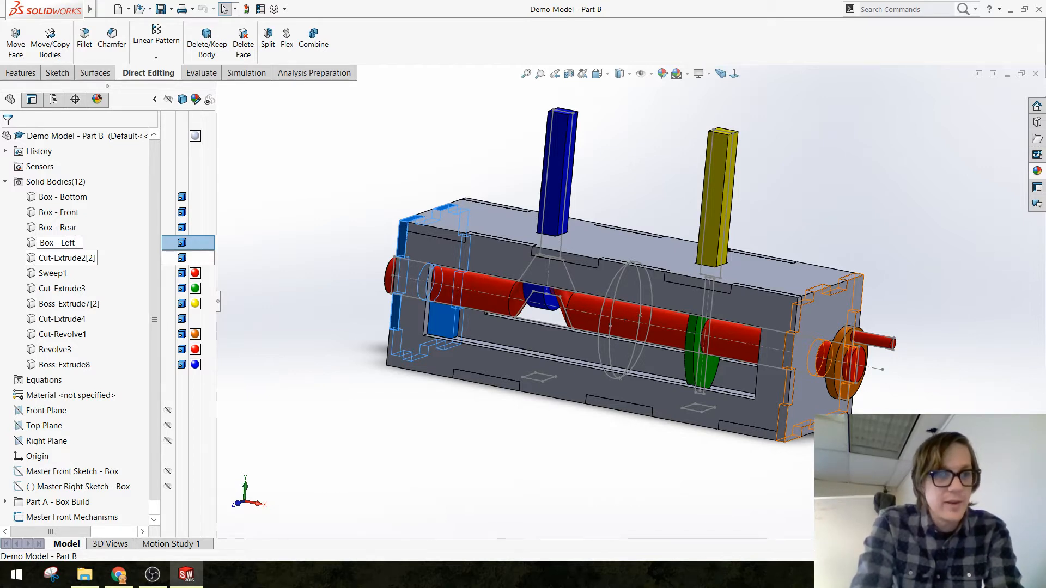
key("Return")
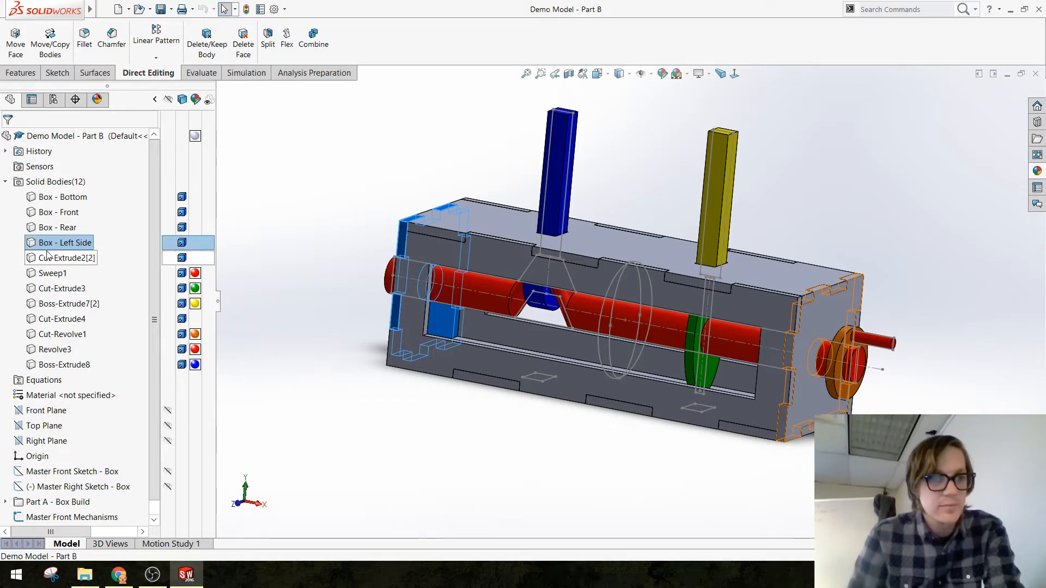
Rename the solid body of the box's right end panel as "Box - Right Side"
left_click(49, 258)
left_click(66, 258)
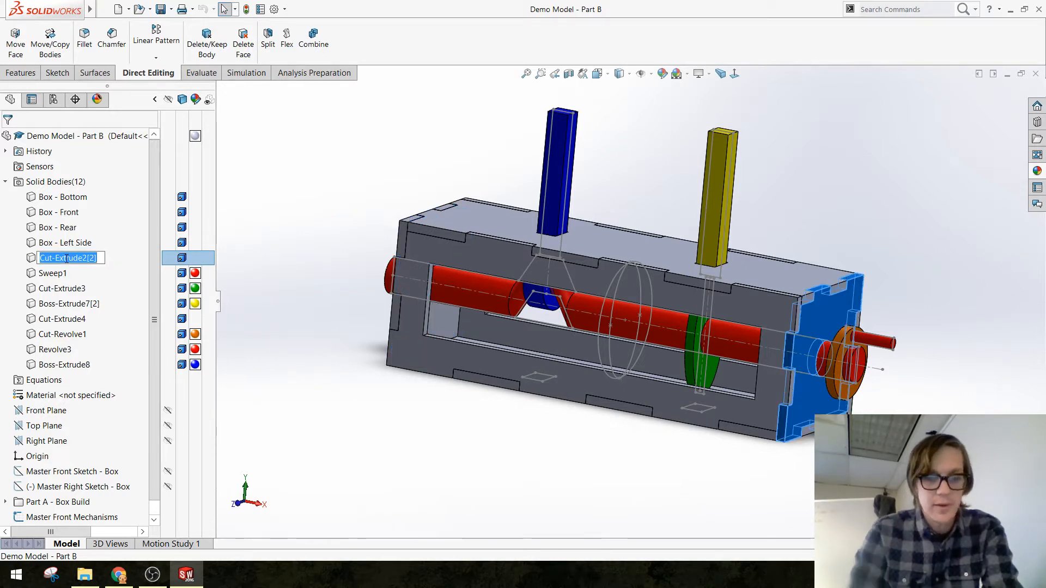
type("Box Rig")
key("BackSpace")
key("BackSpace")
key("BackSpace")
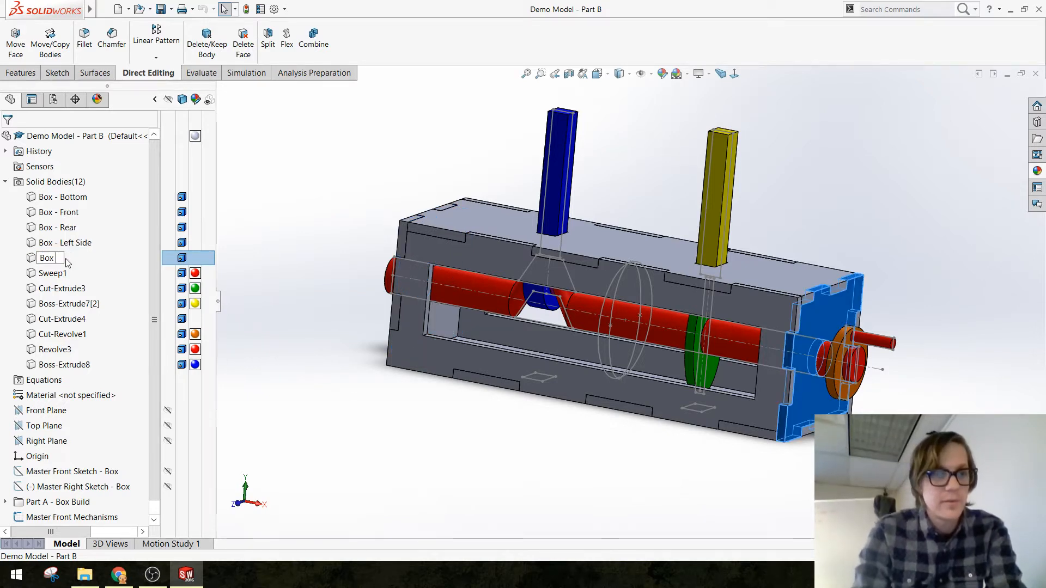
type("- Right Side")
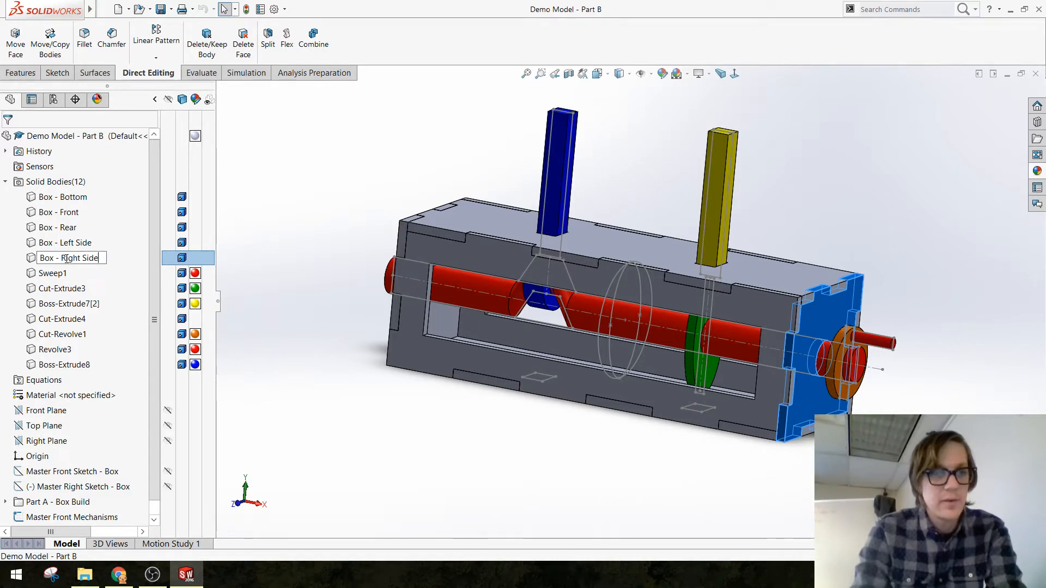
key("Return")
Rename the solid body of the long red cranked shaft running through the box as "Drive Shaft"
left_click(50, 275)
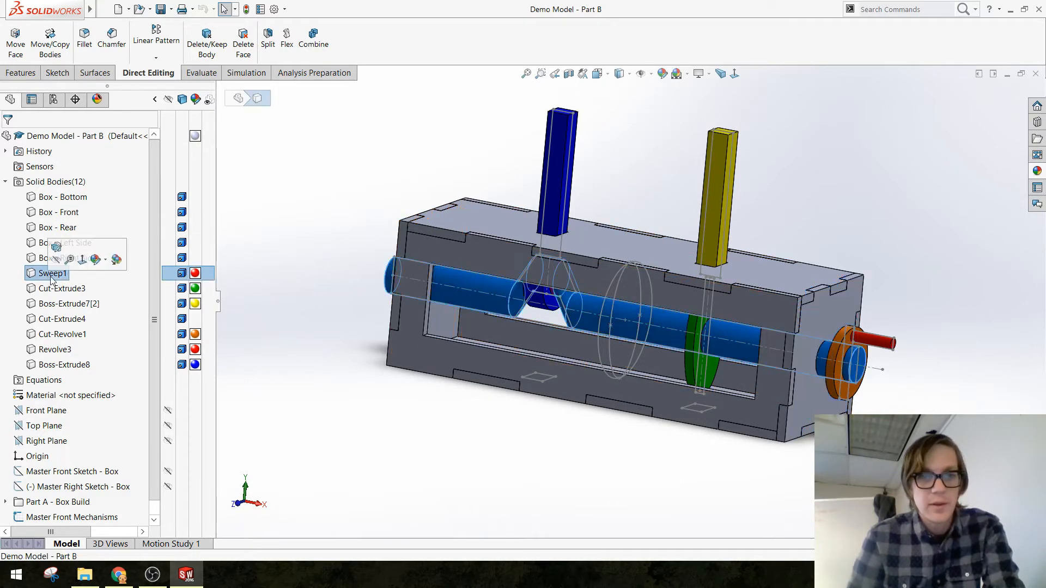
left_click(53, 274)
type("Drive Shaft")
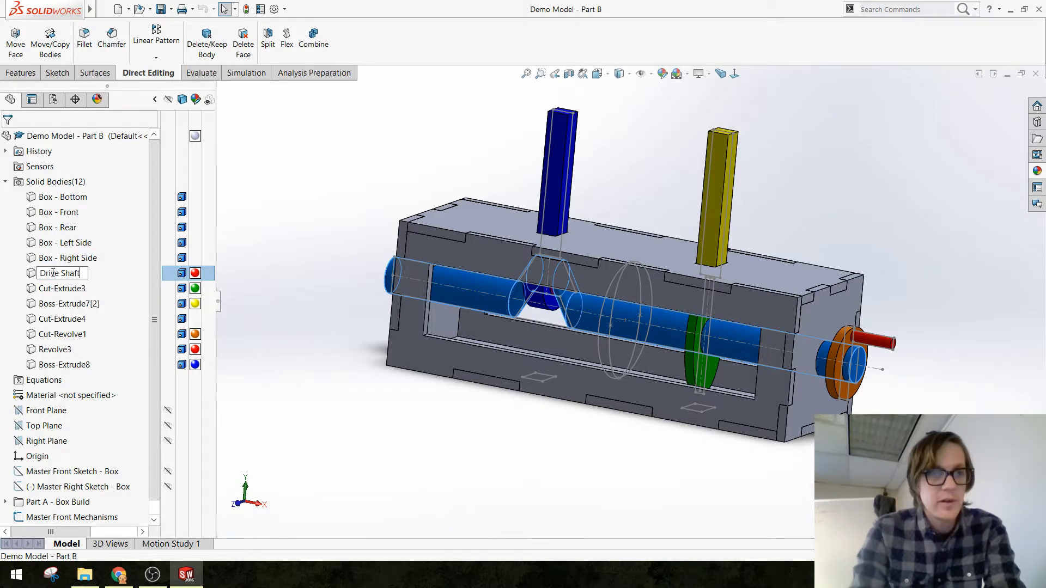
key("Return")
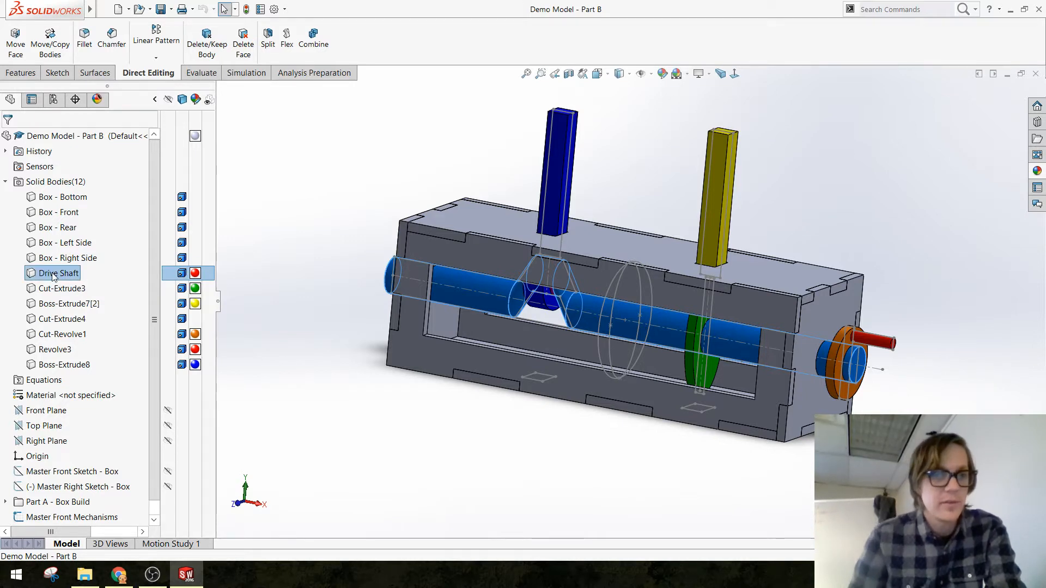
Rename the solid body of the green disc on the drive shaft as "Cam"
left_click(66, 291)
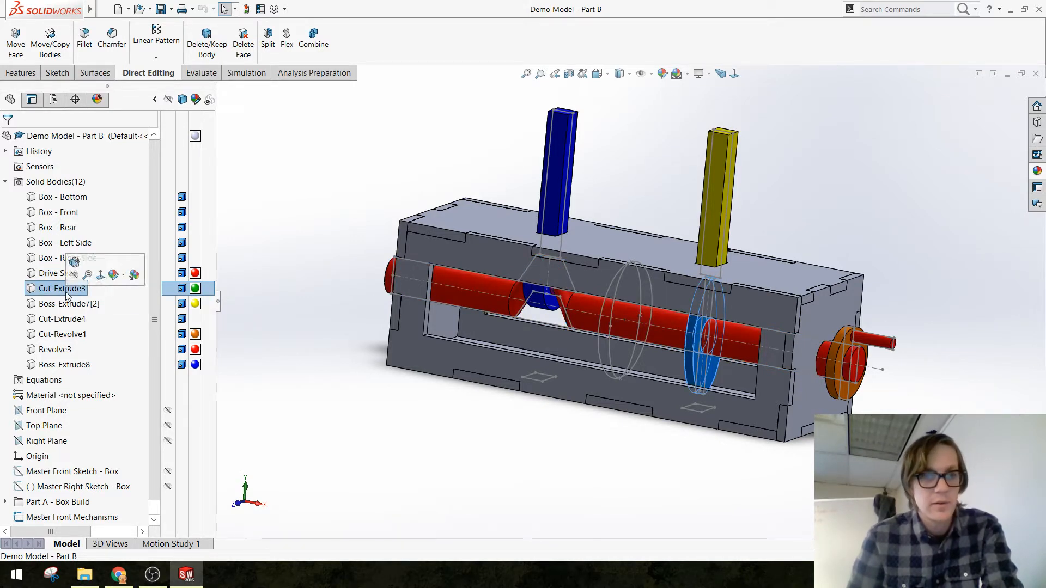
left_click(65, 291)
type("Camp")
key("BackSpace")
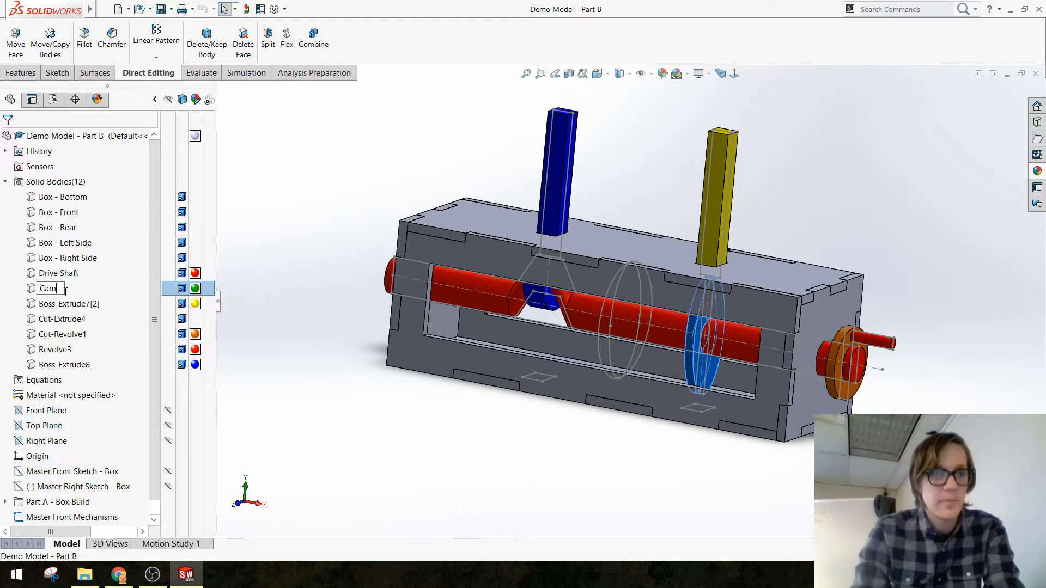
key("Return")
Rename the solid body of the yellow vertical rod above the cam as "Cam Follower"
left_click(69, 303)
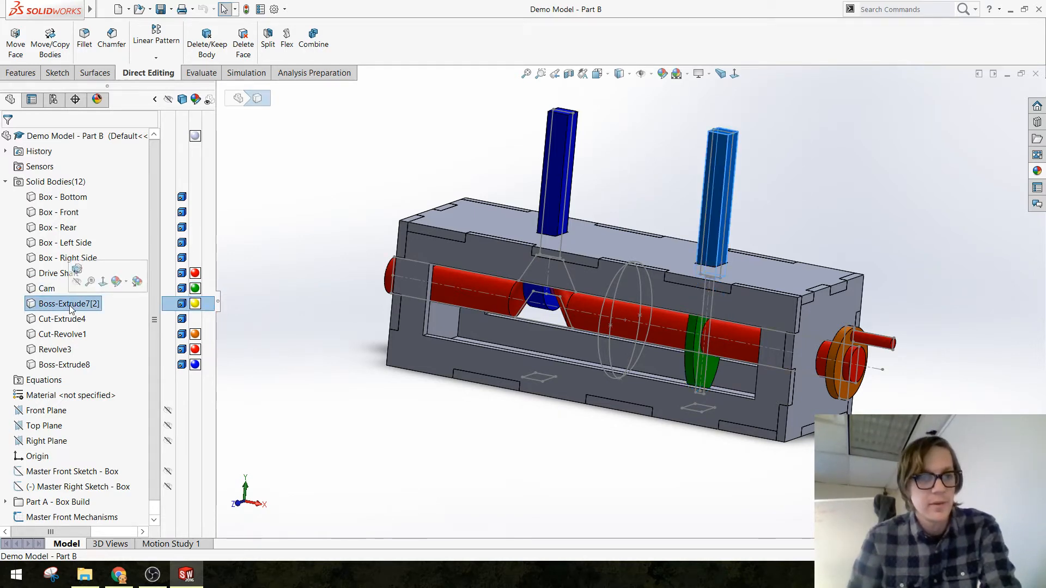
left_click(70, 304)
type("Cam Follo")
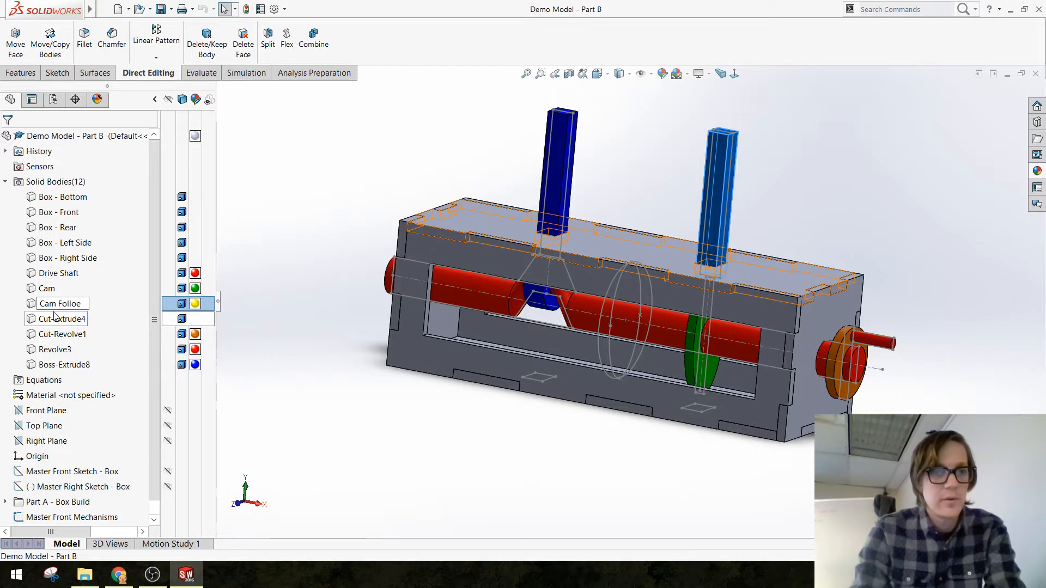
type("wer")
key("Return")
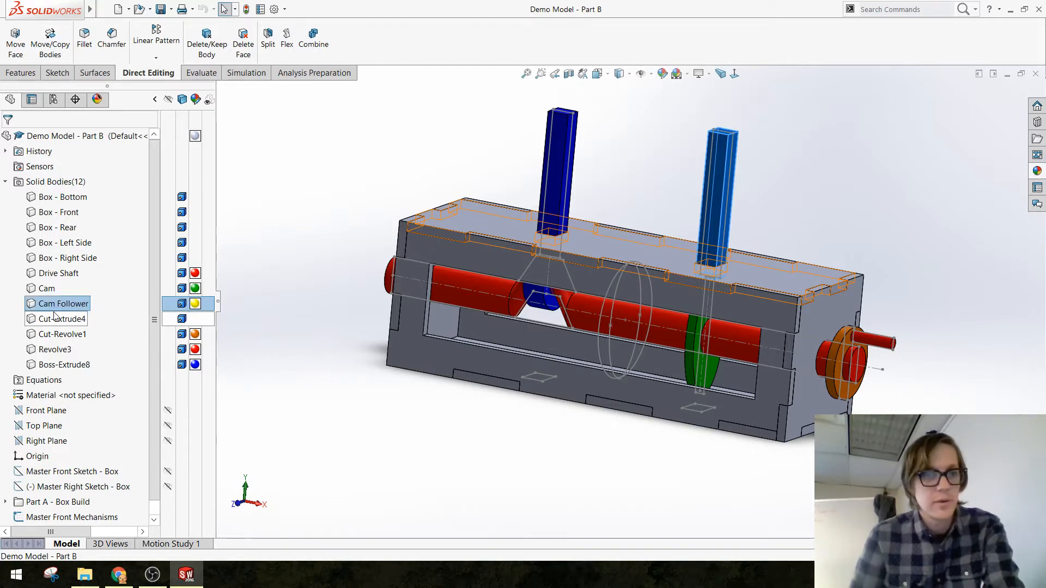
Rename the solid body of the box's top panel as "Box - Top"
left_click(58, 317)
left_click(58, 317)
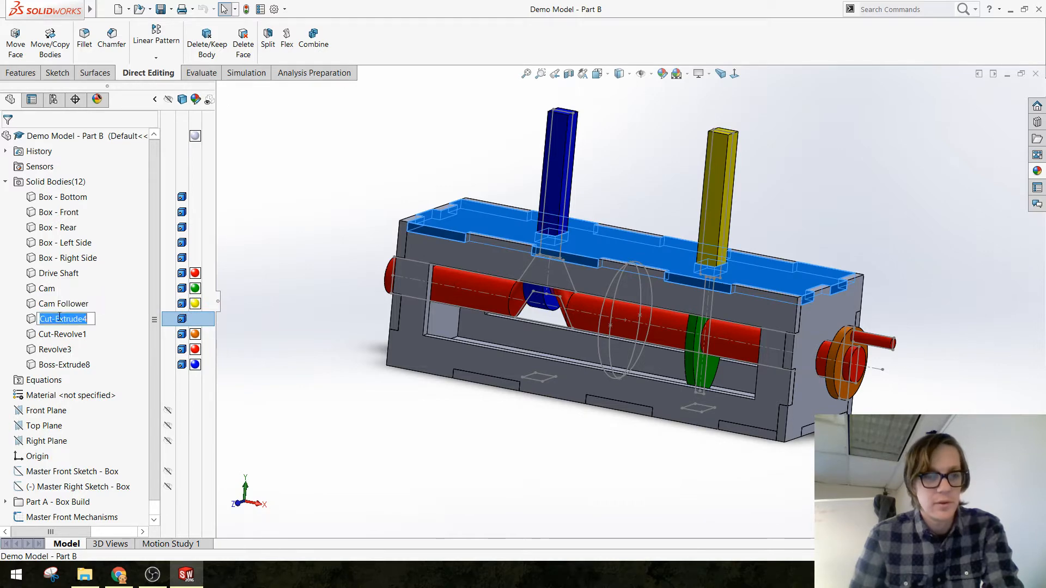
type("Box - Top")
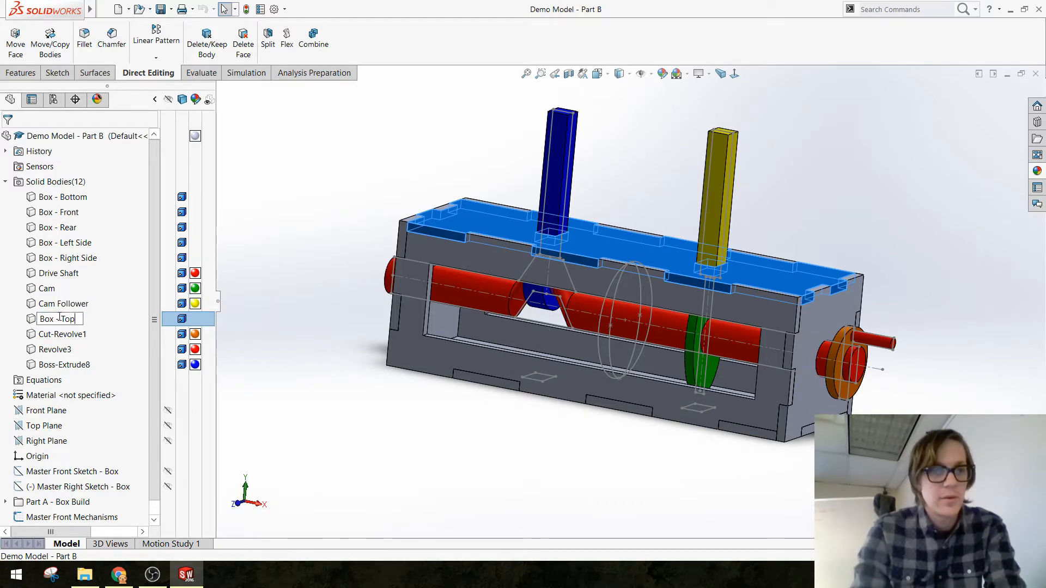
key("Return")
Rename the solid body of the orange wheel at the drive shaft's right end as "Crank Follower"
left_click(81, 336)
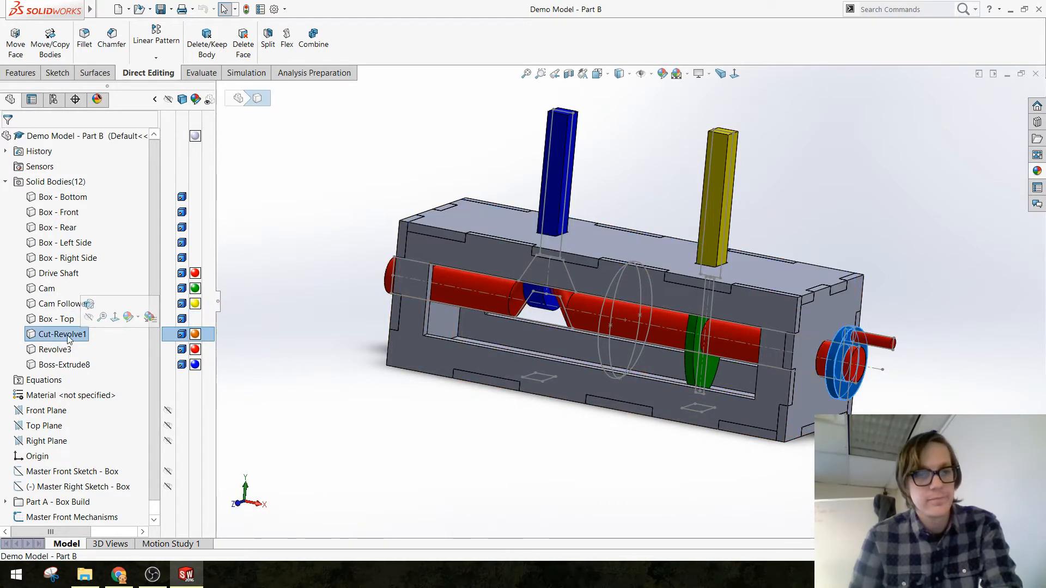
left_click(68, 335)
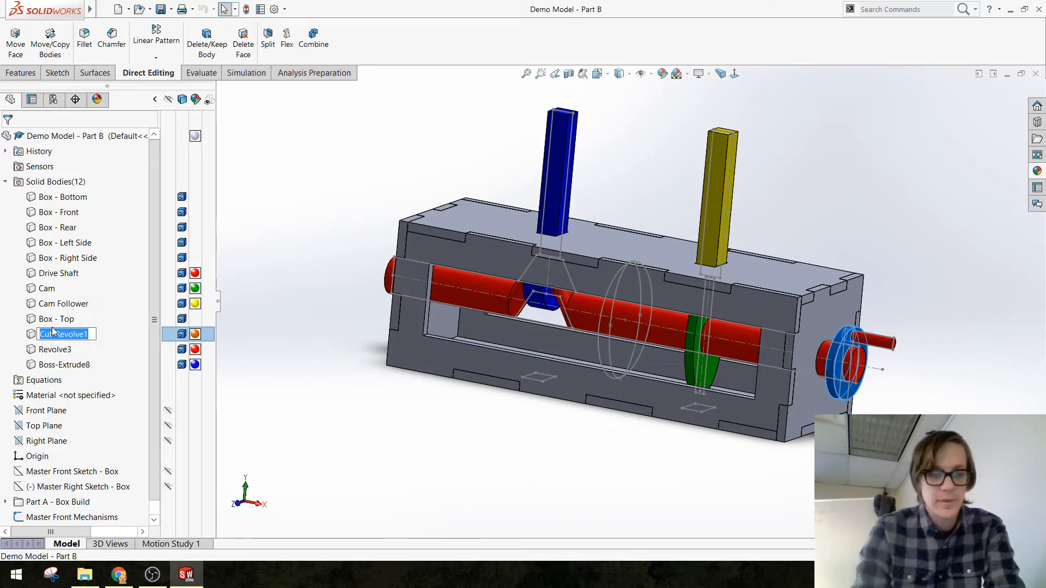
type("Crank Fo")
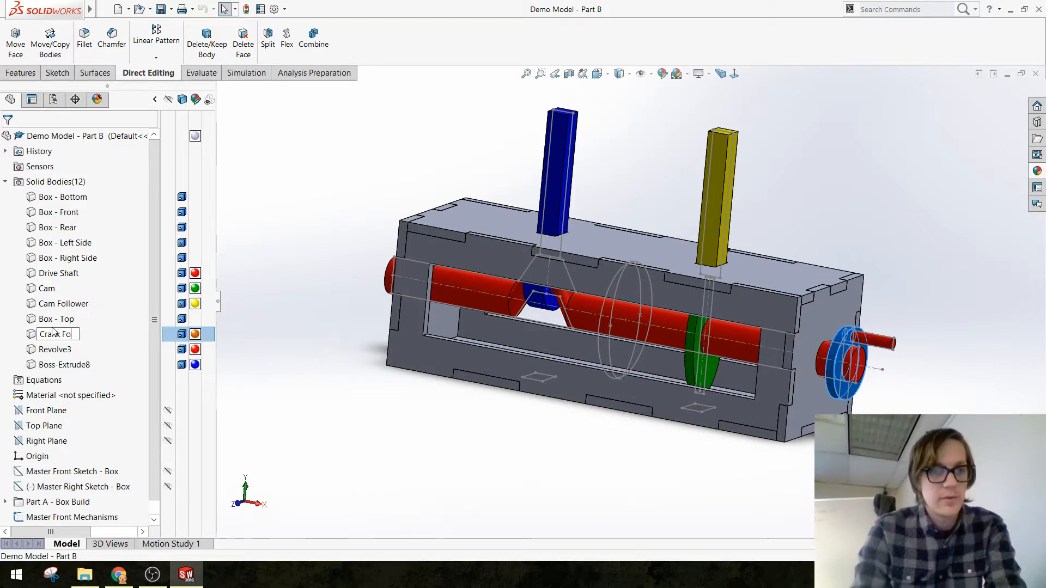
type("llower")
key("Return")
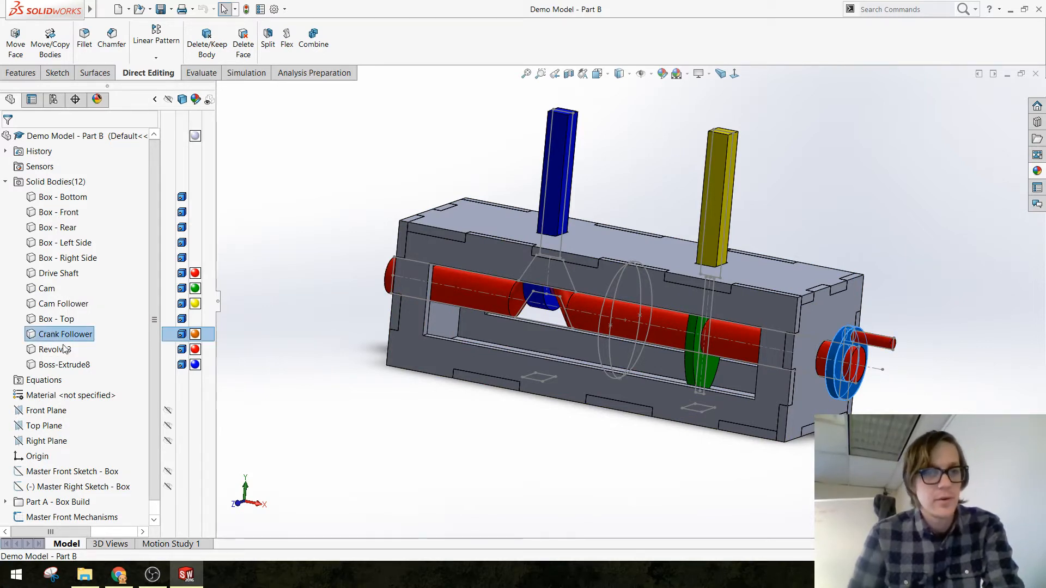
Rename the solid body of the small red pin on the orange wheel as "Drive Shaft handle"
left_click(52, 351)
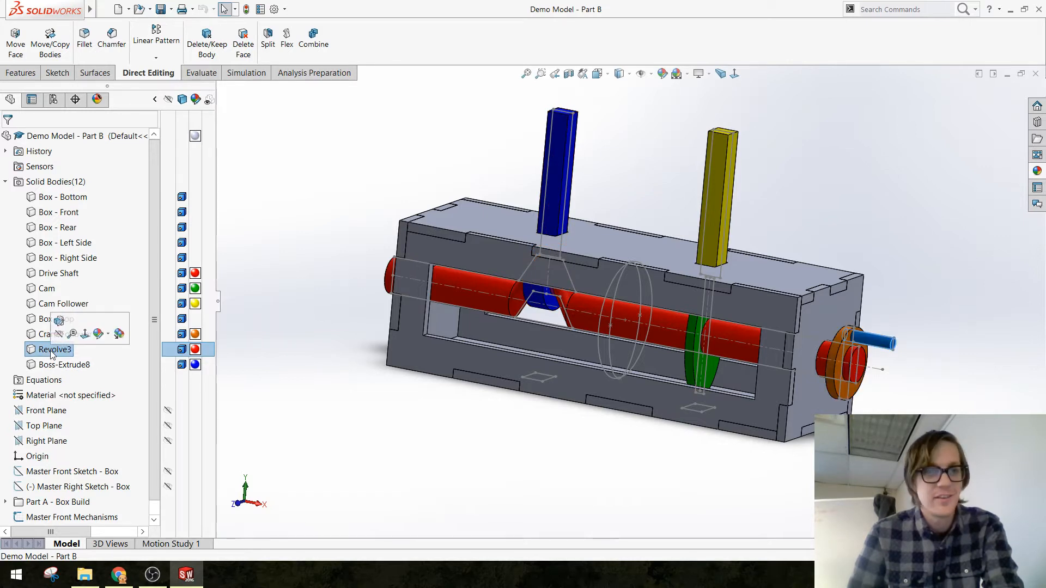
left_click(52, 350)
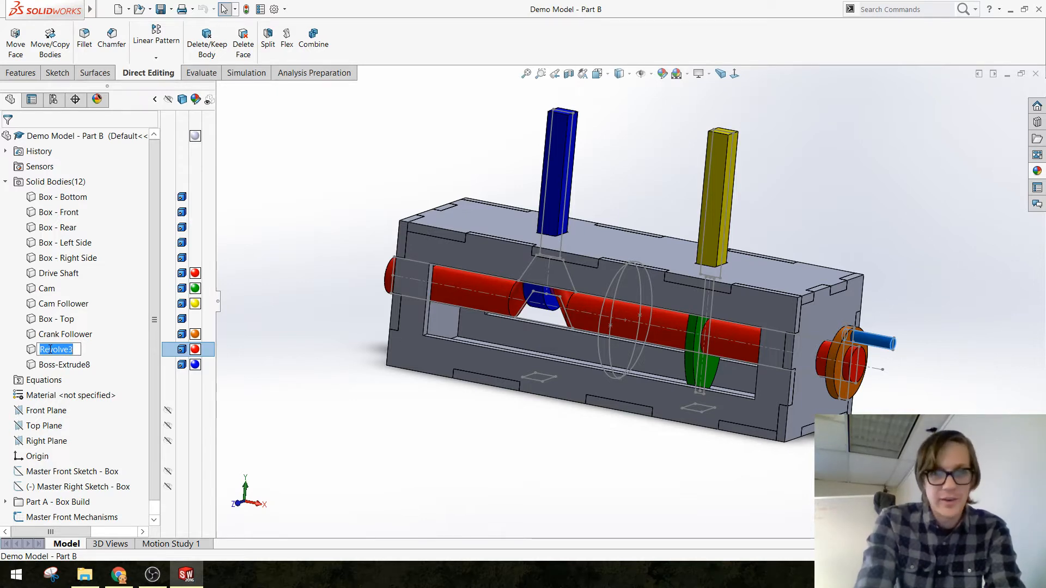
type("Cran")
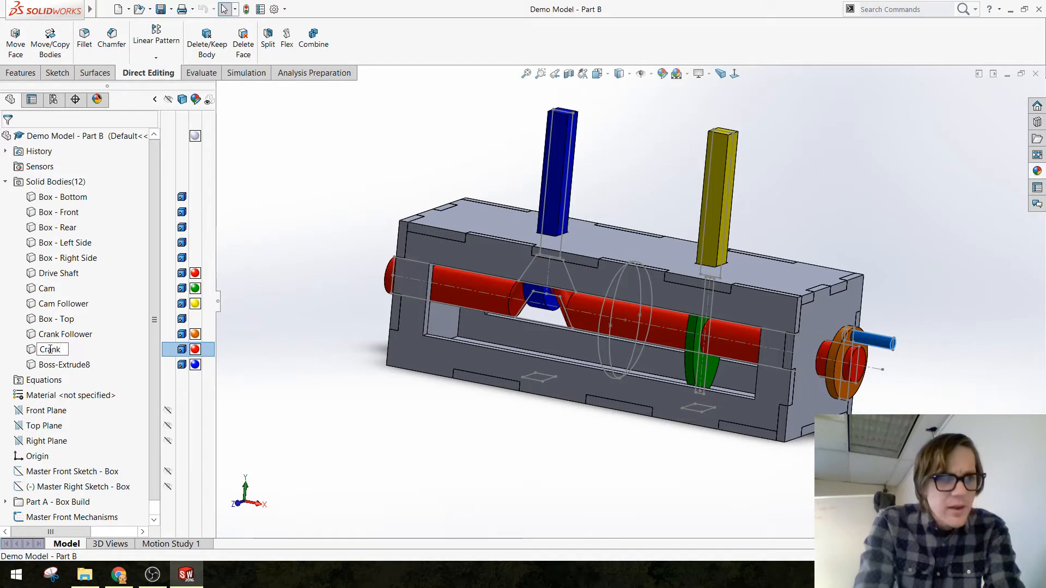
type("k")
key("BackSpace")
key("BackSpace")
key("BackSpace")
key("BackSpace")
key("BackSpace")
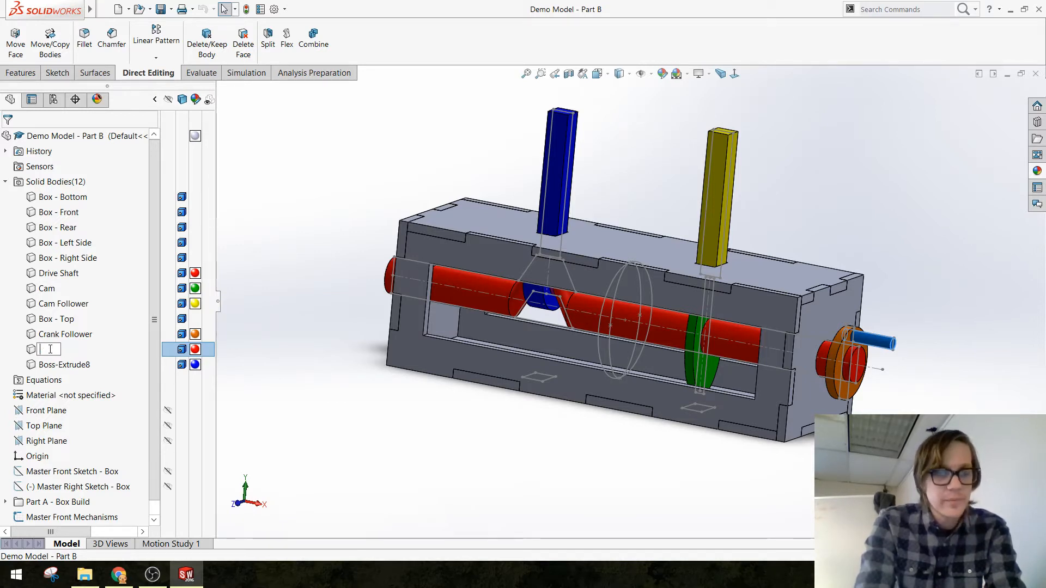
type("Drive Shaf")
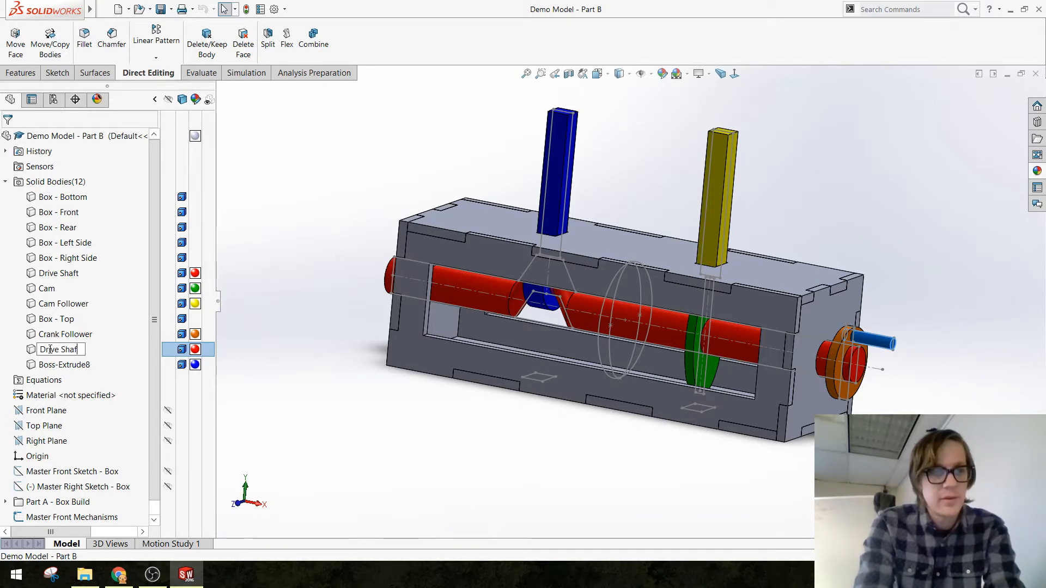
type("t handle")
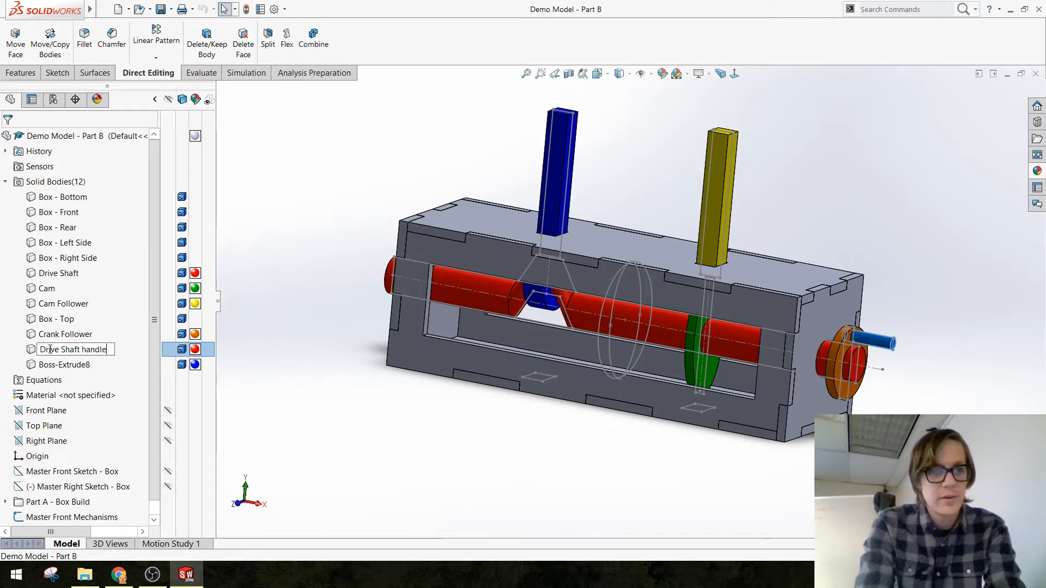
key("Return")
Correct the name of the orange wheel's solid body to "Drive Shaft wheel"
left_click(66, 365)
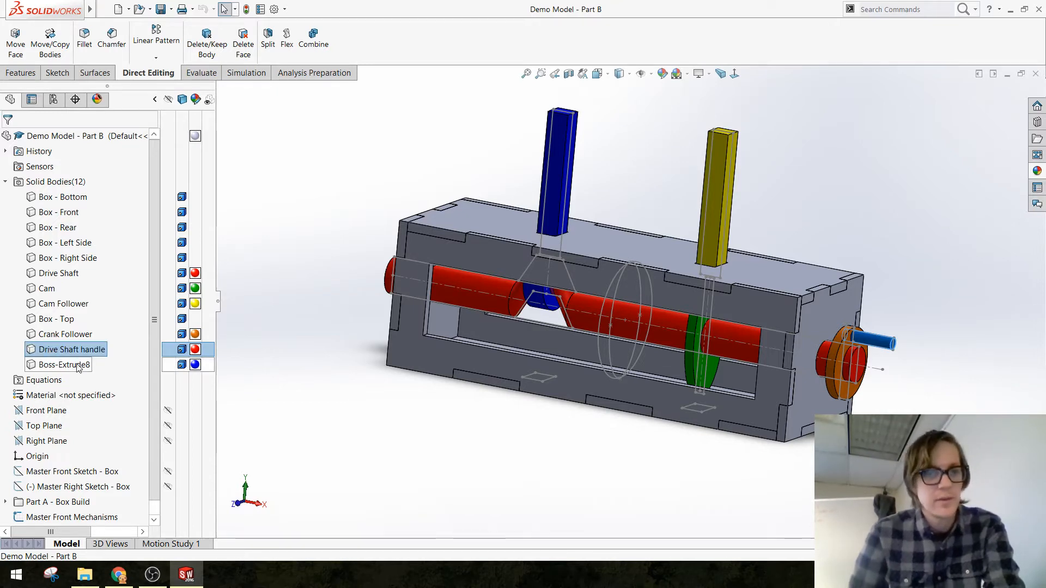
left_click(66, 366)
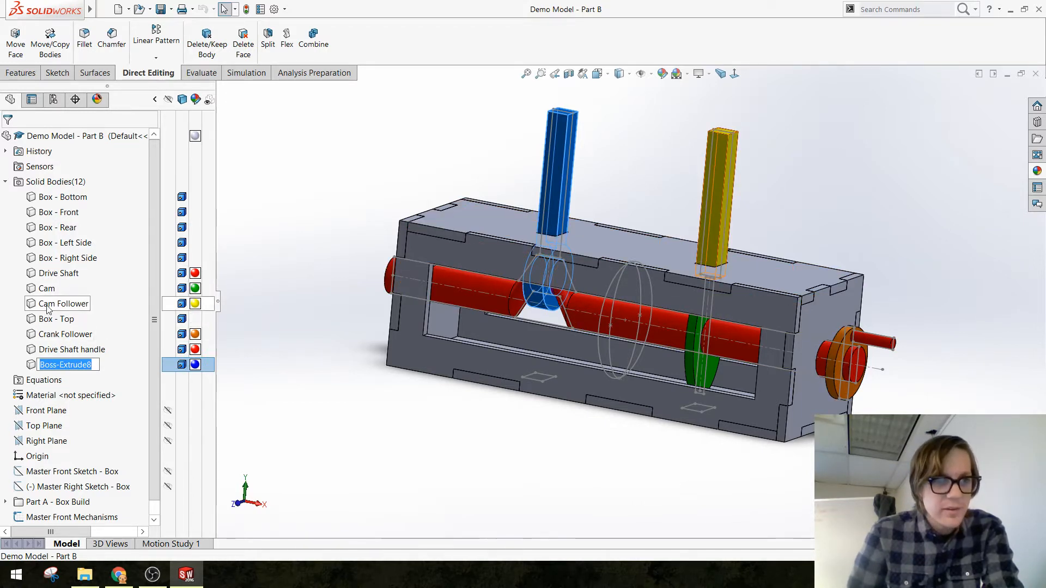
left_click(57, 335)
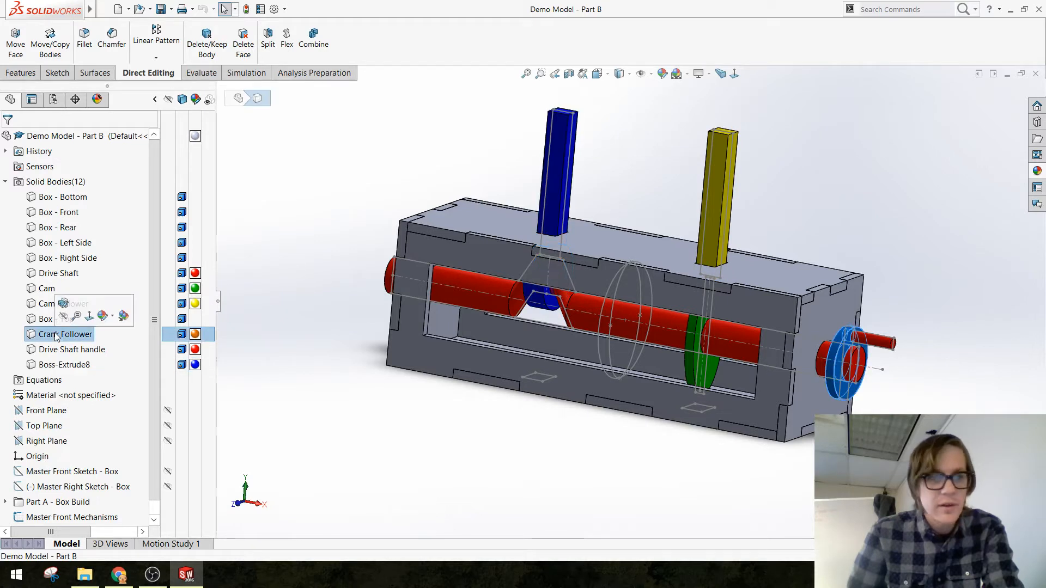
left_click(56, 335)
type("Drive")
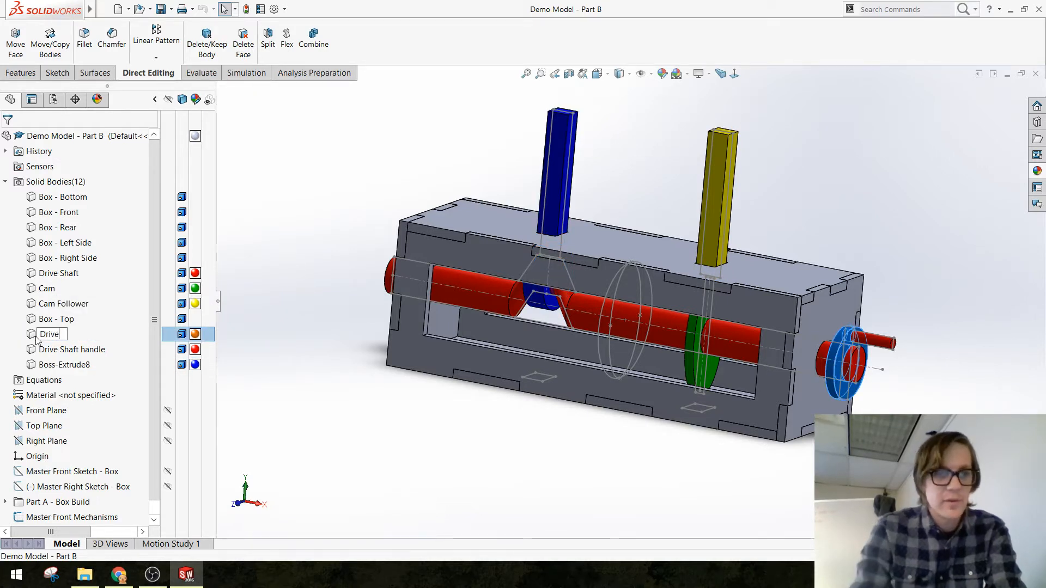
type(" Shaft wheel")
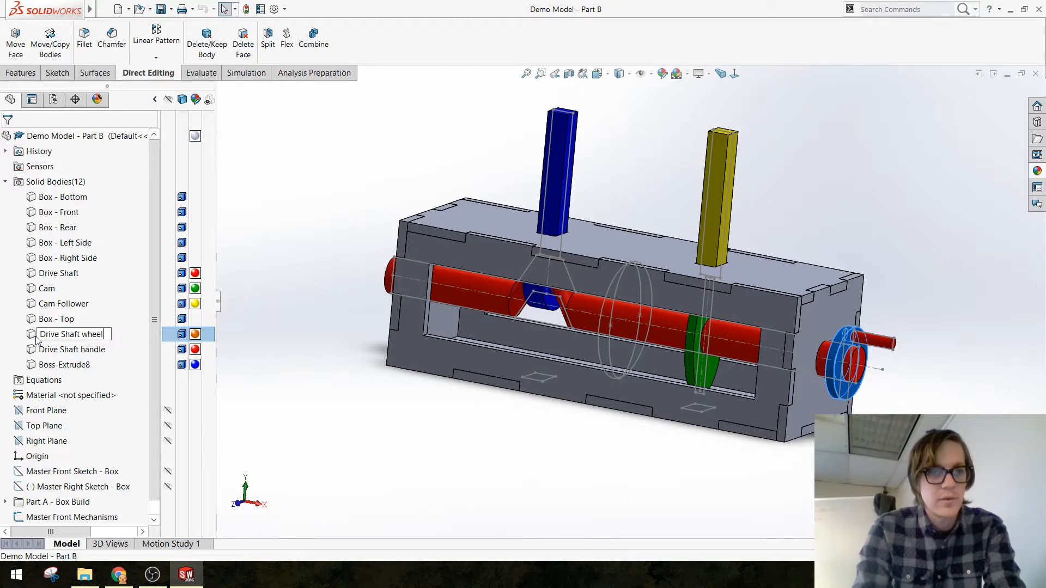
key("Return")
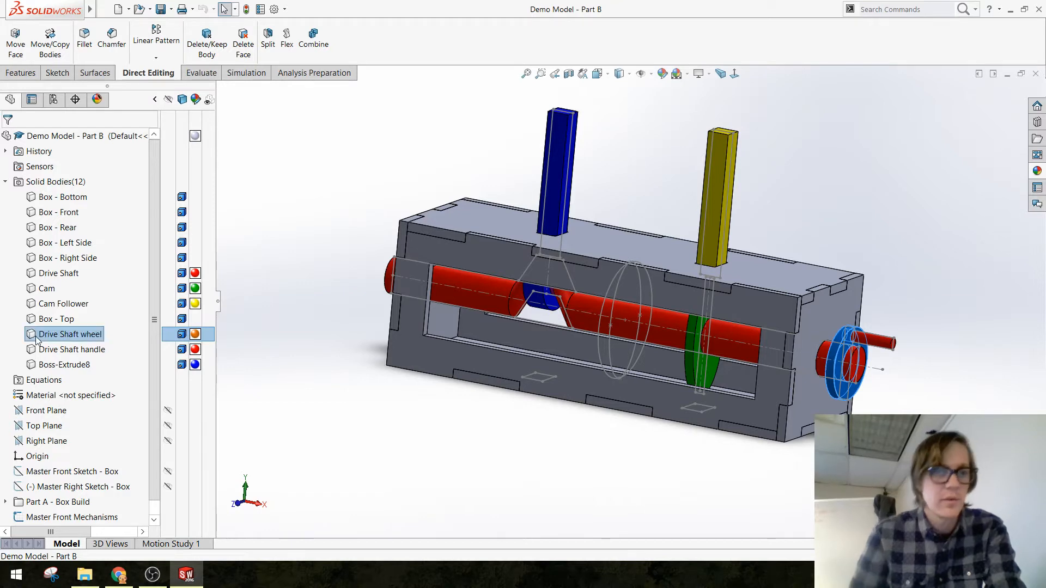
Rename the solid body of the blue vertical rod above the shaft's crank as "Crank Follower"
left_click(75, 364)
left_click(74, 365)
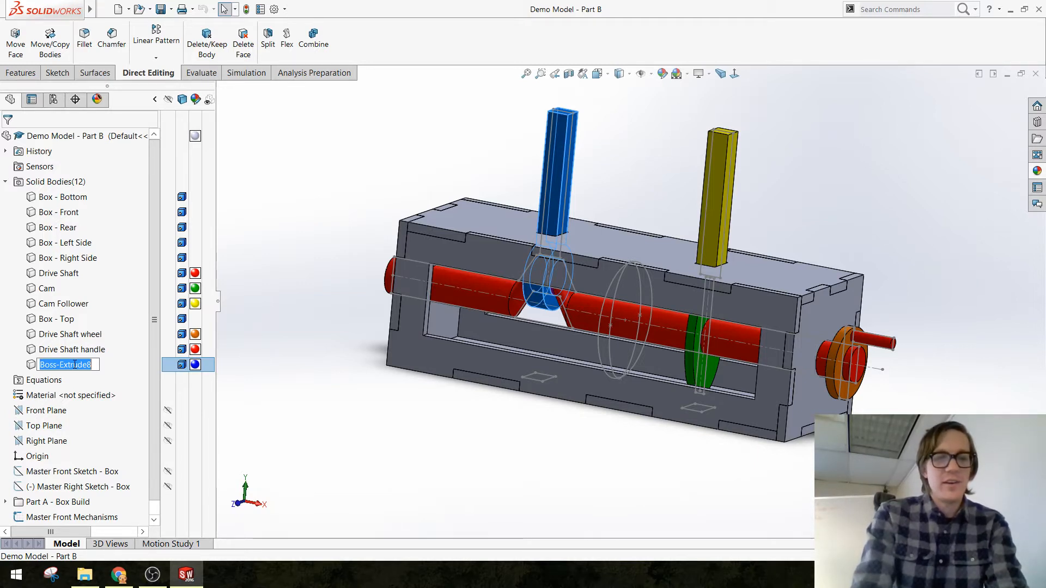
type("Crank ")
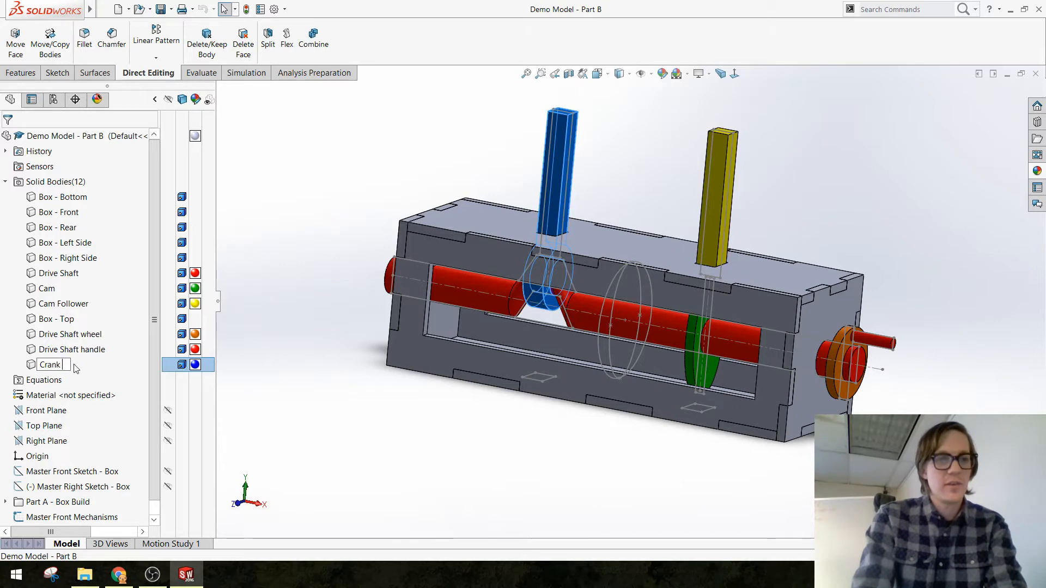
type("Follower")
key("Return")
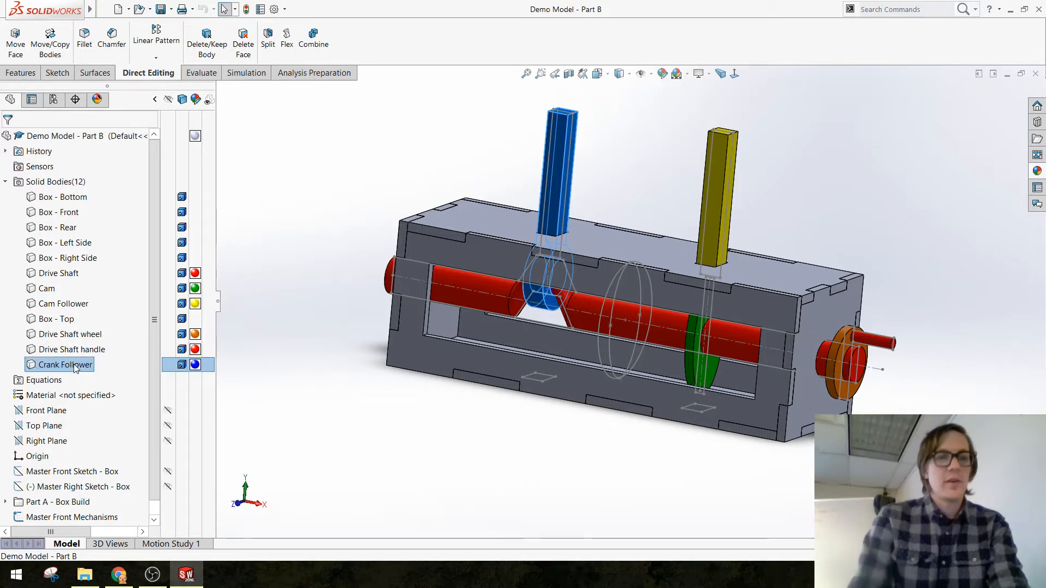
left_click(330, 170)
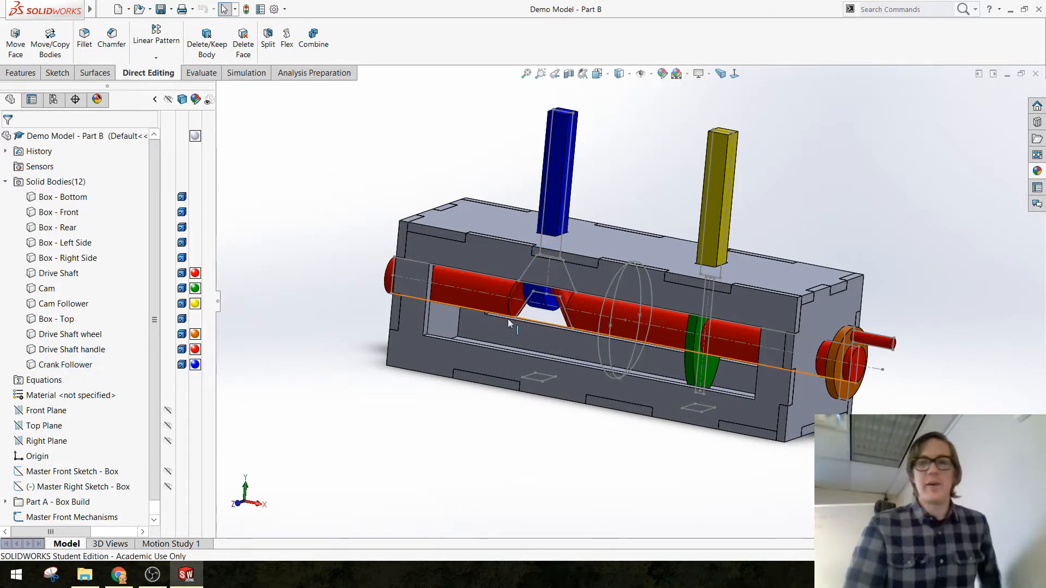
Select all the solid bodies in the part, from Box - Bottom through Crank Follower
scroll(621, 296, "up", 3)
scroll(620, 296, "down", 3)
mouse_move(536, 322)
middle_mouse_down()
mouse_move(546, 322)
mouse_move(536, 325)
middle_mouse_up()
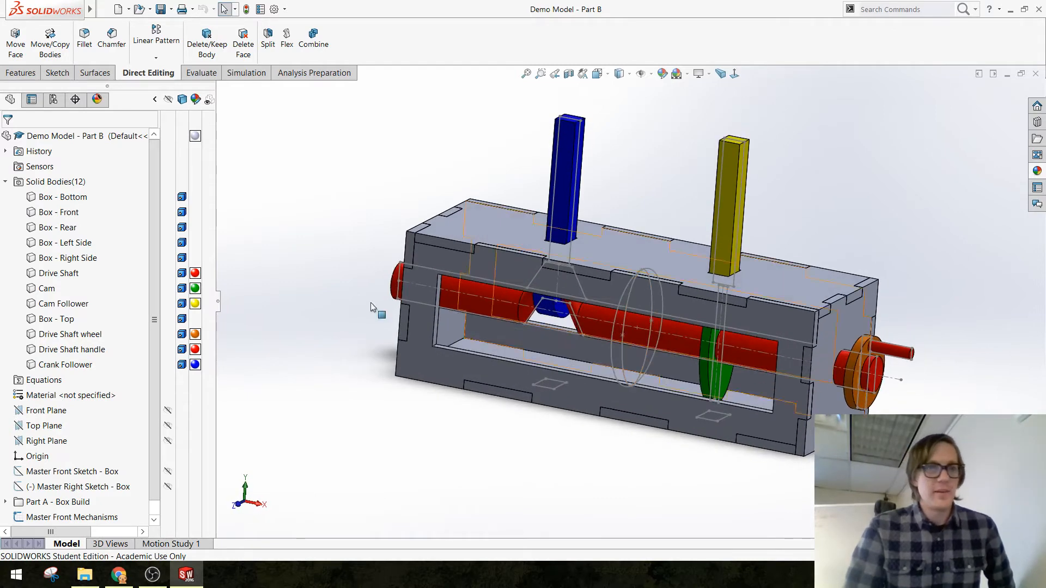
left_click(61, 196)
left_click(61, 363, "shift")
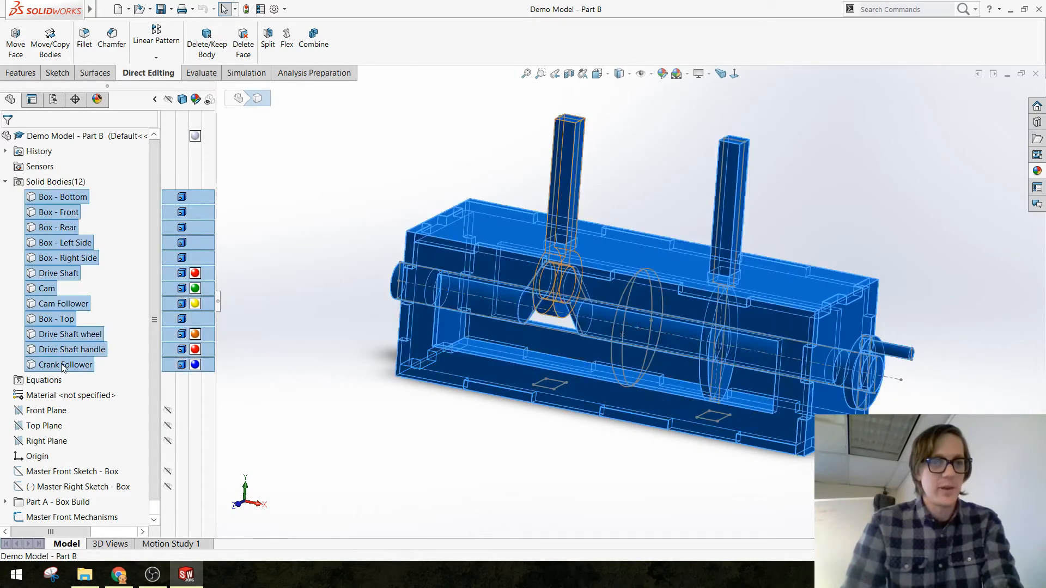
right_click(61, 363)
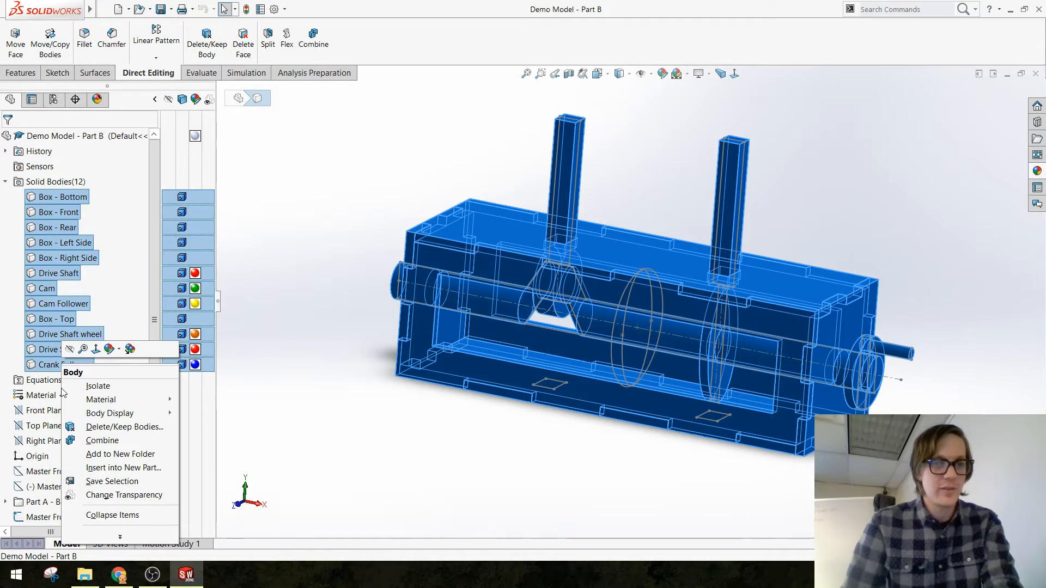
left_click(115, 471)
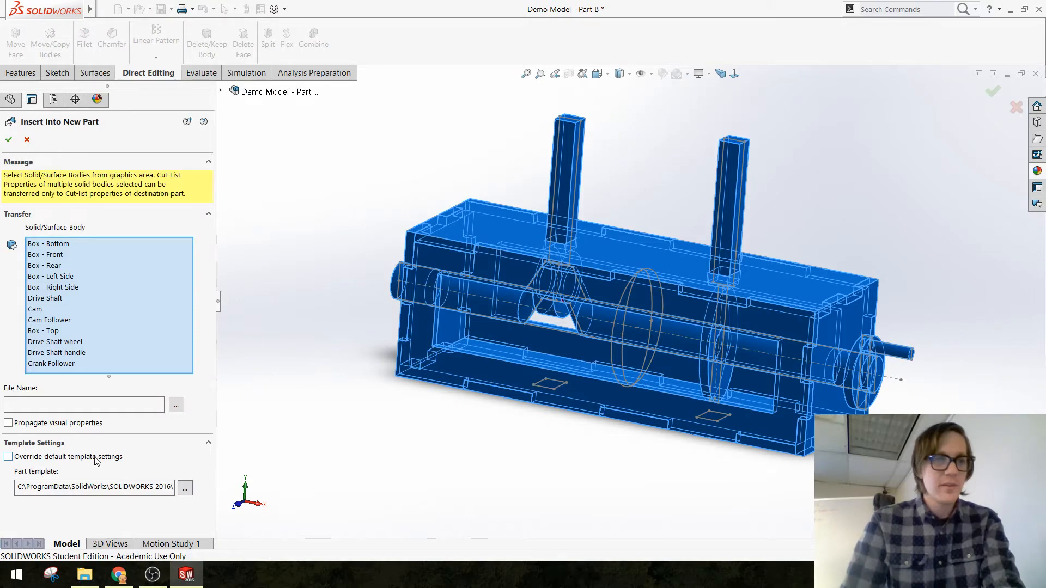
left_click(27, 140)
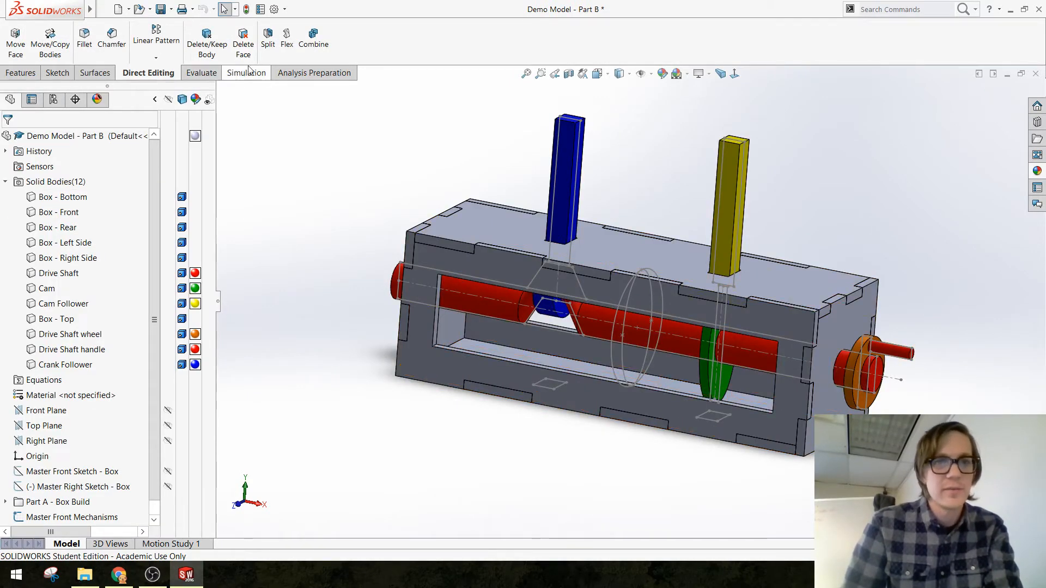
left_click(268, 38)
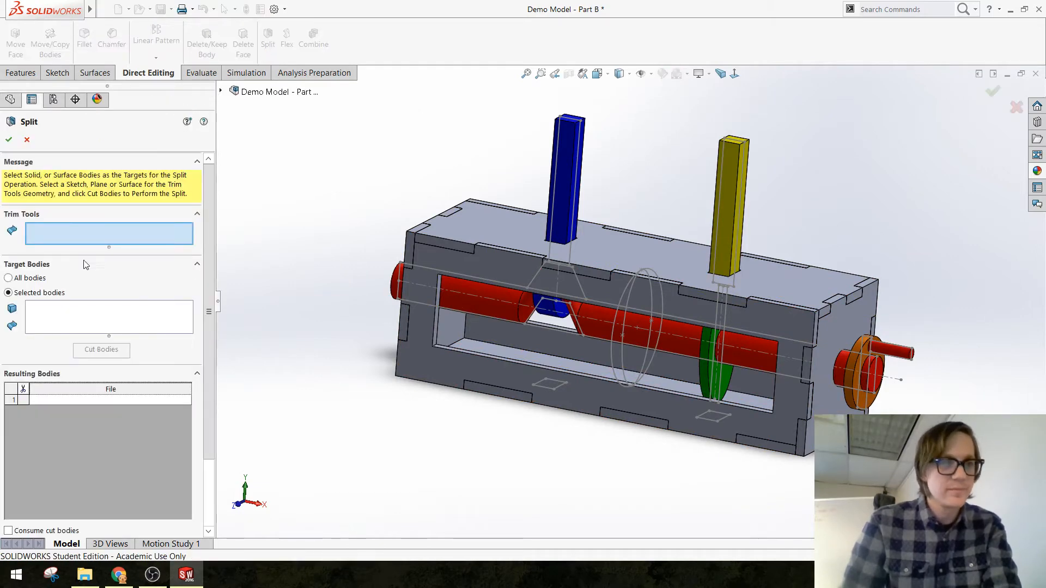
left_click(32, 281)
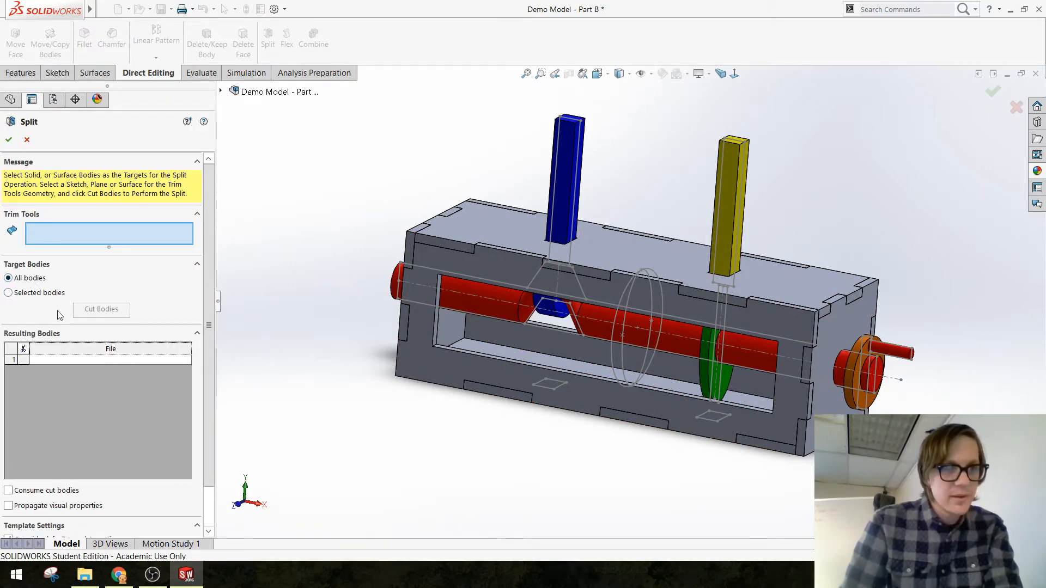
scroll(146, 478, "down", 2)
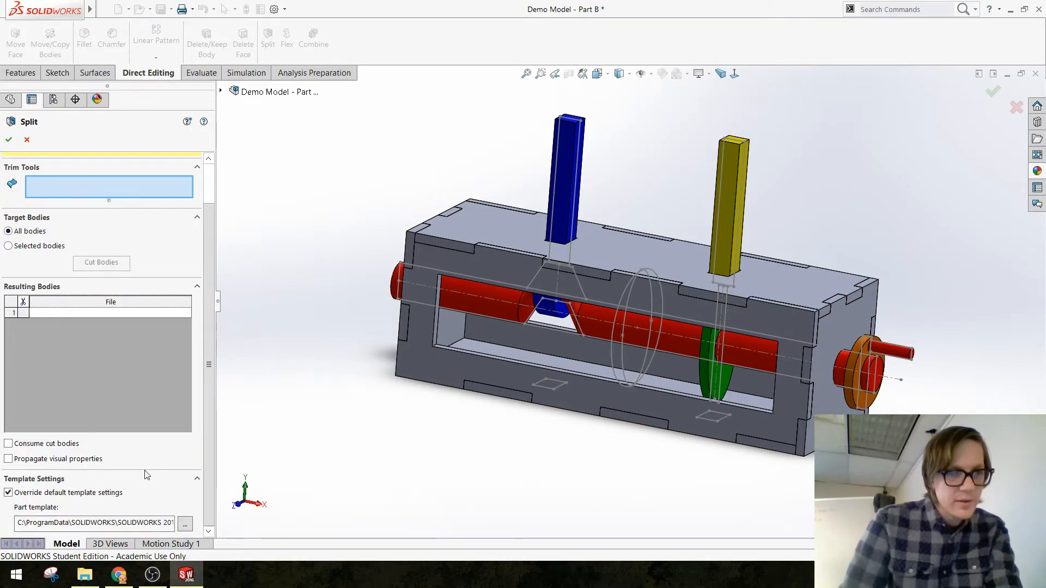
scroll(81, 317, "up", 2)
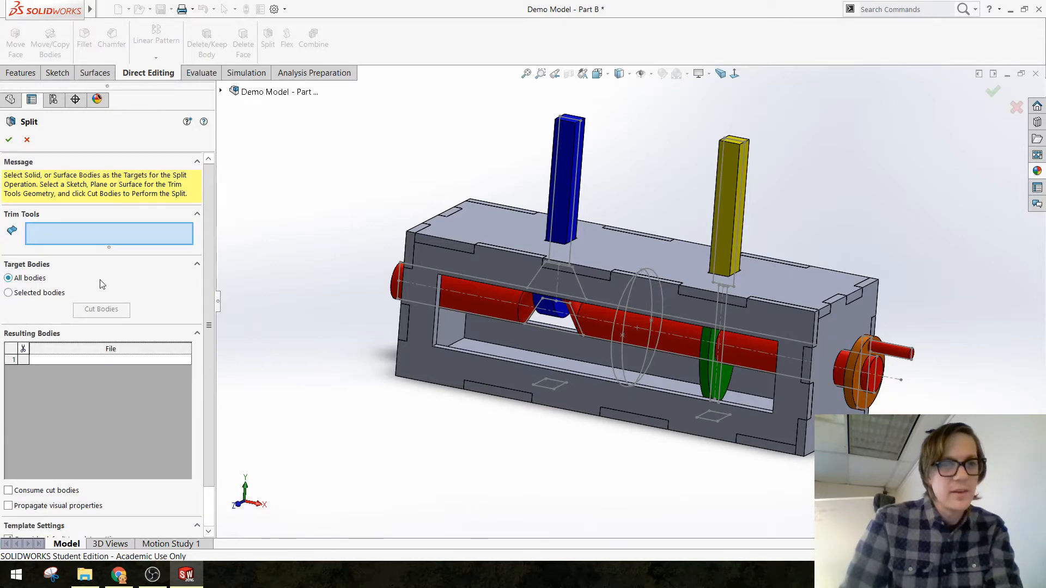
left_click(32, 144)
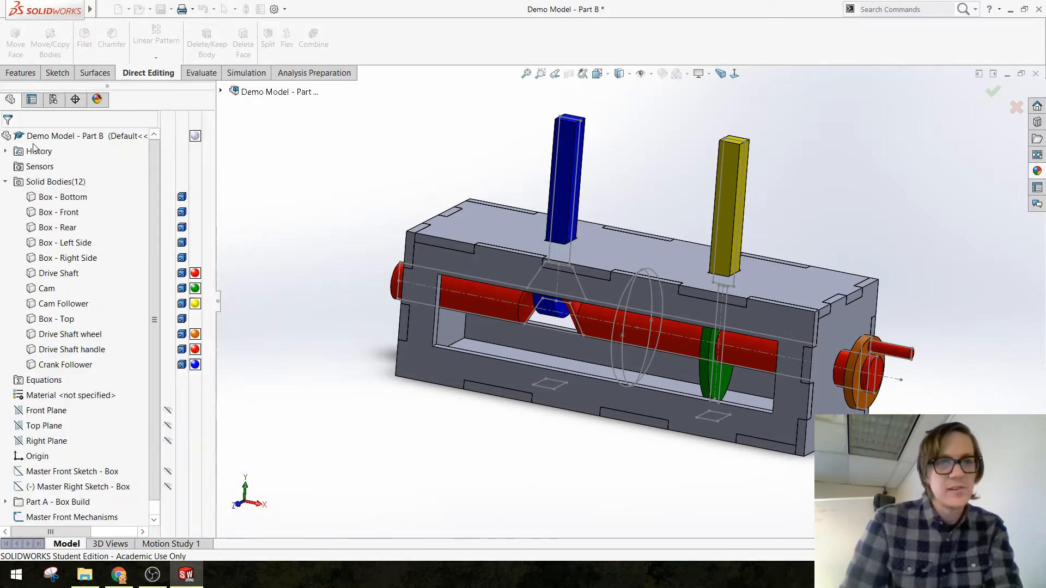
Insert only the Box - Bottom solid body into a new part, keeping the default template settings
right_click(41, 202)
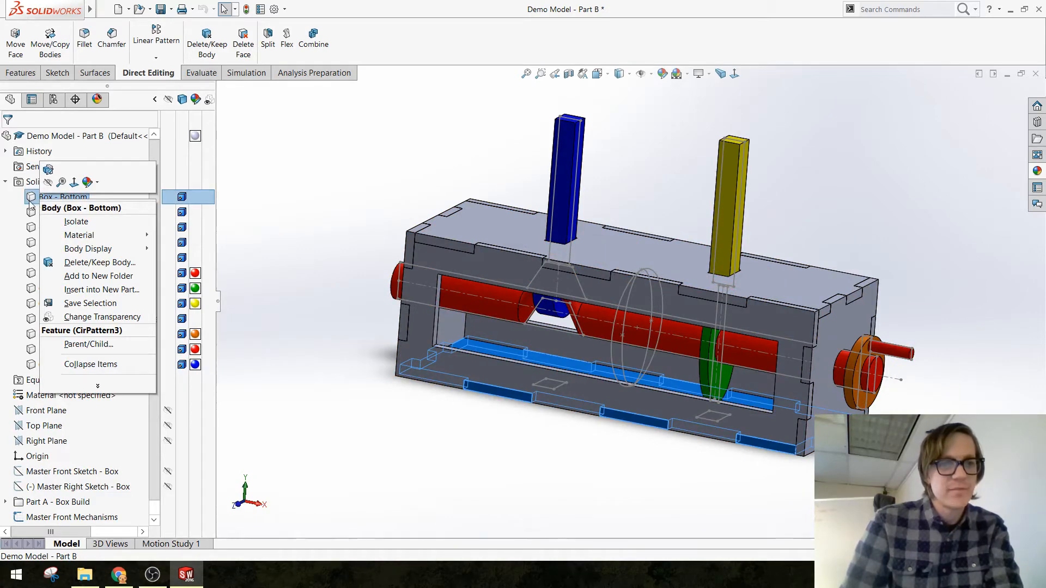
left_click(98, 289)
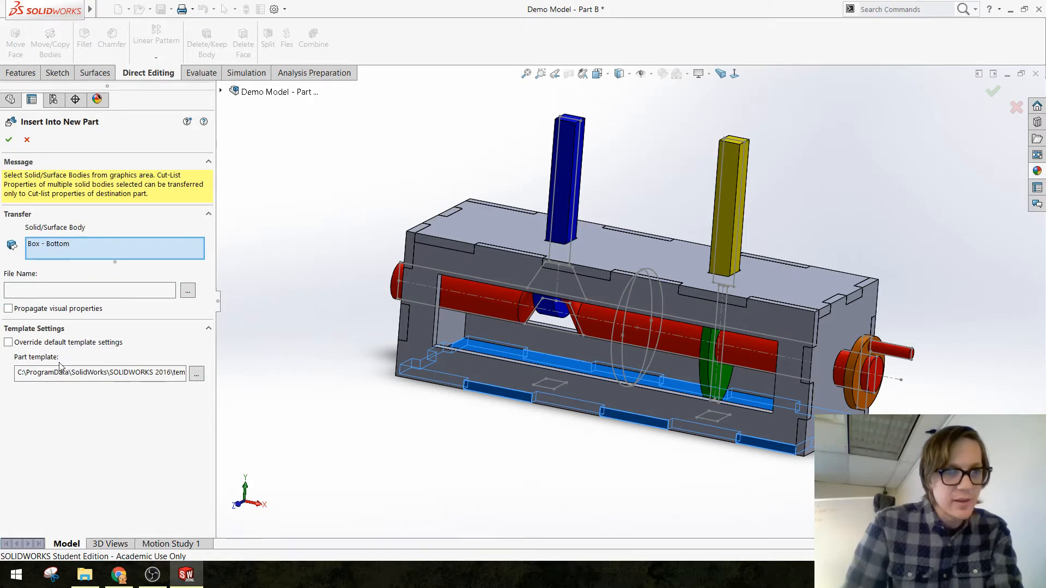
left_click(10, 140)
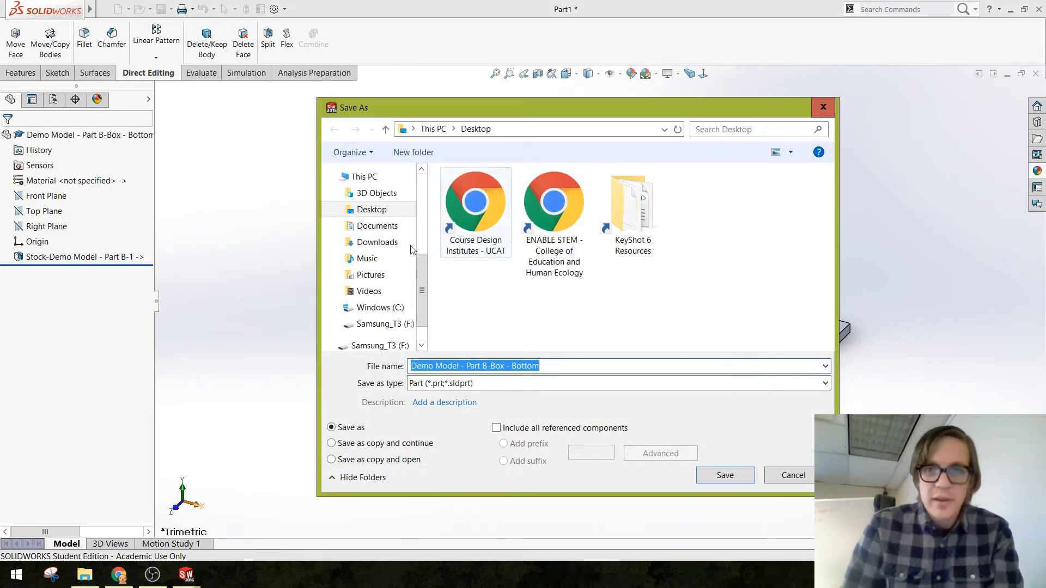
Browse for the save location on Samsung_T3 (F:), in Transfer > 2017 2018 OSU Stuff > Design 3450.01 > Lesson 02 - Automata
scroll(370, 291, "down", 1)
left_click(376, 307)
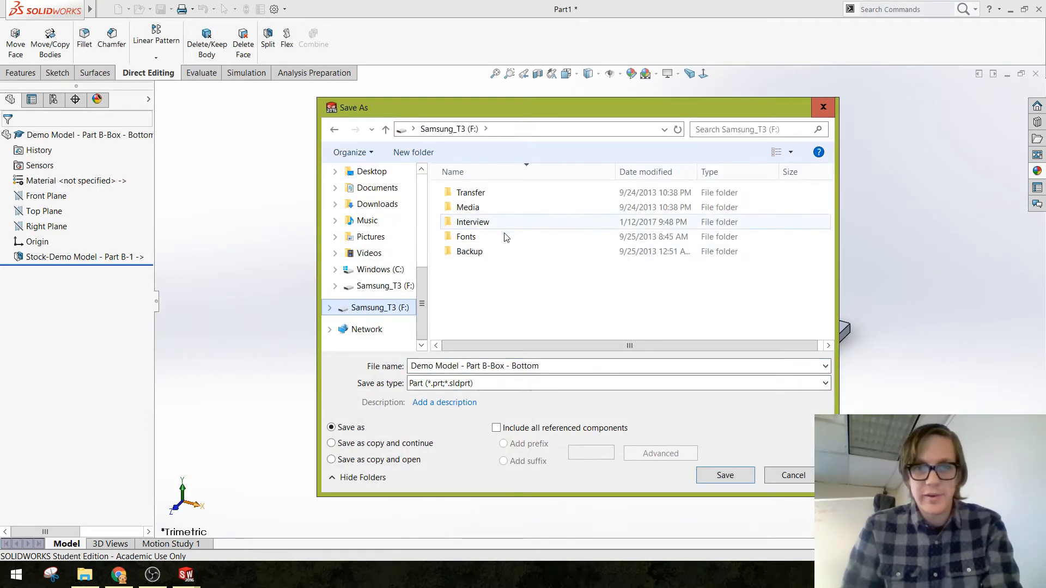
double_click(501, 195)
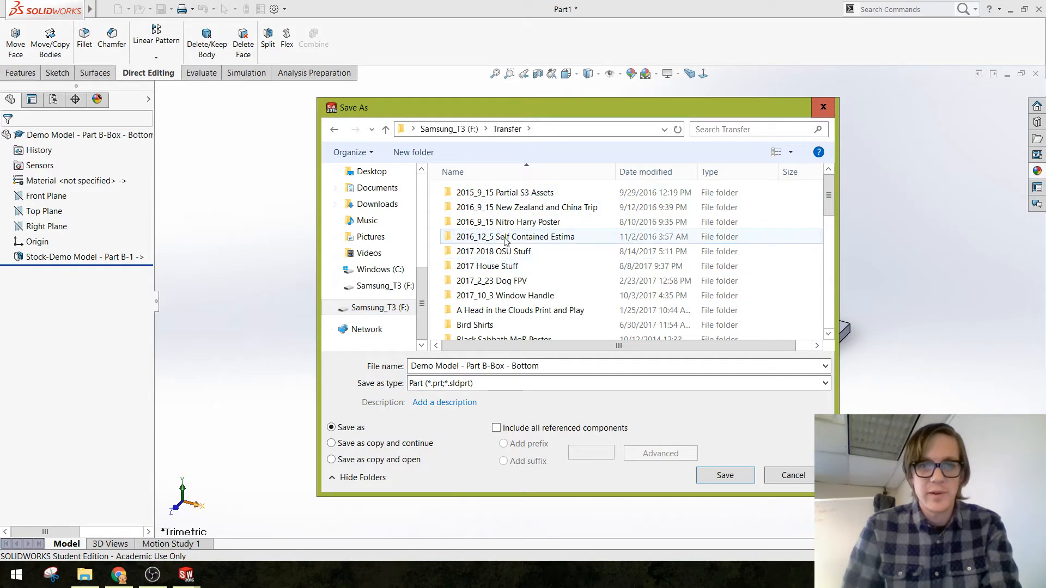
left_click(504, 238)
double_click(508, 253)
double_click(512, 251)
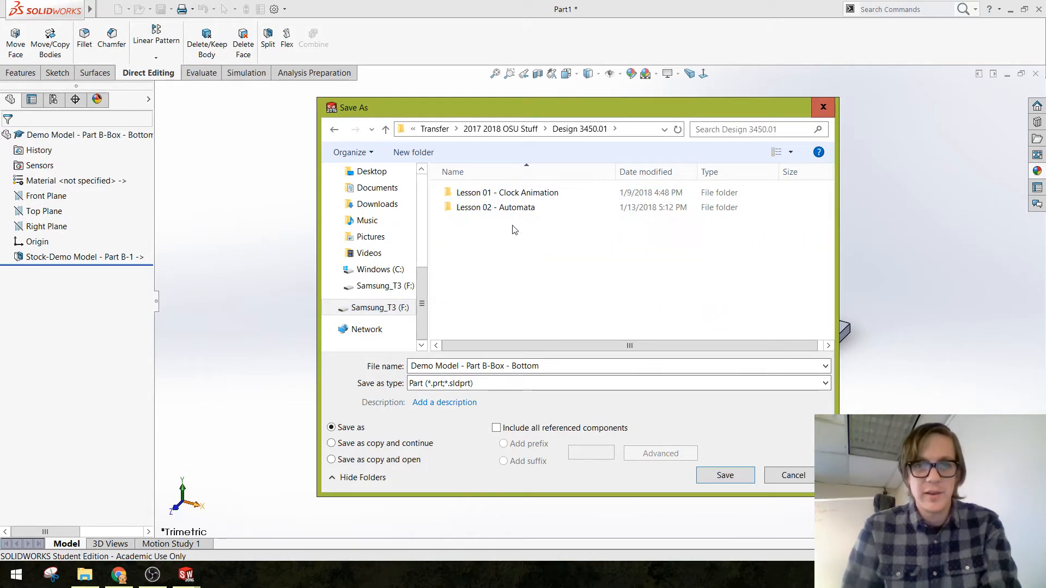
left_click(517, 209)
double_click(516, 209)
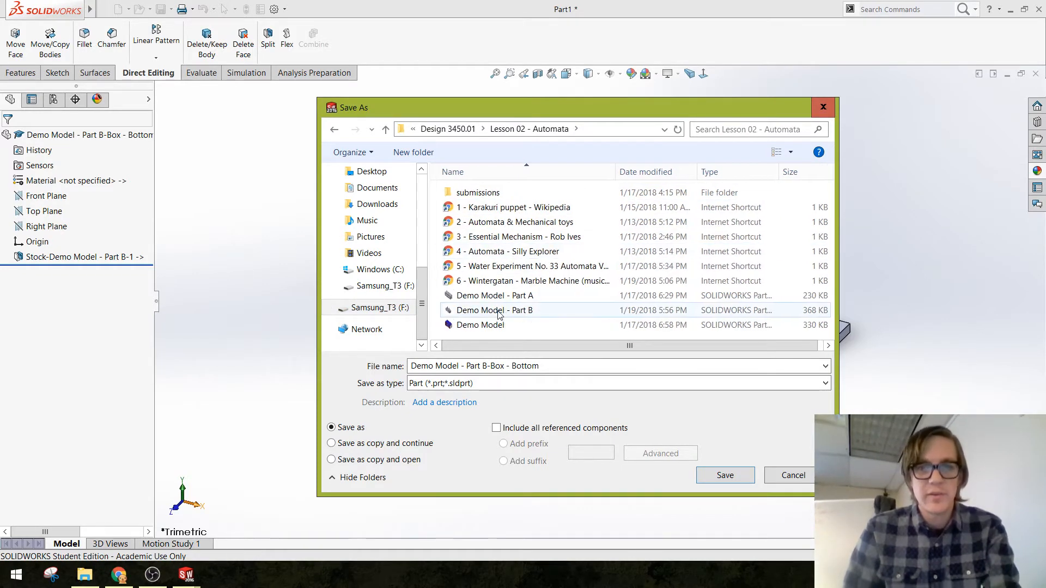
Create a new folder named "Part B Model Stuff" inside Lesson 02 - Automata
right_click(553, 329)
mouse_move(647, 479)
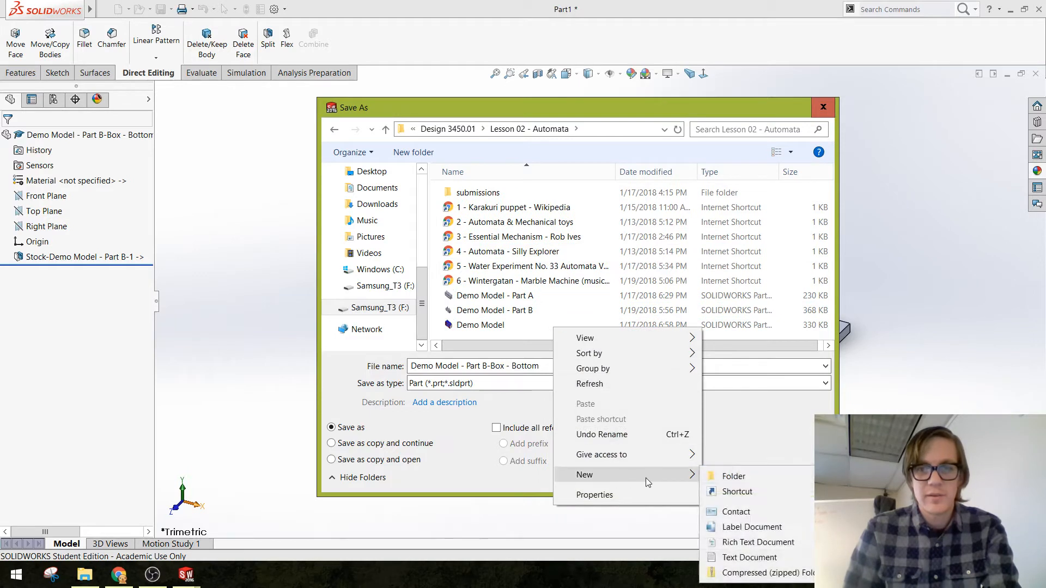
left_click(724, 478)
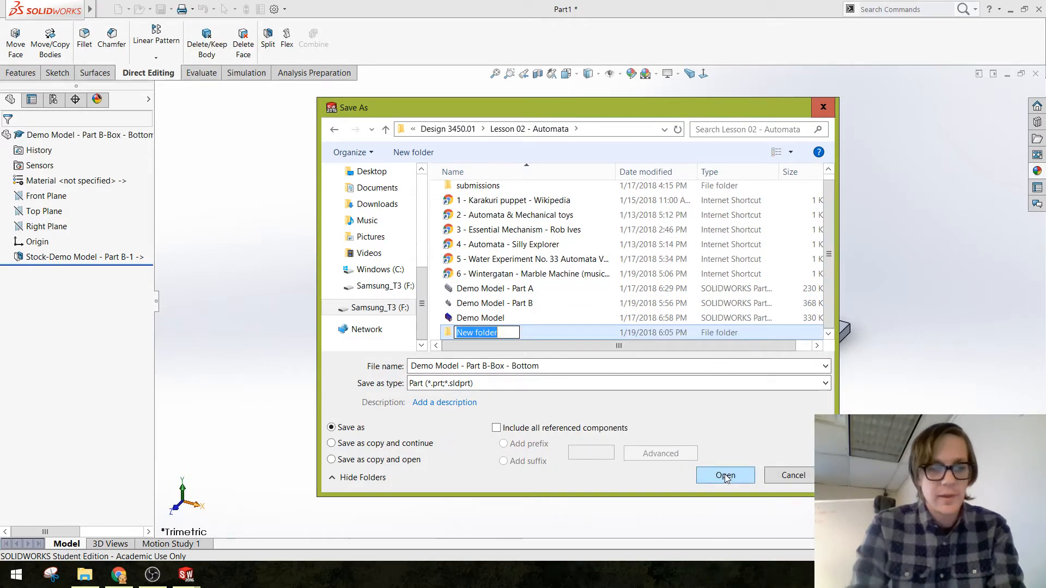
type("Part B")
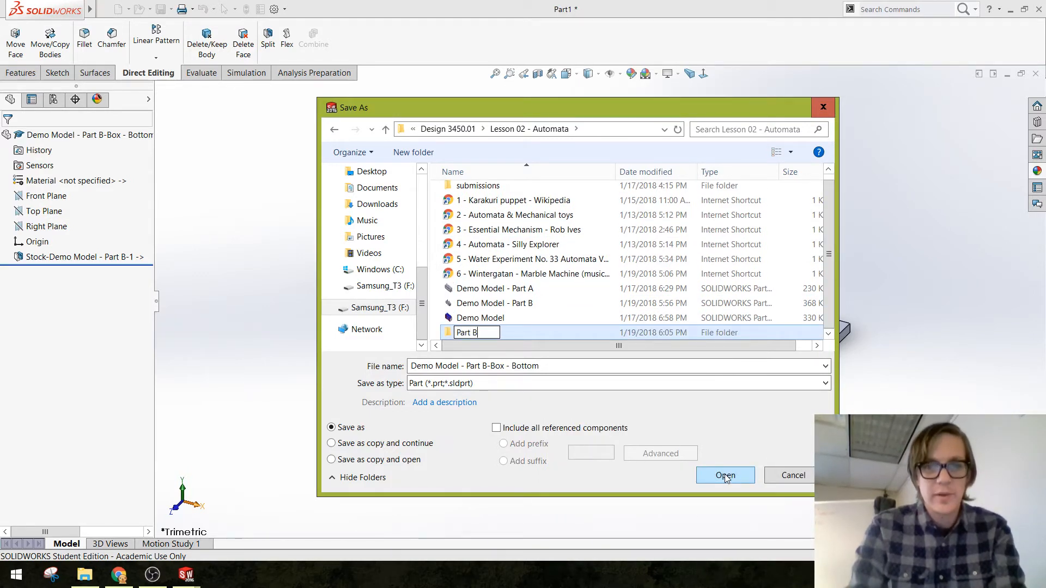
type(" Model Stuff")
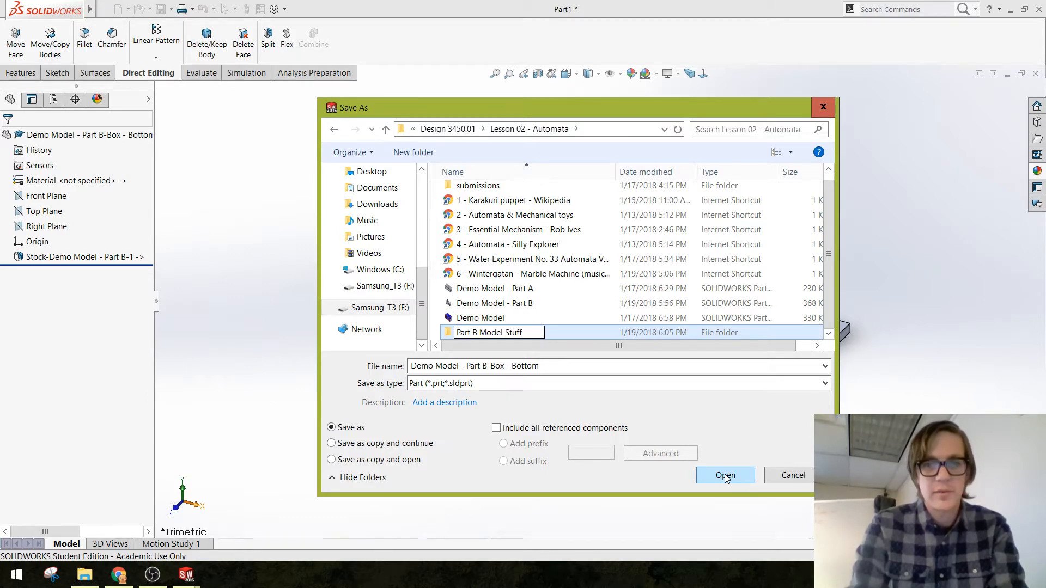
key("Return")
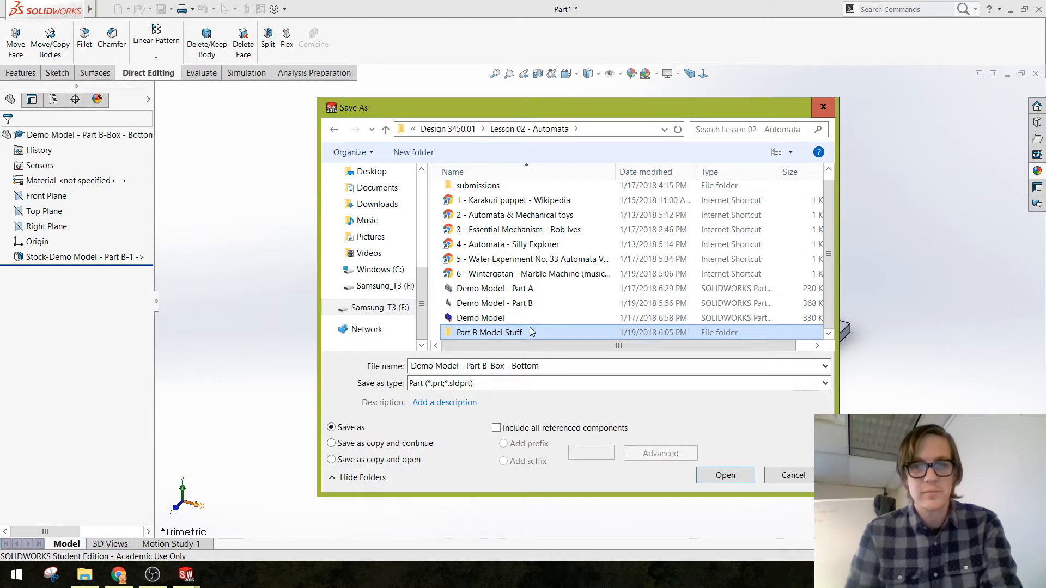
Save the bottom panel part as Demo Model - Part B-Box - Bottom in the Part B Model Stuff folder and close it
double_click(531, 332)
left_click(736, 476)
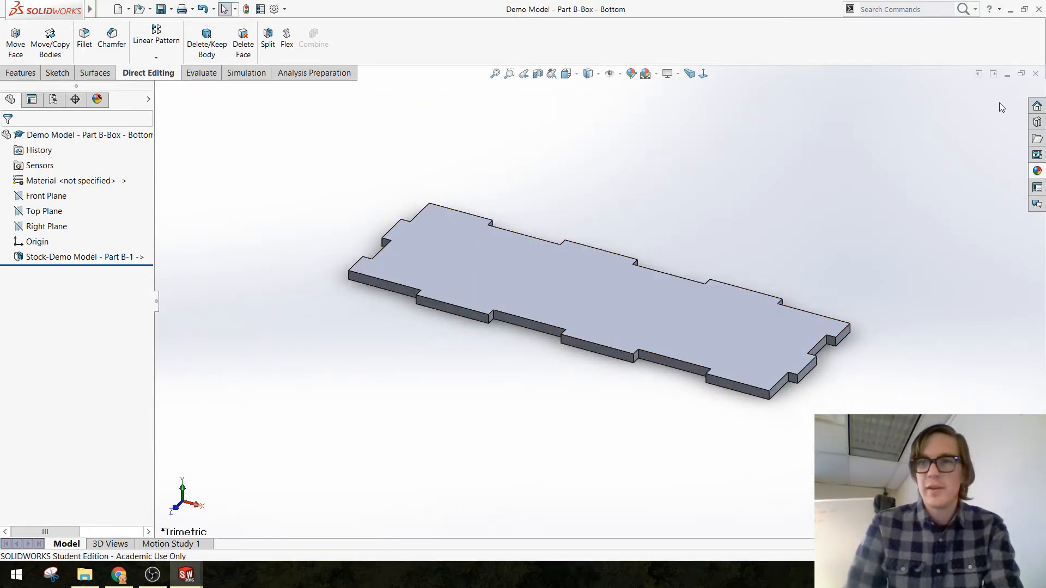
left_click(1035, 73)
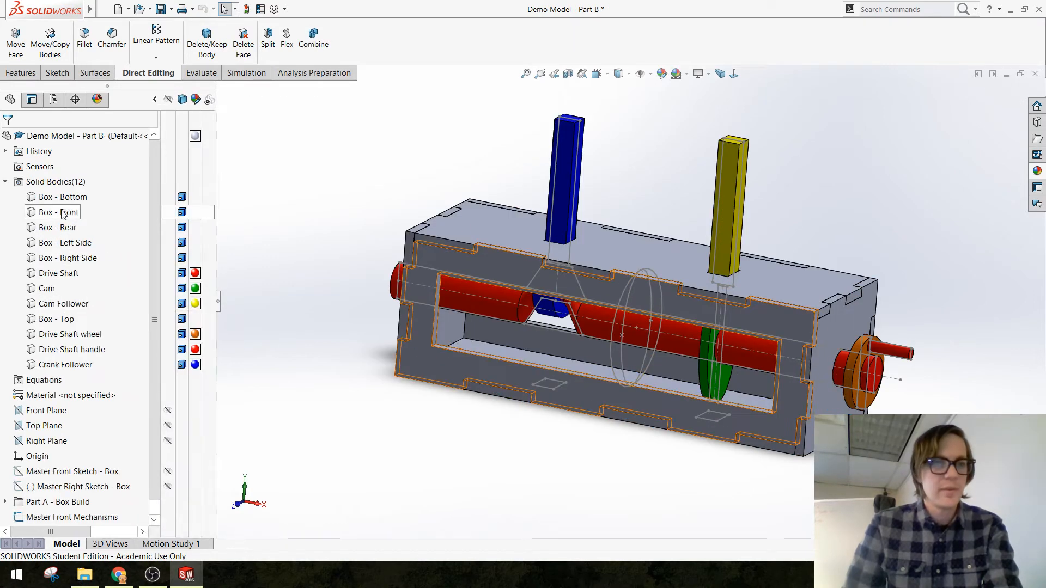
left_click(59, 212)
left_click(49, 365, "shift")
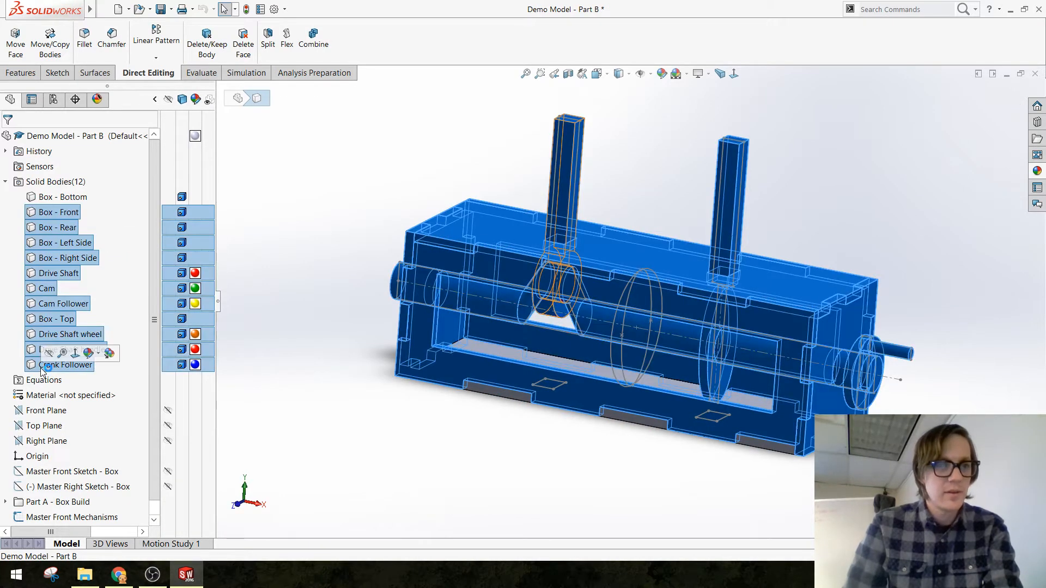
left_click(341, 283)
Try to insert the Box - Front and Box - Rear bodies together into one new part
left_click(58, 212)
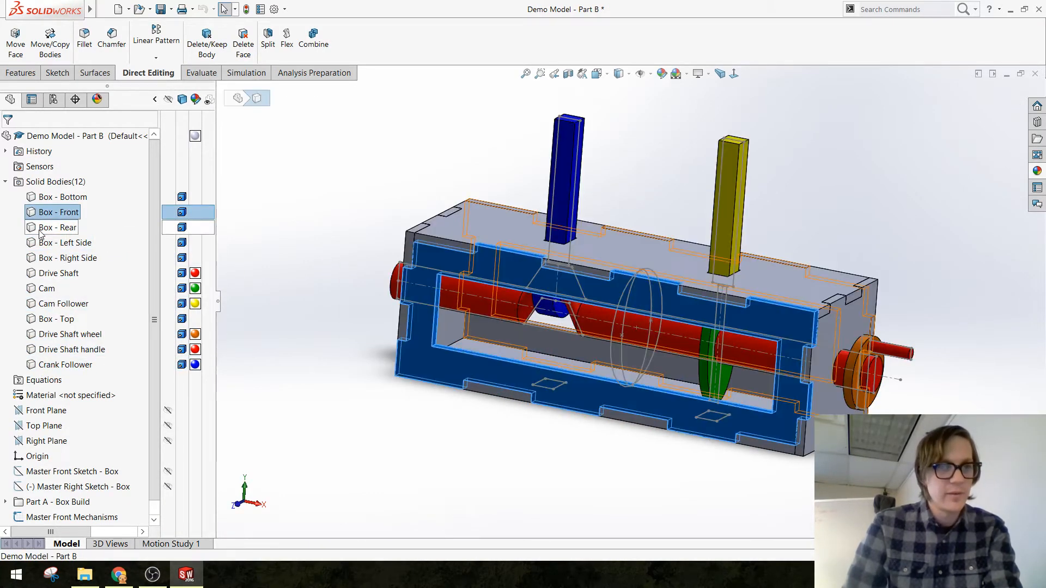
left_click(58, 227, "ctrl")
right_click(41, 234)
left_click(97, 334)
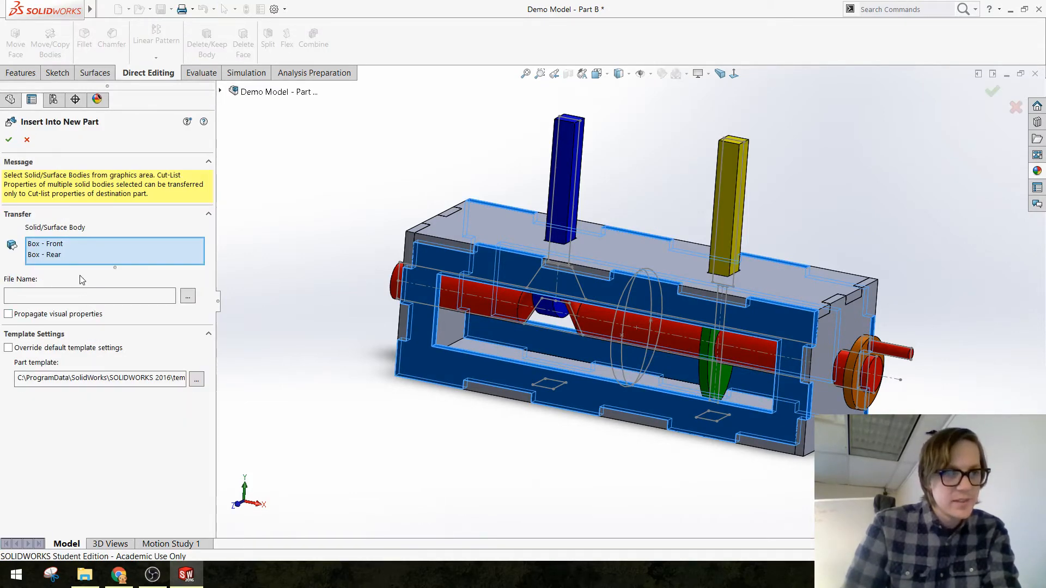
left_click(8, 139)
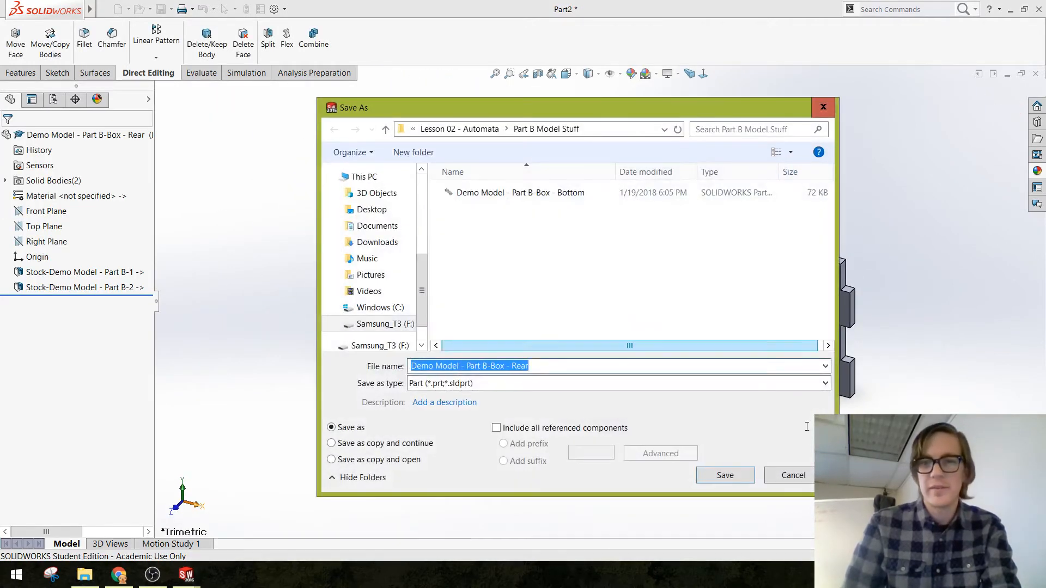
left_click(791, 476)
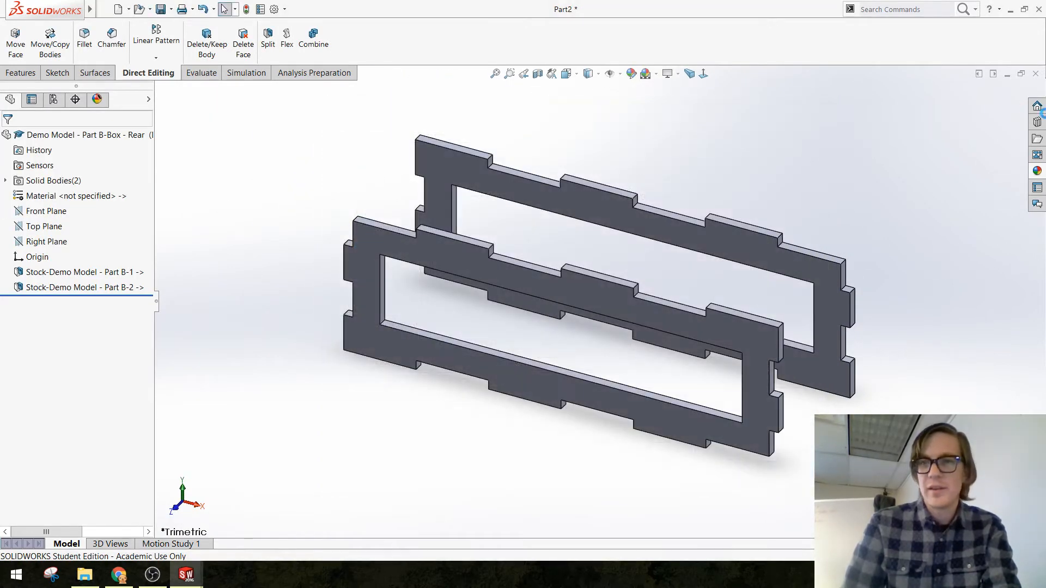
left_click(1036, 74)
Insert the Box - Front body into a new part, save it as Demo Model - Part B-Box - Front, and return to Demo Model - Part B
right_click(45, 215)
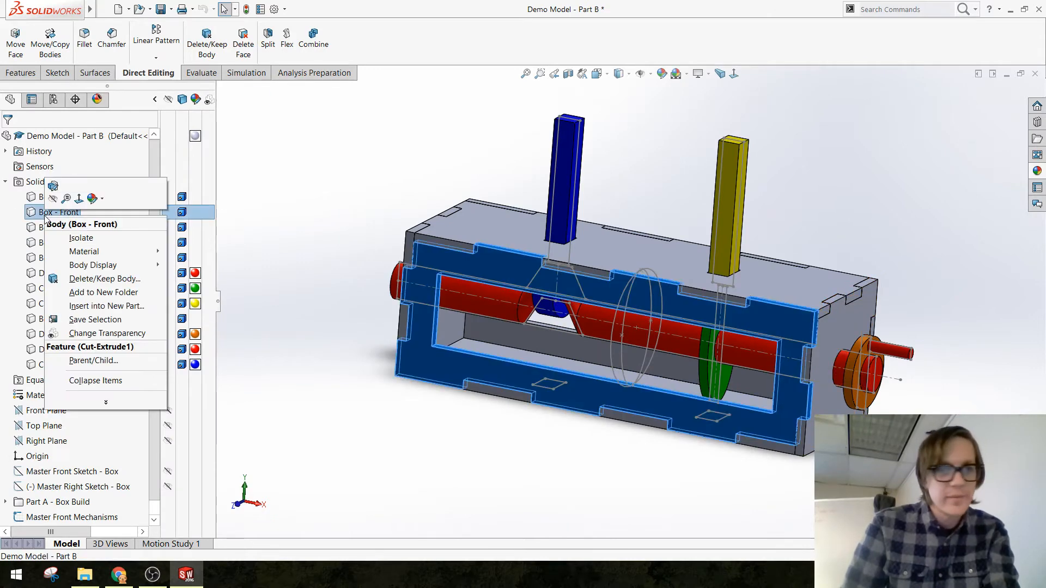
left_click(107, 306)
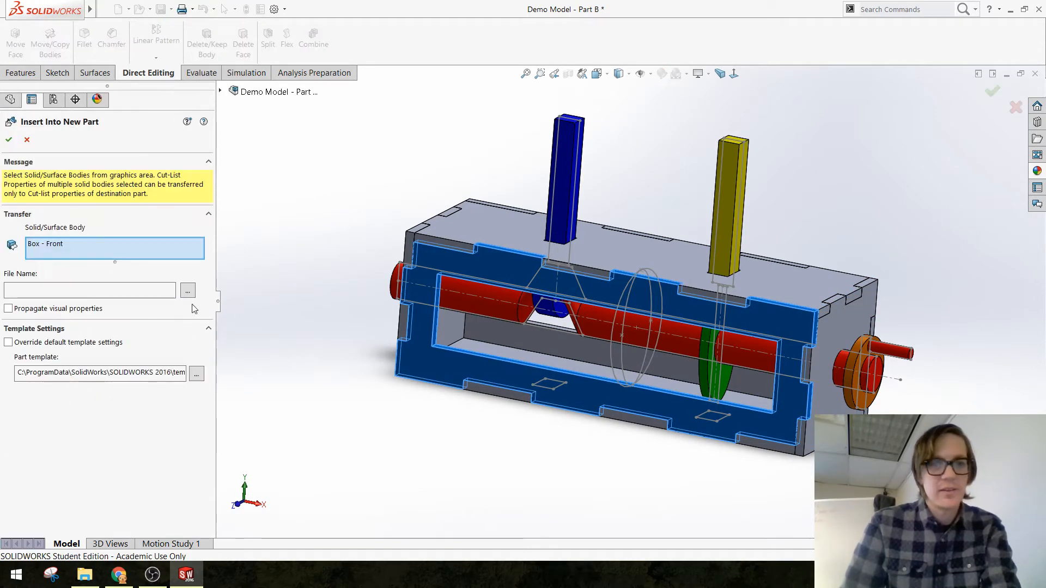
left_click(13, 142)
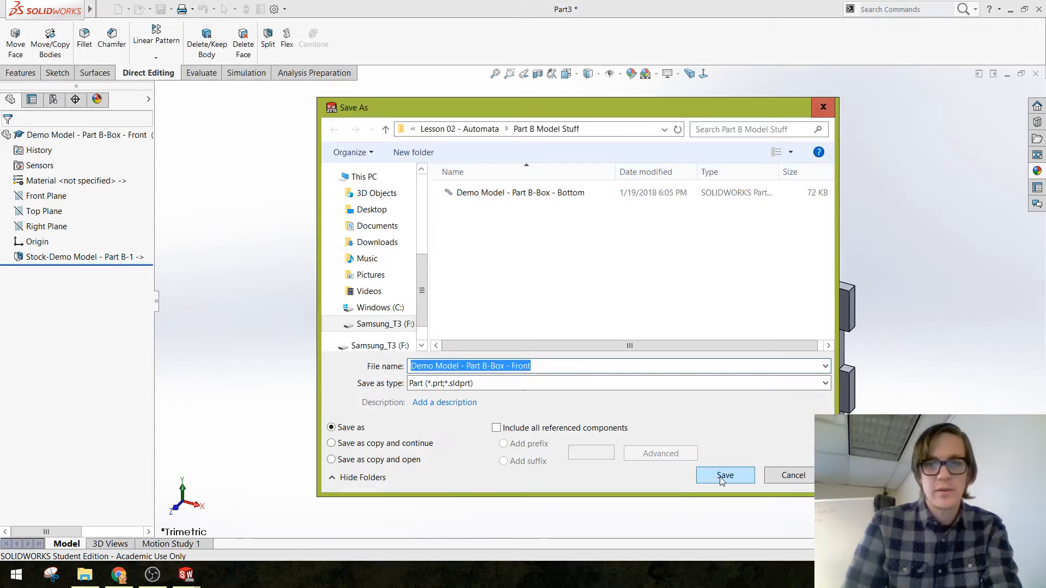
left_click(720, 477)
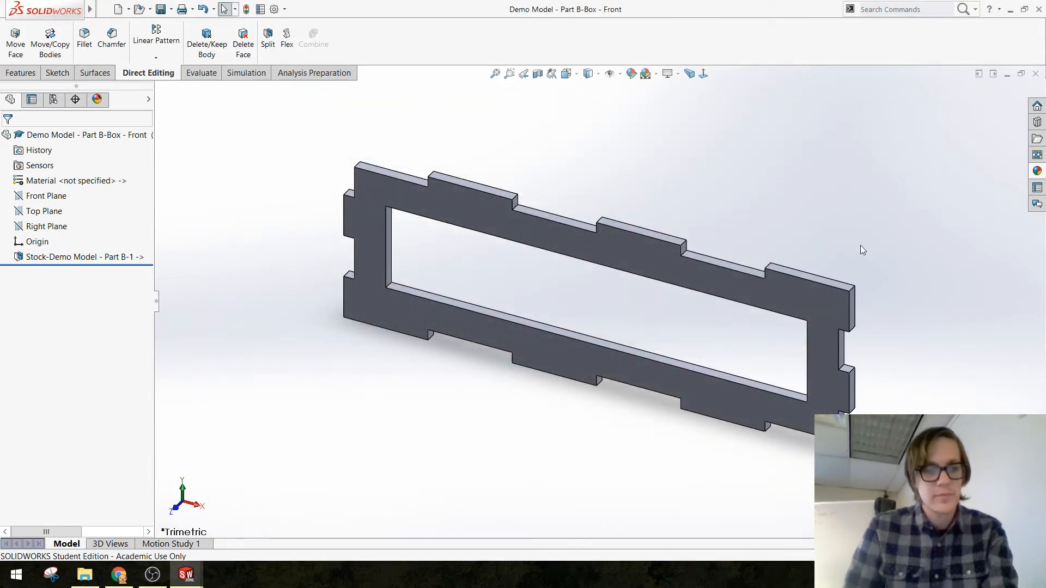
key("ctrl+Tab")
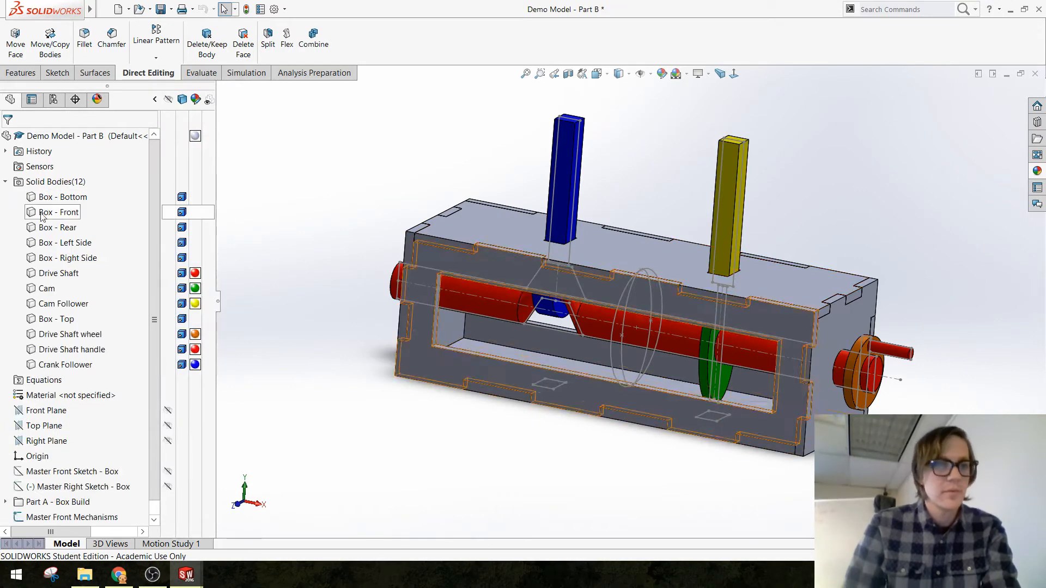
Insert the Box - Rear body into a new part and save it as Demo Model - Part B-Box - Rear
right_click(57, 227)
left_click(101, 315)
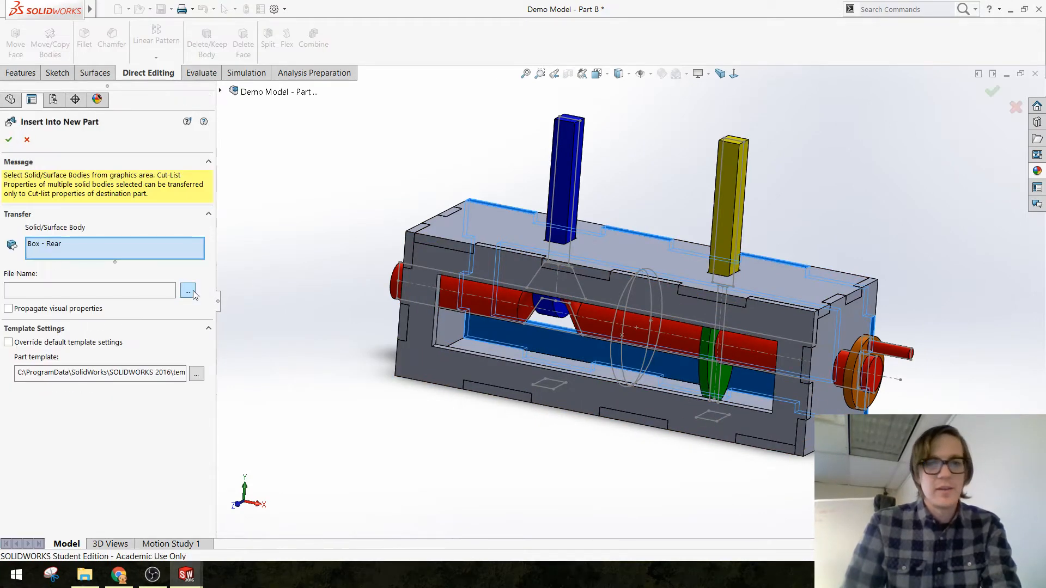
left_click(8, 141)
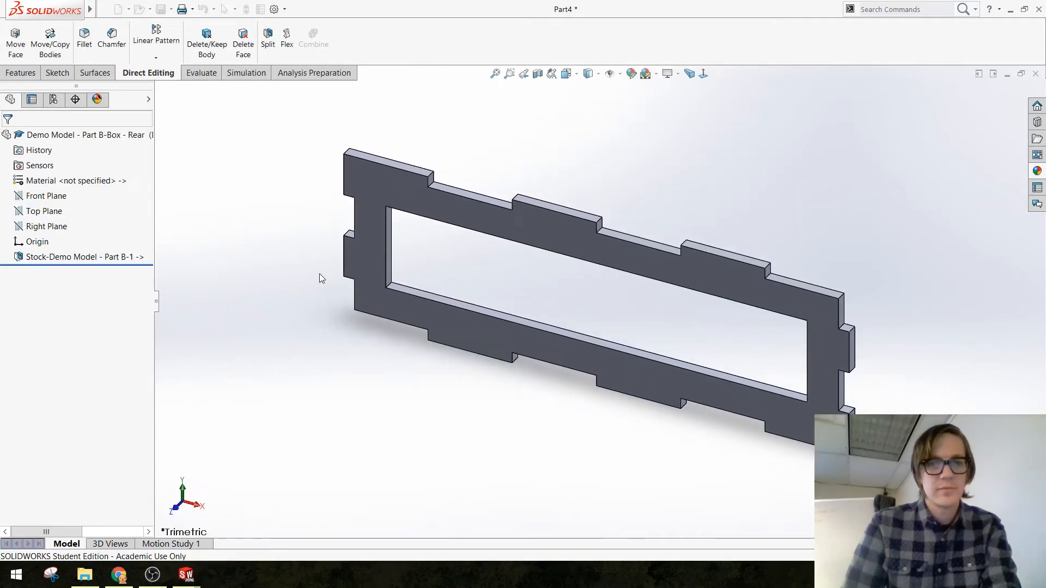
key("ctrl+s")
left_click(741, 479)
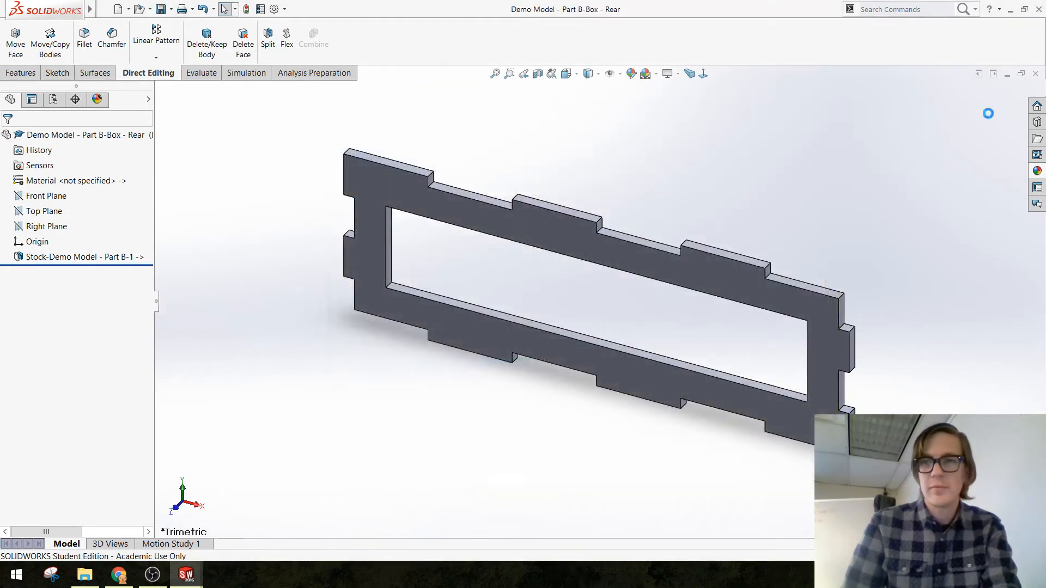
Close the rear panel part, save the Box - Left Side body as new part Demo Model - Part B-Box - Left Side, and close it
left_click(1036, 74)
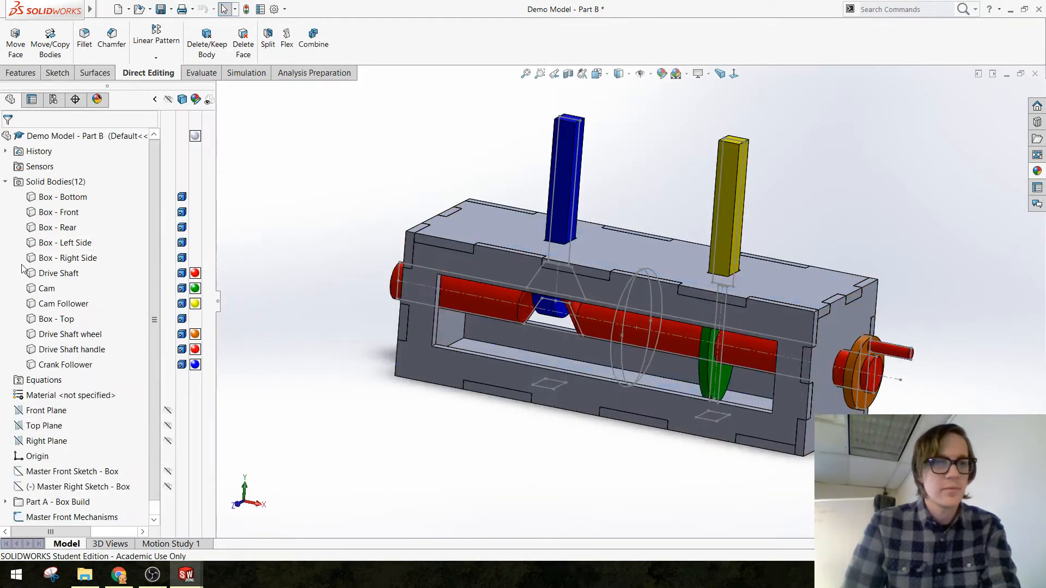
right_click(61, 242)
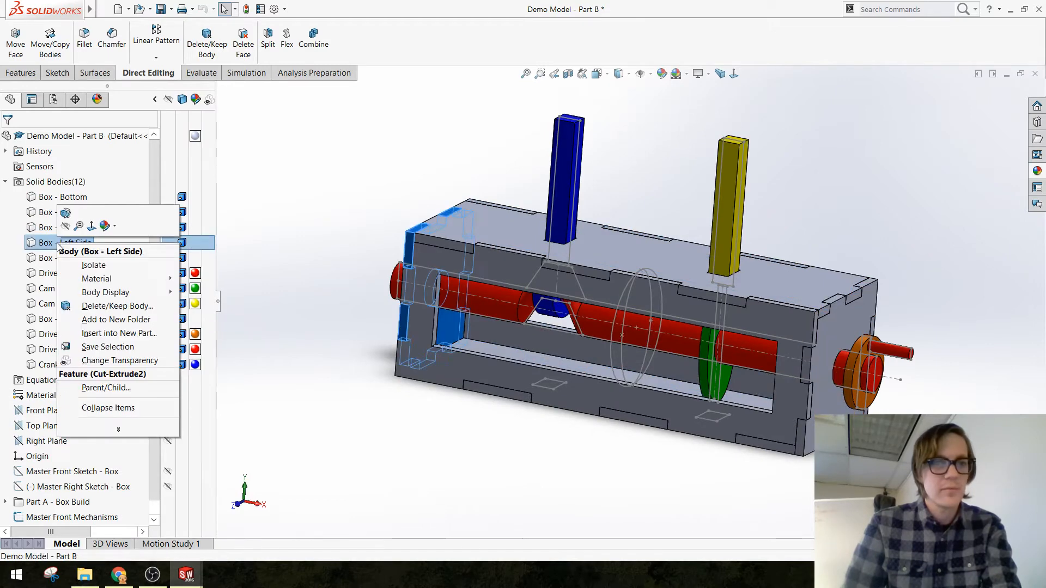
left_click(105, 332)
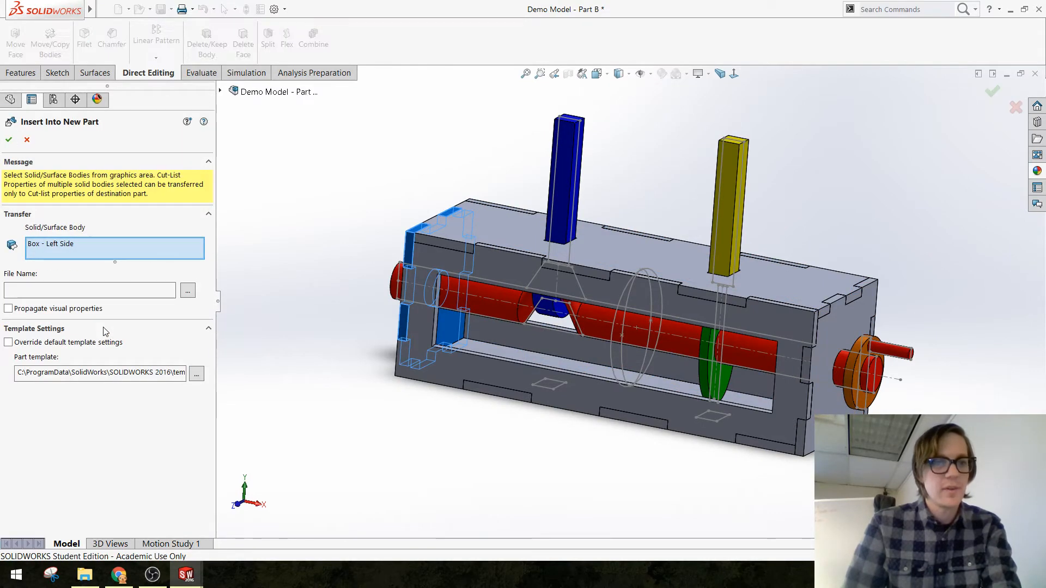
left_click(8, 140)
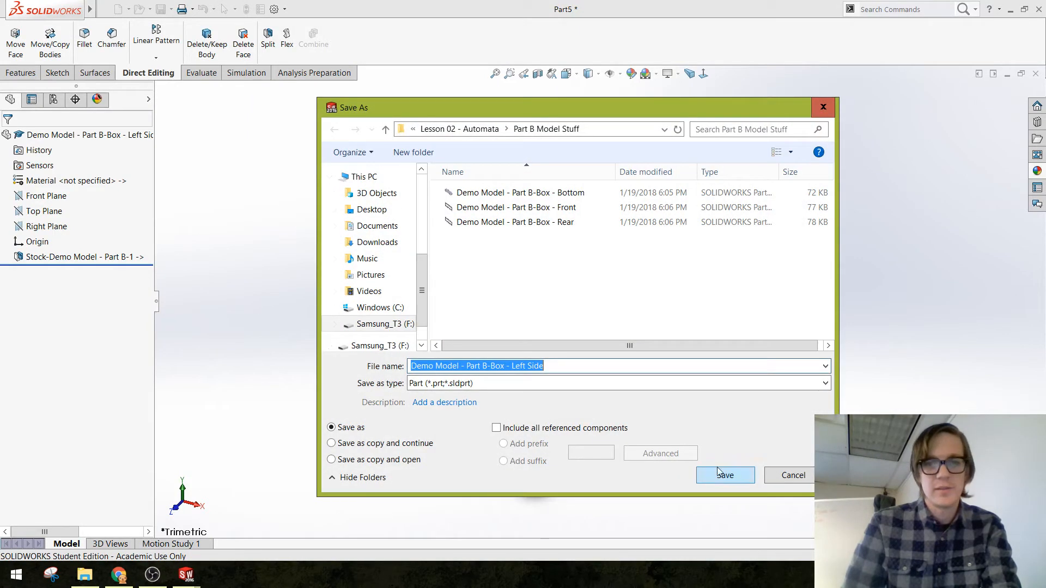
left_click(727, 475)
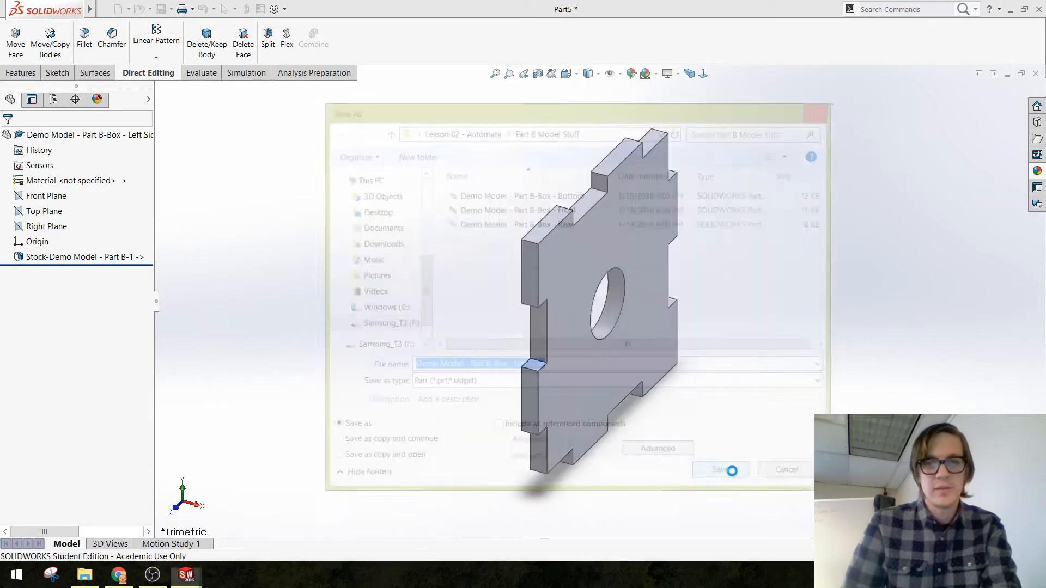
left_click(1035, 75)
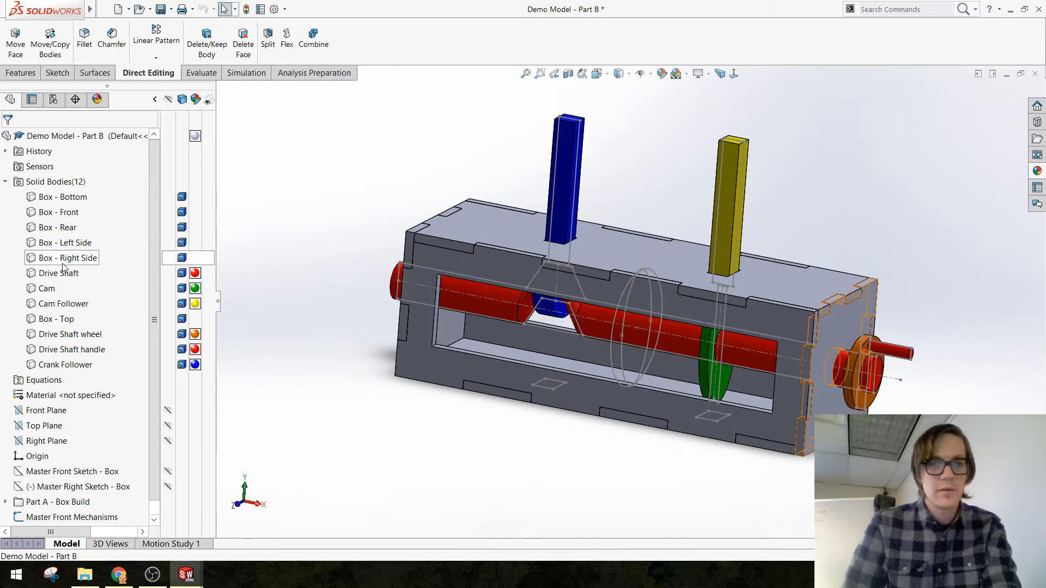
Insert the Box - Right Side body into a new part, save it as Demo Model - Part B-Box - Right Side, and return to Demo Model - Part B
right_click(121, 258)
left_click(121, 359)
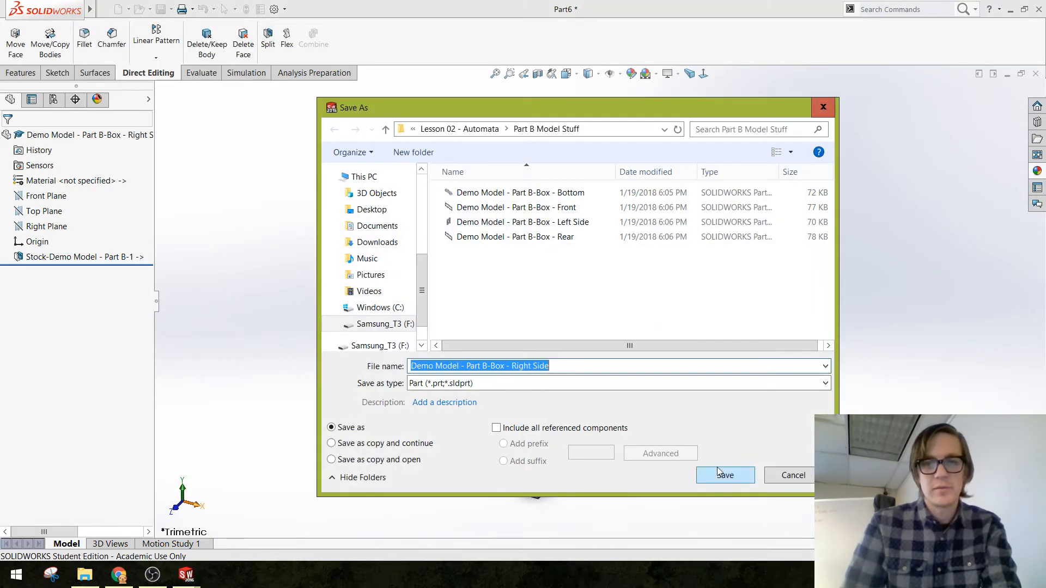
left_click(718, 473)
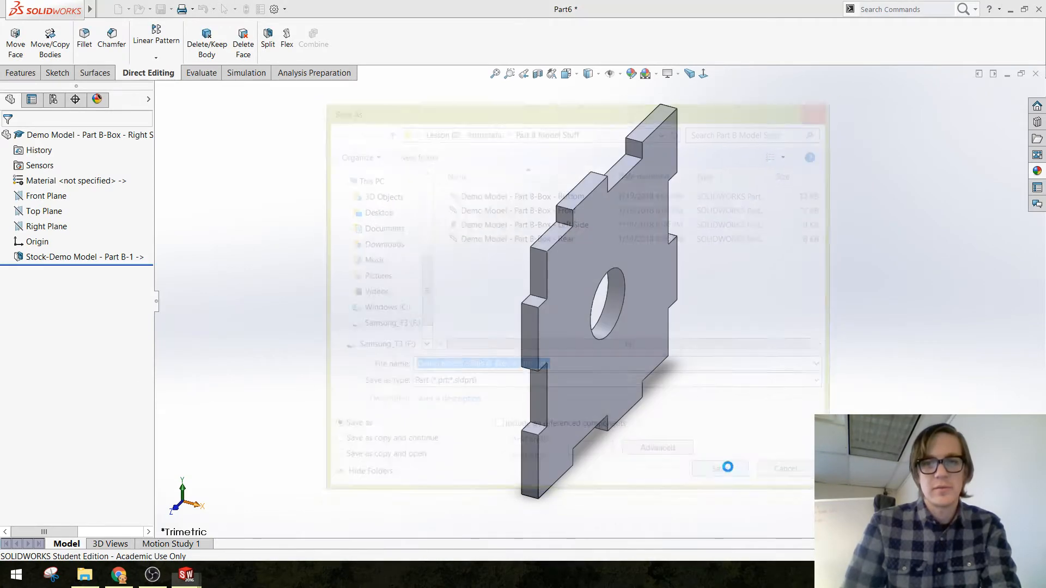
key("ctrl+Tab")
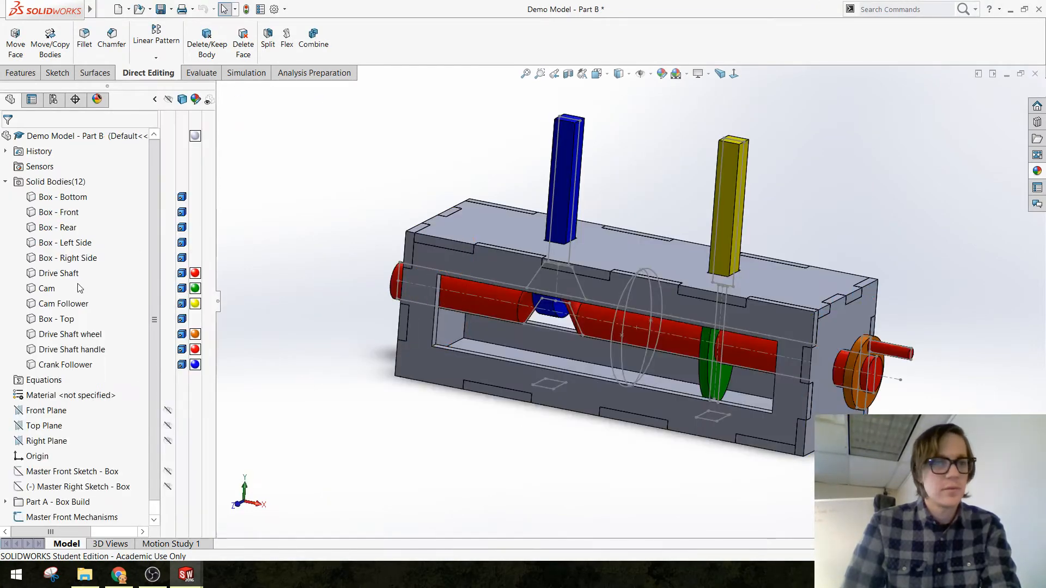
Insert the Drive Shaft body into a new part, save it as Demo Model - Part B-Drive Shaft, and close it
right_click(61, 273)
left_click(115, 369)
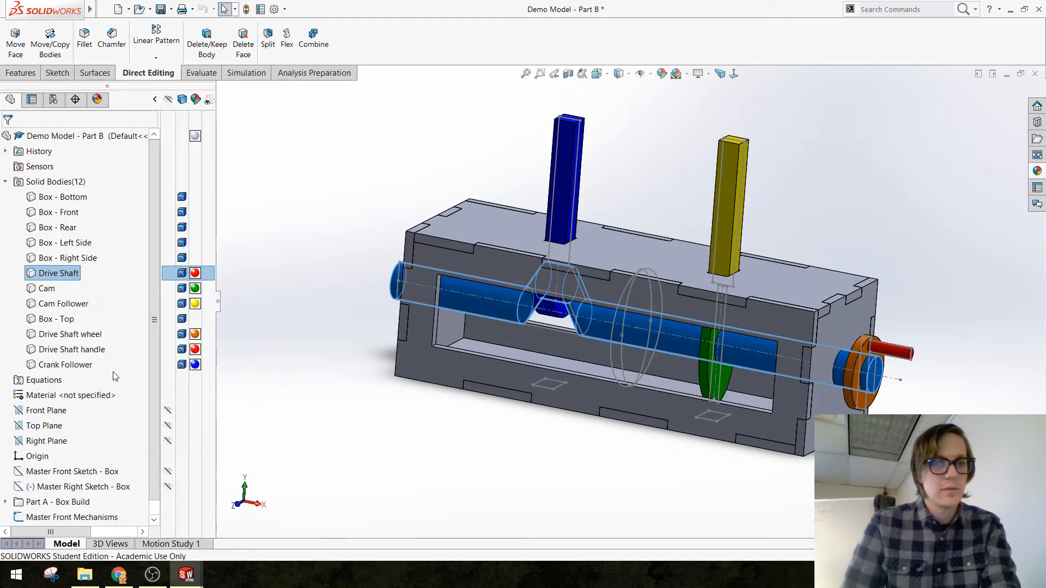
left_click(11, 142)
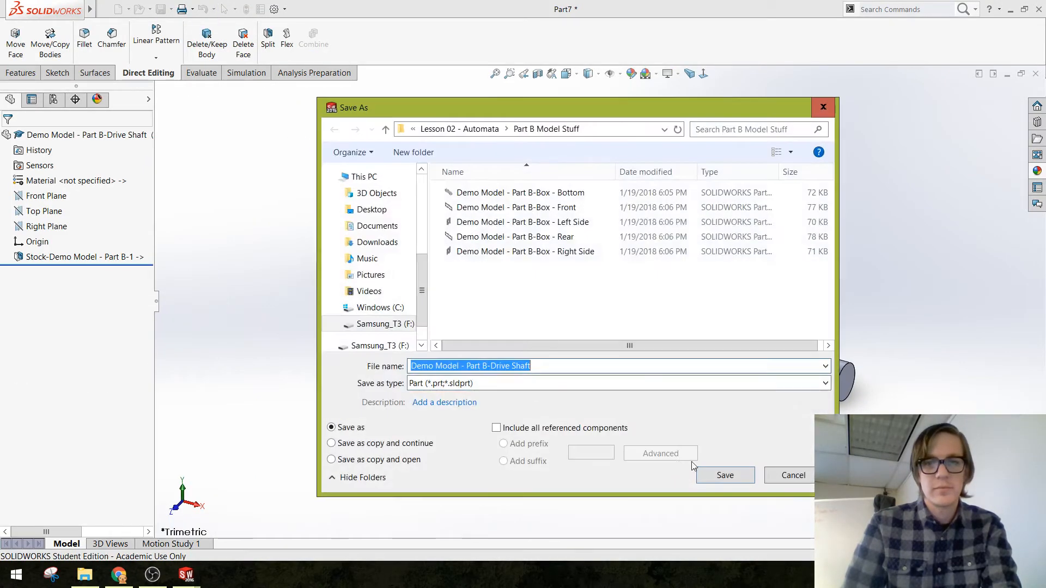
left_click(723, 475)
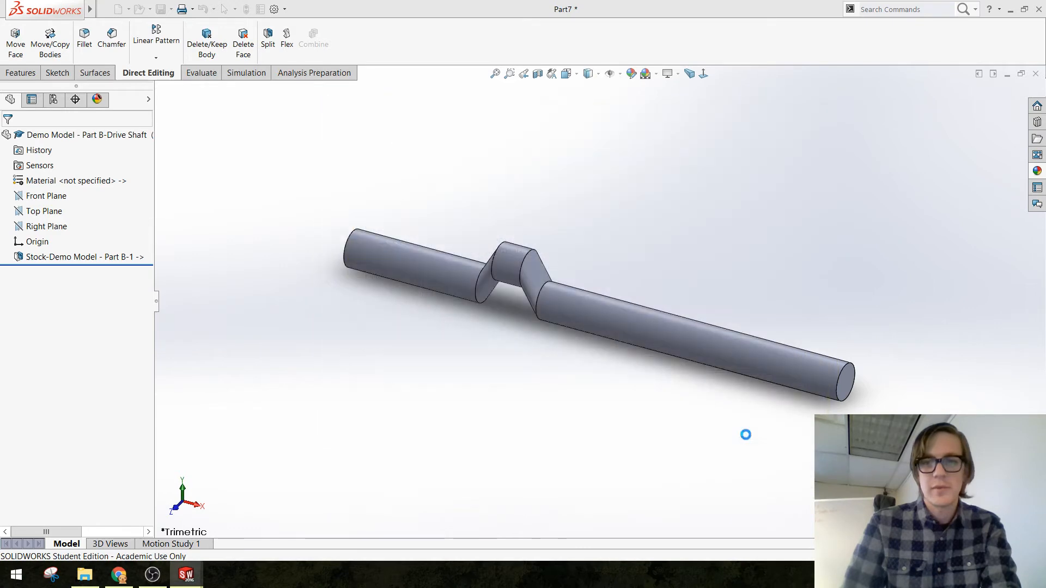
left_click(1036, 73)
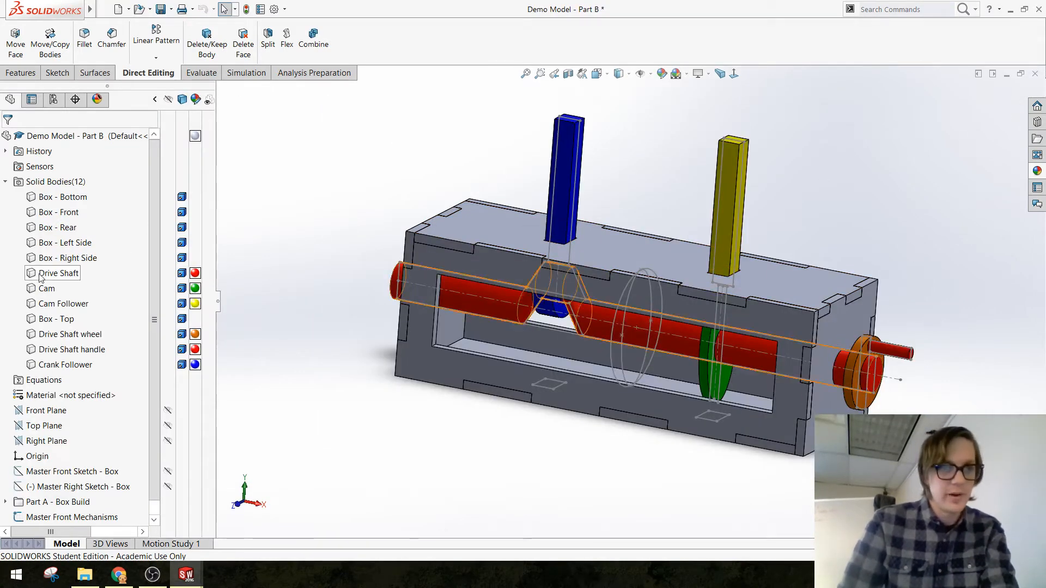
Insert the Cam body into a new part, save it as Demo Model - Part B-Cam, and close it
right_click(45, 297)
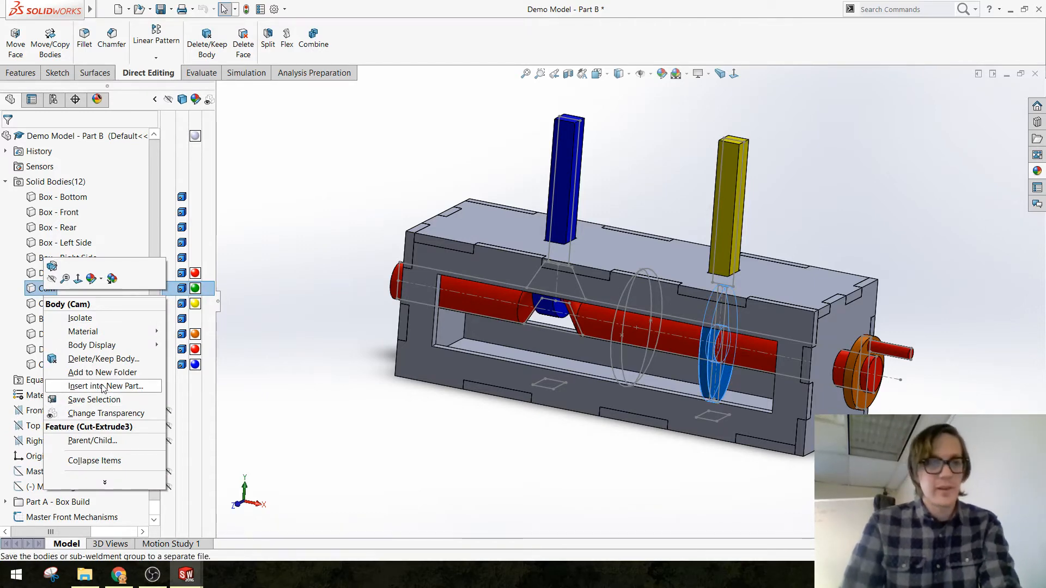
left_click(104, 386)
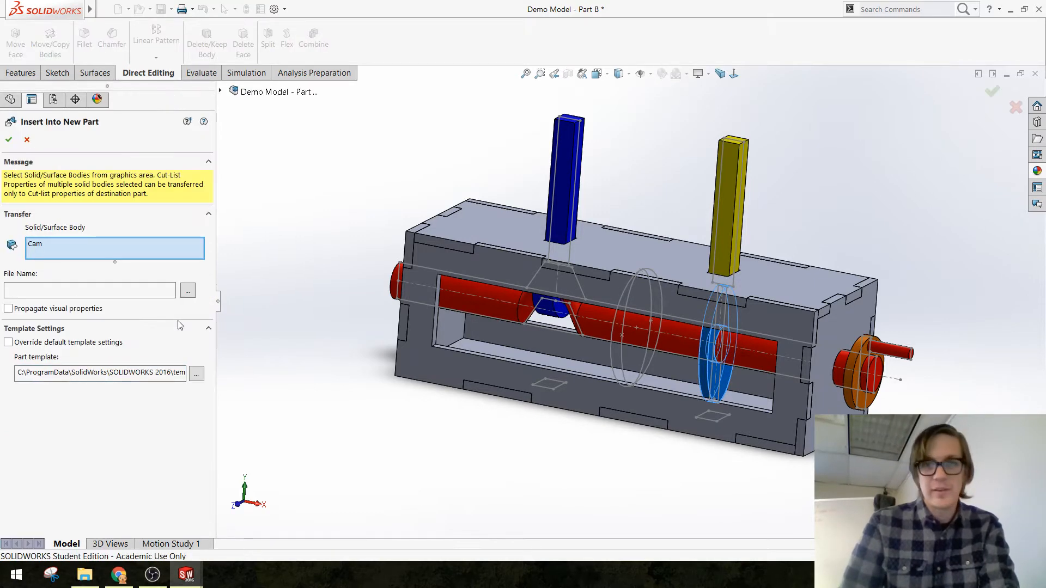
left_click(10, 139)
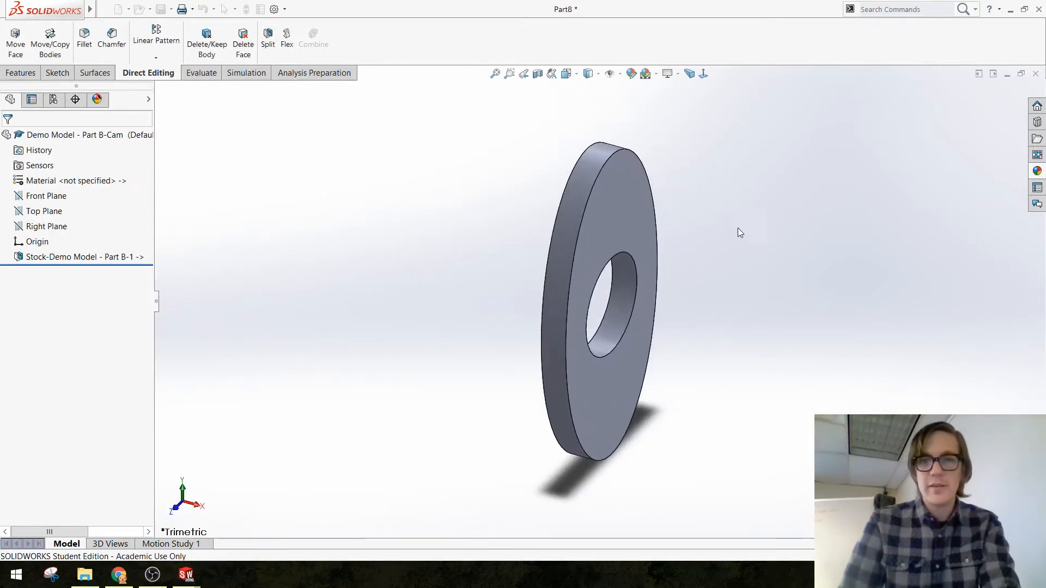
left_click(725, 475)
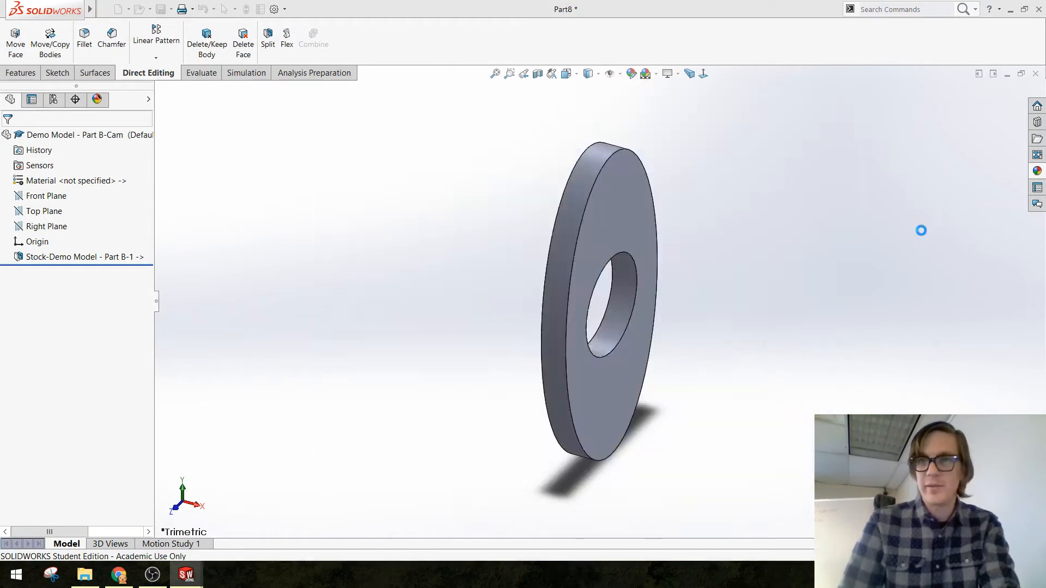
left_click(1035, 74)
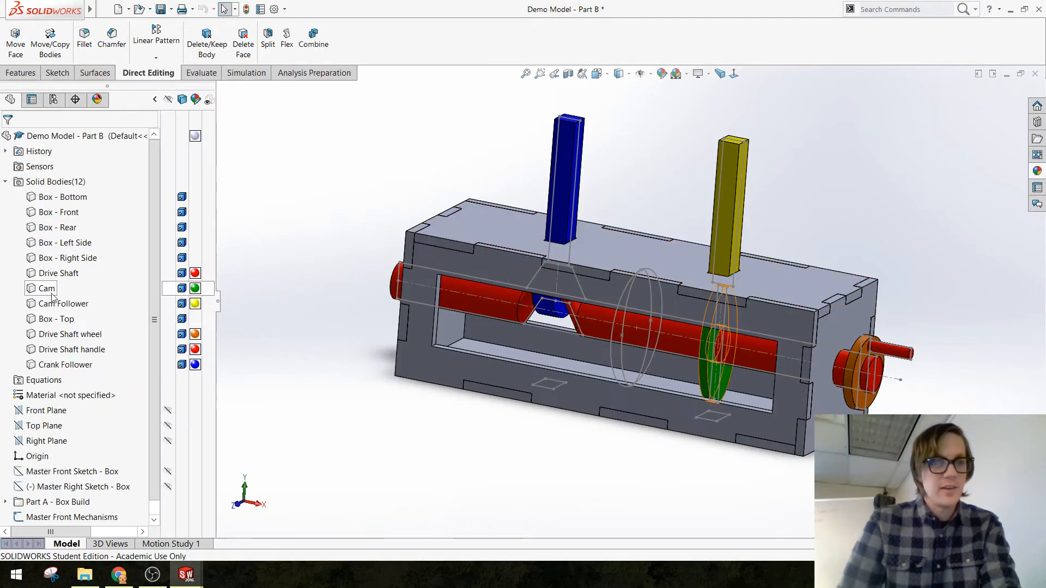
Insert the Cam Follower body into a new part, save it as Demo Model - Part B-Cam Follower, and close it
left_click(55, 305)
right_click(54, 305)
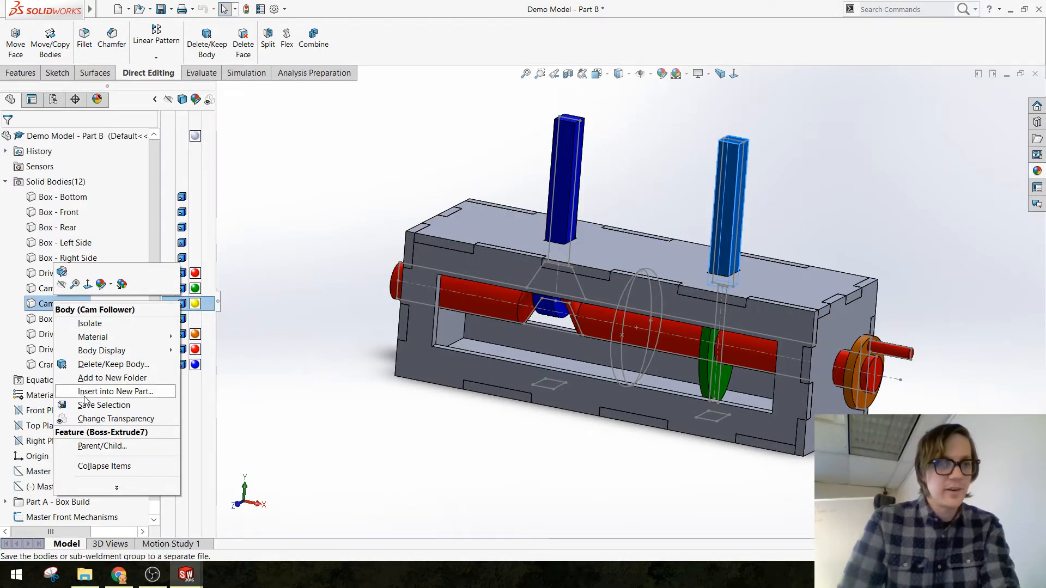
left_click(103, 391)
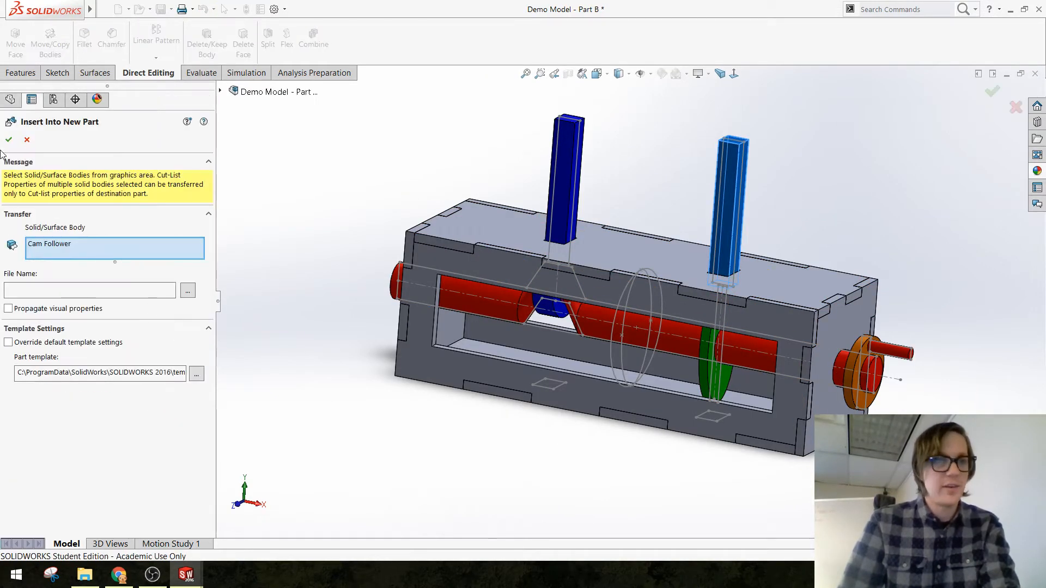
left_click(8, 139)
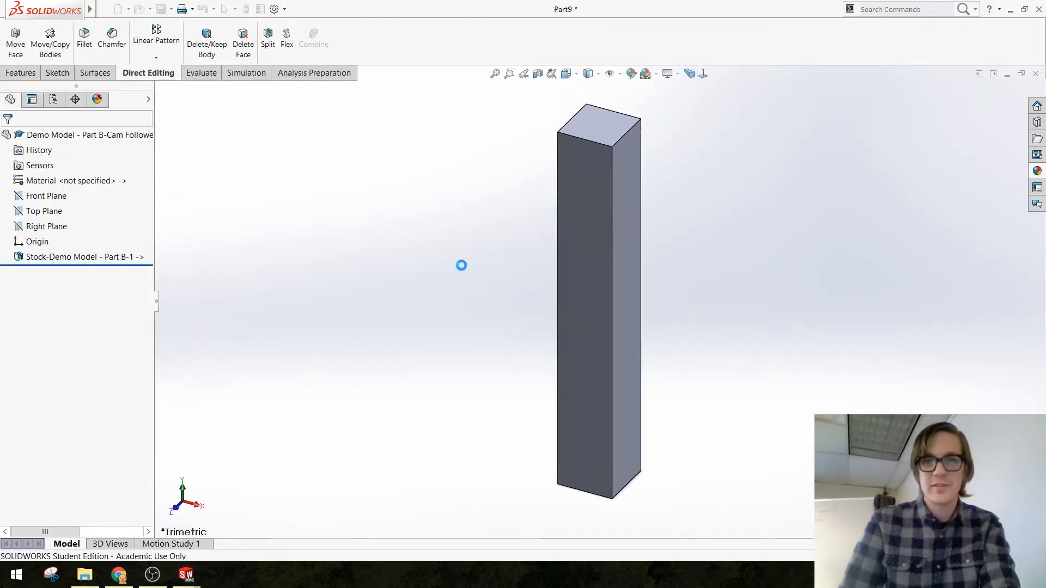
left_click(730, 475)
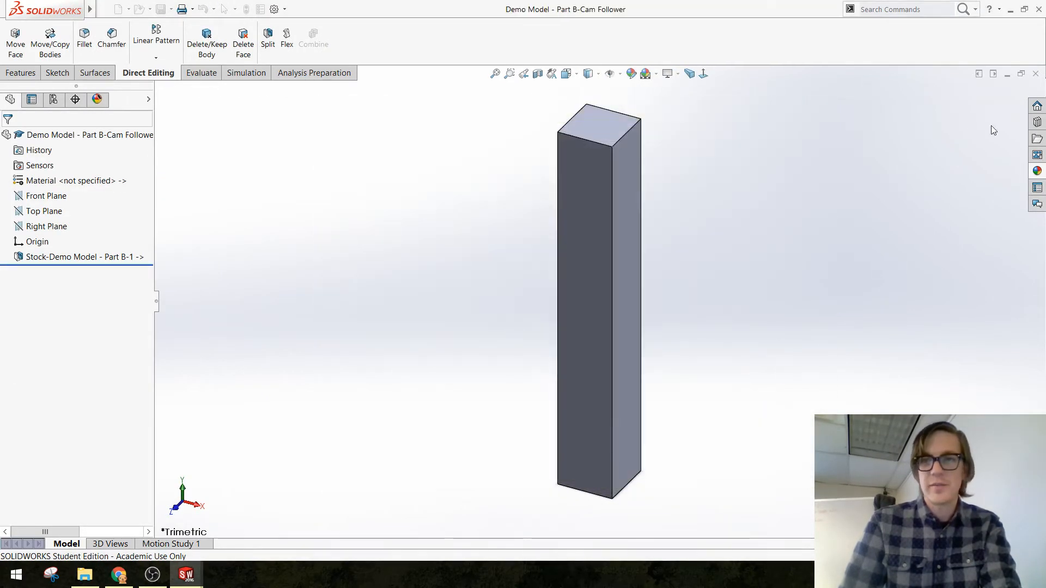
left_click(1037, 75)
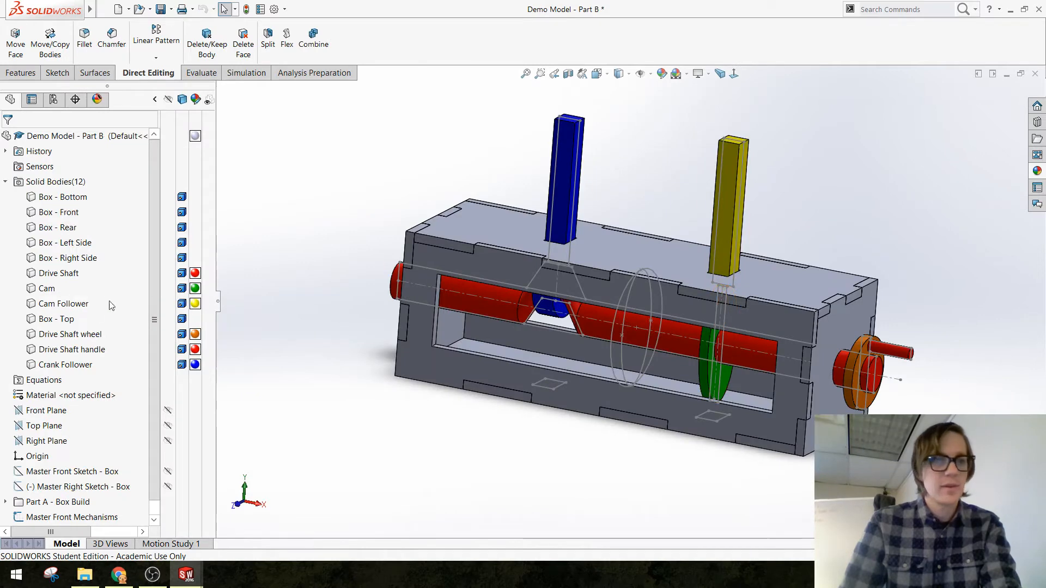
Insert the Box - Top body into a new part, save it as Demo Model - Part B-Box - Top, and close it
right_click(64, 323)
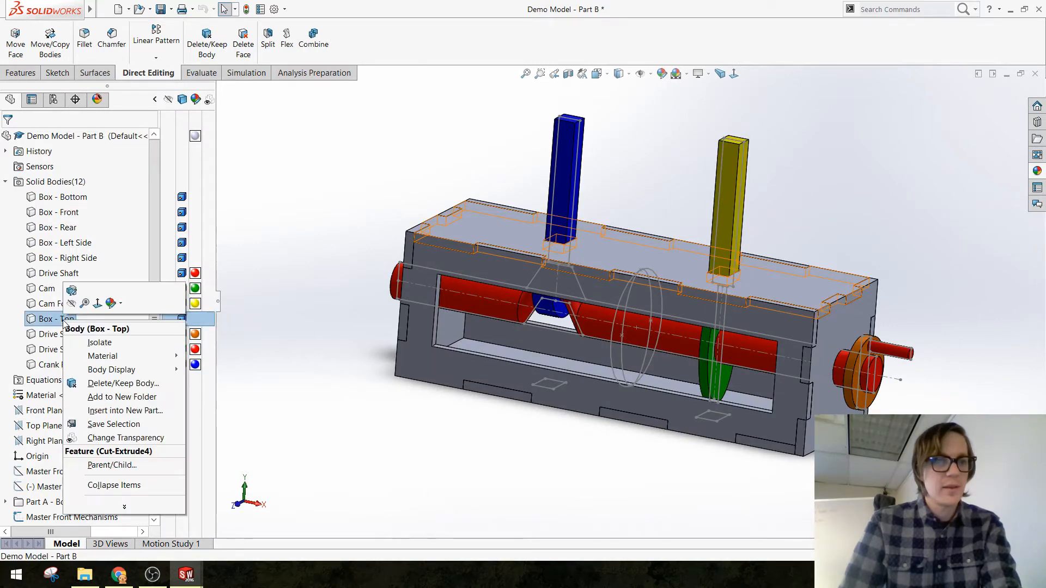
left_click(126, 410)
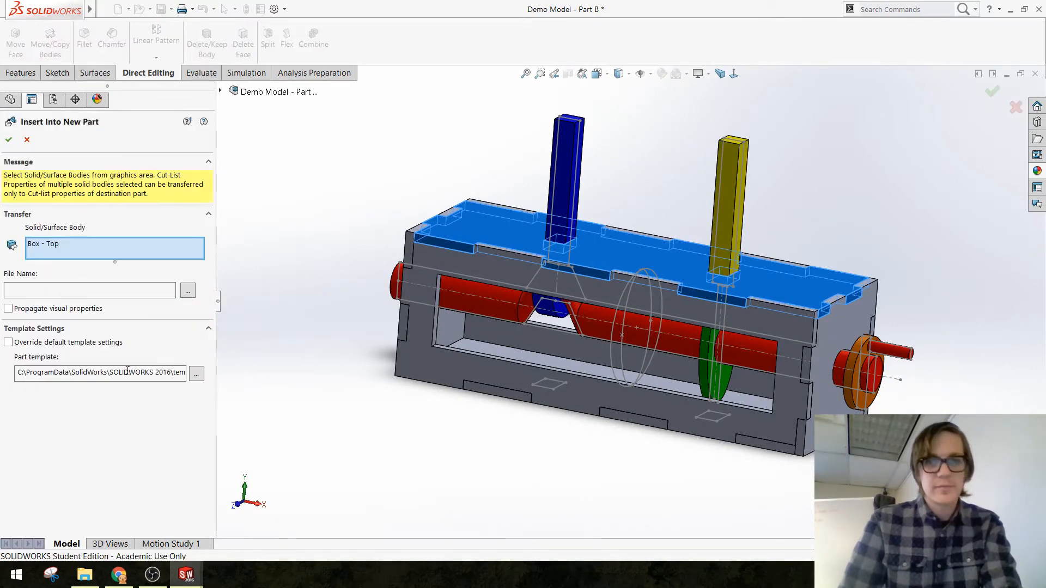
left_click(9, 139)
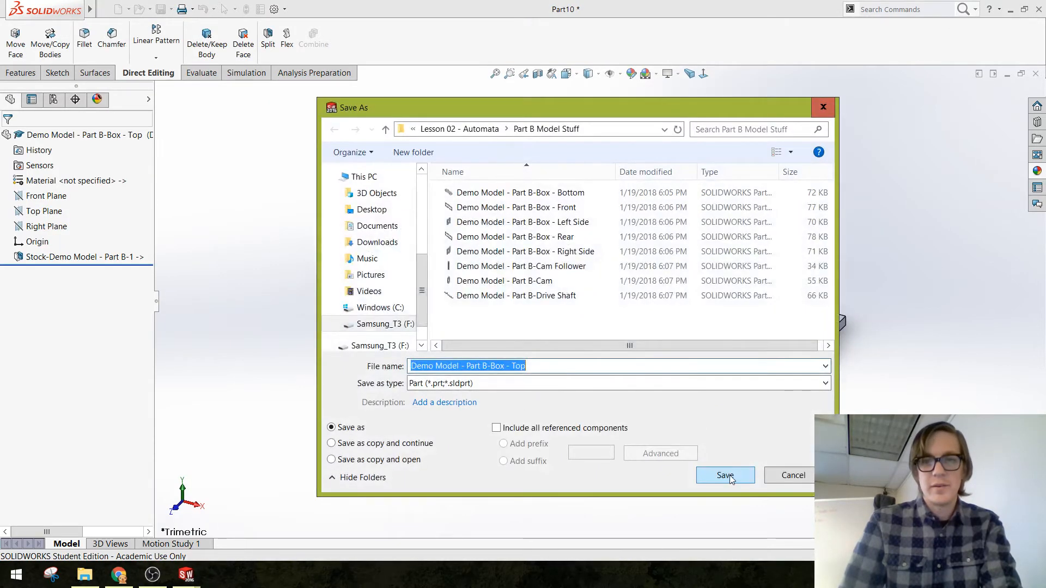
left_click(729, 477)
left_click(1036, 76)
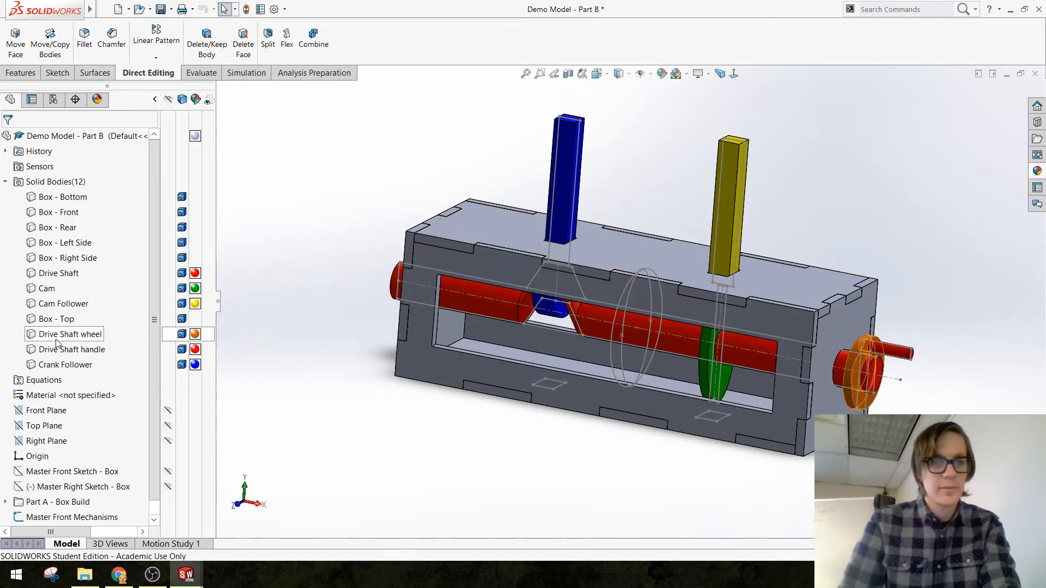
Insert the Drive Shaft wheel body into a new part, save it as Demo Model - Part B-Drive Shaft wheel, and close it
right_click(63, 334)
left_click(118, 429)
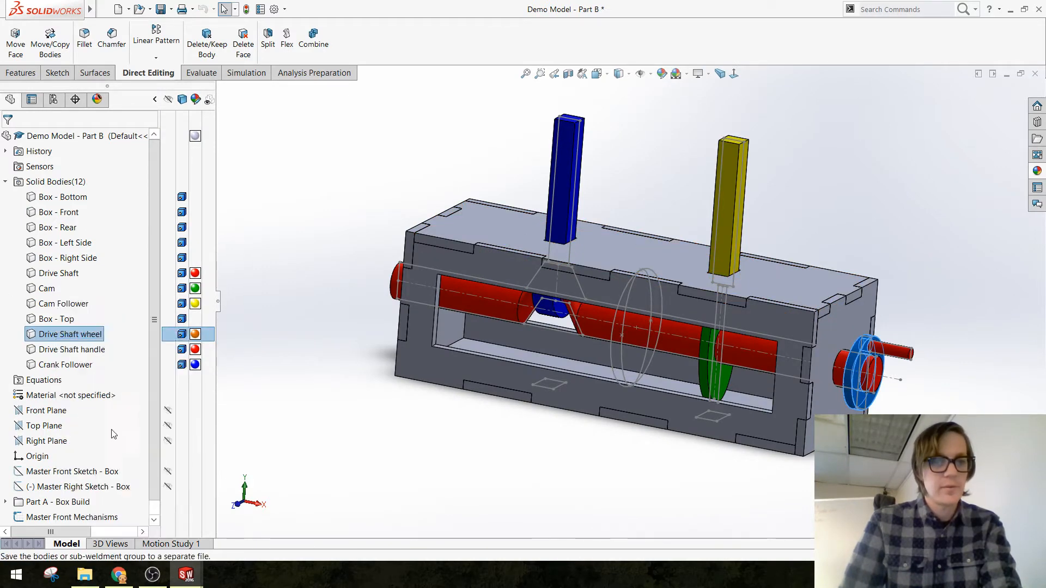
left_click(8, 140)
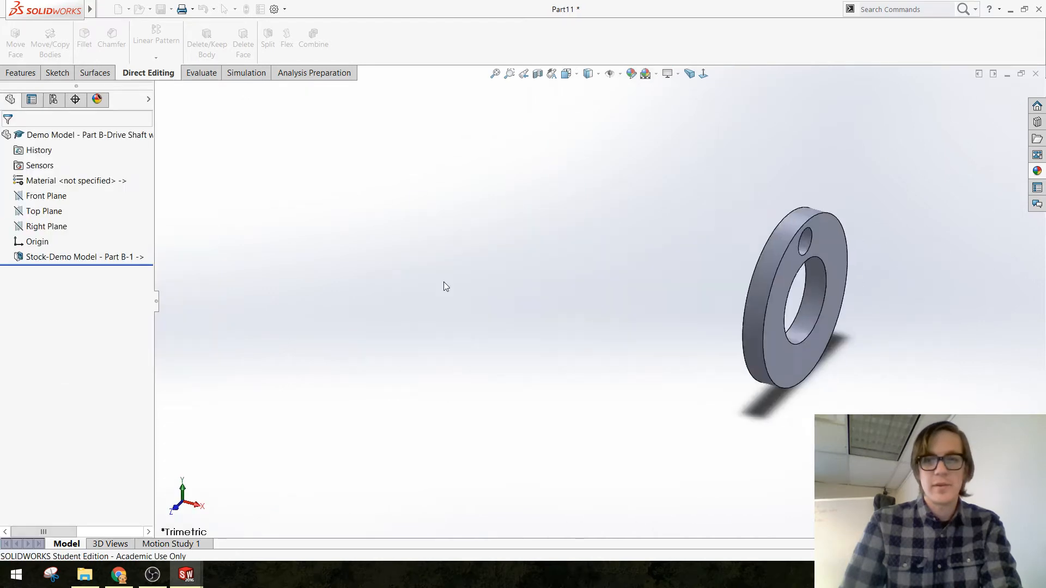
key("ctrl+s")
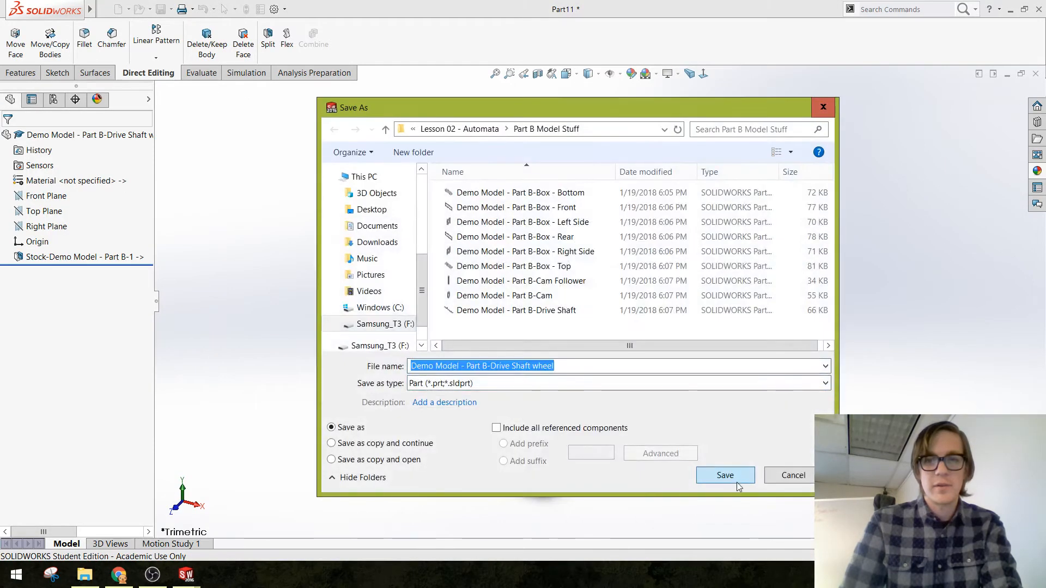
left_click(737, 475)
left_click(1035, 73)
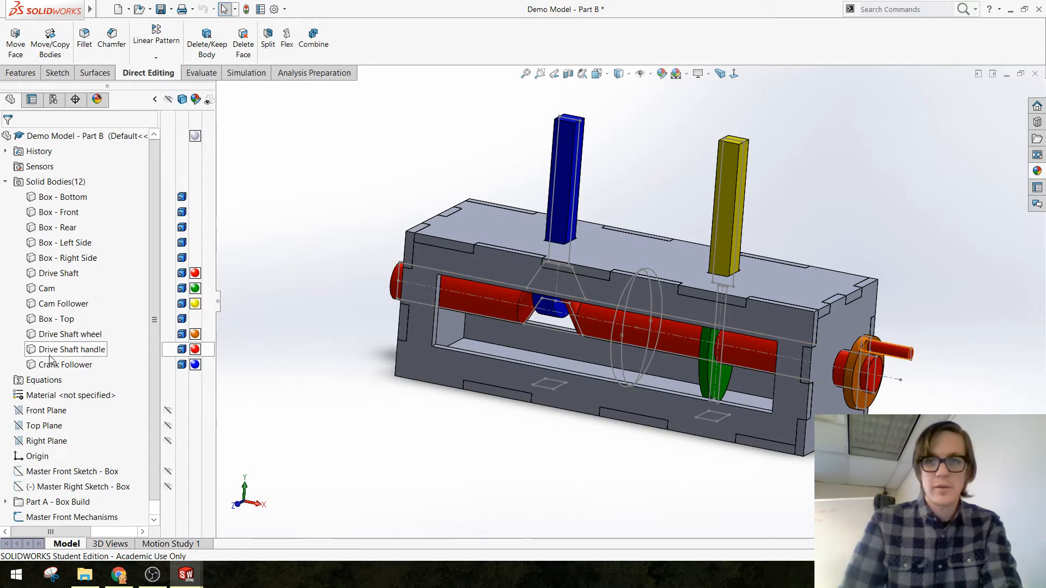
Insert the Crank Follower body into a new part and save it as Demo Model - Part B-Crank Follower in the Part B Model Stuff folder
right_click(54, 366)
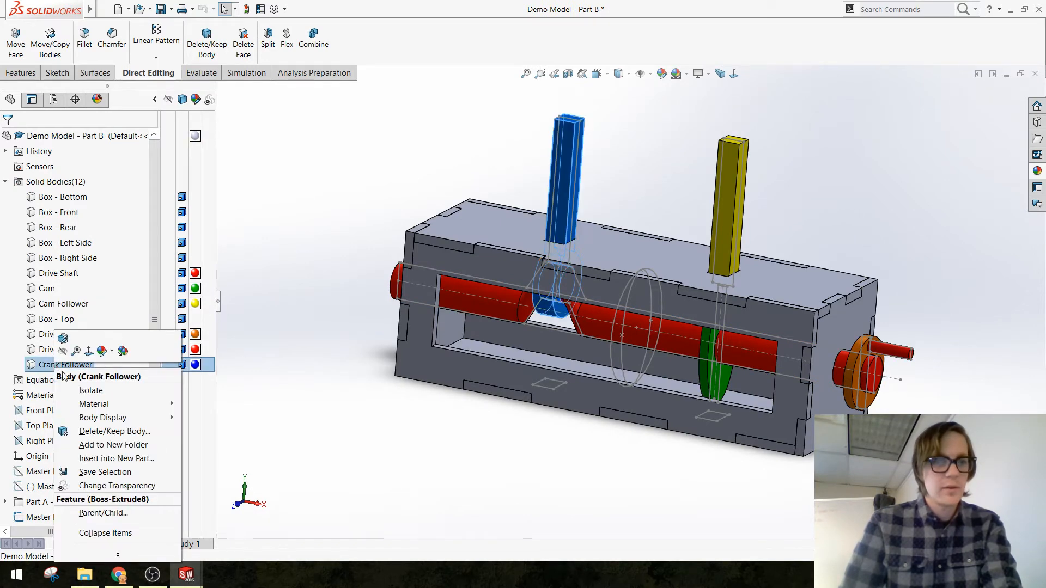
left_click(105, 467)
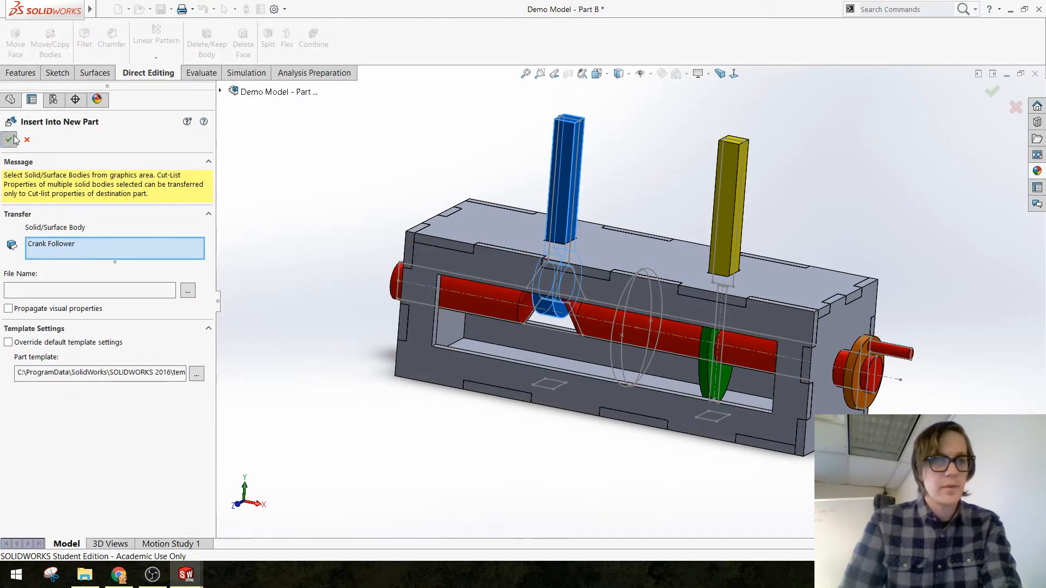
left_click(9, 139)
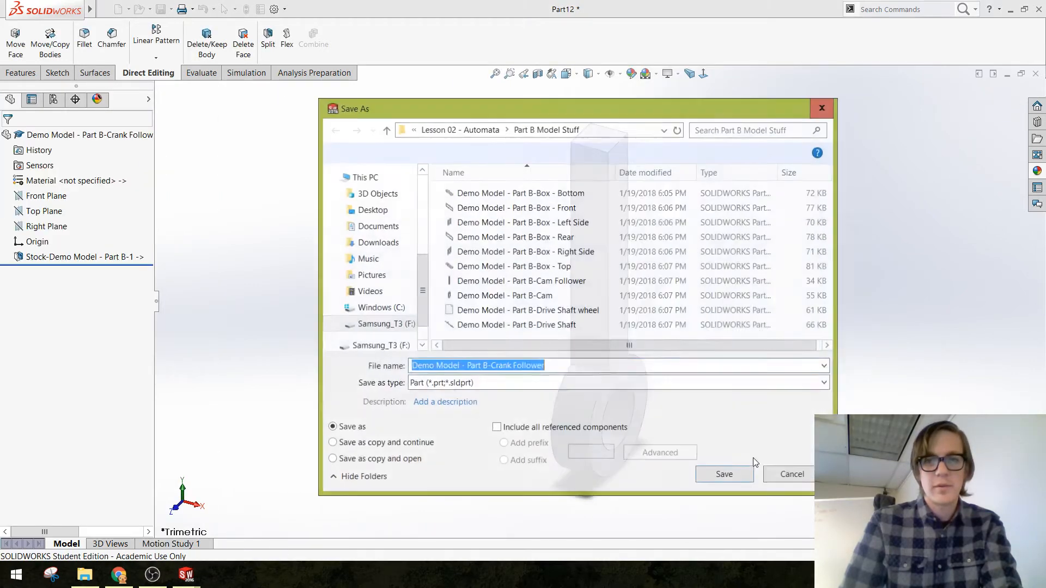
left_click(724, 474)
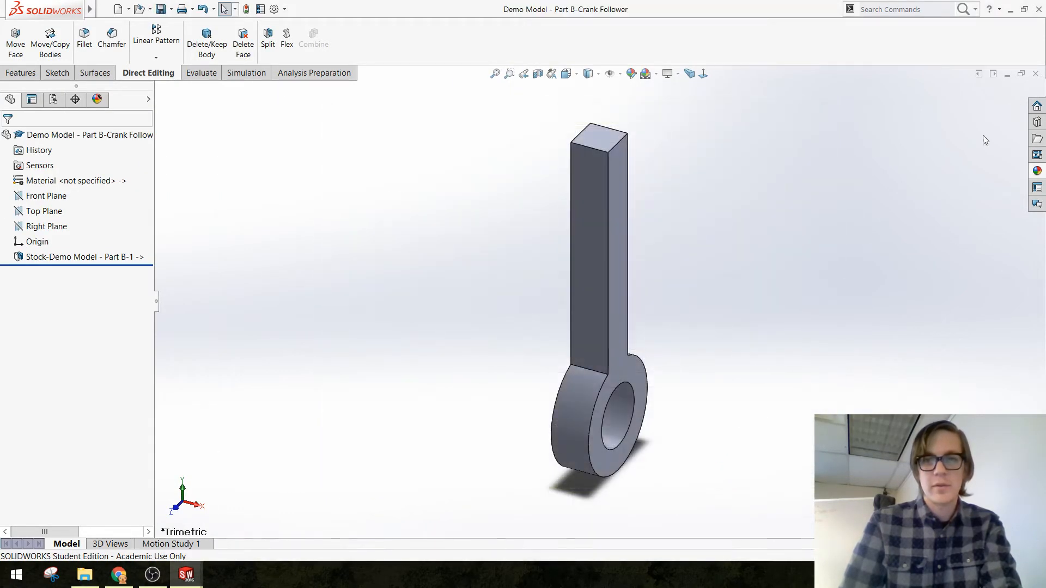
Insert the Drive Shaft handle body into a new part, save it as Demo Model - Part B-Drive Shaft handle, and close it
left_click(1035, 74)
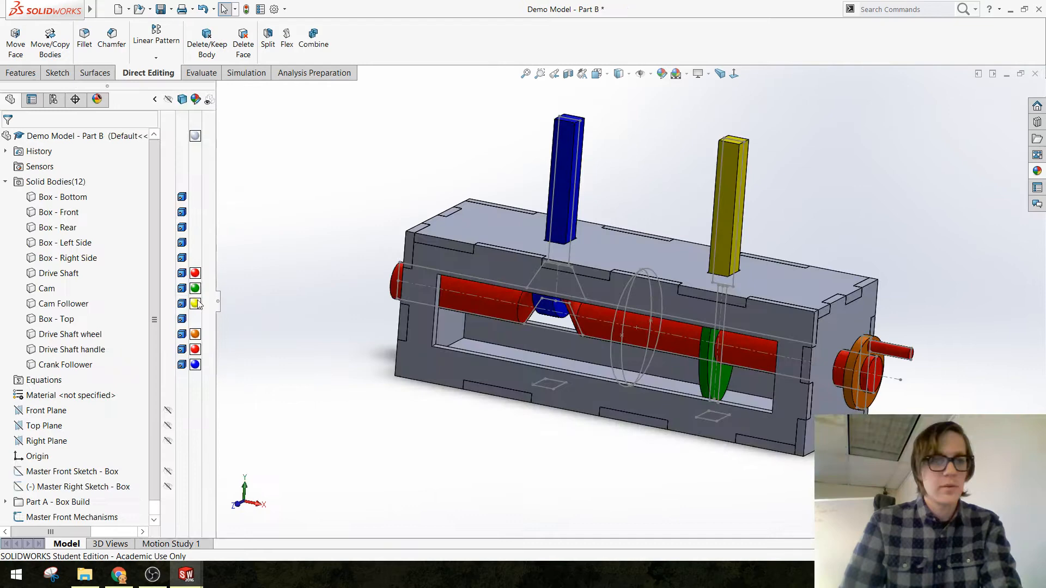
right_click(81, 349)
left_click(141, 440)
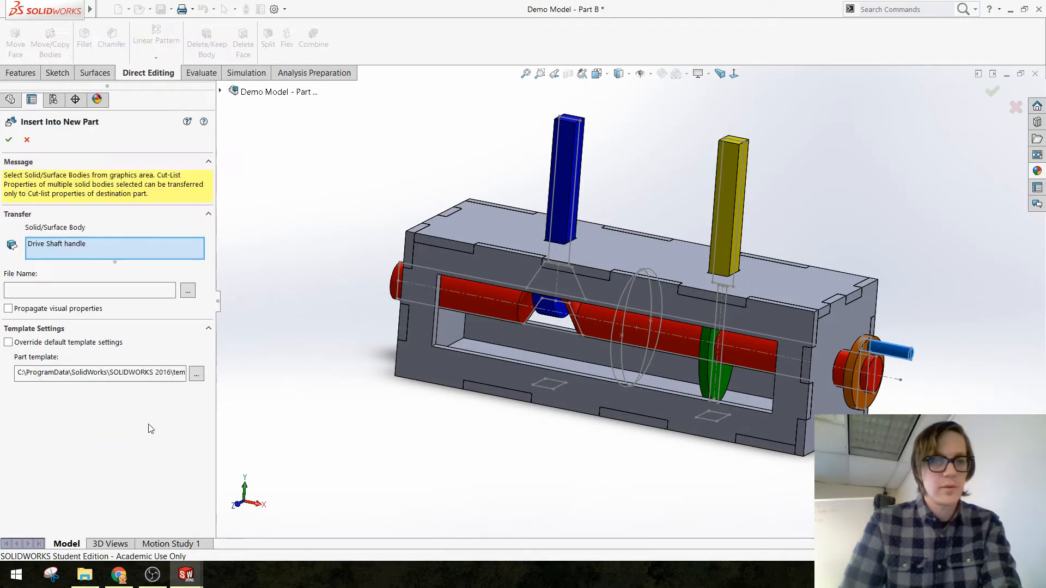
left_click(7, 141)
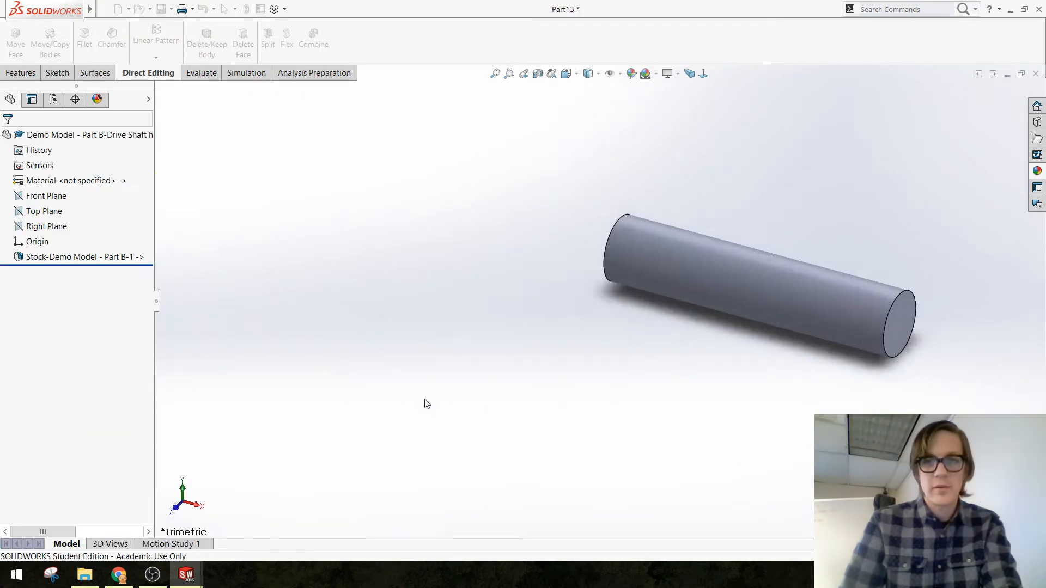
left_click(727, 473)
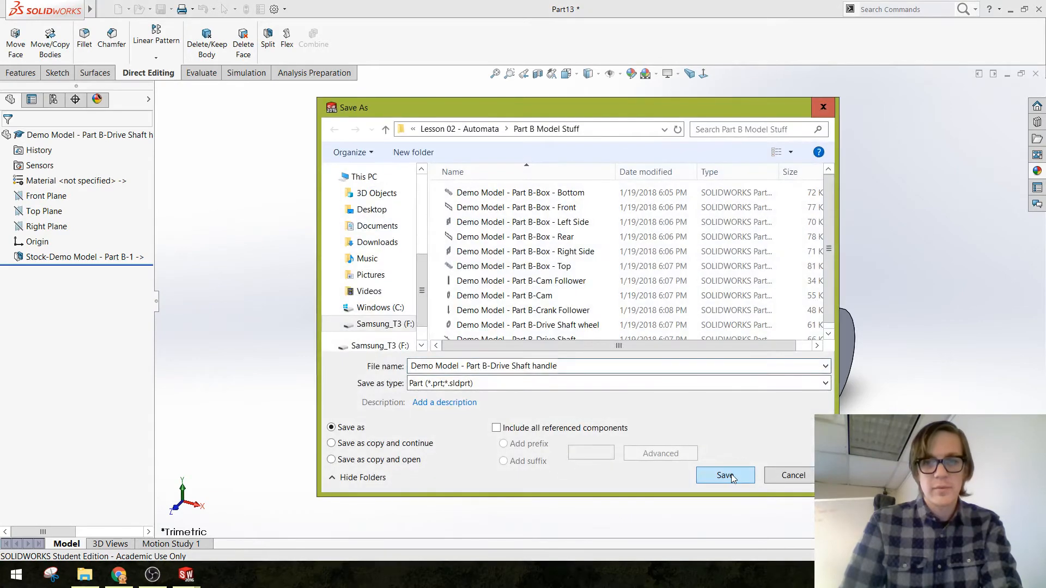
left_click(1037, 75)
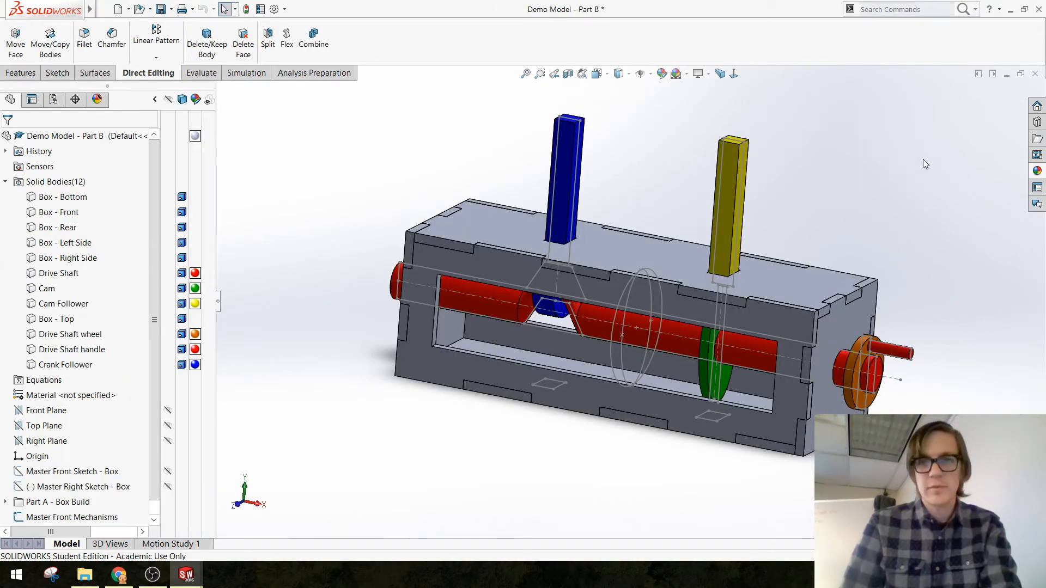
Close the still open Box - Front part and create a new assembly document without inserting any component
key("ctrl+Tab")
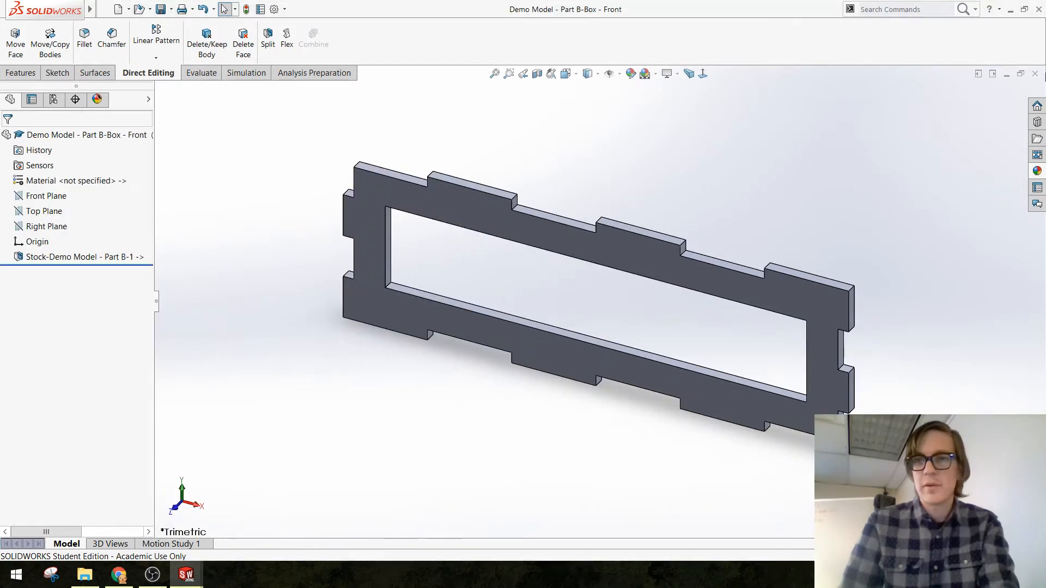
left_click(1035, 74)
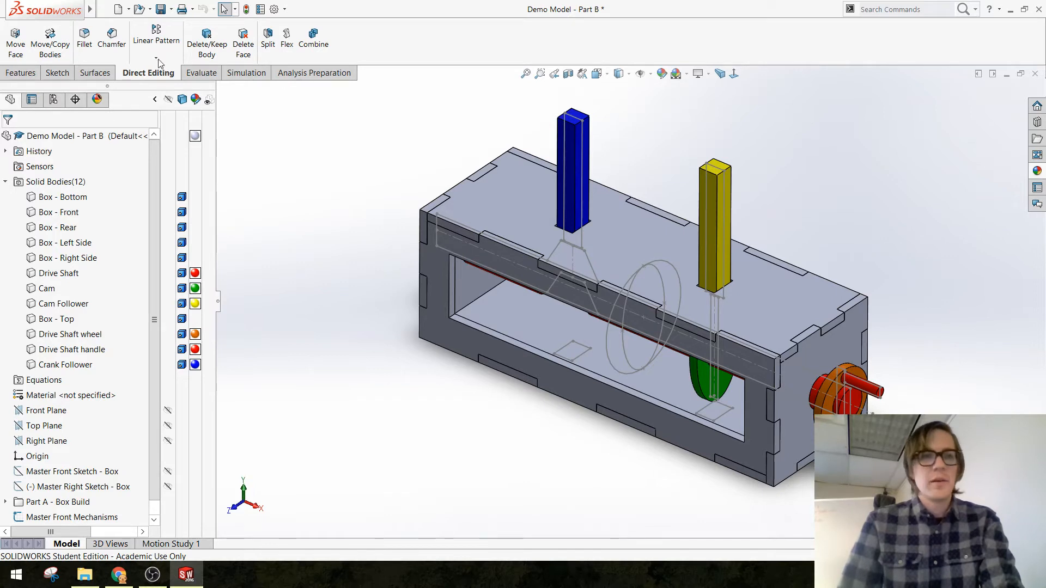
left_click(101, 10)
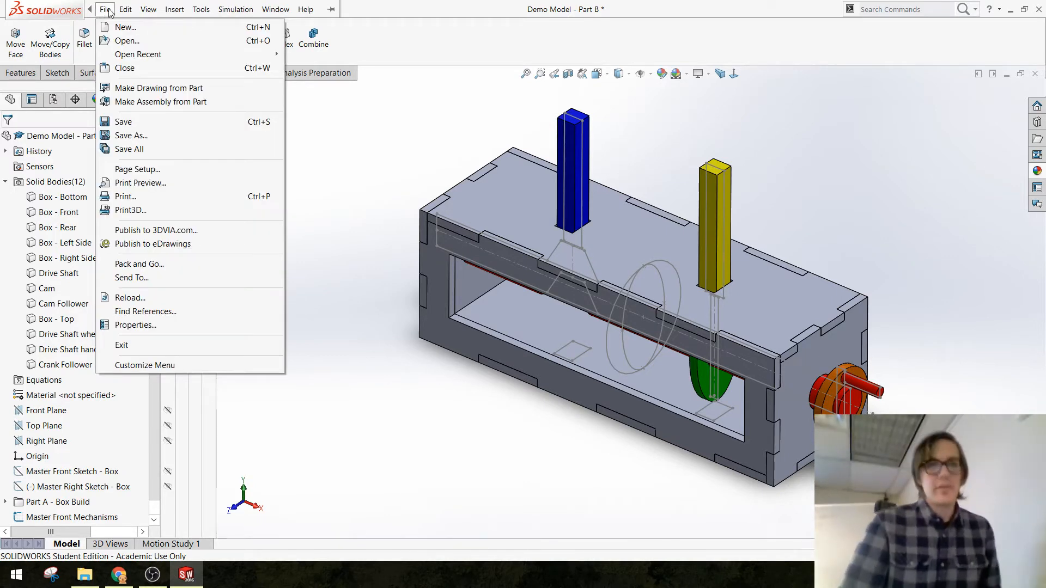
left_click(101, 10)
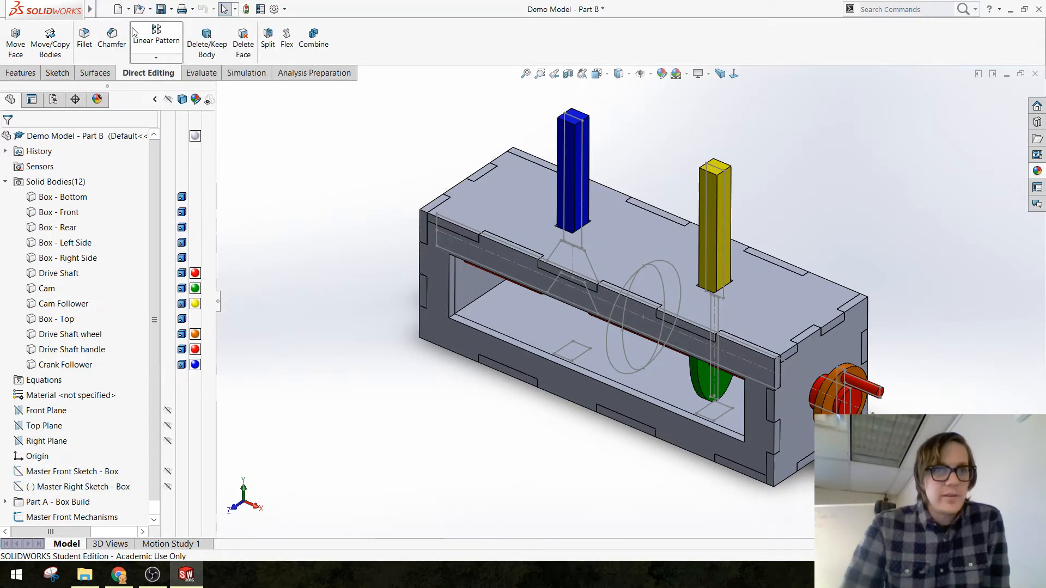
left_click(105, 9)
left_click(124, 28)
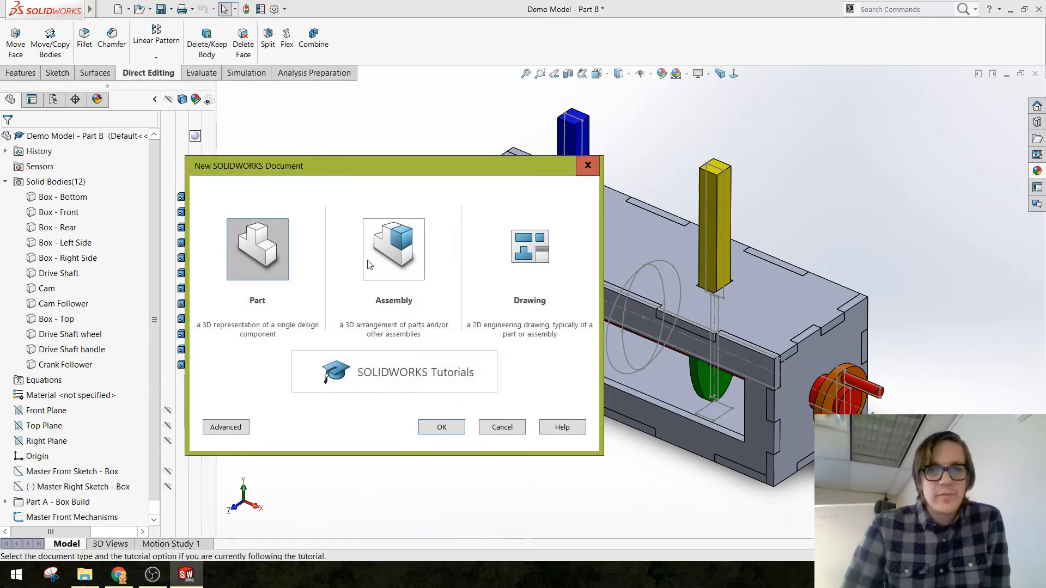
left_click(374, 263)
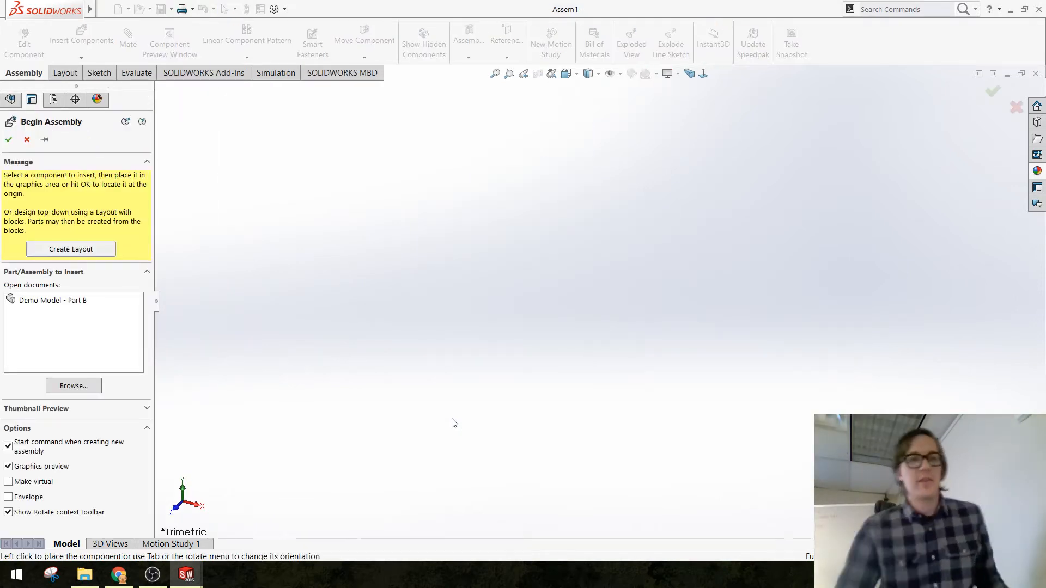
left_click(12, 140)
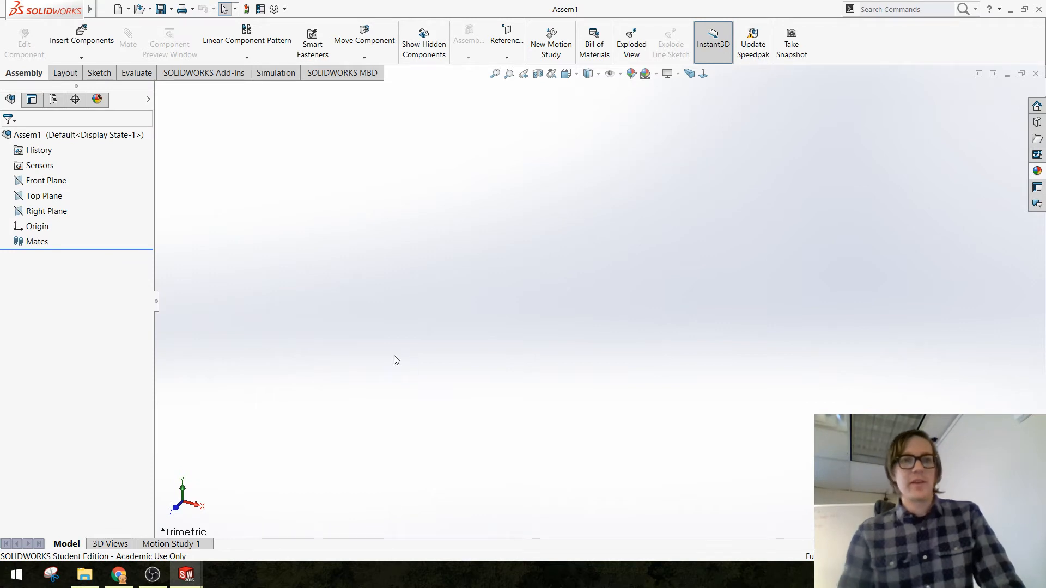
Insert the part Demo Model - Part B-Box - Bottom from the Part B Model Stuff folder at the assembly origin
left_click(94, 43)
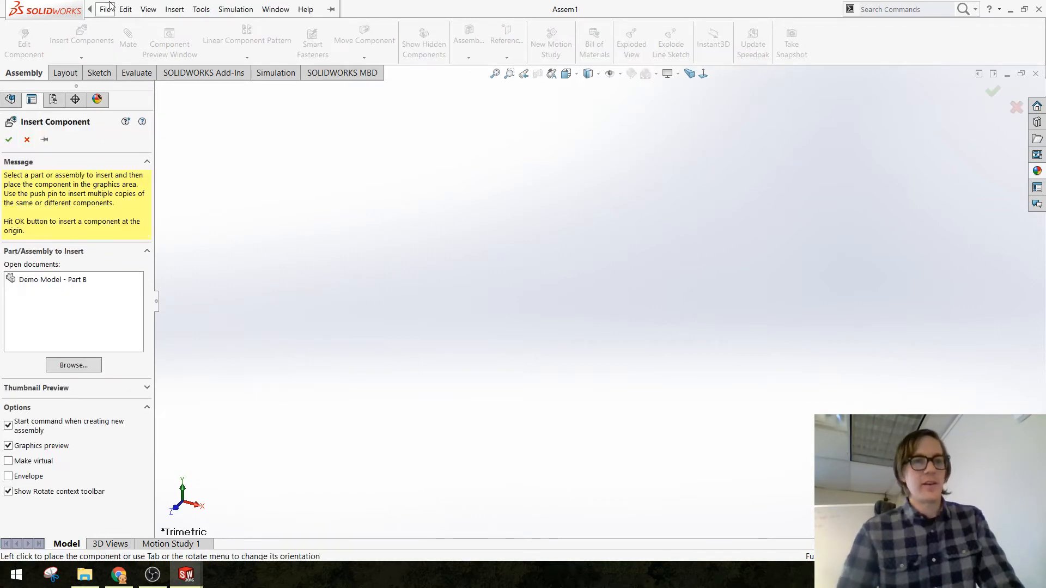
left_click(105, 9)
left_click(334, 361)
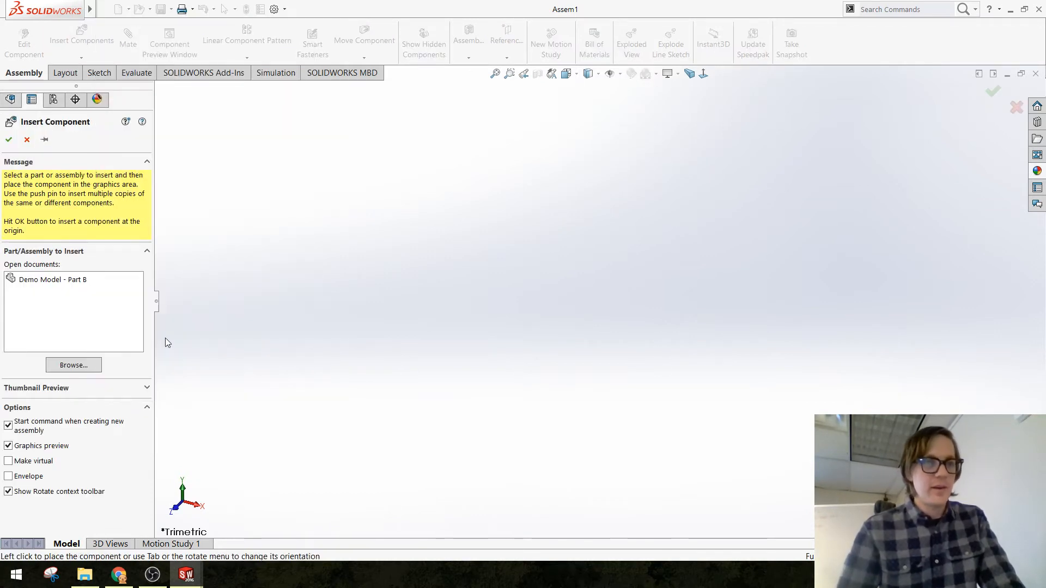
left_click(77, 367)
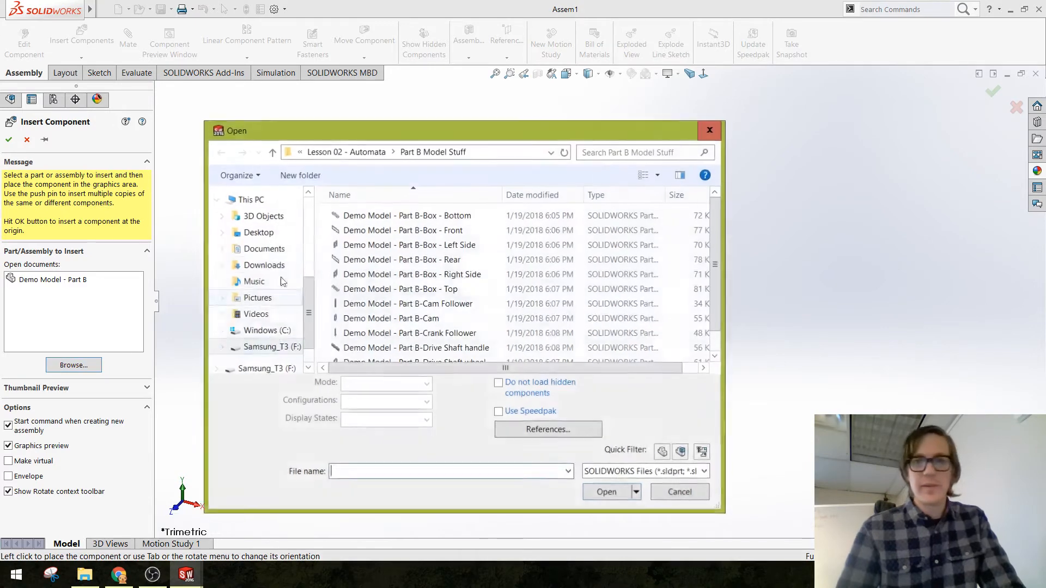
left_click(413, 216)
left_click(607, 468)
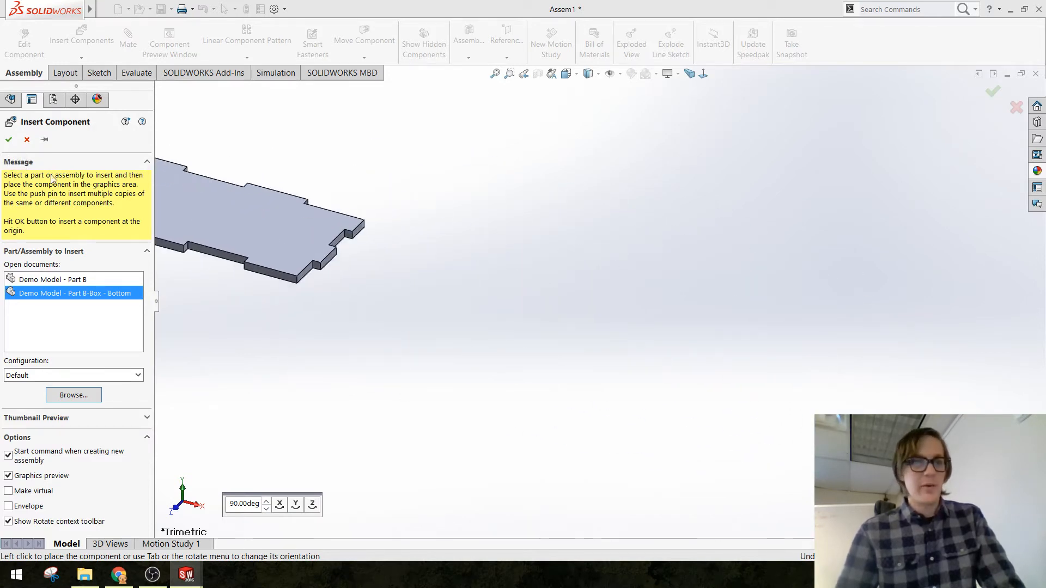
left_click(9, 139)
scroll(573, 340, "up", 2)
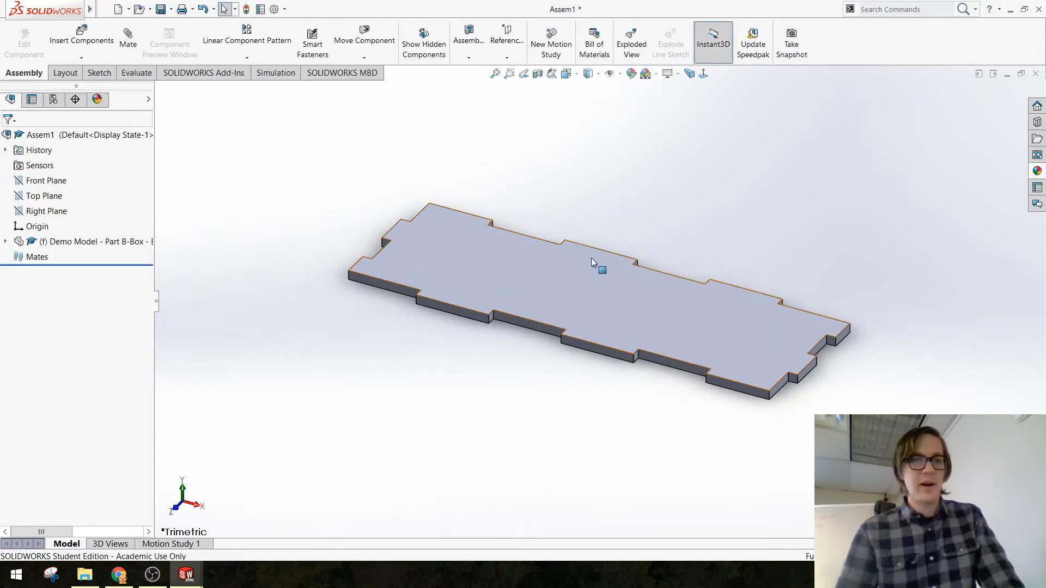
middle_click_drag(525, 285, 527, 310)
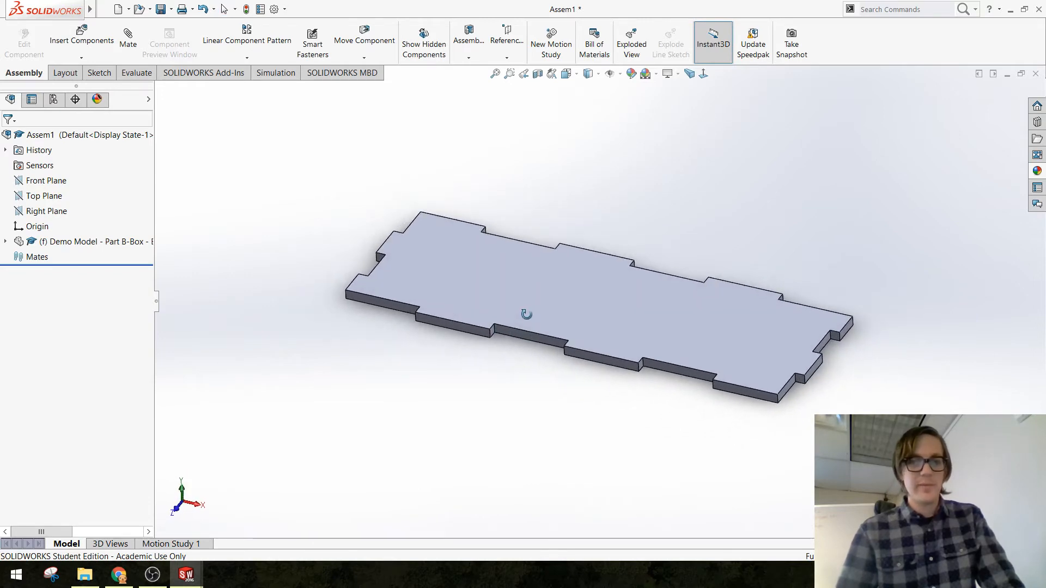
Insert the part Demo Model - Part B-Box - Front at the assembly origin
left_click(74, 37)
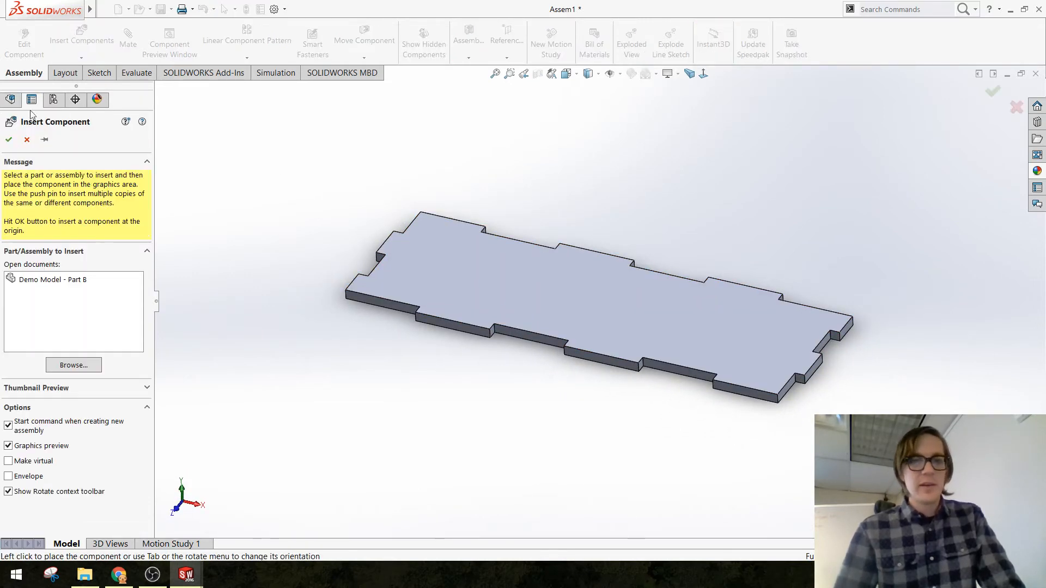
left_click(82, 369)
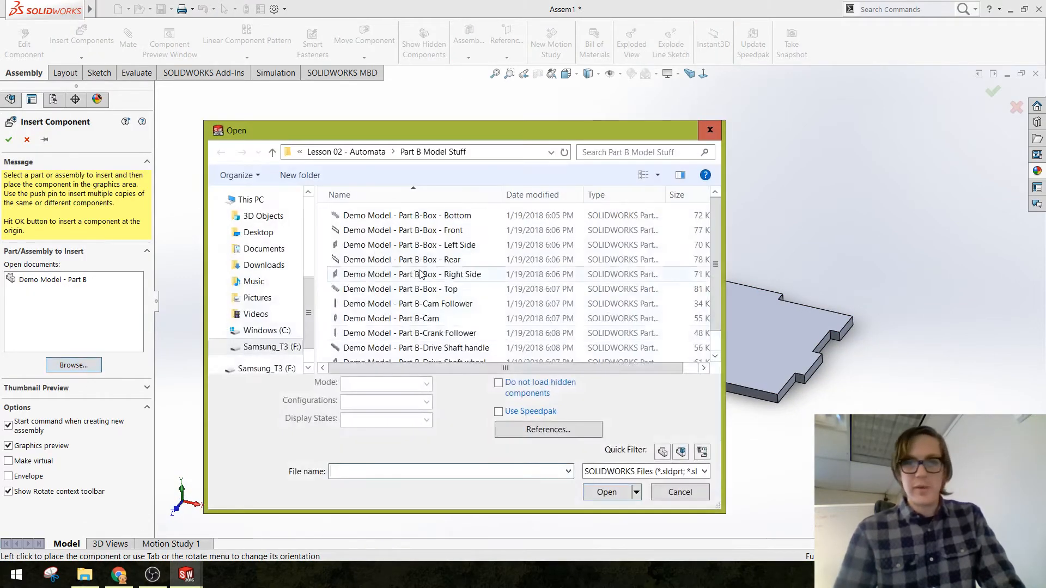
left_click(403, 230)
left_click(605, 469)
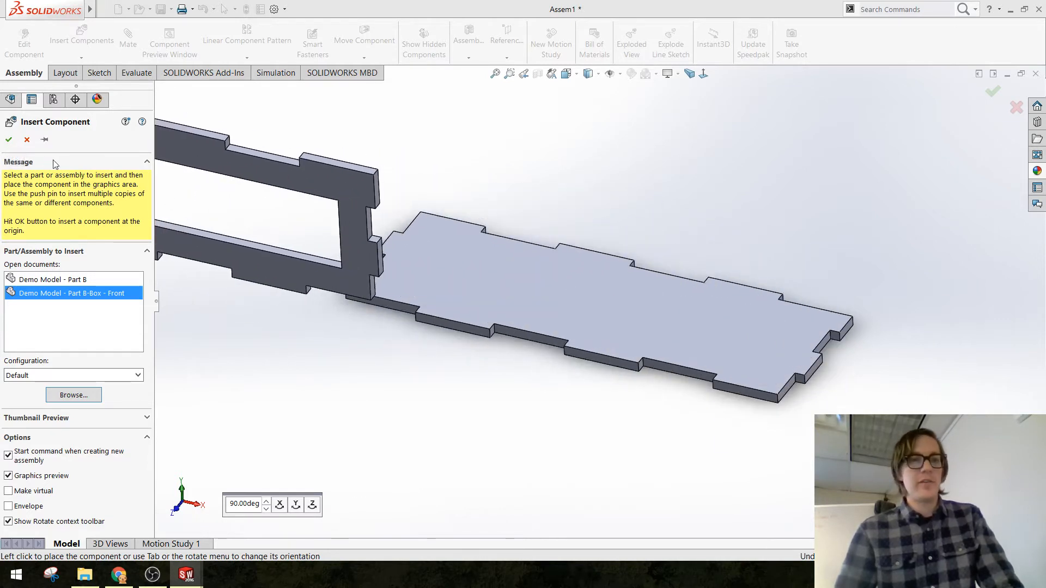
left_click(9, 141)
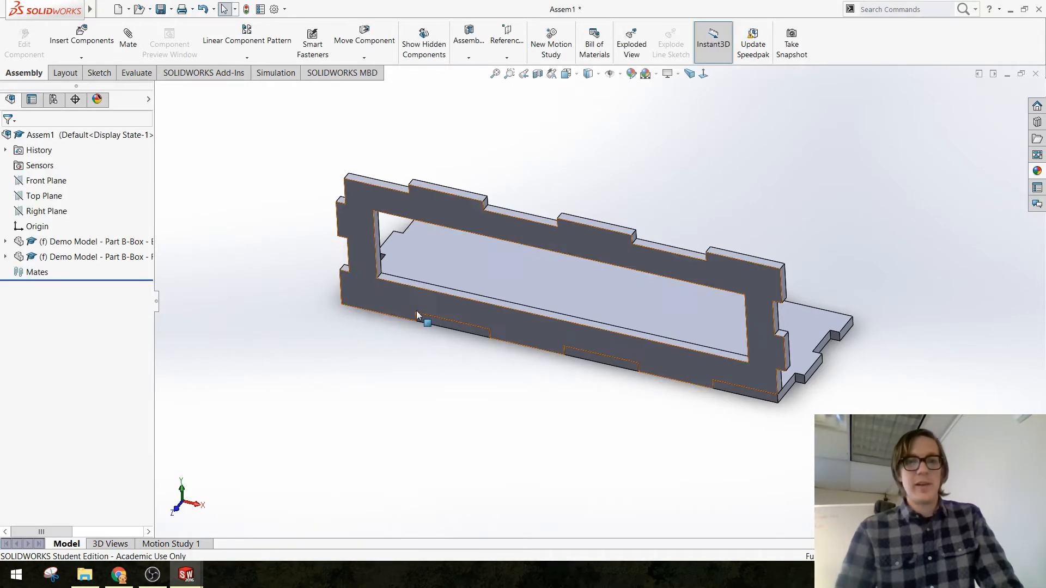
Insert the part Demo Model - Part B-Box - Left Side at the assembly origin
left_click(90, 43)
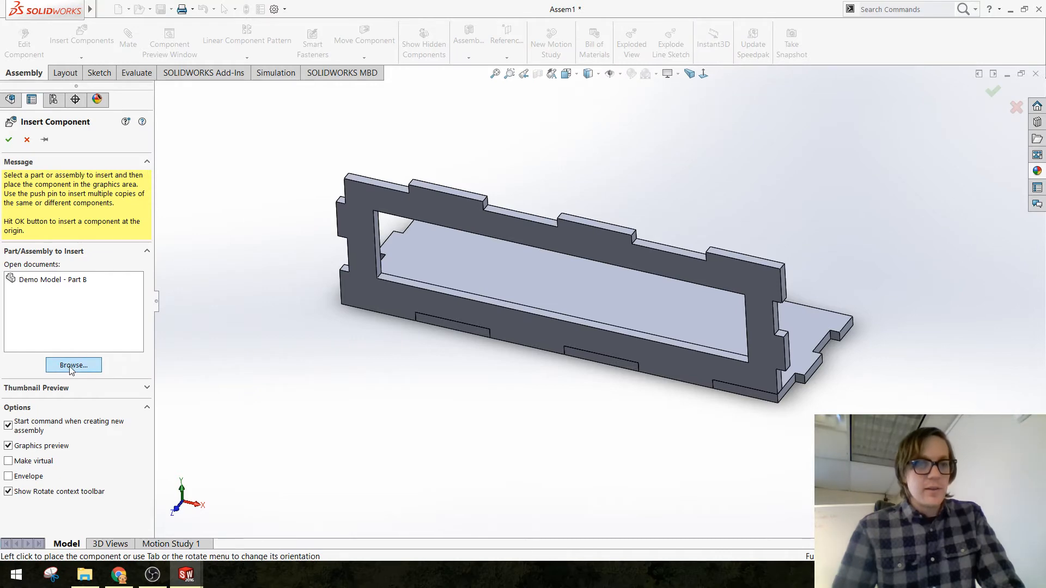
left_click(73, 365)
left_click(410, 245)
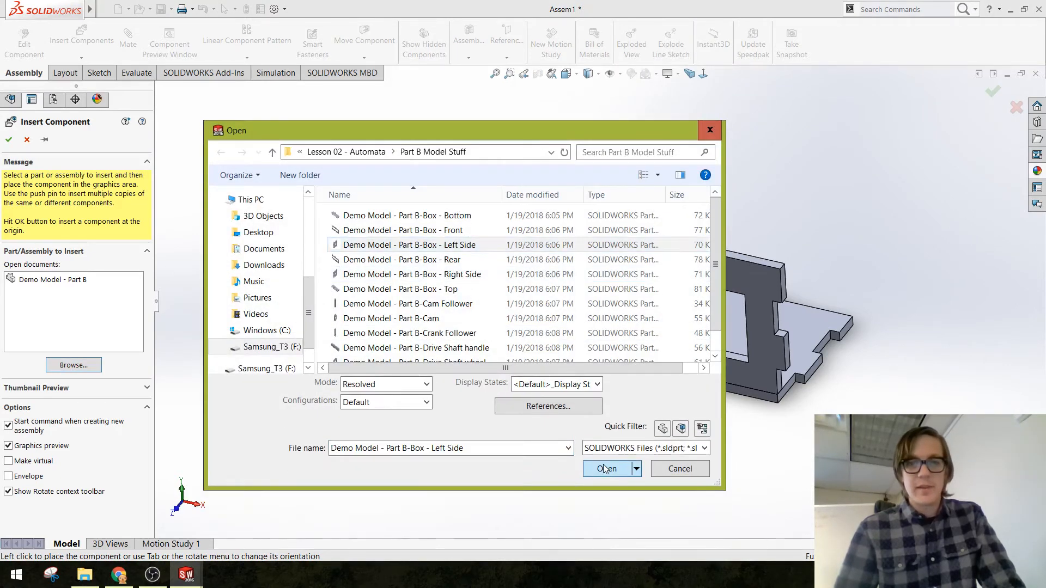
left_click(606, 468)
left_click(8, 140)
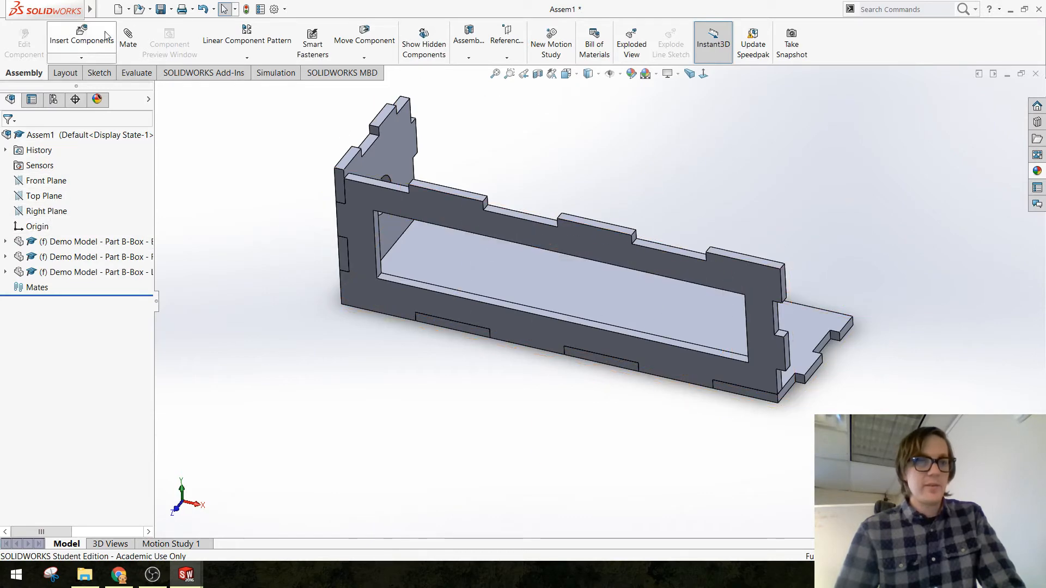
Insert the part Demo Model - Part B-Box - Rear at the assembly origin
left_click(82, 38)
left_click(74, 365)
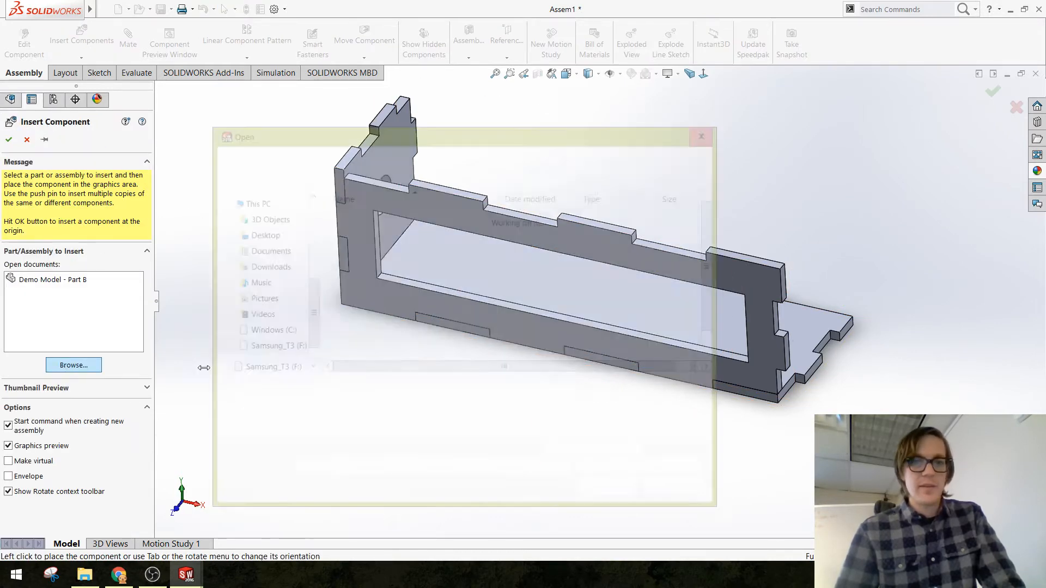
double_click(401, 260)
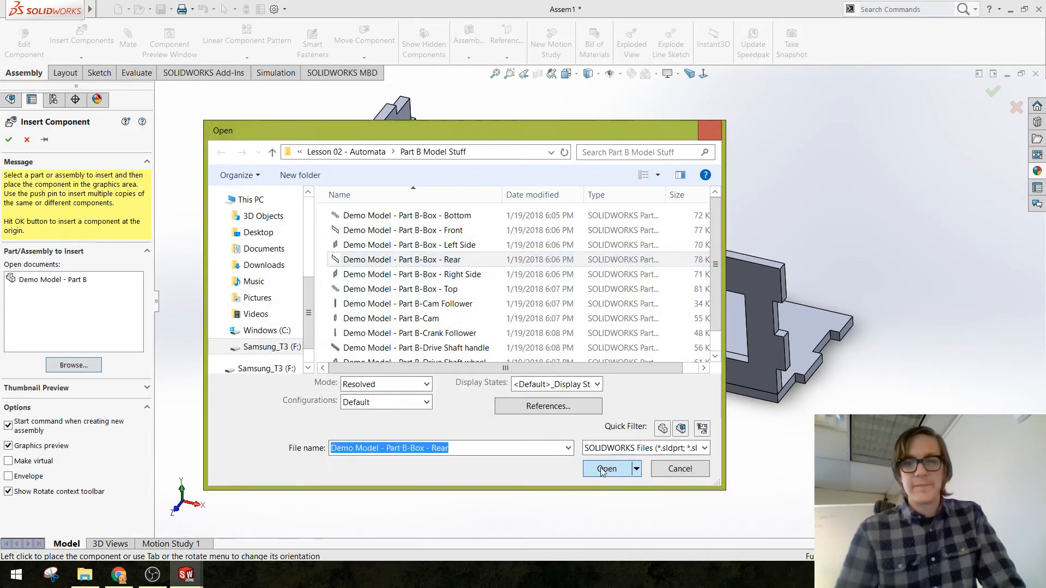
left_click(10, 140)
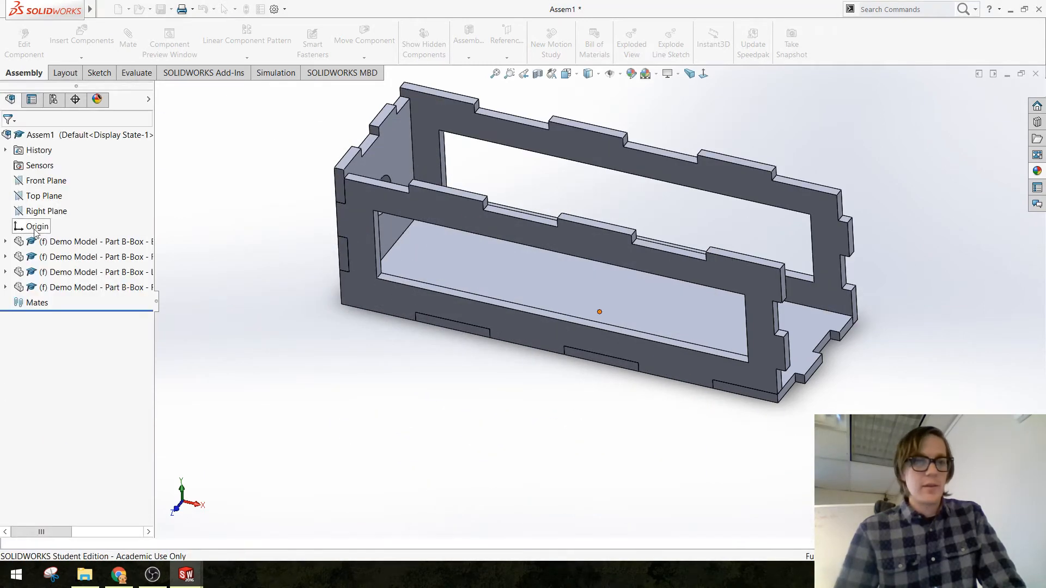
Insert the part Demo Model - Part B-Box - Right Side at the assembly origin
left_click(82, 34)
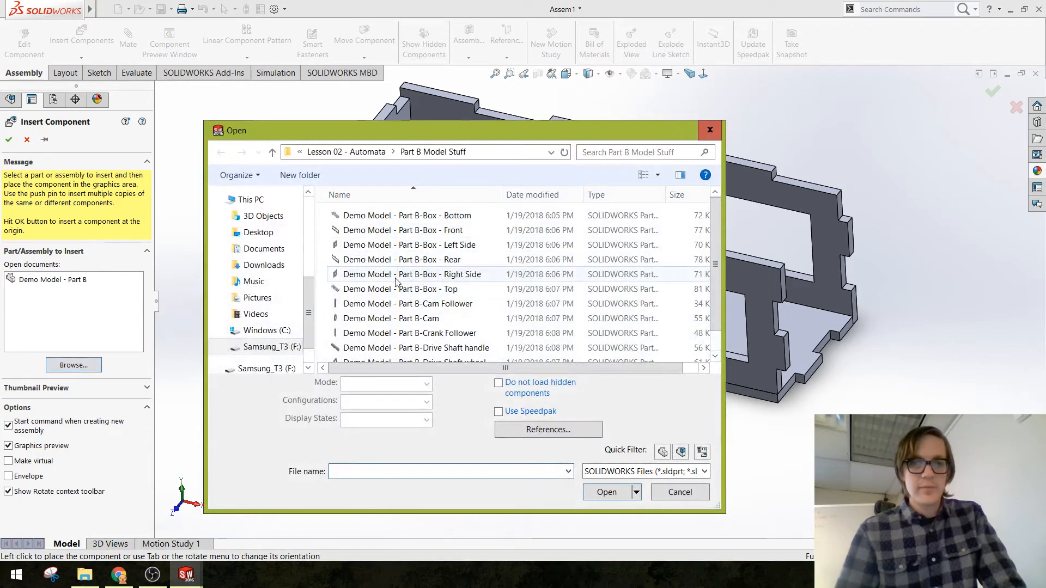
left_click(396, 276)
left_click(603, 467)
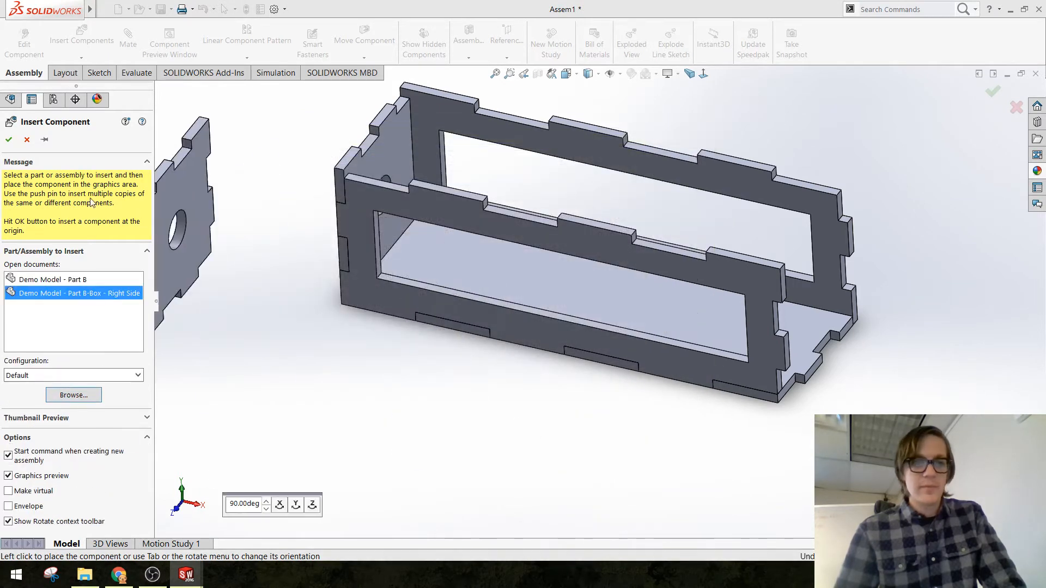
left_click(10, 140)
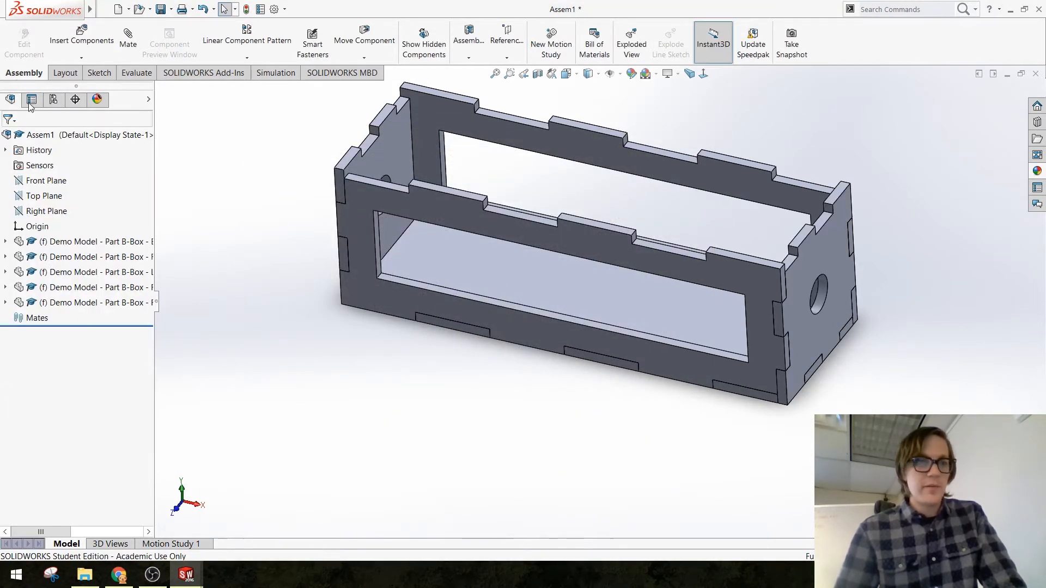
Insert the part Demo Model - Part B-Box - Top at the assembly origin
left_click(71, 43)
left_click(73, 365)
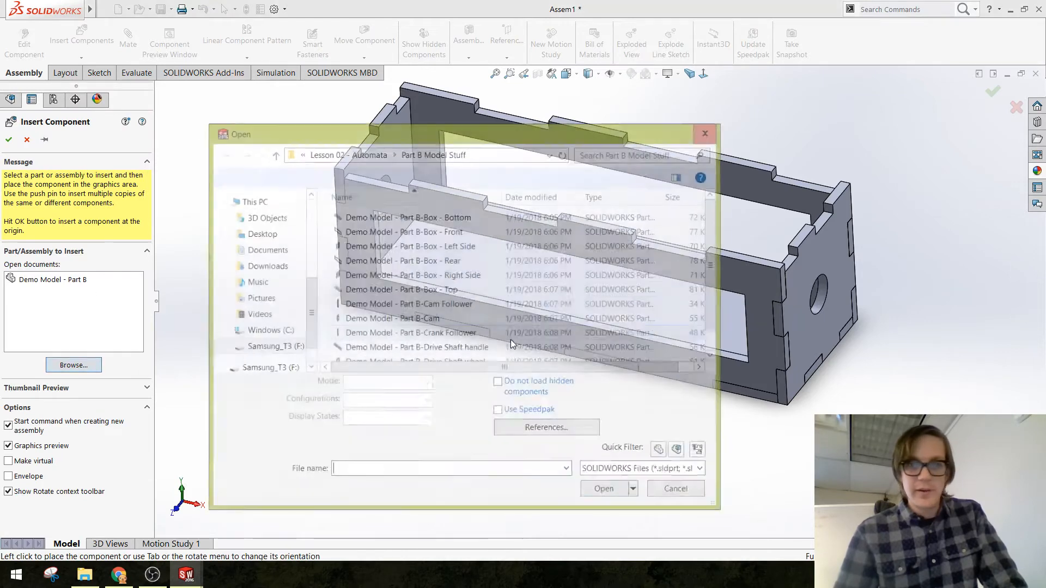
left_click(388, 270)
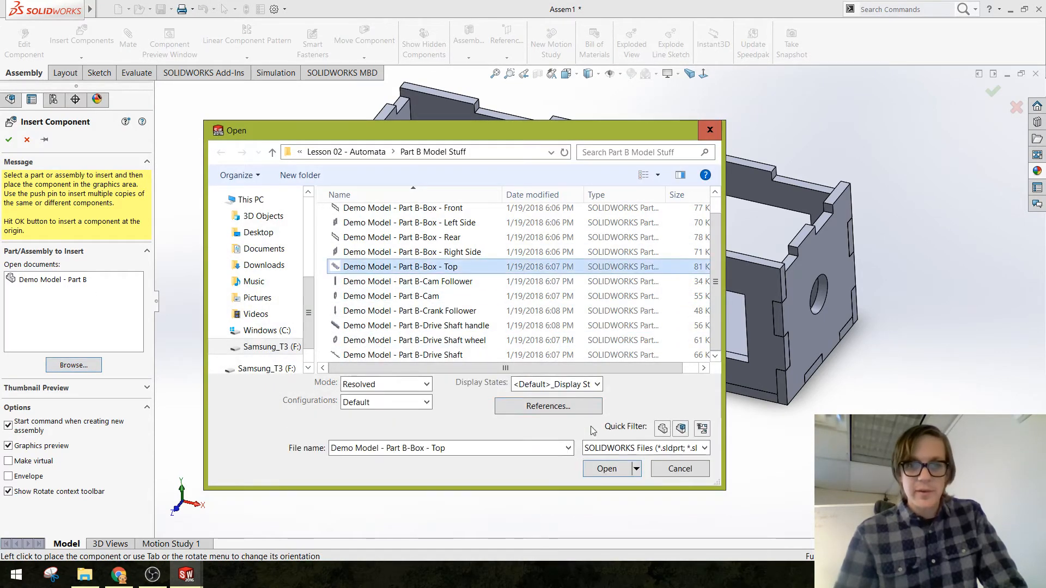
left_click(606, 491)
left_click(26, 143)
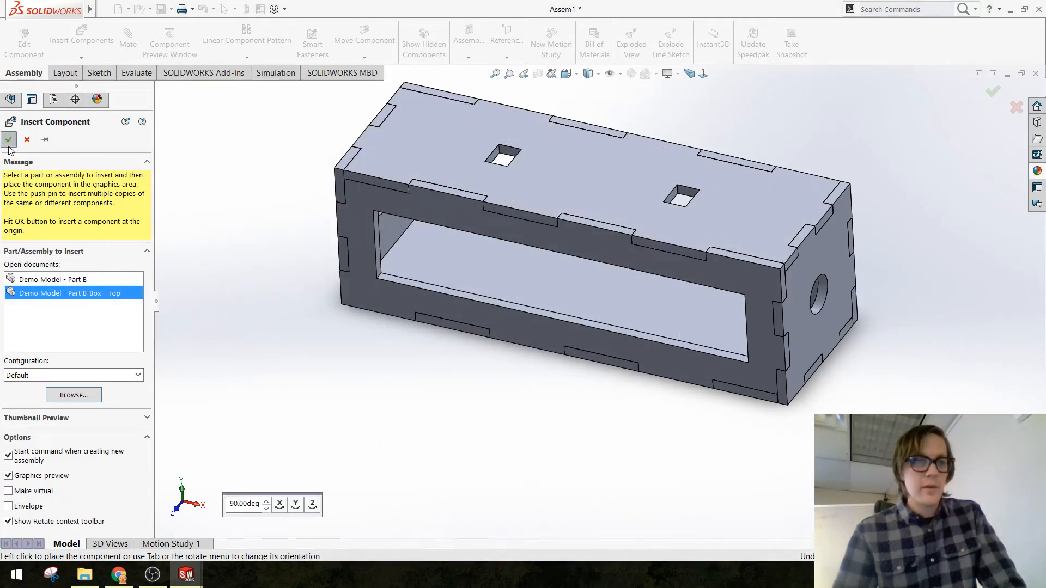
middle_click_drag(385, 333, 301, 294)
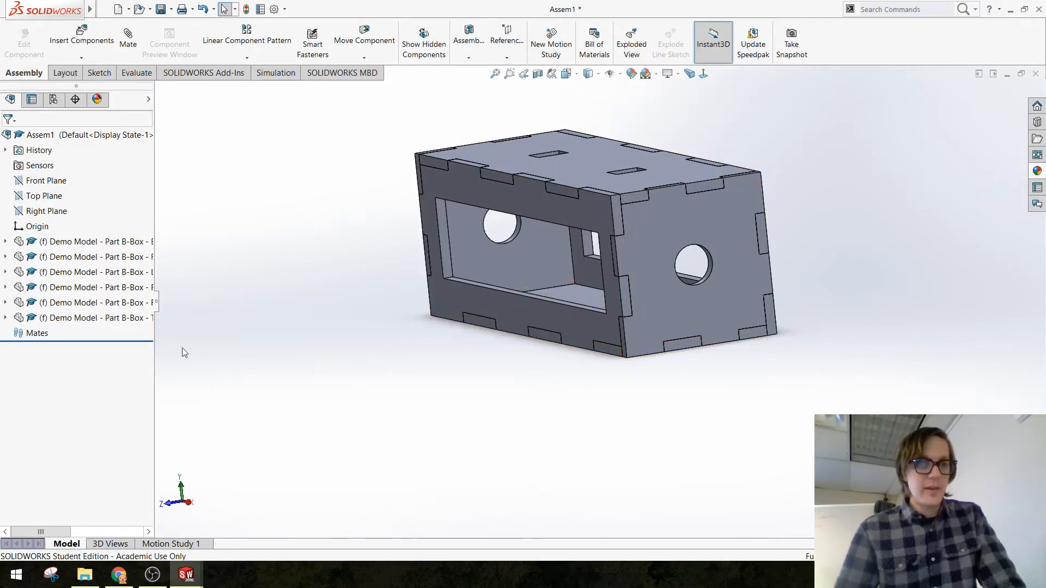
Save the assembly and its modified referenced part, naming the assembly file Part B Assembly
key("ctrl+s")
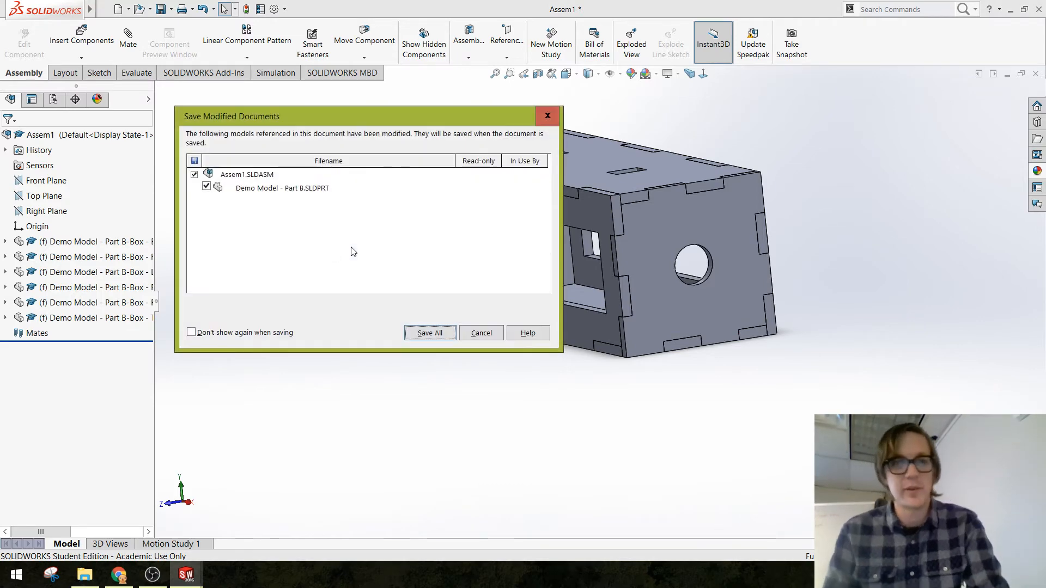
left_click(429, 333)
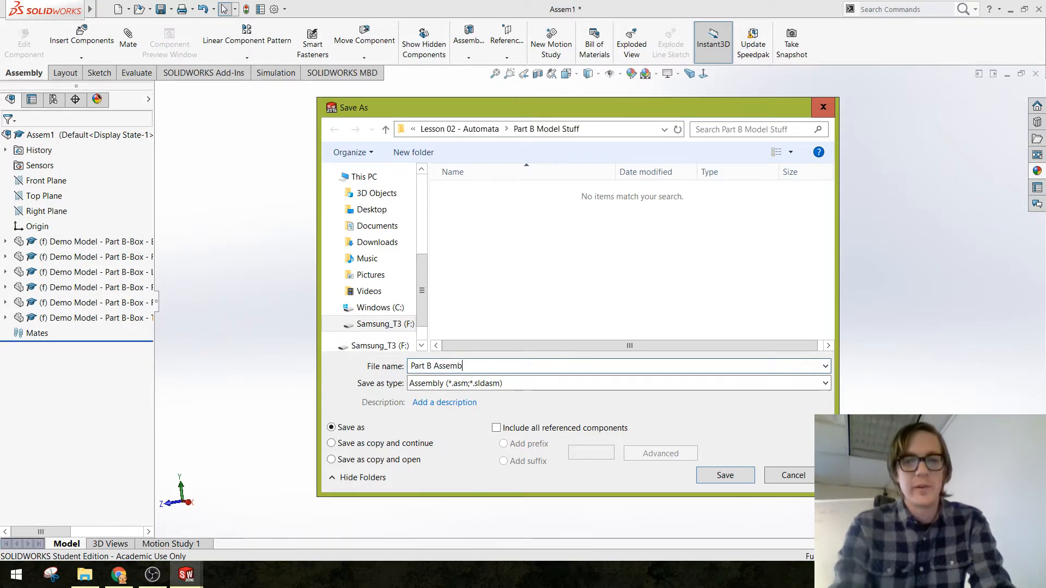
key("Return")
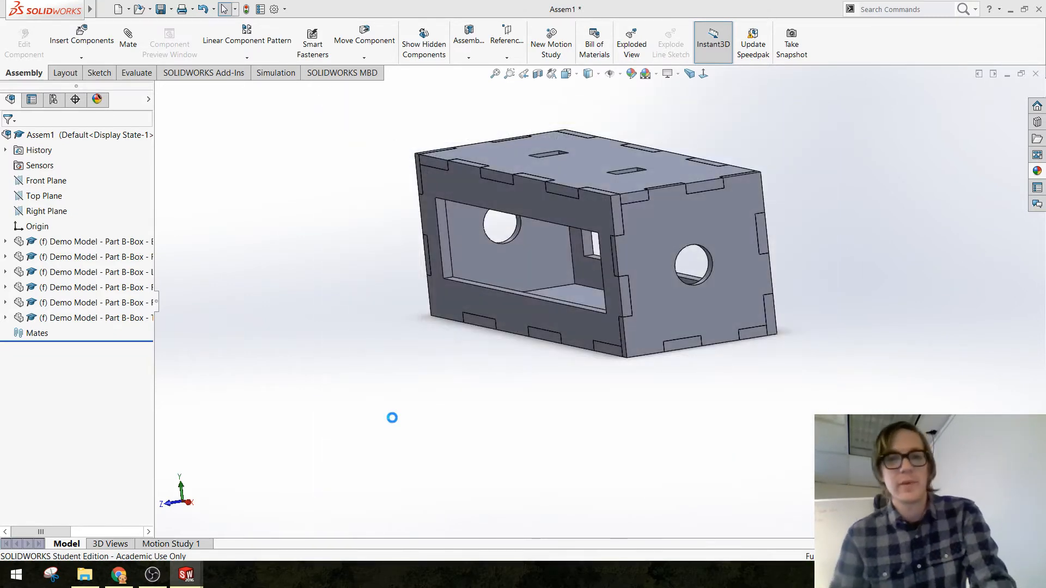
Insert the part Demo Model - Part B-Drive Shaft and place it loosely at the front opening of the box
middle_click_drag(324, 321, 393, 389)
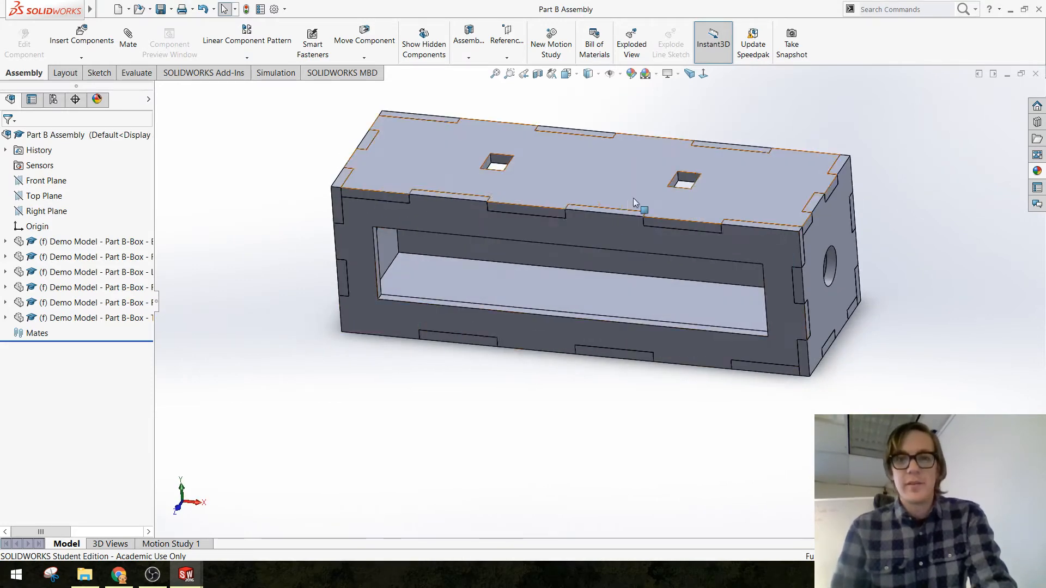
scroll(634, 200, "up", 2)
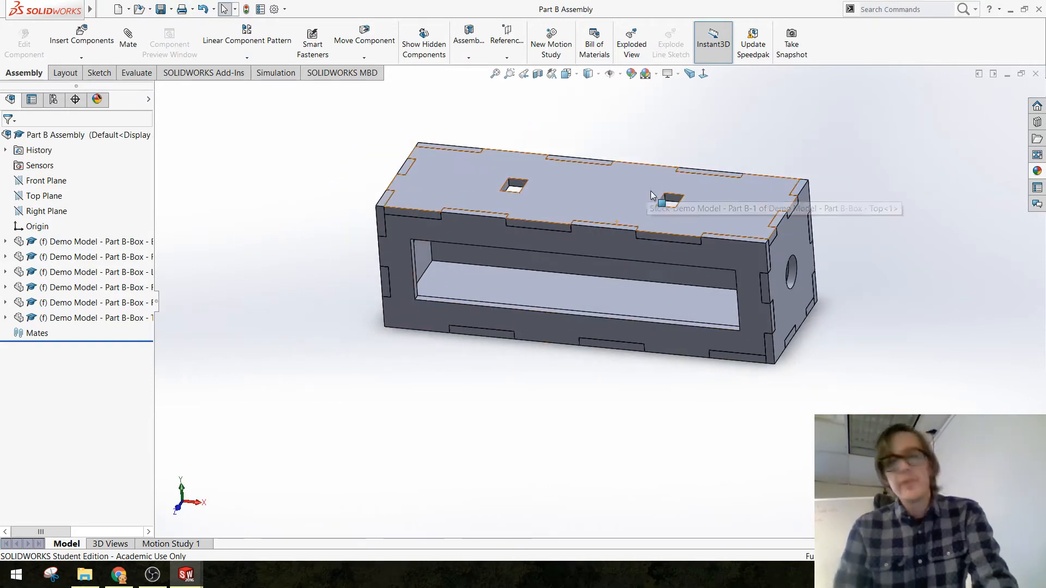
left_click(87, 41)
left_click(69, 365)
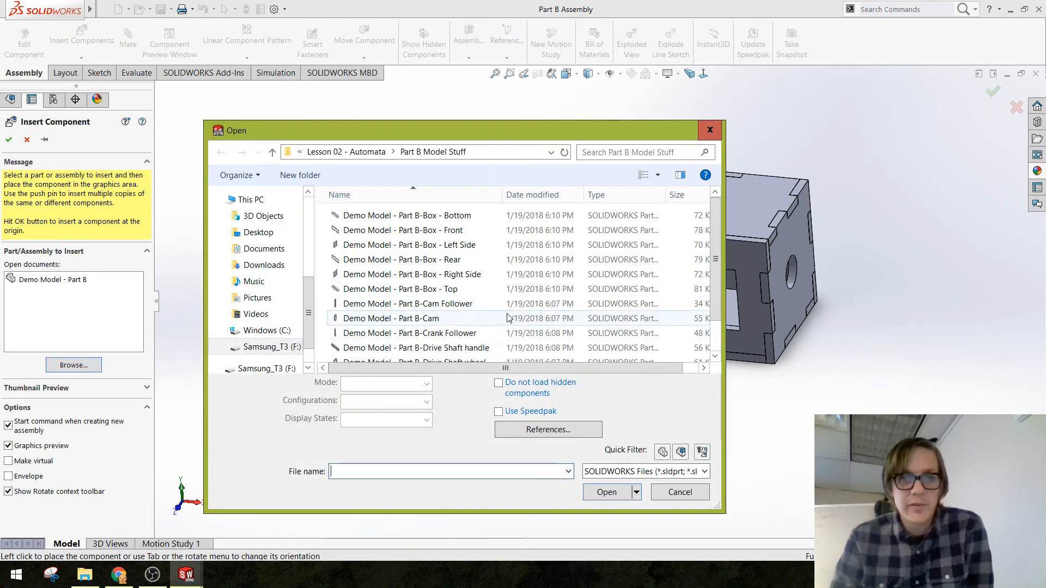
scroll(507, 320, "down", 1)
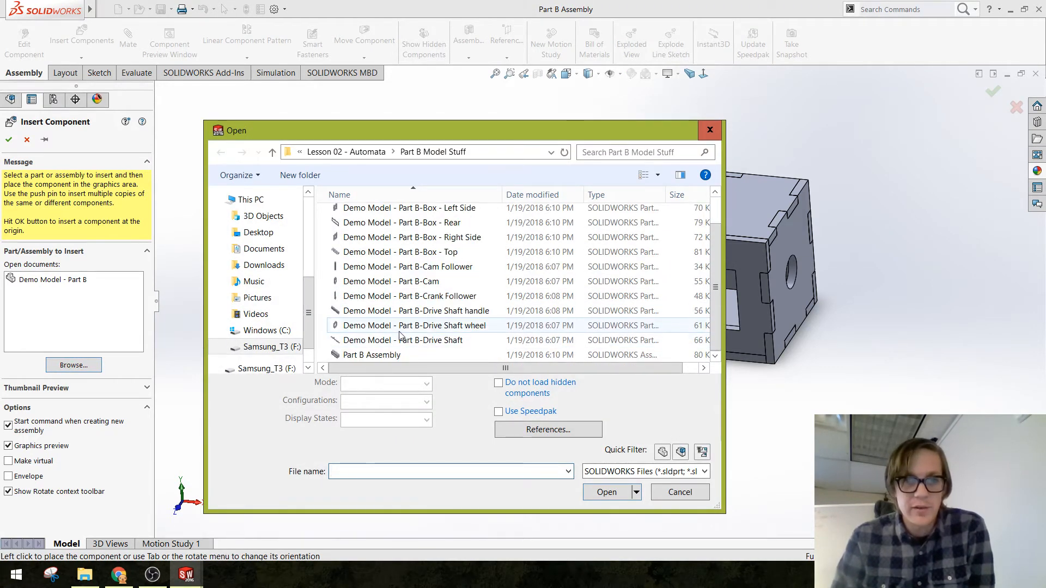
left_click(381, 341)
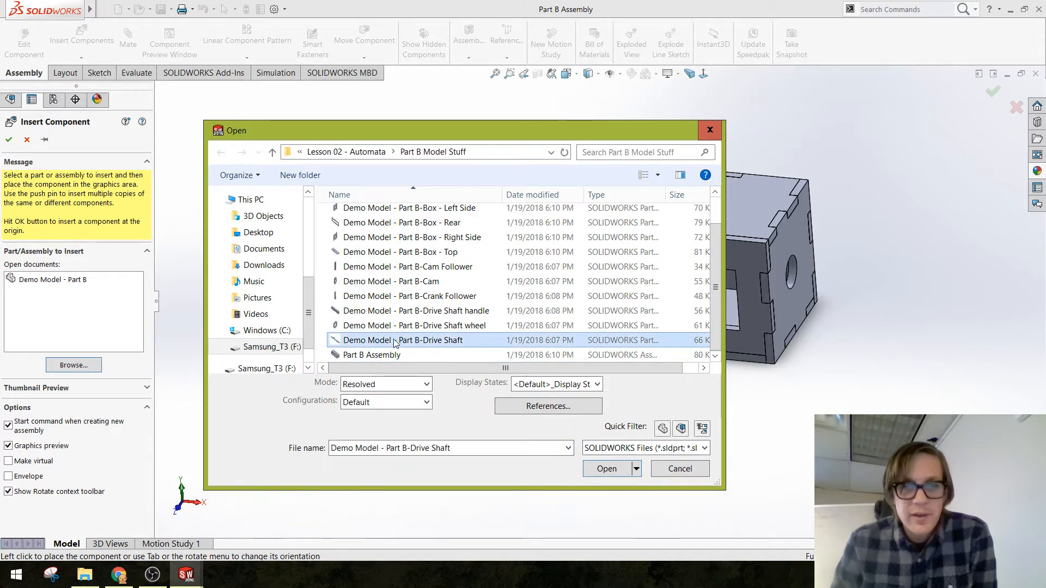
left_click(607, 469)
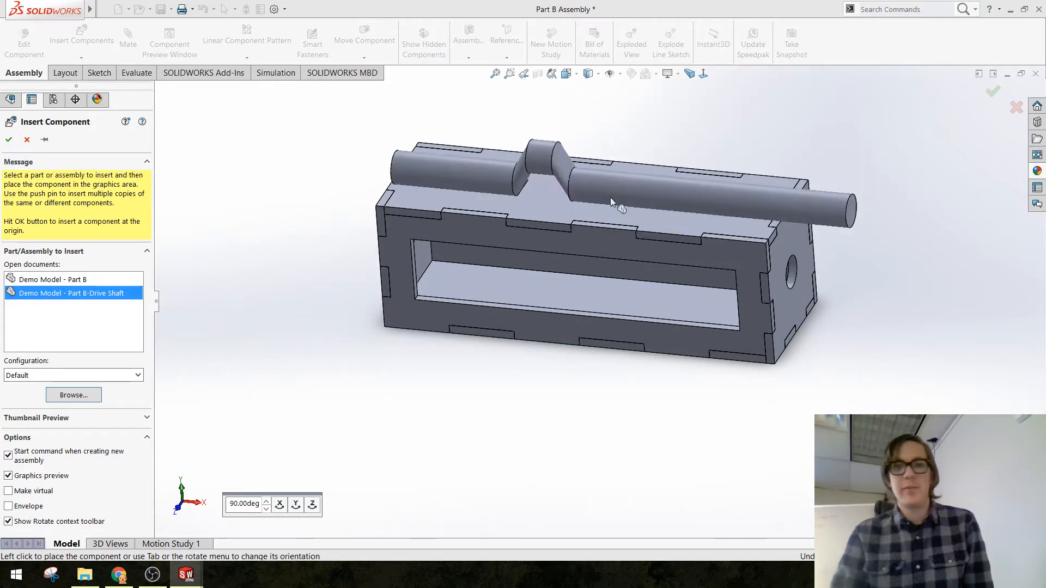
left_click(491, 261)
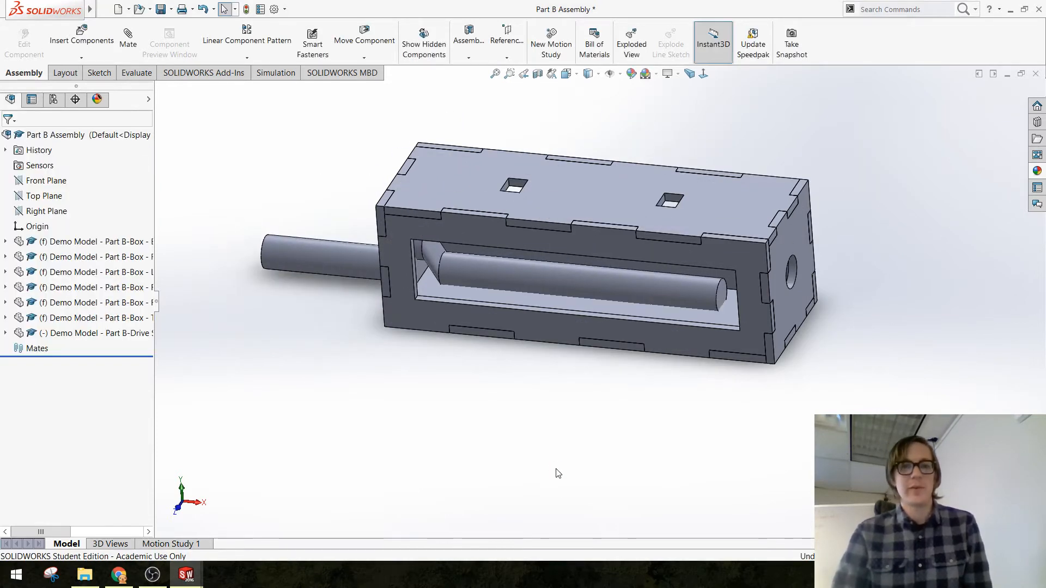
Move the unconstrained drive shaft around the box's front opening to test its free movement
middle_click_drag(523, 438, 513, 373)
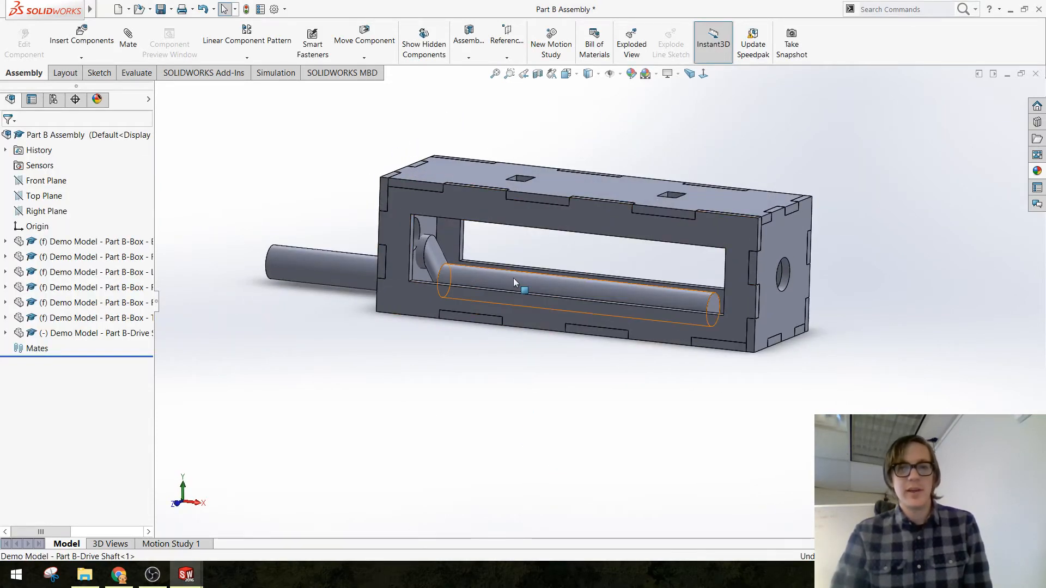
left_click_drag(513, 278, 464, 257)
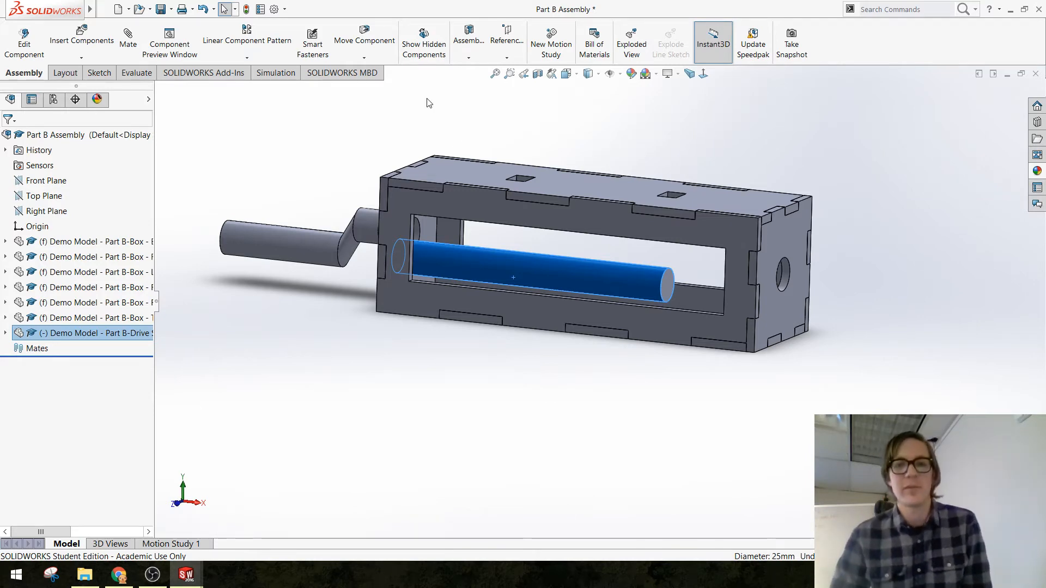
scroll(678, 313, "down", 2)
left_click(522, 208)
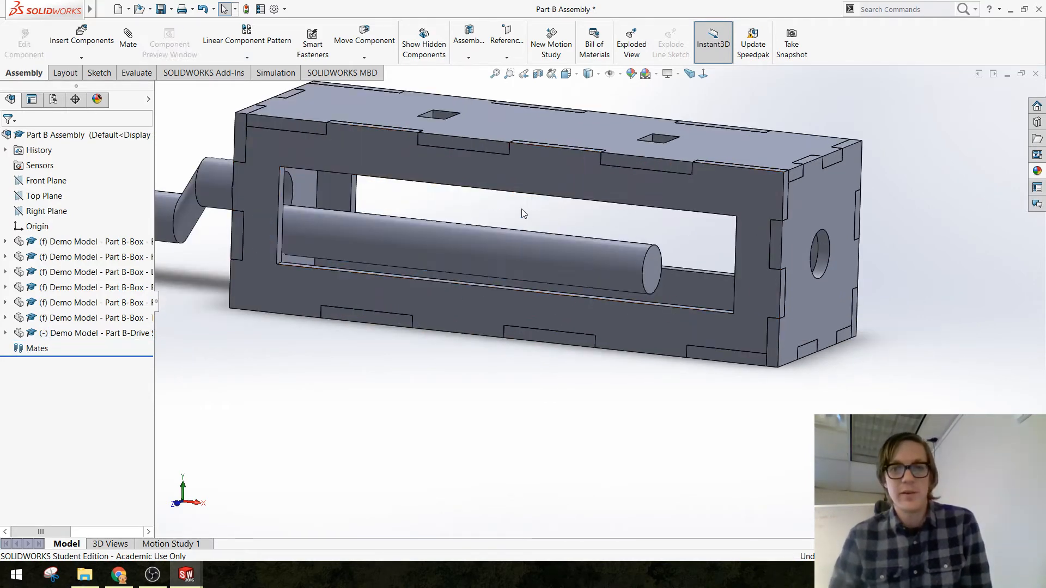
middle_click_drag(521, 209, 488, 256)
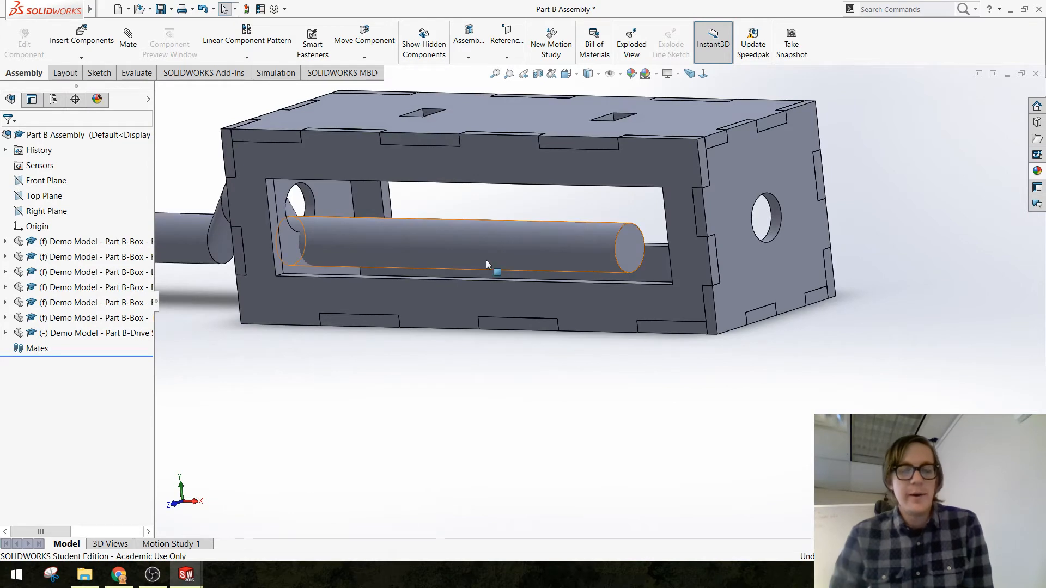
scroll(512, 208, "up", 2)
scroll(513, 208, "down", 1)
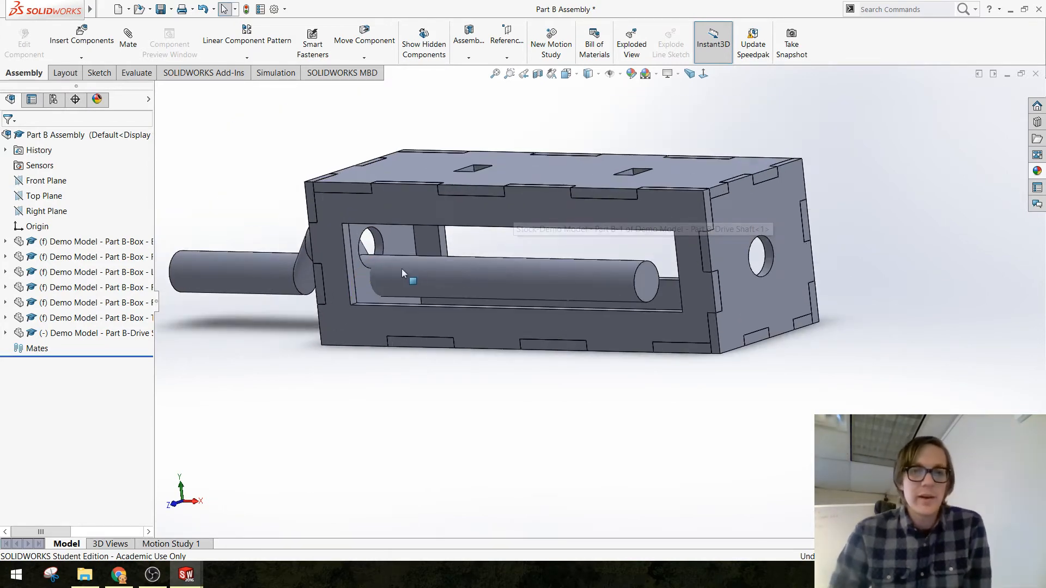
left_click_drag(434, 279, 467, 271)
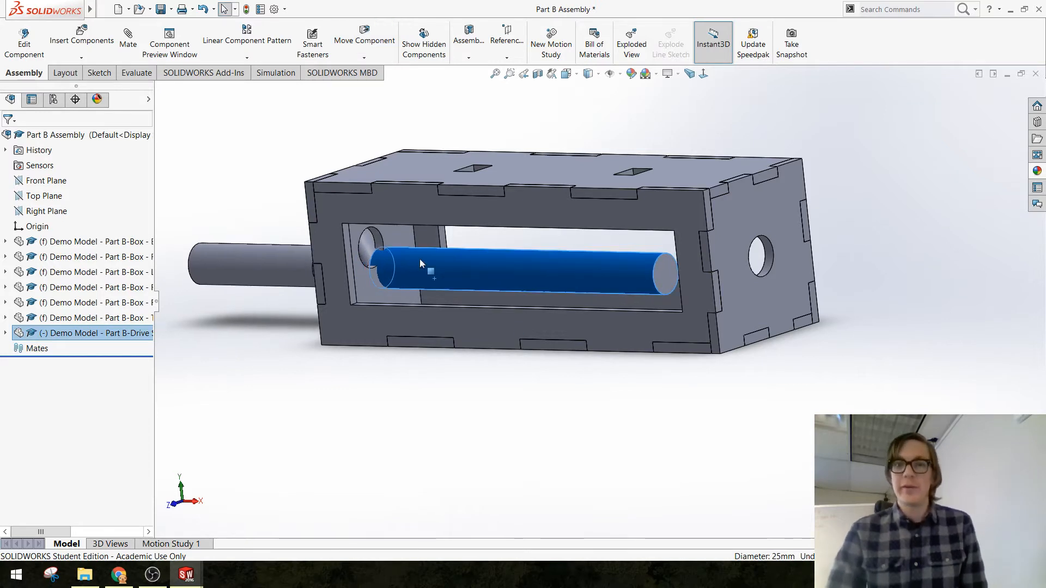
left_click(233, 168)
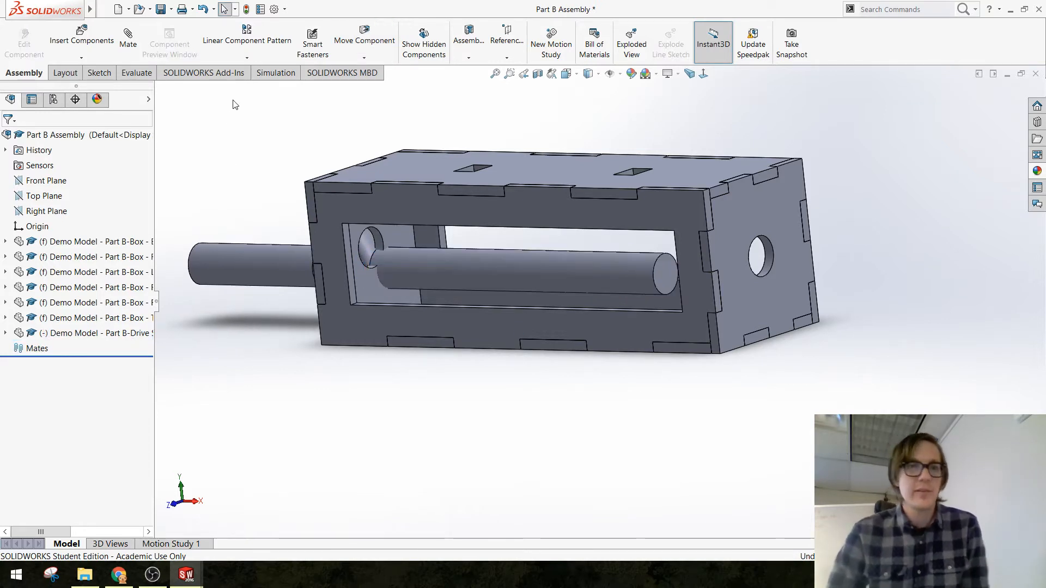
Add a concentric mate between the drive shaft's cylindrical face and the round hole in the box's right side panel
left_click(127, 40)
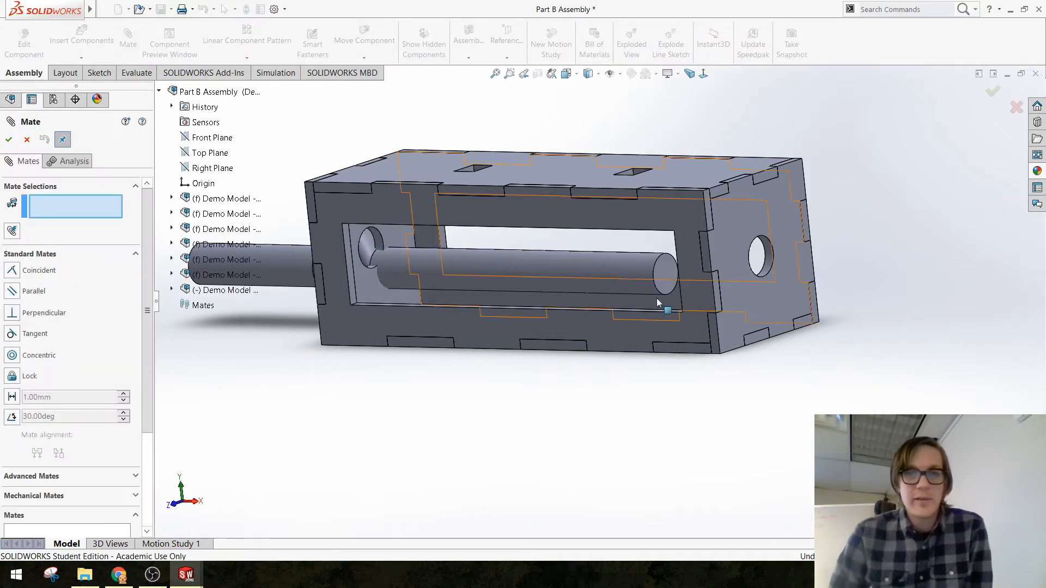
left_click(623, 263)
scroll(786, 277, "down", 4)
left_click(680, 225)
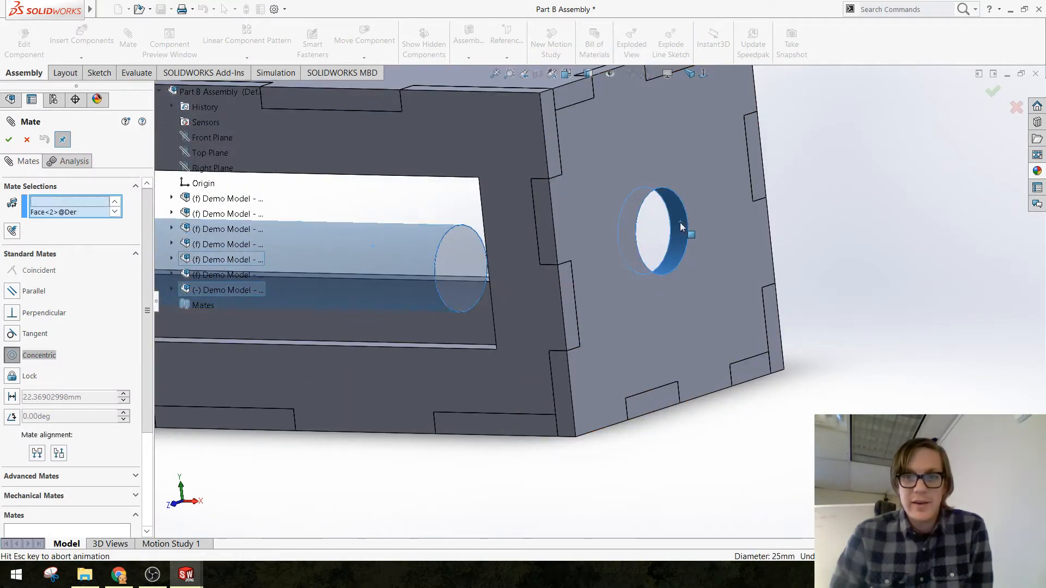
right_click(680, 223)
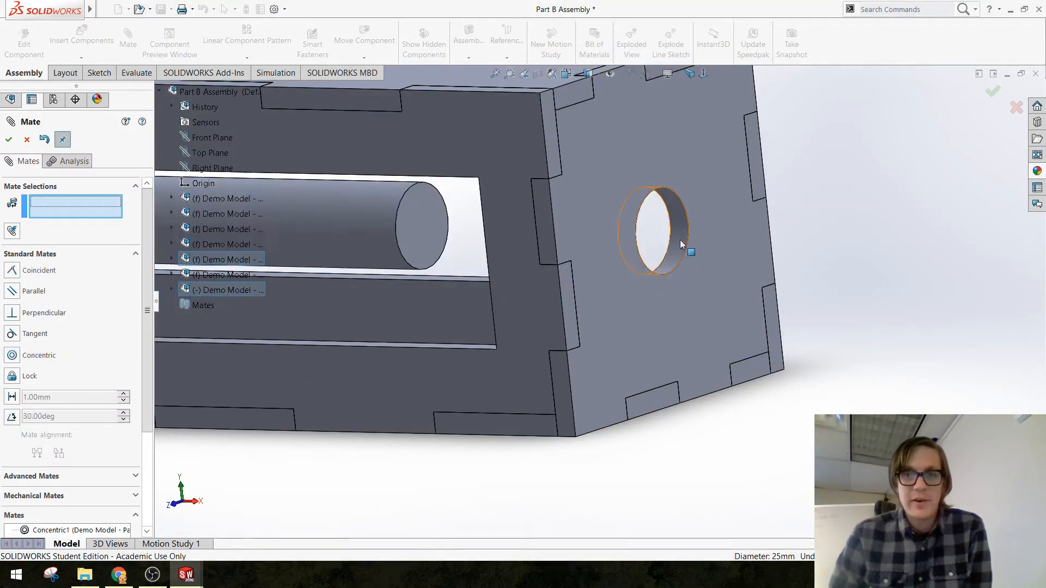
Slide and turn the drive shaft along its axis until it extends through both side panels, and finish mating
scroll(678, 251, "up", 5)
scroll(603, 299, "down", 1)
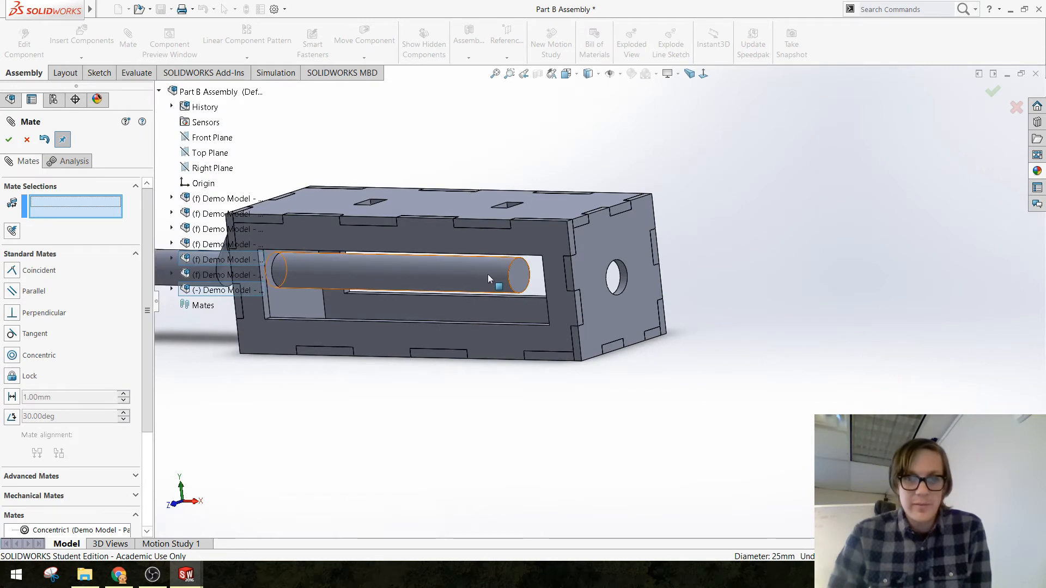
left_click_drag(488, 273, 715, 295)
scroll(648, 297, "up", 2)
scroll(383, 275, "down", 4)
left_click_drag(631, 286, 593, 307)
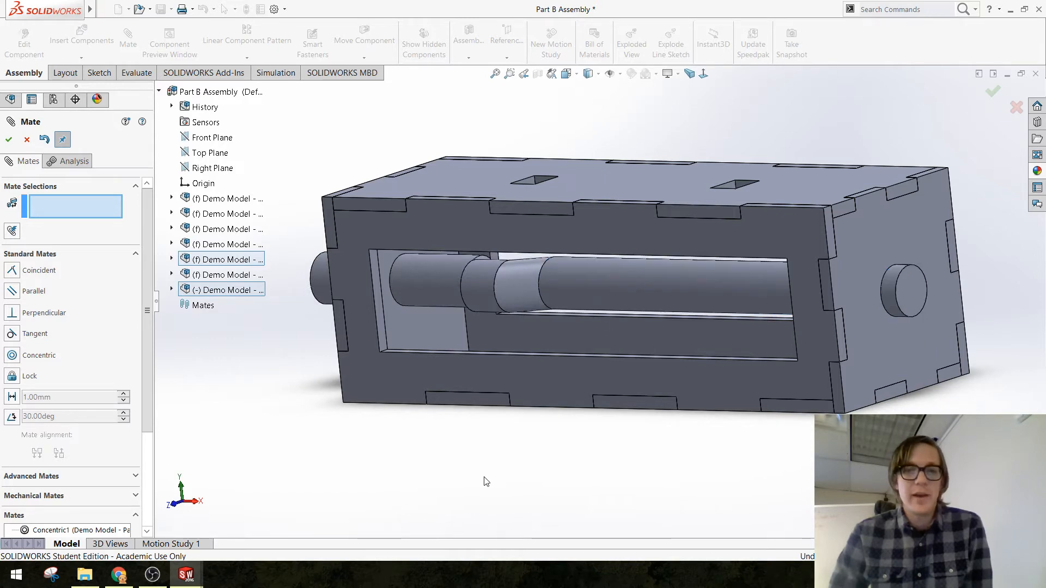
left_click(10, 141)
Add a coincident mate between the drive shaft's Right Plane and the Right Plane of the box's bottom panel
left_click(128, 39)
scroll(638, 303, "up", 4)
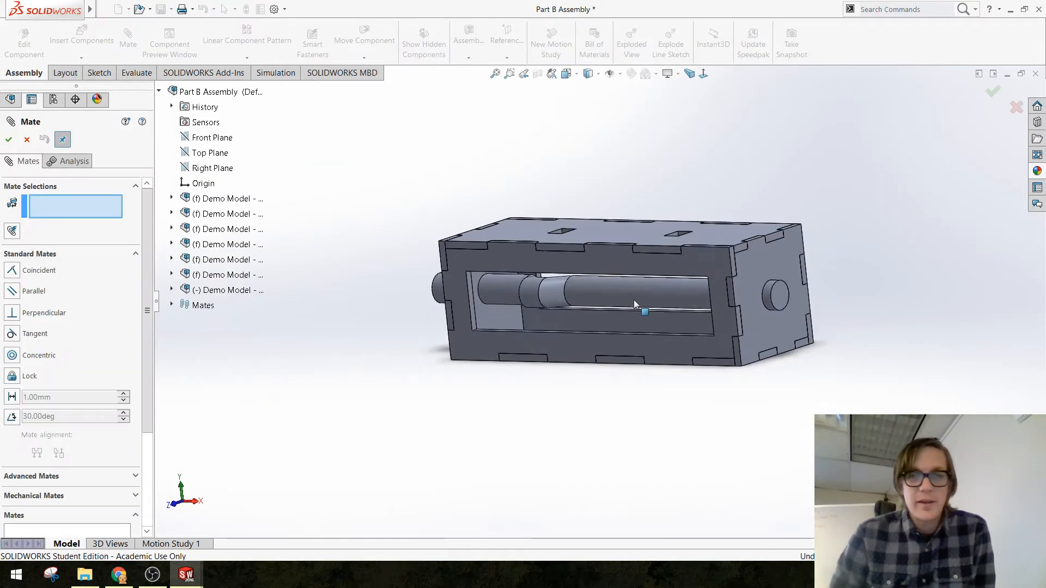
mouse_move(638, 304)
middle_mouse_down()
mouse_move(605, 310)
mouse_move(640, 305)
mouse_move(640, 324)
middle_mouse_up()
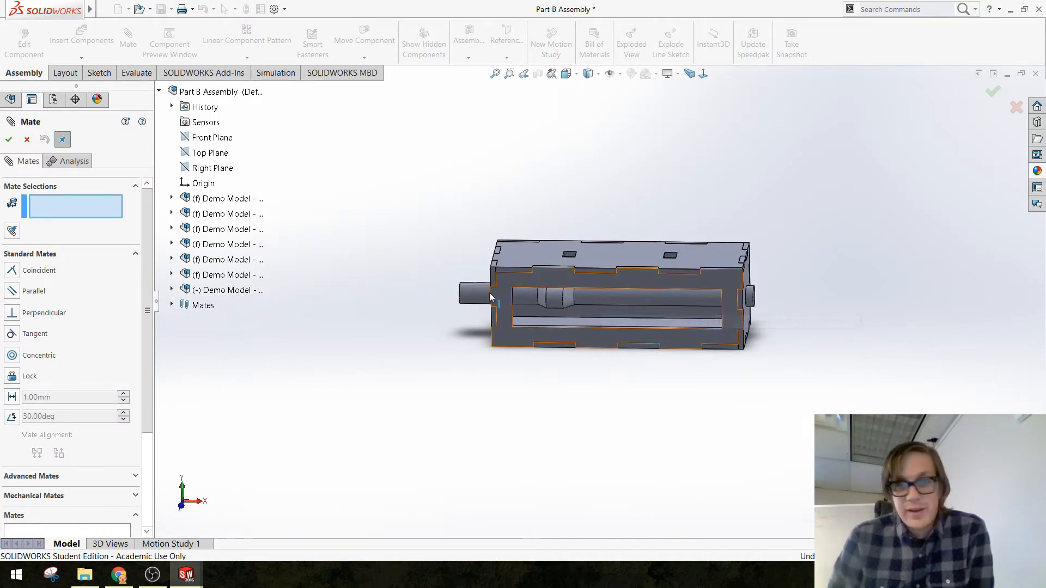
scroll(672, 308, "down", 3)
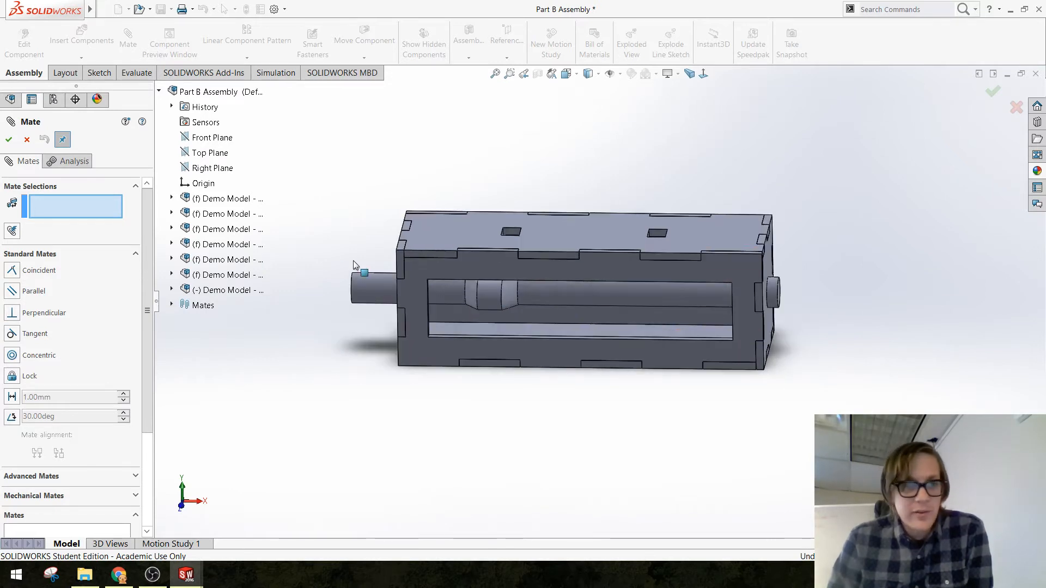
left_click(172, 290)
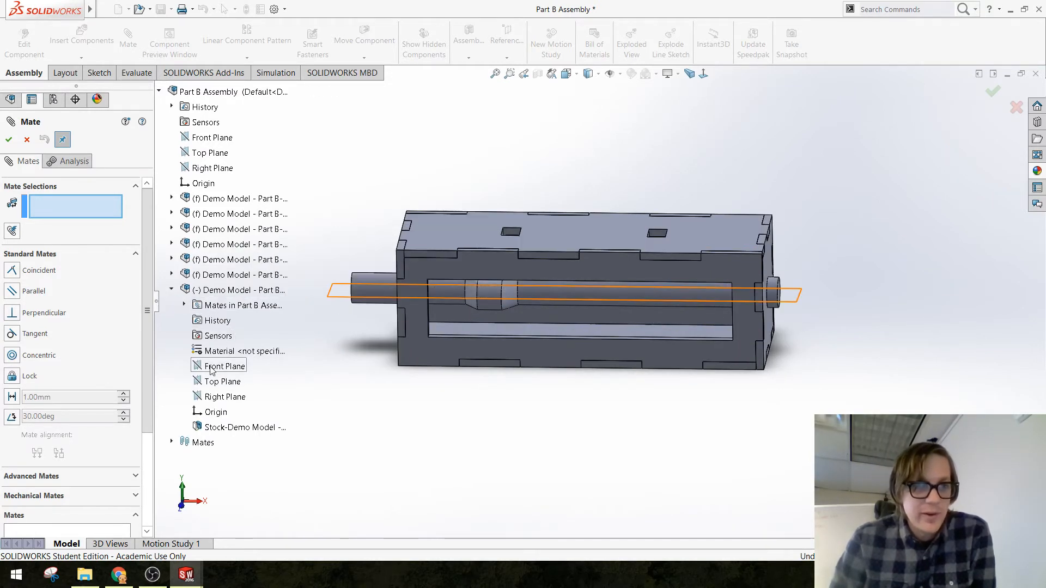
left_click(224, 397)
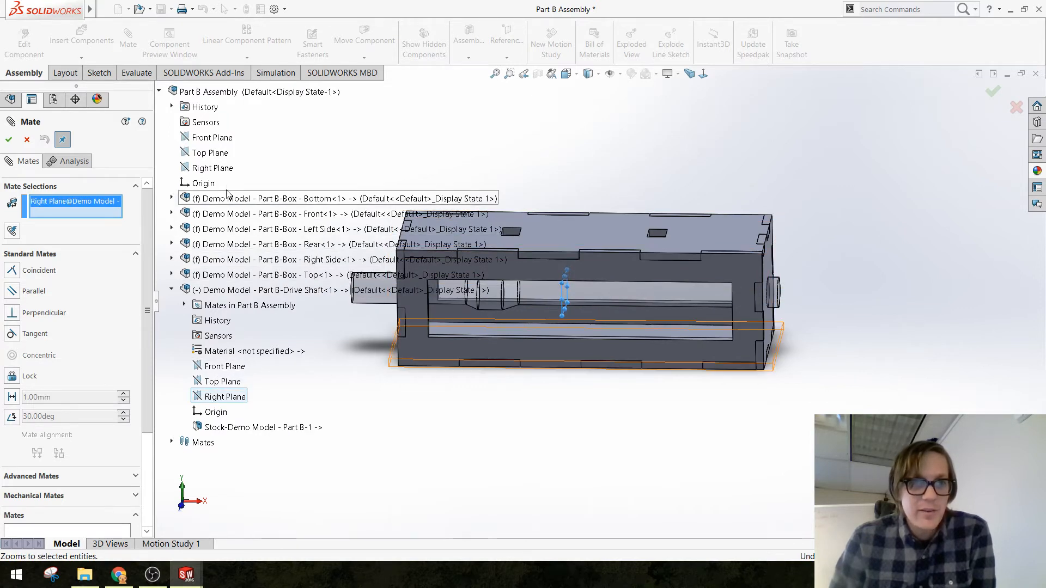
left_click(172, 199)
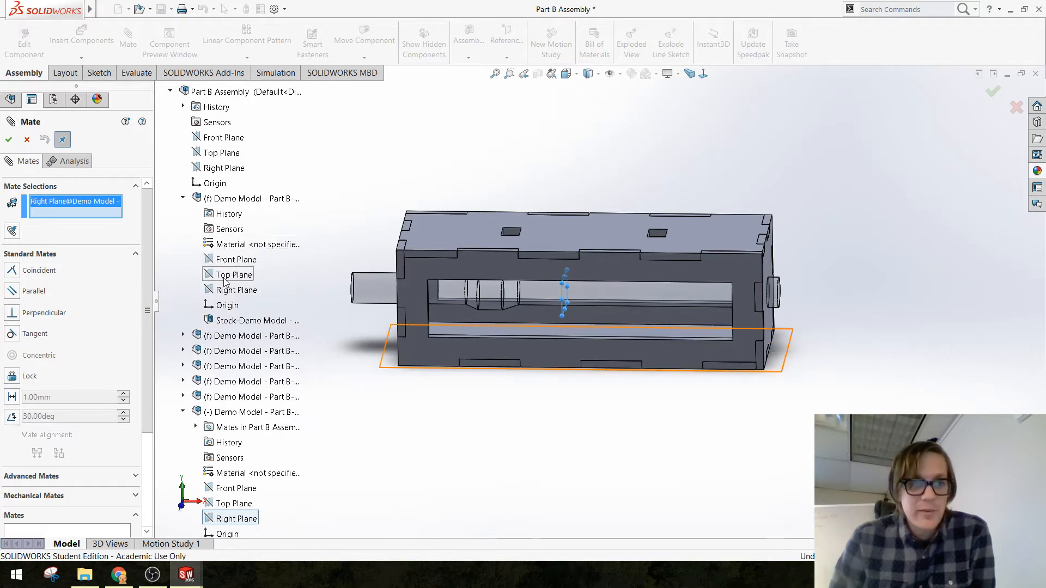
left_click(232, 290)
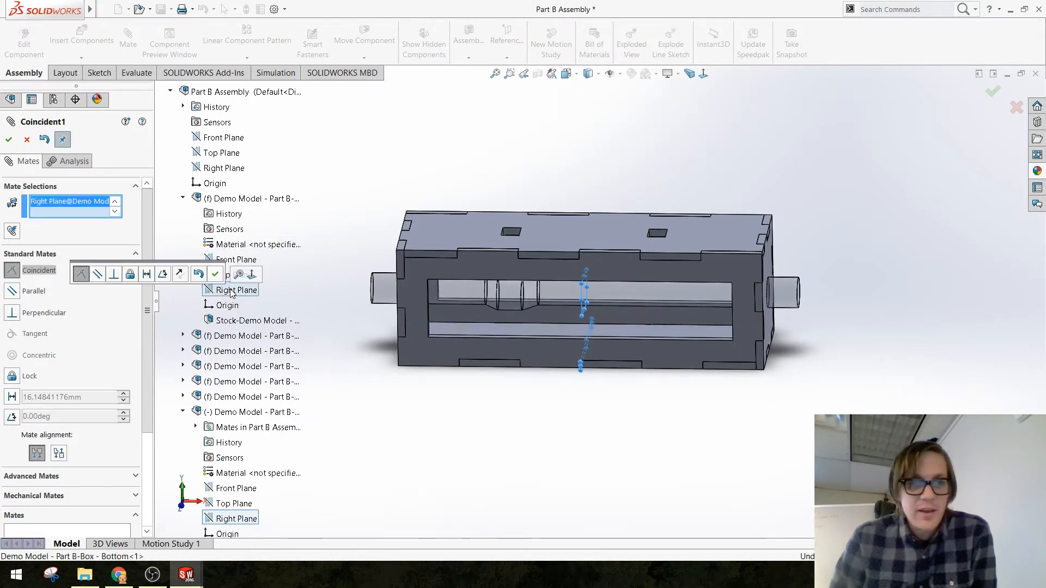
Make the Right Planes of the box's bottom panel and the drive shaft coincident and finish mating
left_click(216, 274)
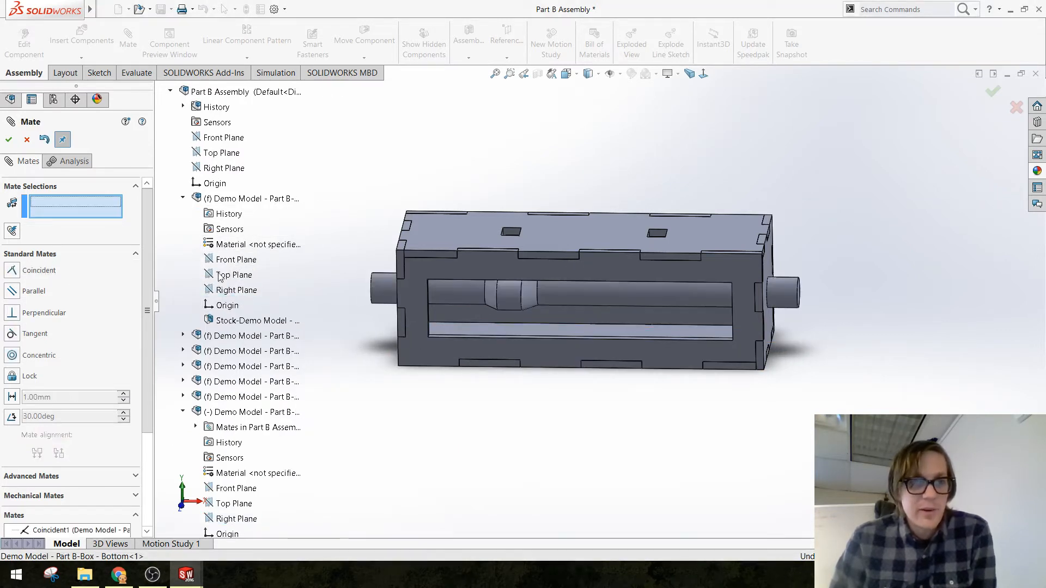
left_click(10, 139)
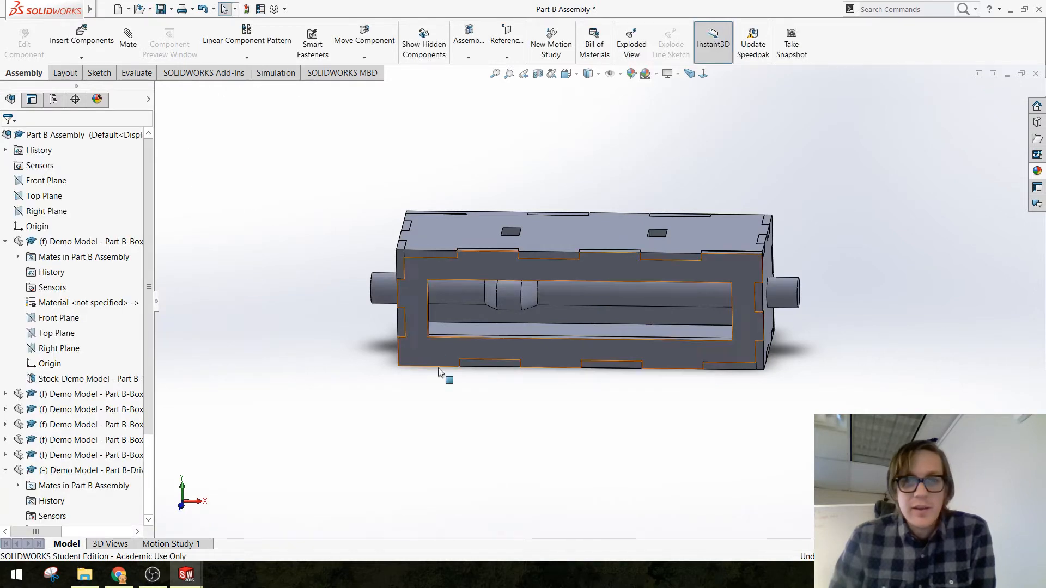
Rotate the drive shaft inside the box to check how it moves, viewing it from several angles
middle_click_drag(438, 368, 405, 411)
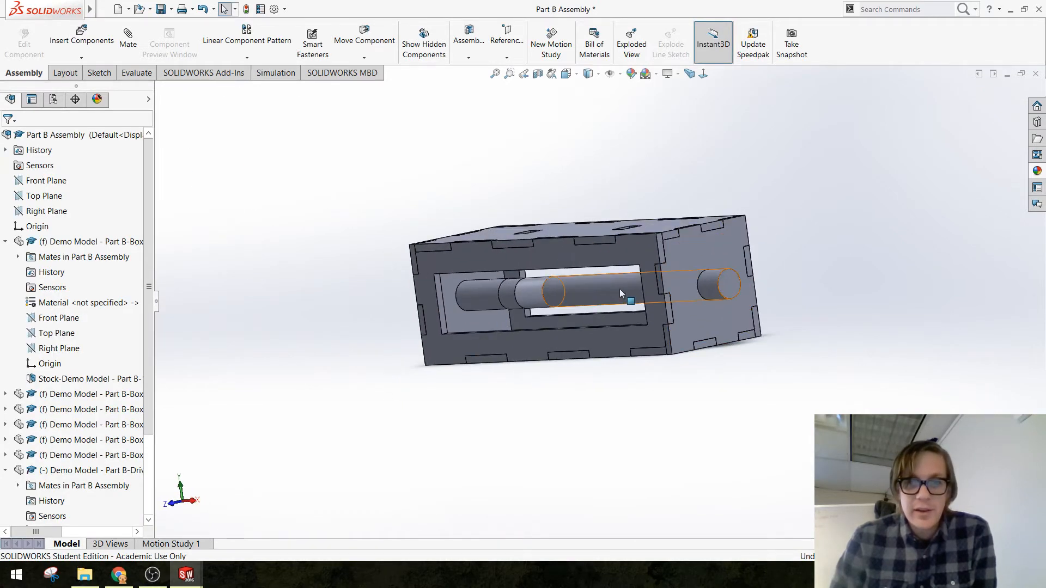
left_click_drag(619, 288, 662, 288)
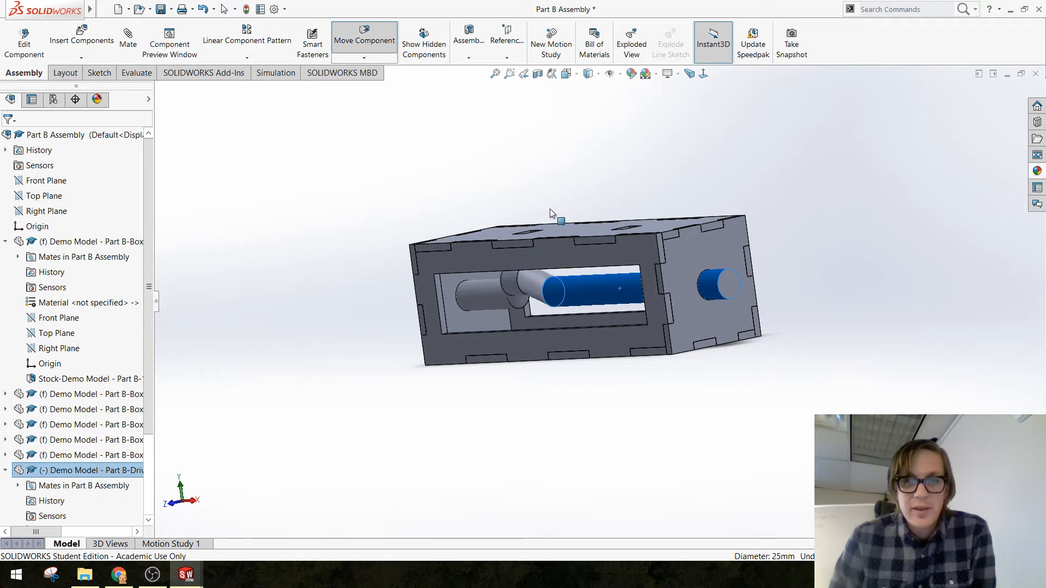
left_click_drag(550, 210, 276, 240)
left_click(275, 241)
middle_click_drag(276, 240, 421, 251)
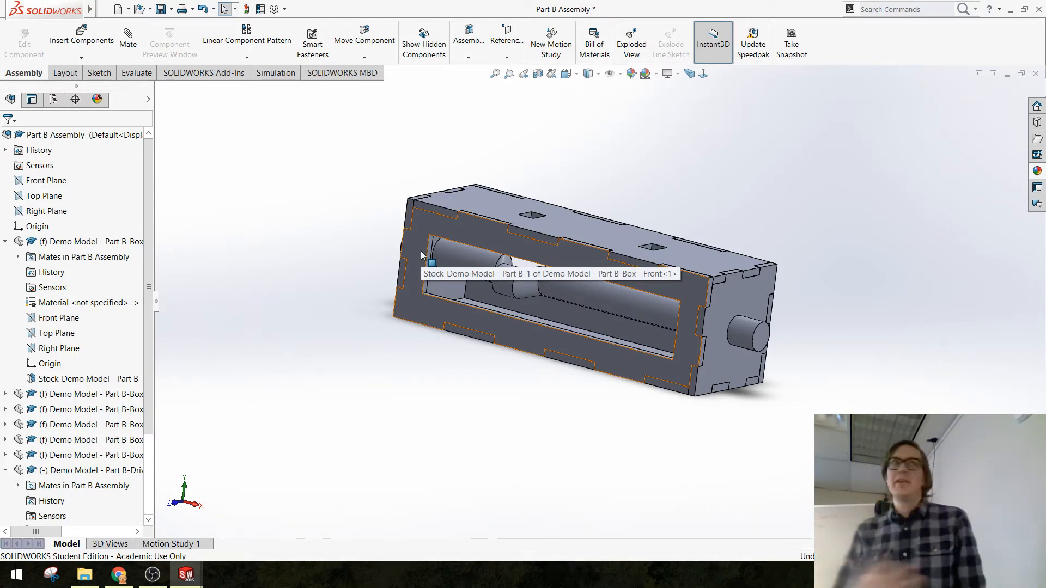
scroll(574, 282, "down", 4)
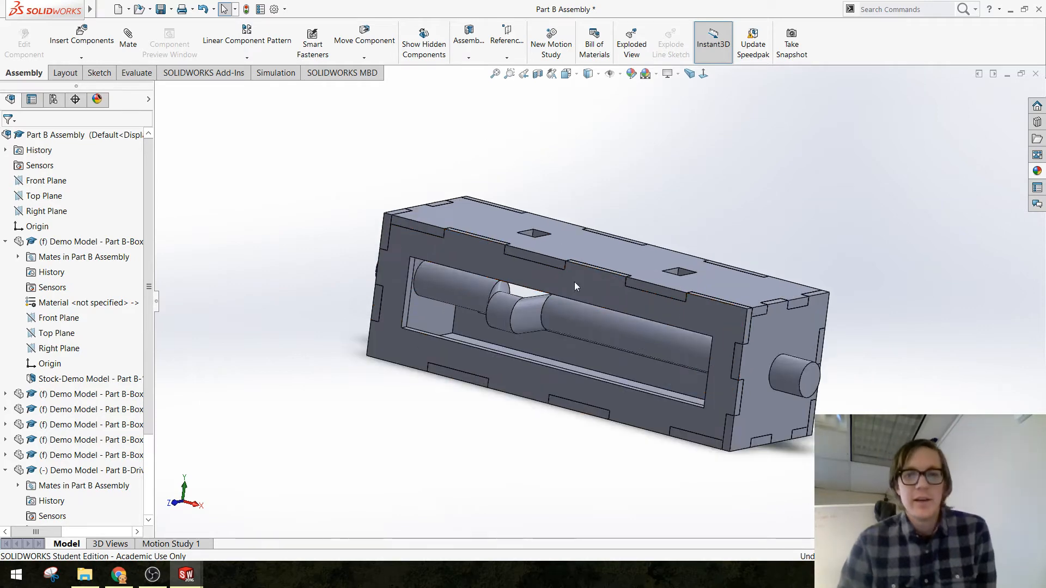
Collapse the bottom panel and drive shaft entries in the component tree, and save the assembly with a rebuild
left_click(6, 242)
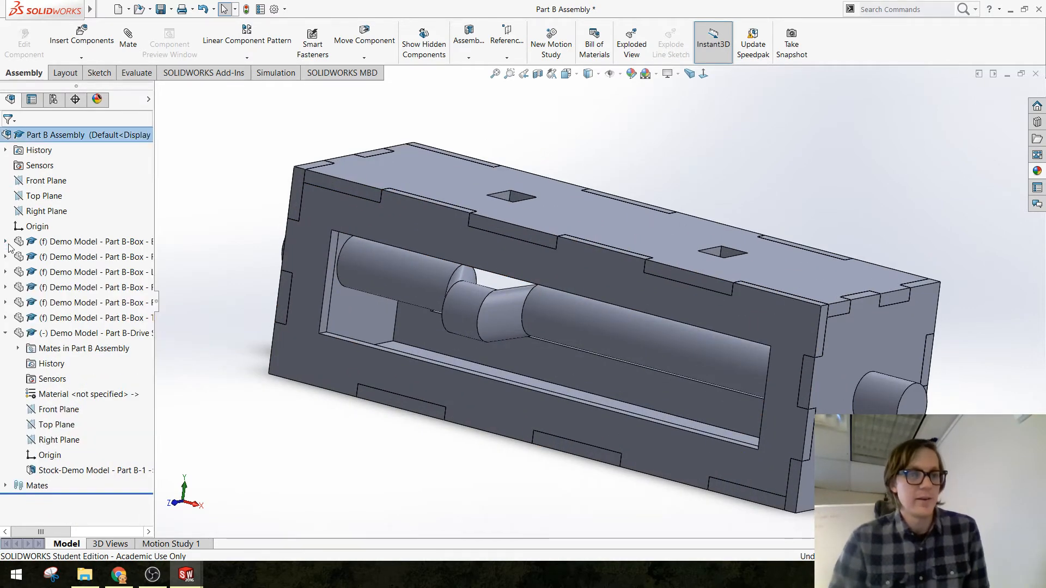
left_click(4, 334)
left_click(6, 333)
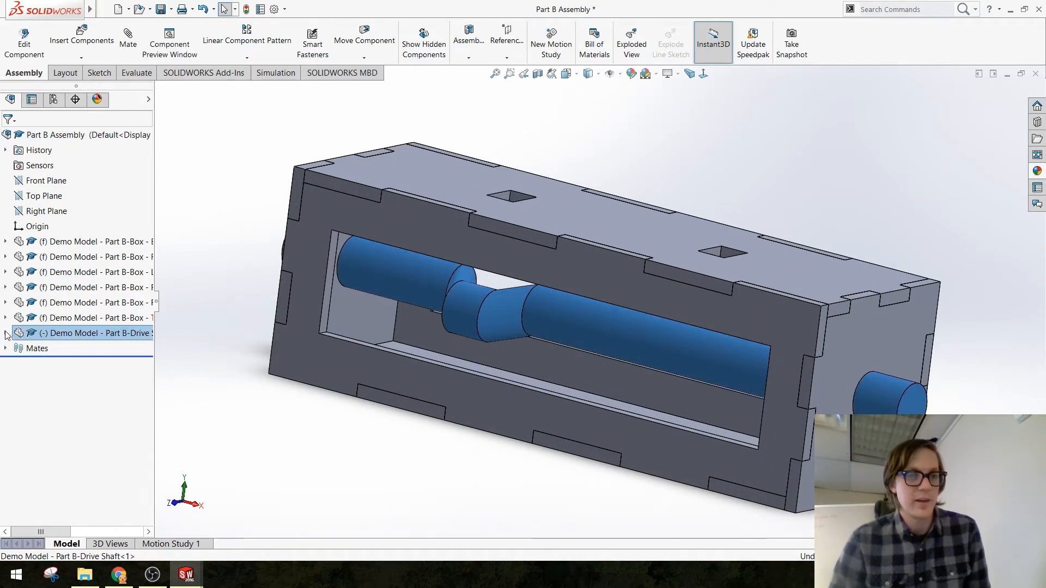
left_click(235, 186)
key("ctrl+s")
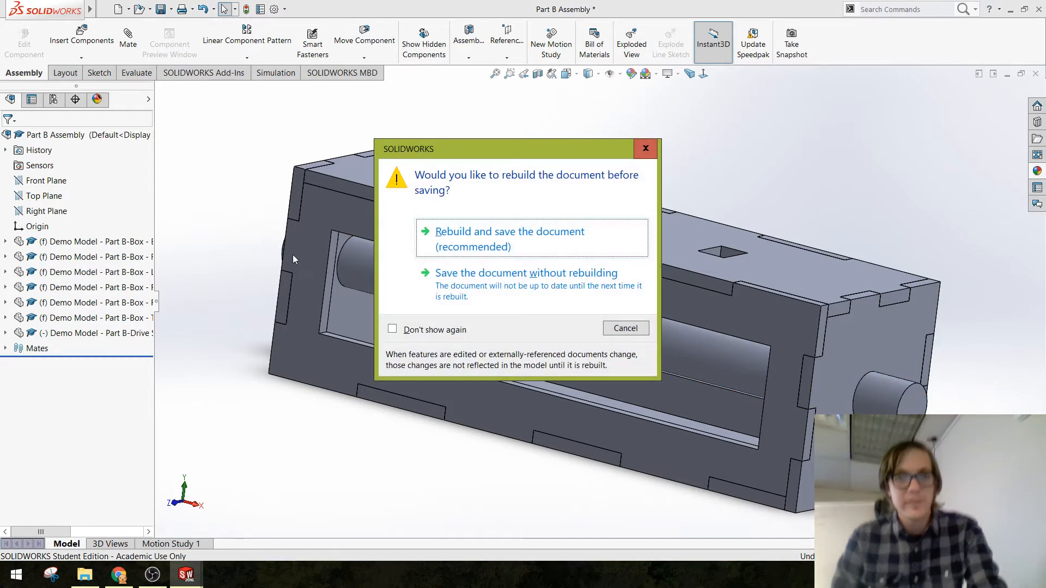
left_click(490, 170)
Insert the part "Demo Model - Part B-Drive Shaft handle" and place it beside the protruding shaft end
middle_click_drag(293, 300, 294, 337)
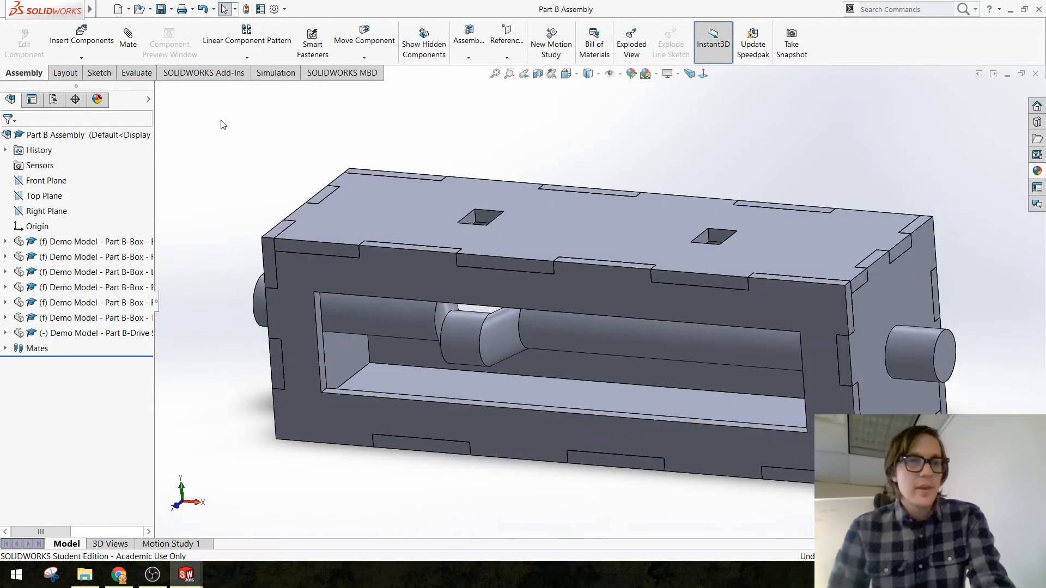
left_click(70, 42)
left_click(73, 365)
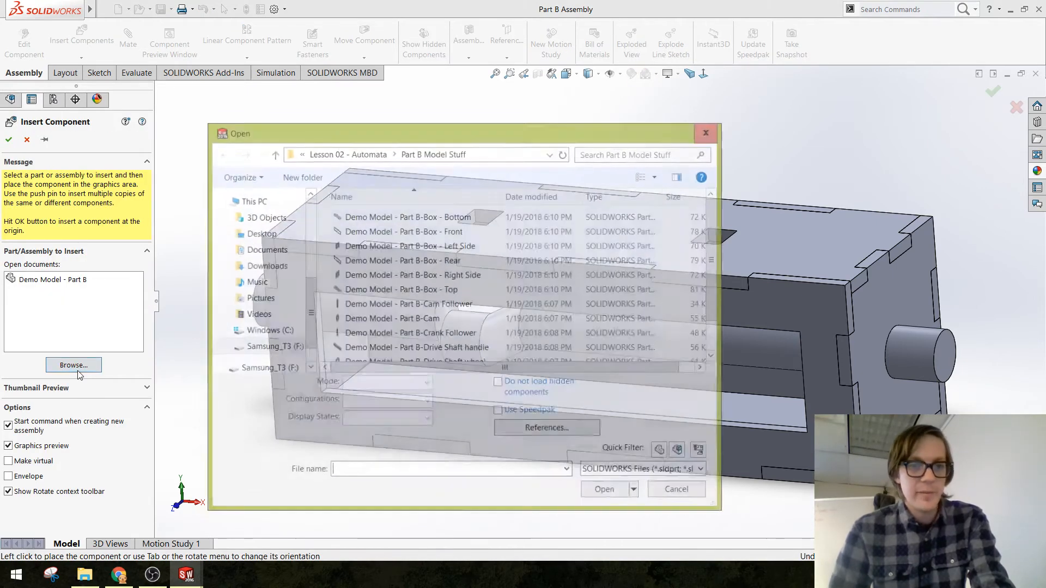
scroll(462, 321, "down", 1)
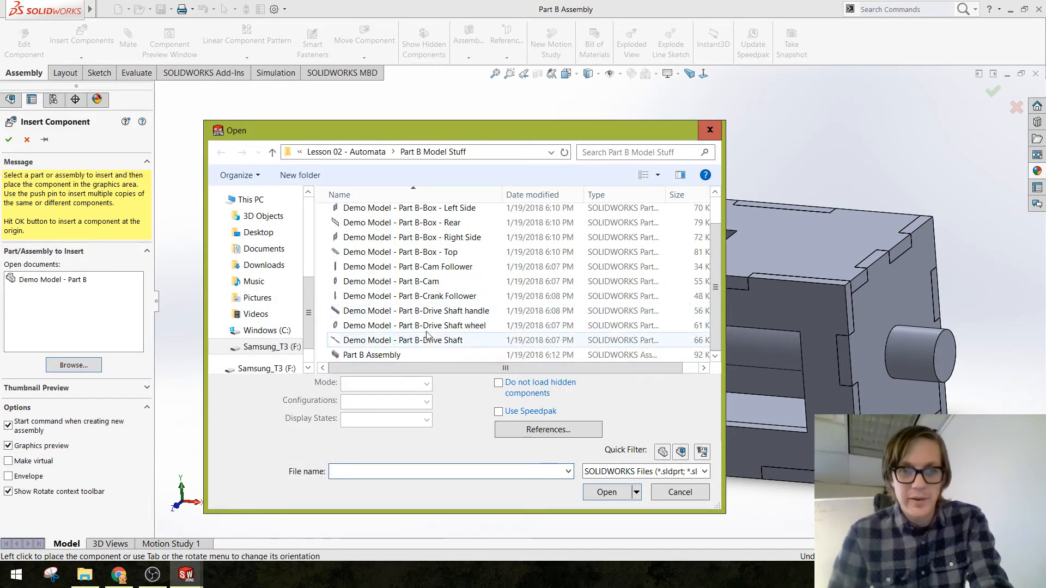
left_click(460, 311)
left_click(621, 471)
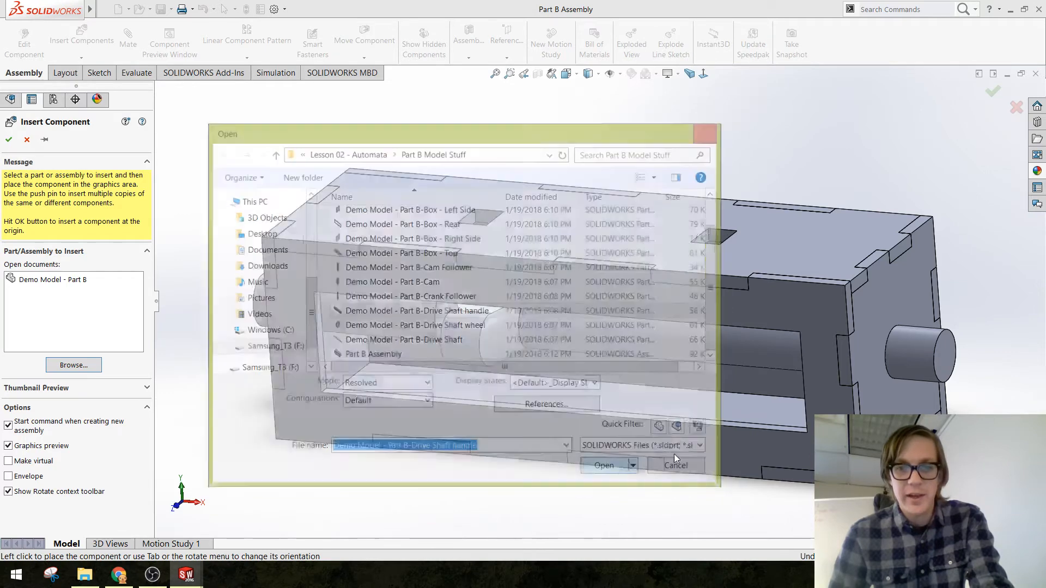
left_click(976, 301)
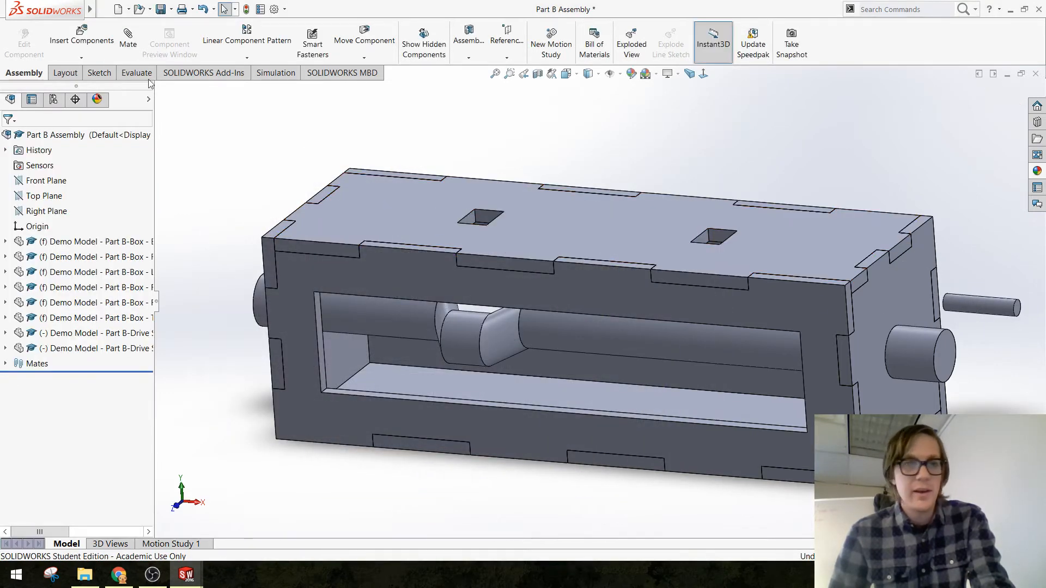
Insert the part "Demo Model - Part B-Drive Shaft wheel" and place it in front of the protruding shaft end
left_click(81, 38)
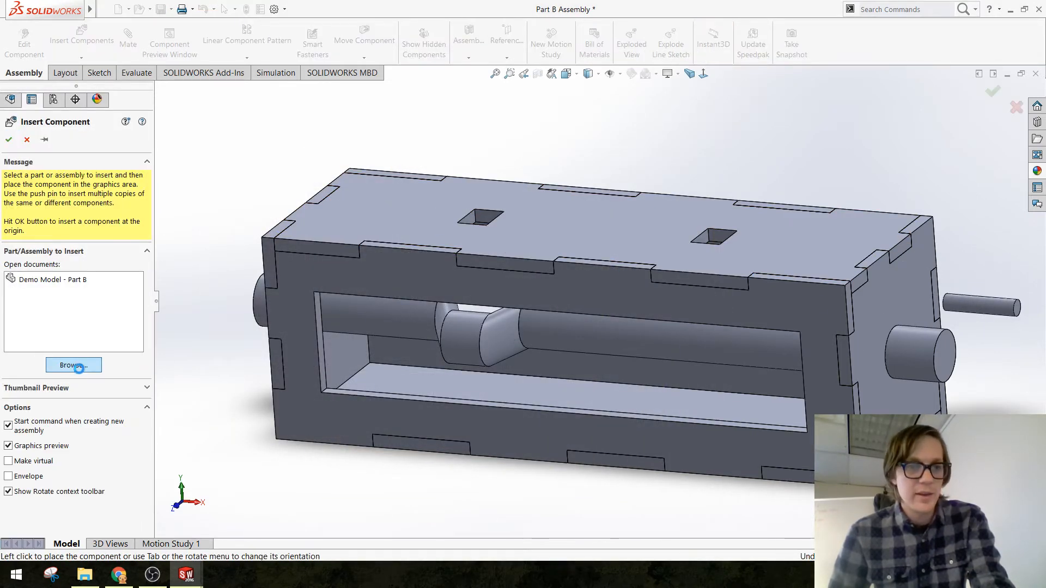
left_click(79, 366)
scroll(469, 327, "down", 1)
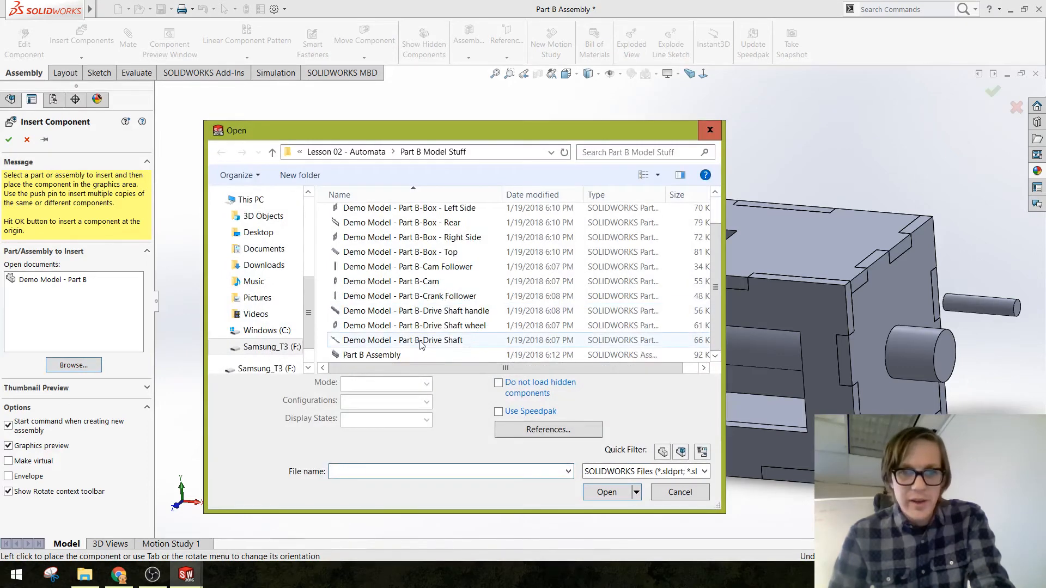
left_click(428, 326)
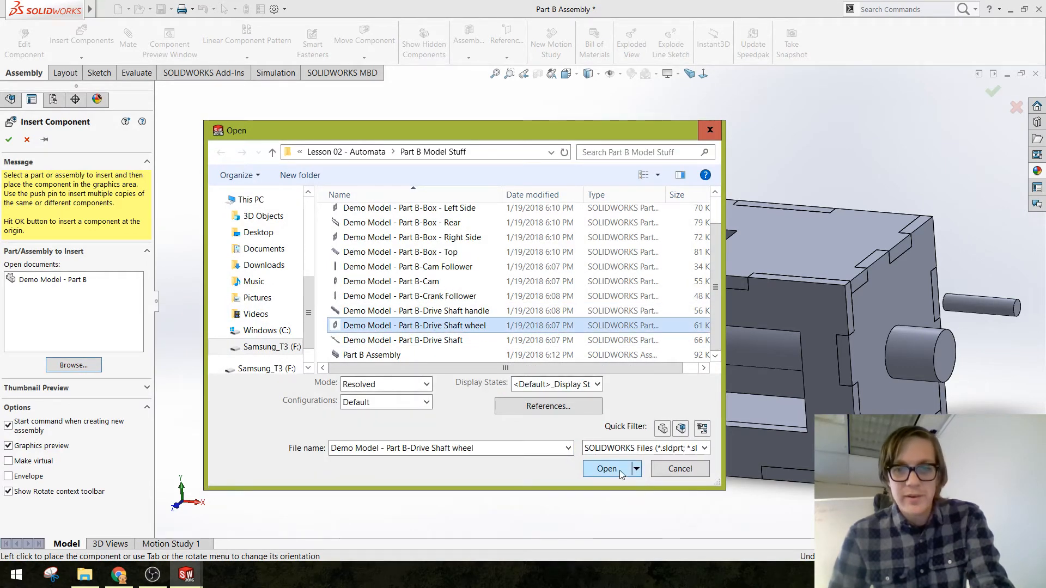
left_click(606, 468)
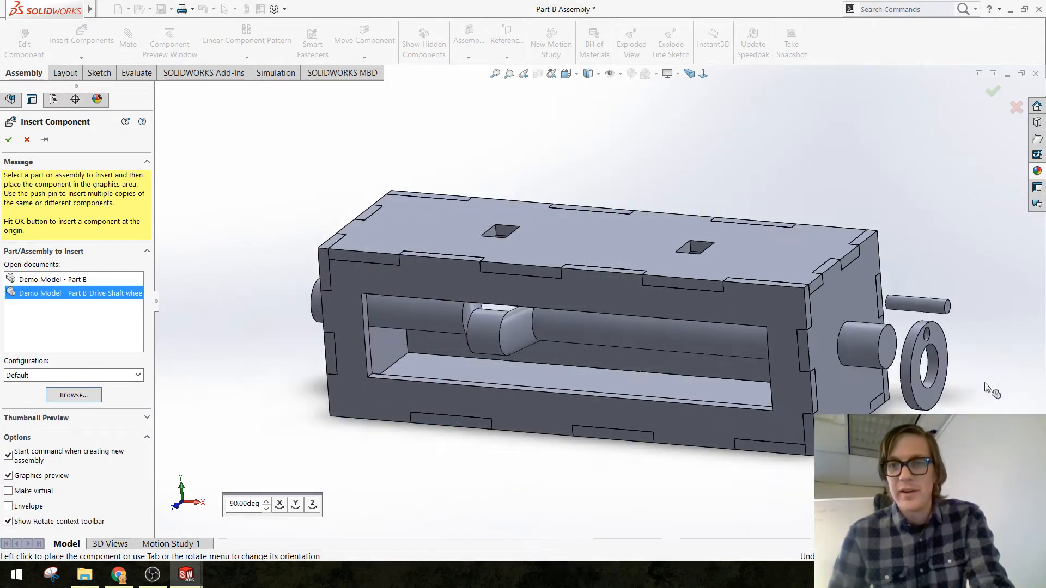
left_click(988, 379)
scroll(899, 384, "down", 4)
left_click_drag(936, 358, 737, 306)
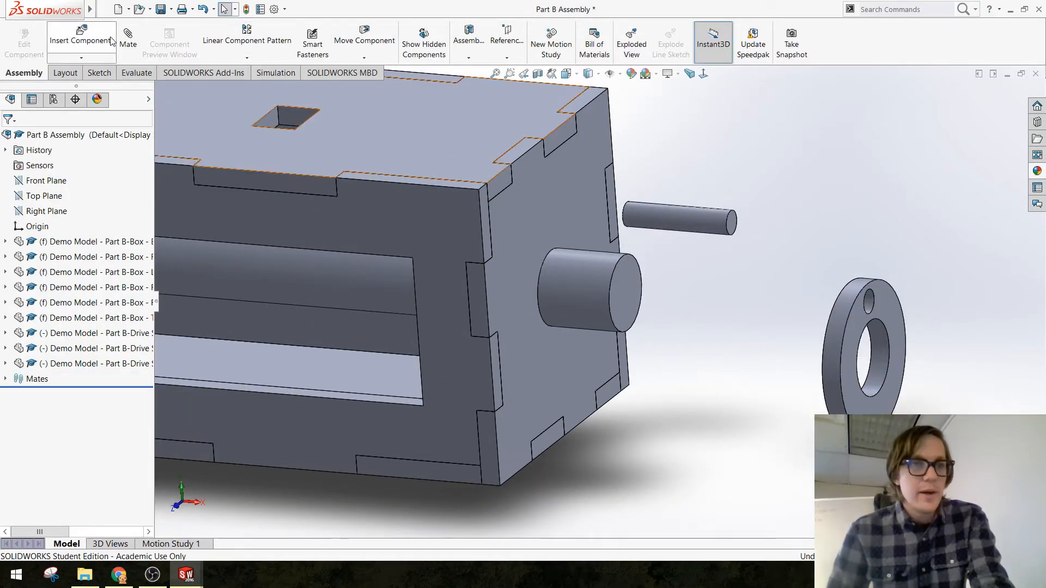
Add a concentric mate between the wheel's center hole and the cylindrical face of the drive shaft
left_click(128, 37)
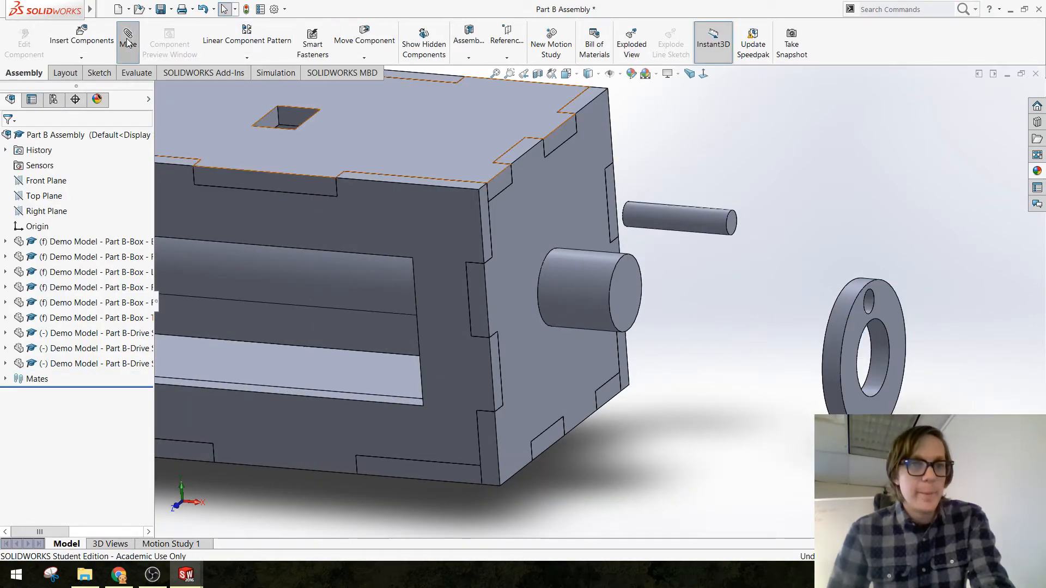
left_click(880, 348)
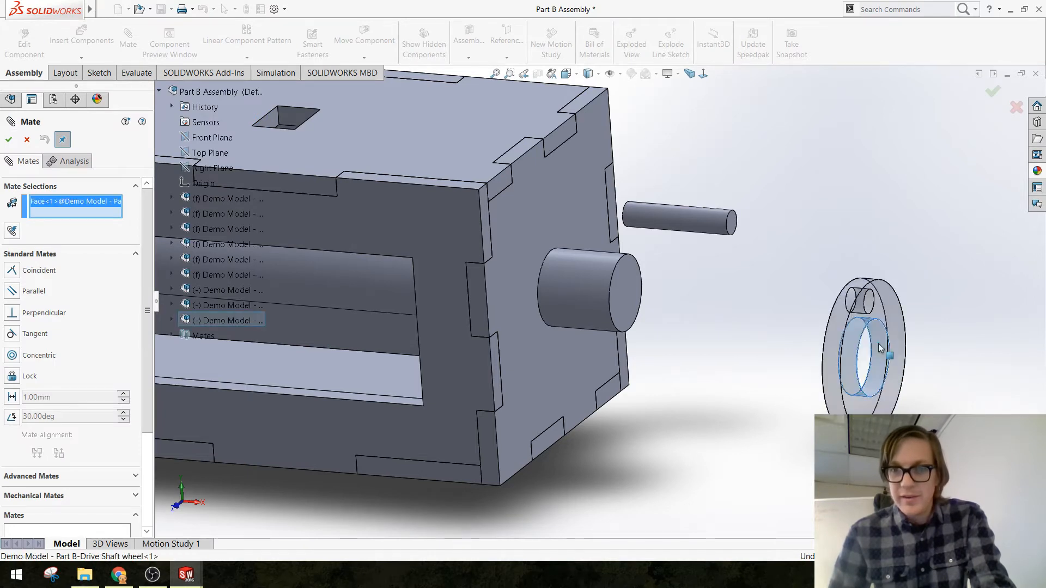
left_click(597, 293)
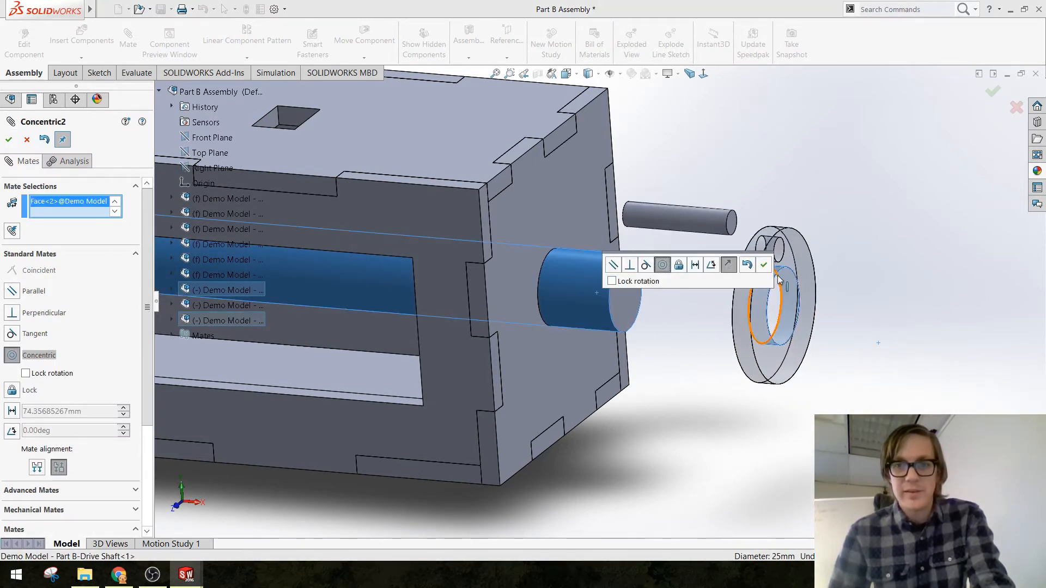
left_click(762, 266)
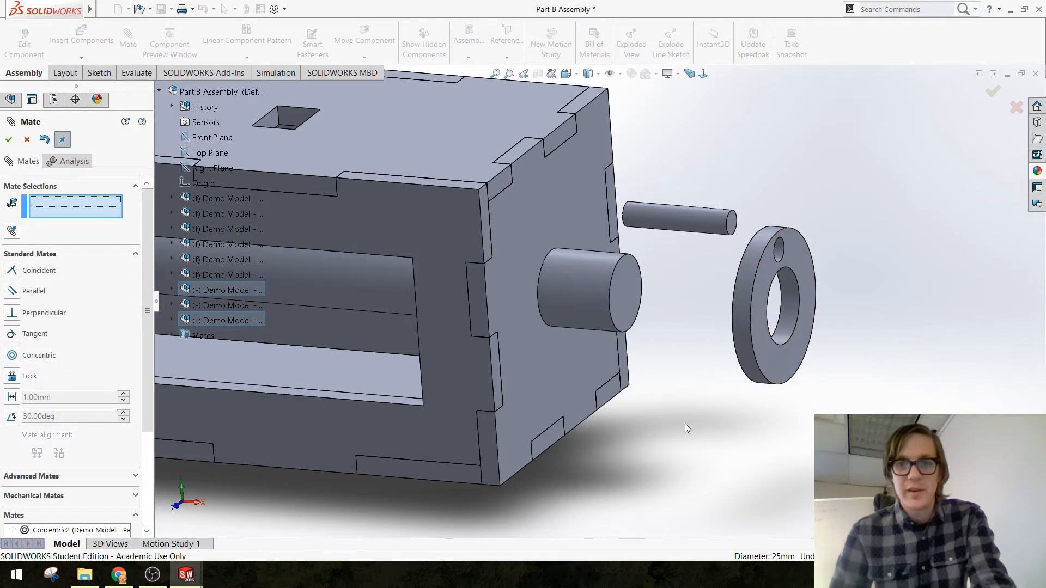
Add a coincident mate between the wheel's outer flat face and the drive shaft's end face, and finish mating
left_click(762, 294)
left_click(629, 293)
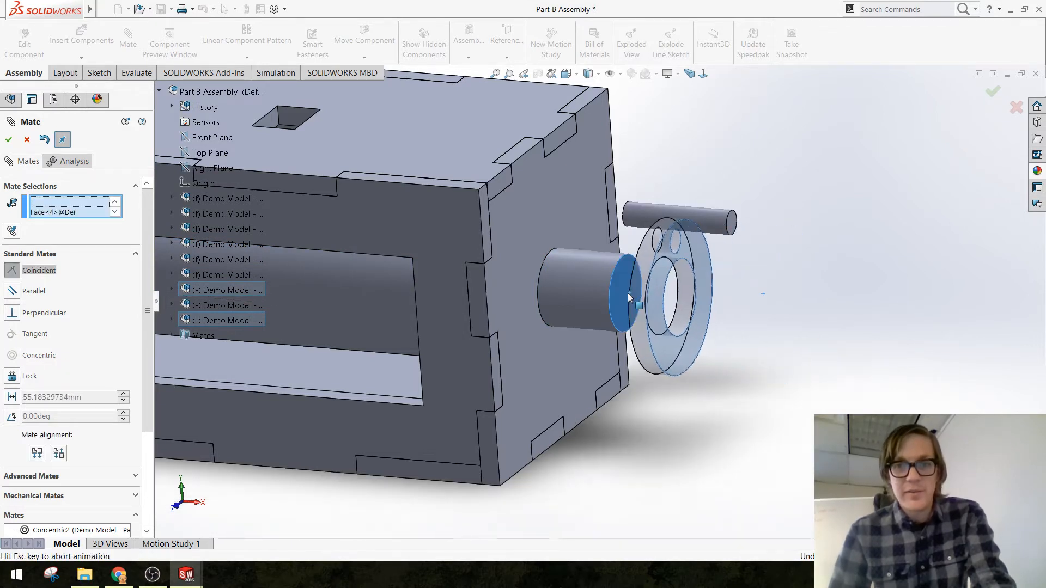
left_click(777, 266)
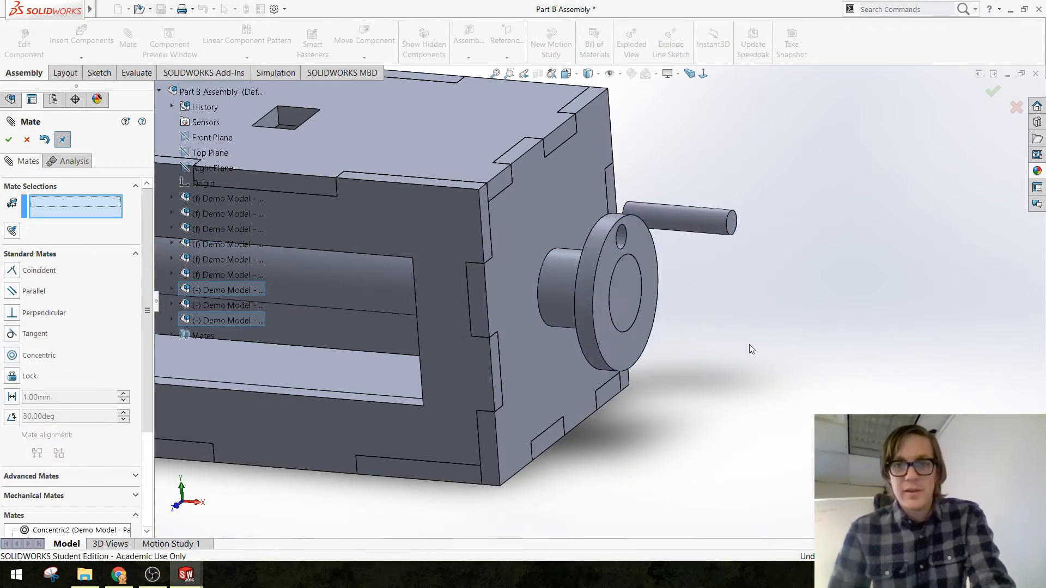
middle_click_drag(749, 348, 280, 210)
left_click(10, 140)
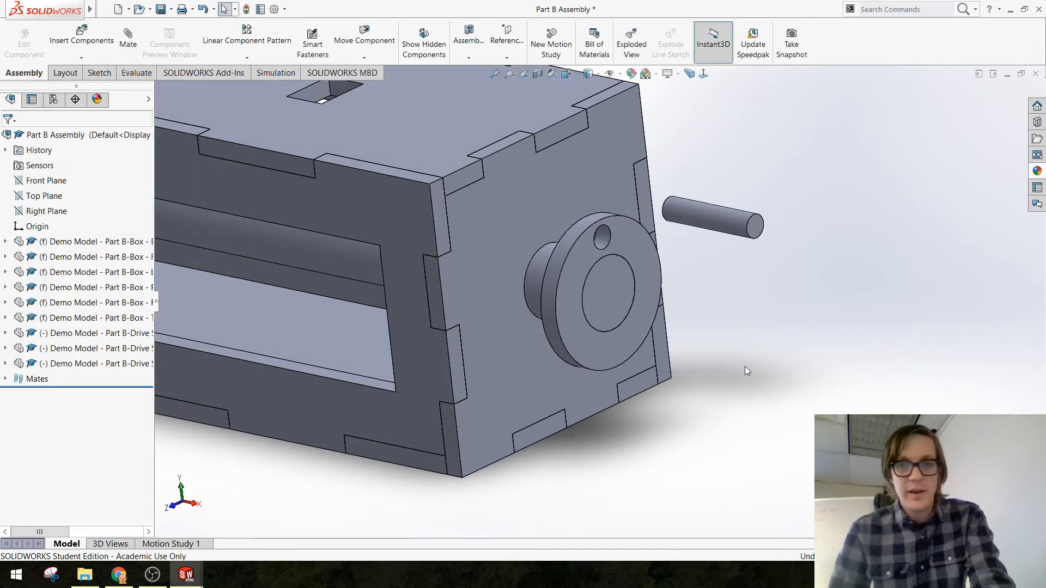
Rotate the wheel and the drive shaft separately to check whether they turn together
left_click_drag(593, 231, 663, 366)
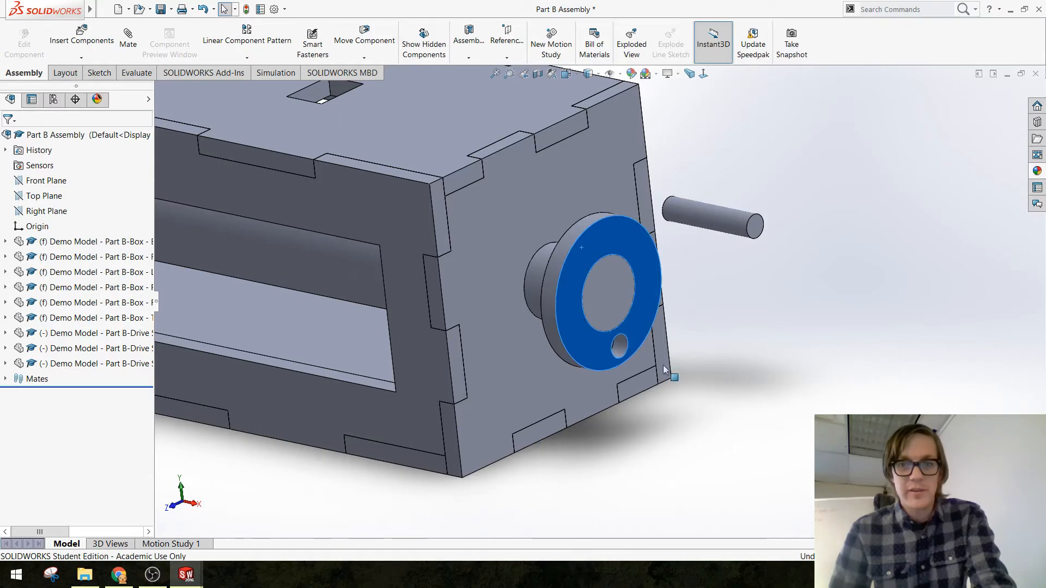
left_click_drag(708, 326, 499, 287)
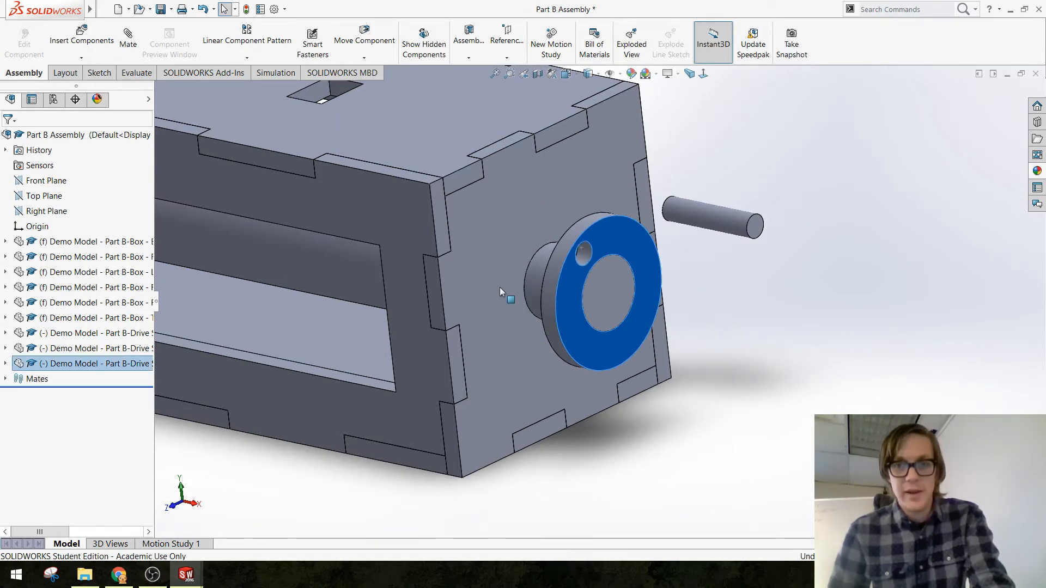
left_click_drag(612, 197, 533, 297)
scroll(534, 299, "up", 3)
middle_click_drag(439, 234, 475, 241)
left_click_drag(692, 286, 626, 309)
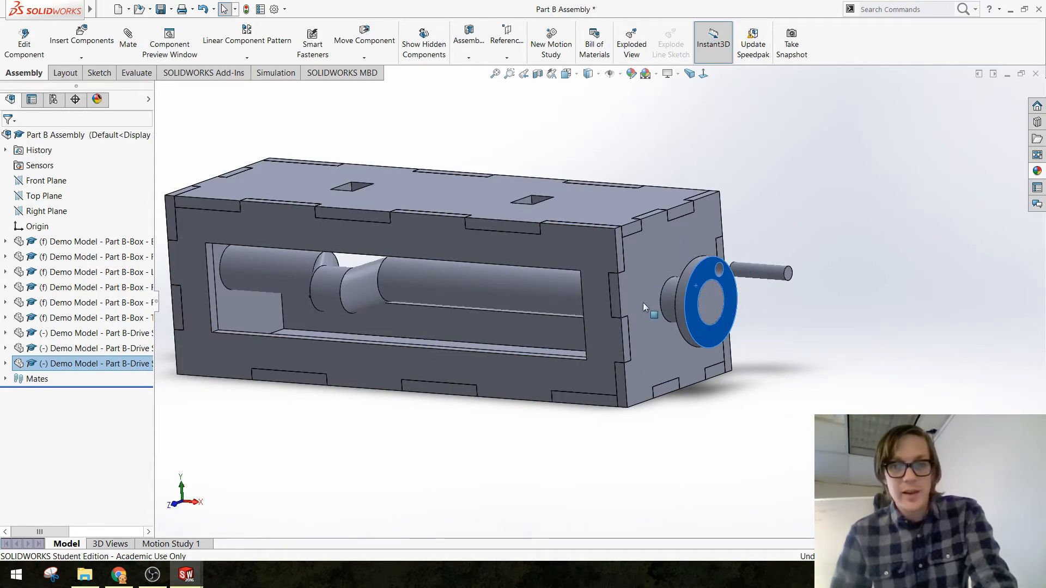
left_click_drag(643, 304, 737, 279)
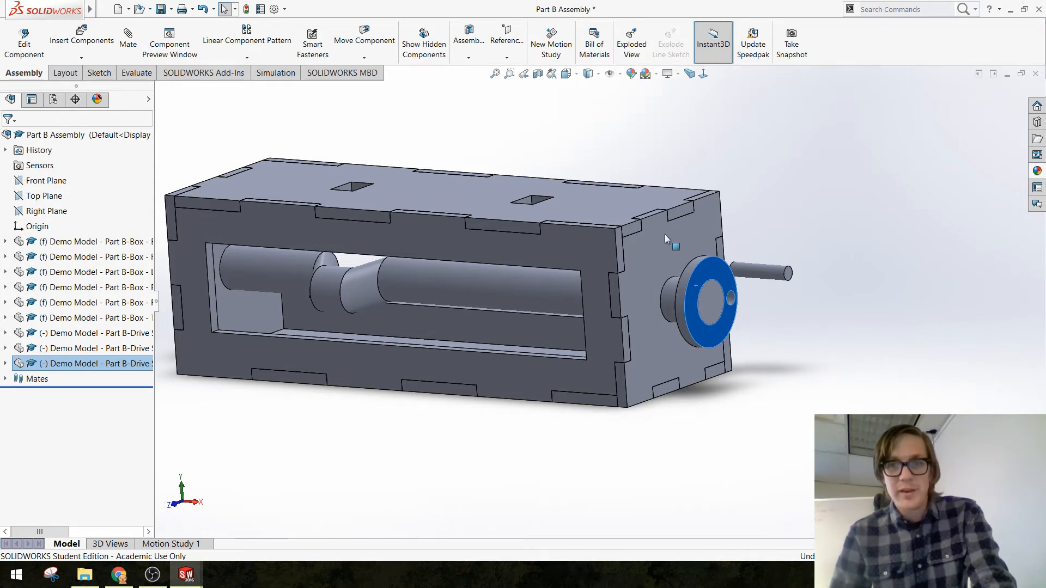
left_click(450, 280)
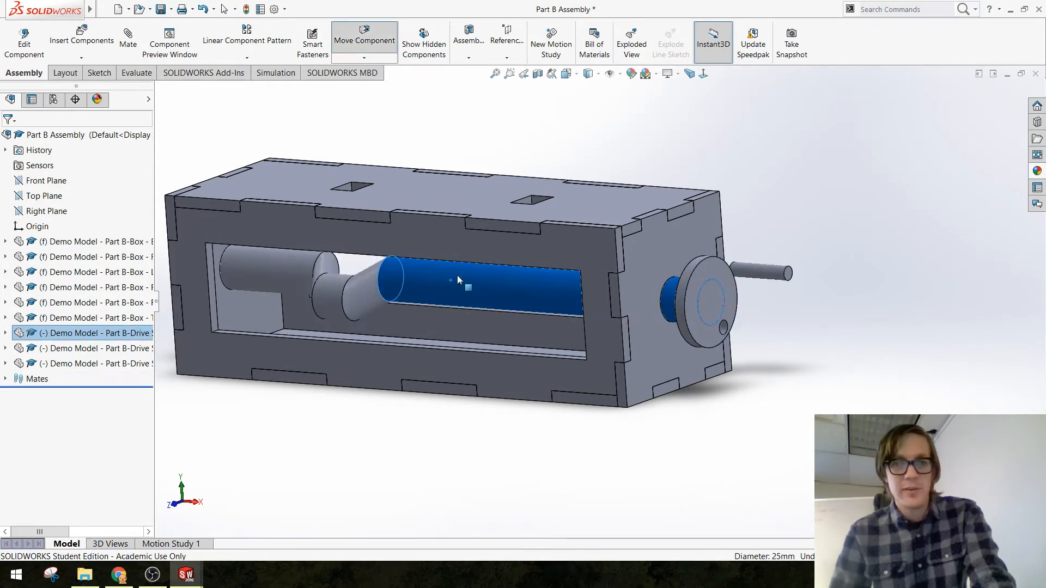
key("Escape")
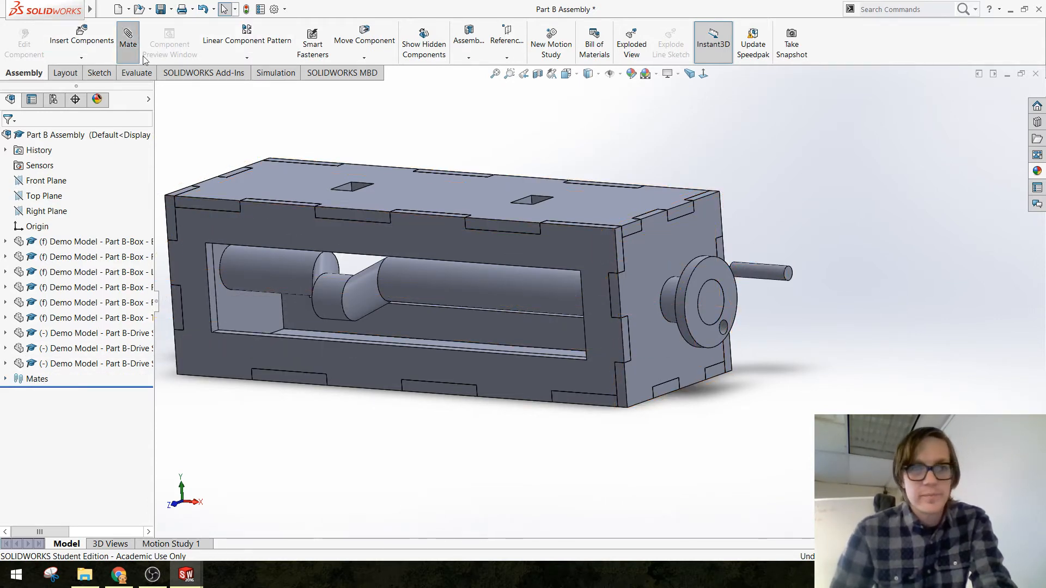
Add a coincident mate between the wheel's Top Plane and the drive shaft's Top Plane, and finish mating
left_click(128, 38)
left_click(172, 320)
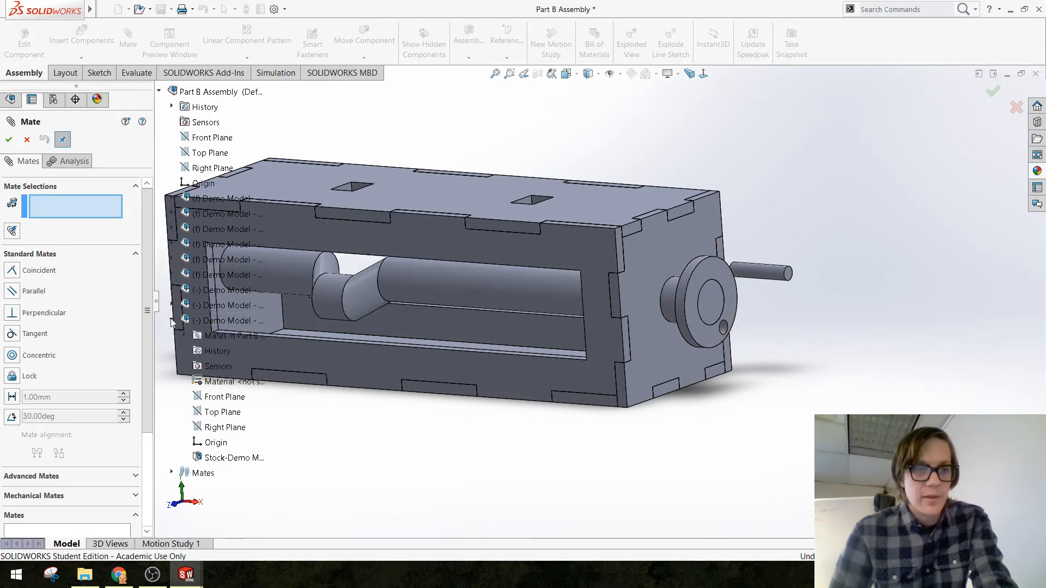
left_click(219, 413)
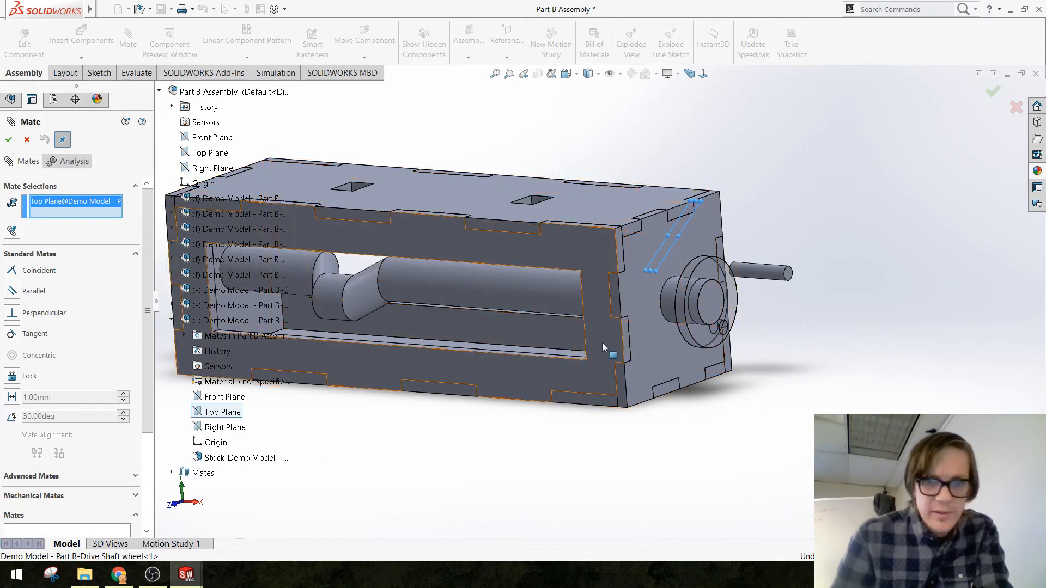
scroll(602, 342, "up", 3)
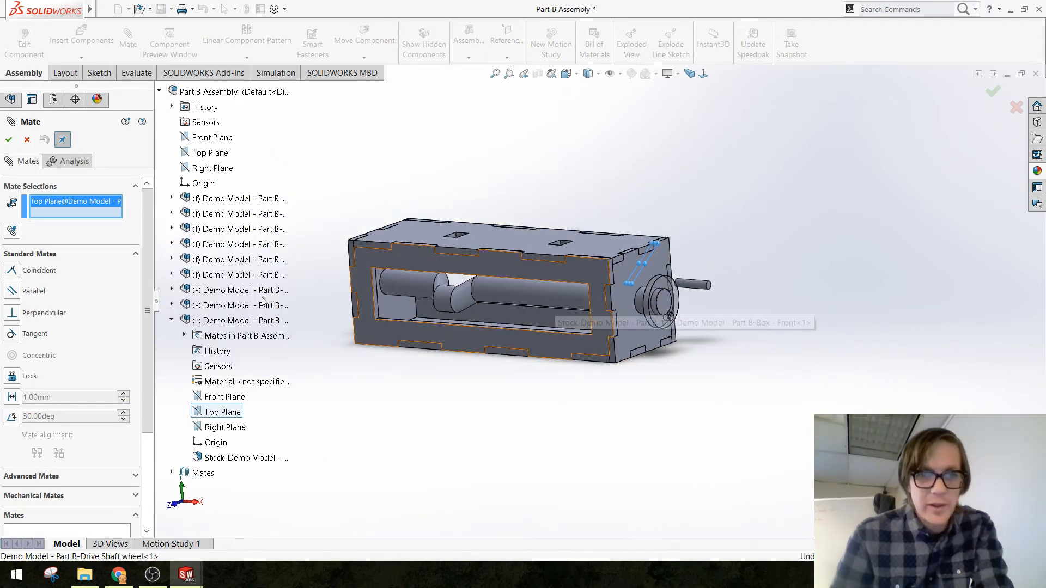
left_click(172, 290)
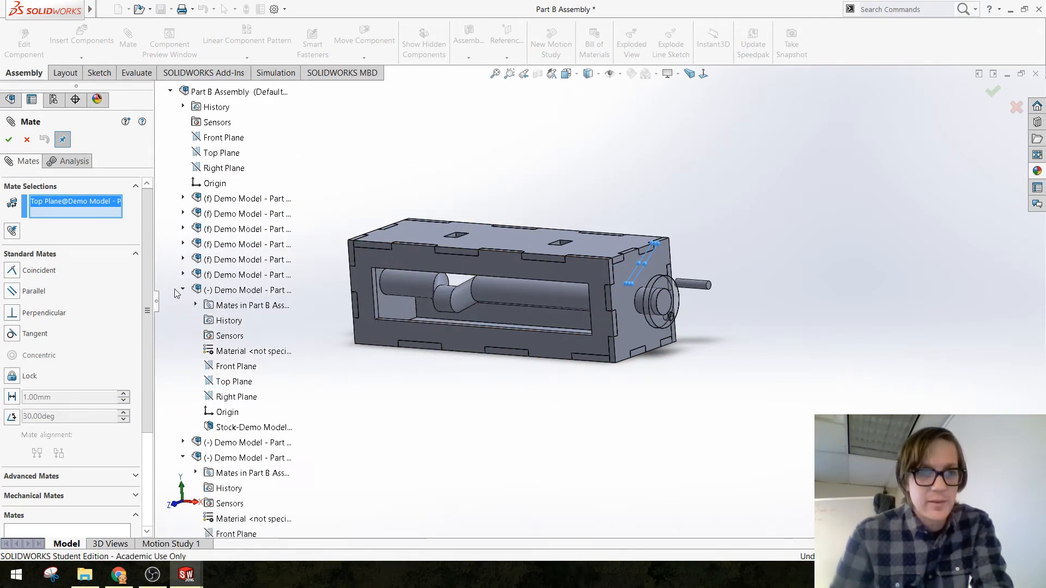
left_click(239, 382)
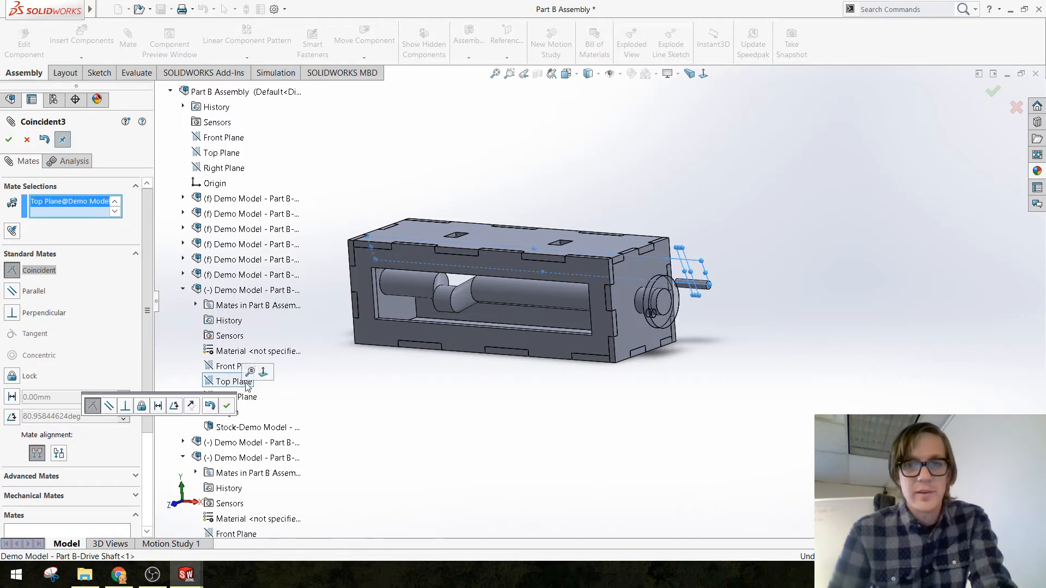
left_click(227, 406)
left_click(8, 139)
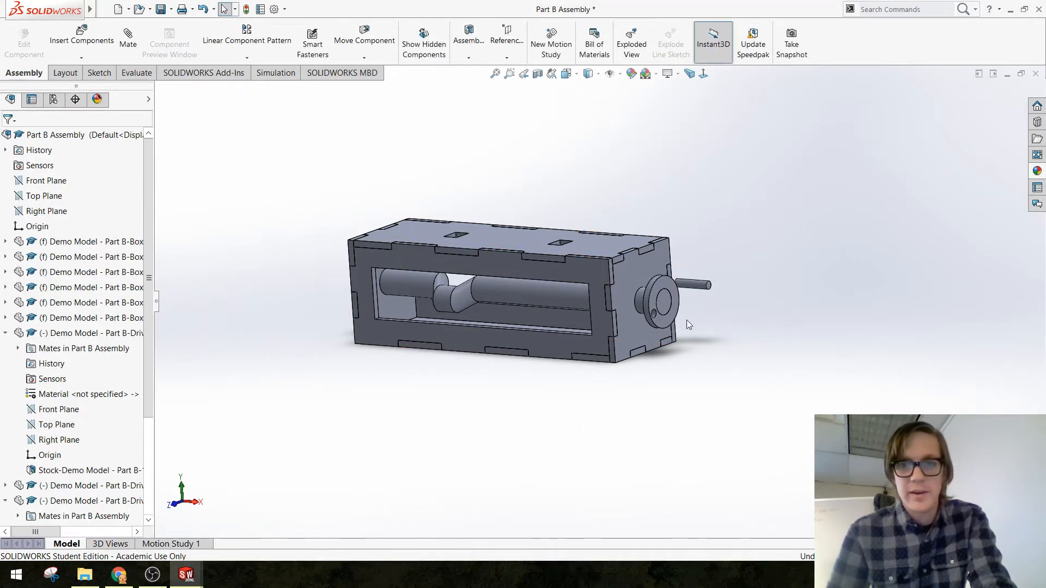
Rotate the wheel to check whether the drive shaft turns with it
scroll(656, 317, "down", 3)
left_click(646, 316)
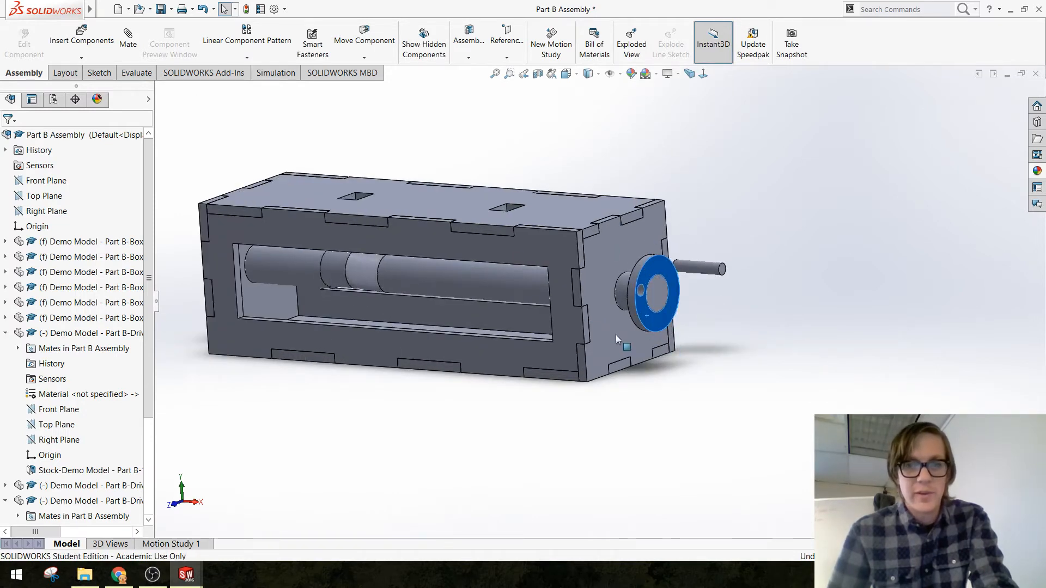
left_click_drag(615, 335, 640, 376)
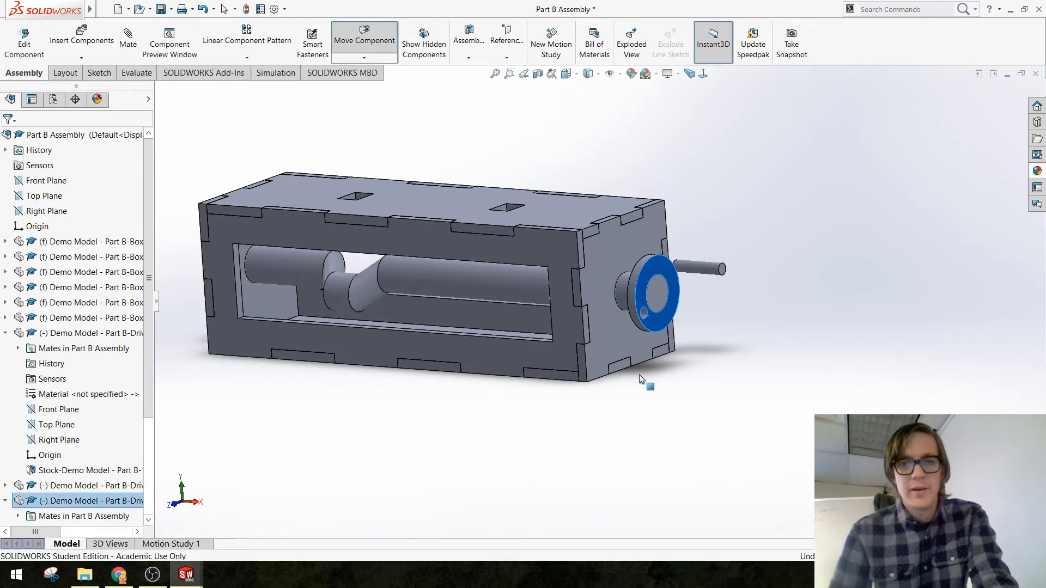
key("Escape")
scroll(649, 393, "down", 3)
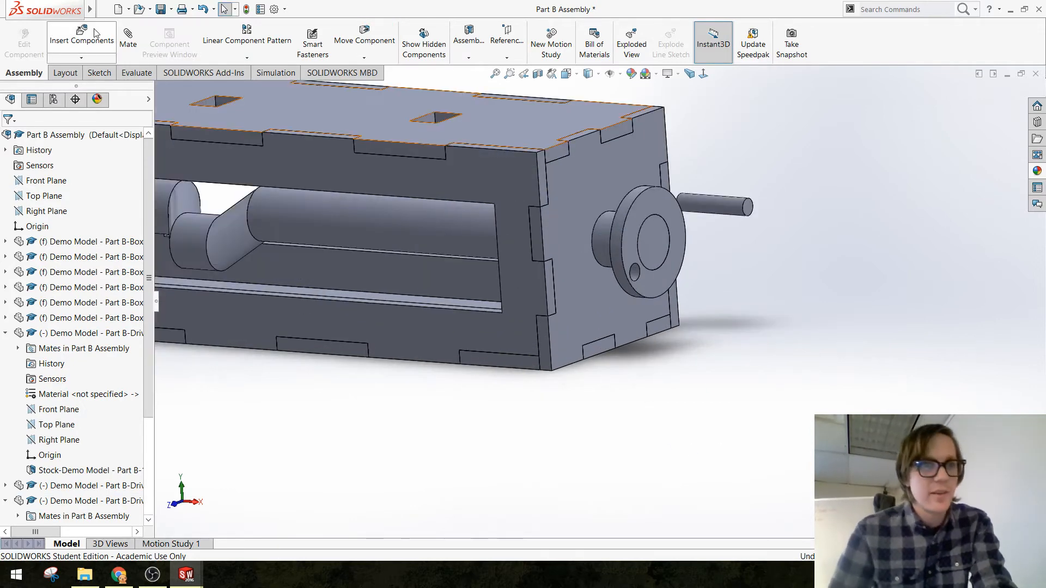
left_click(94, 34)
scroll(681, 229, "down", 4)
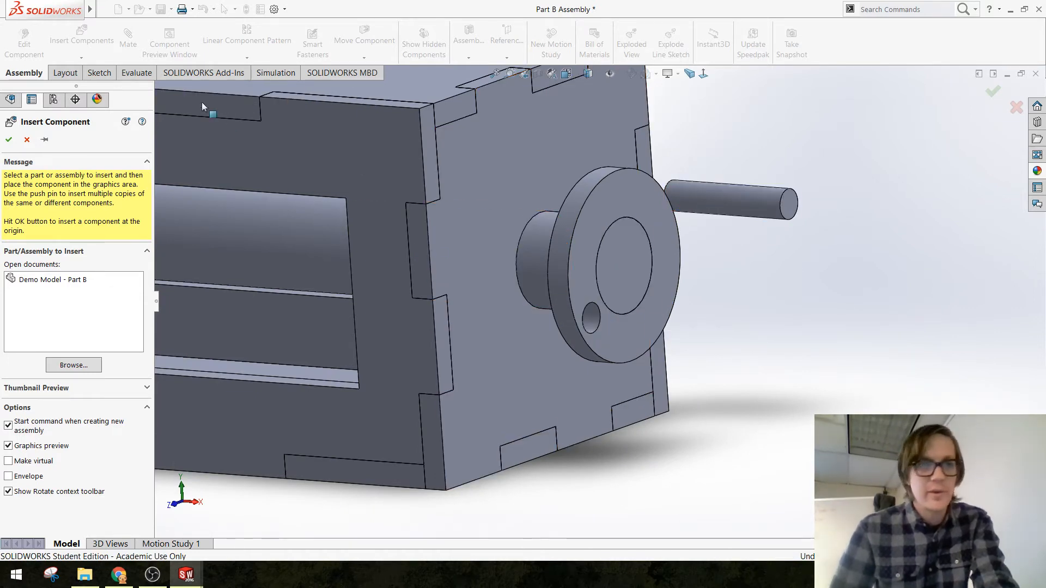
left_click(27, 141)
Add a concentric mate between the handle's cylindrical face and the small off-center hole in the wheel
left_click(128, 42)
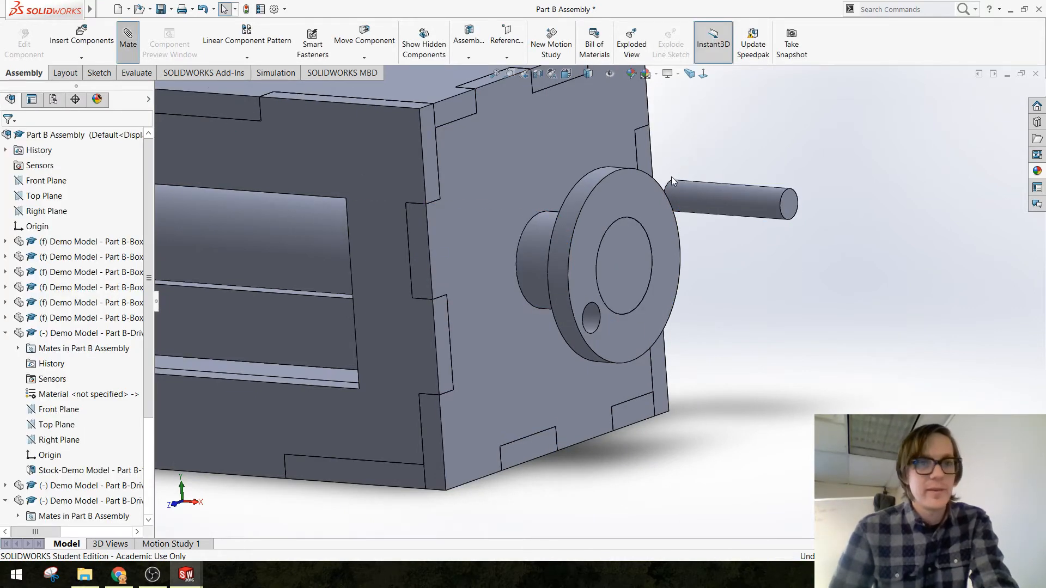
left_click(705, 193)
left_click(596, 320)
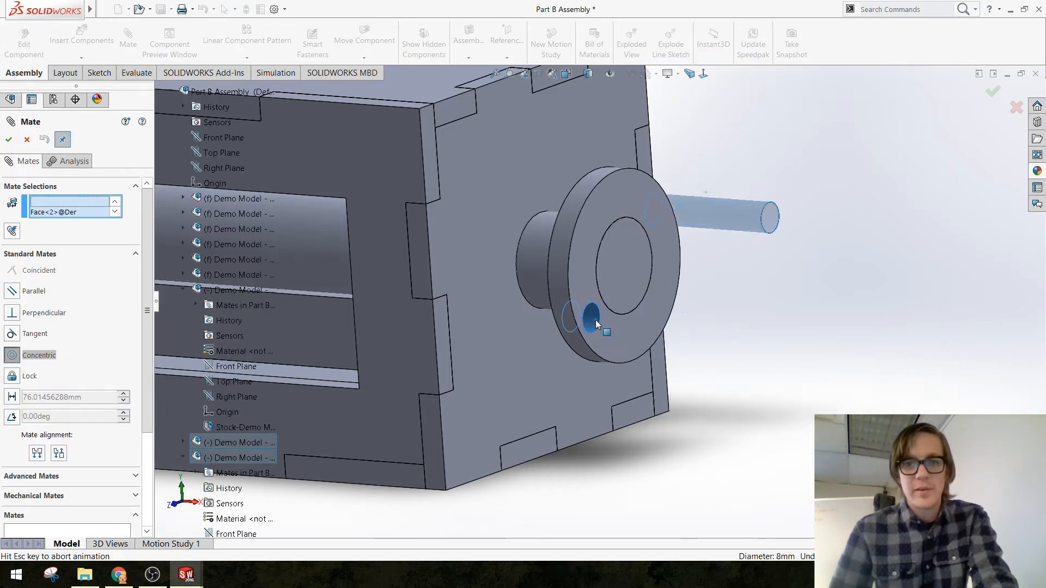
right_click(594, 323)
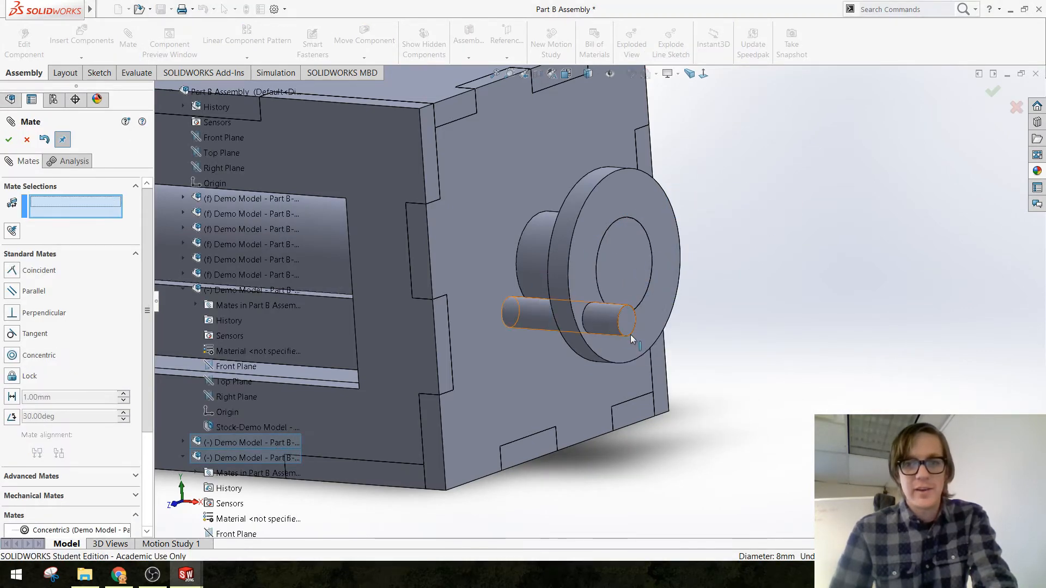
Slide the handle outward through the wheel, mate its inner end face coincident with the wheel's back face, and finish mating
middle_click_drag(532, 322, 685, 315)
scroll(508, 322, "down", 4)
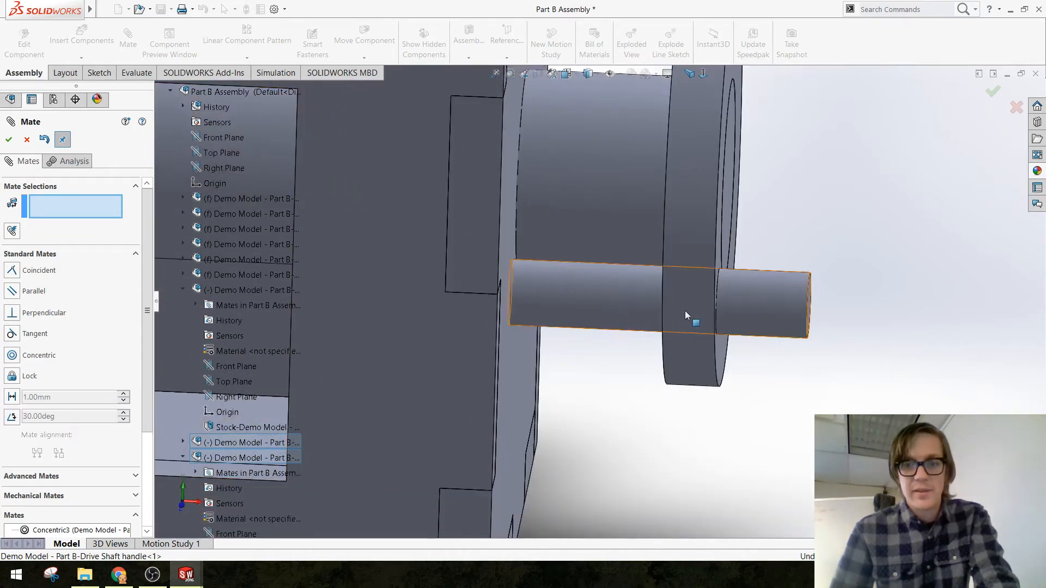
left_click_drag(623, 303, 801, 313)
middle_click_drag(655, 429, 674, 399)
left_click(544, 361)
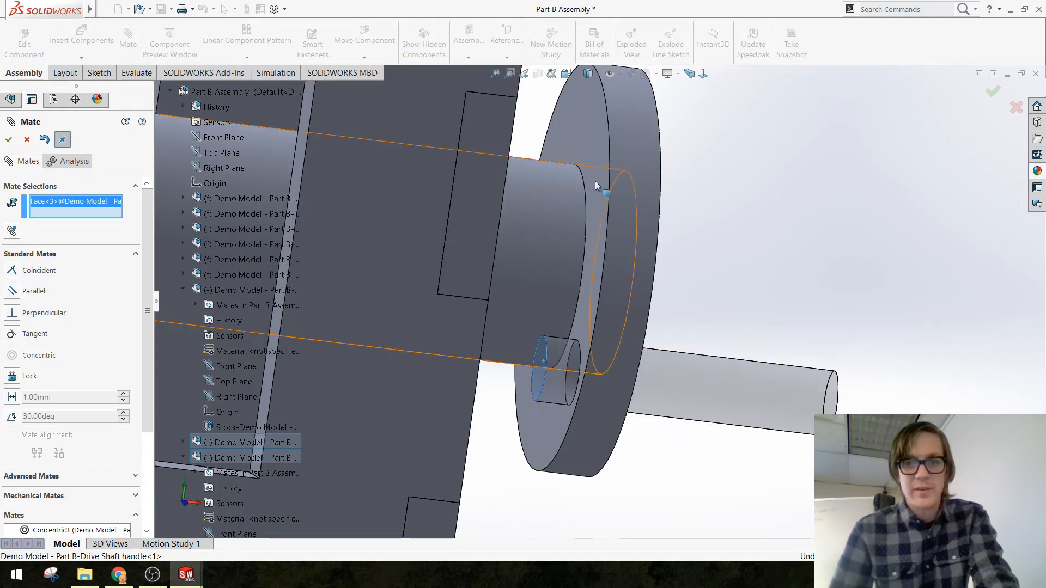
left_click(597, 136)
right_click(597, 136)
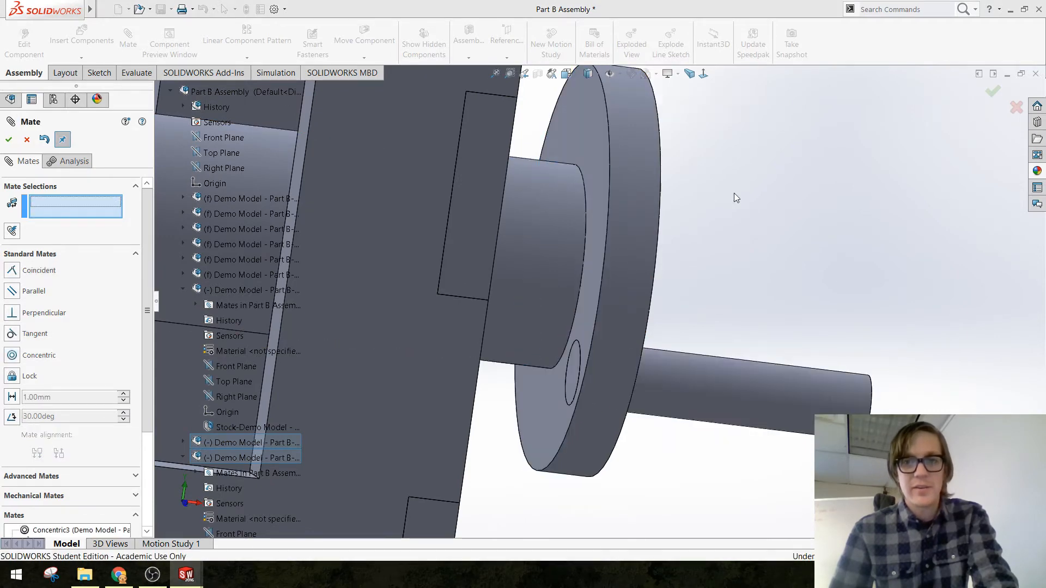
scroll(600, 300, "up", 5)
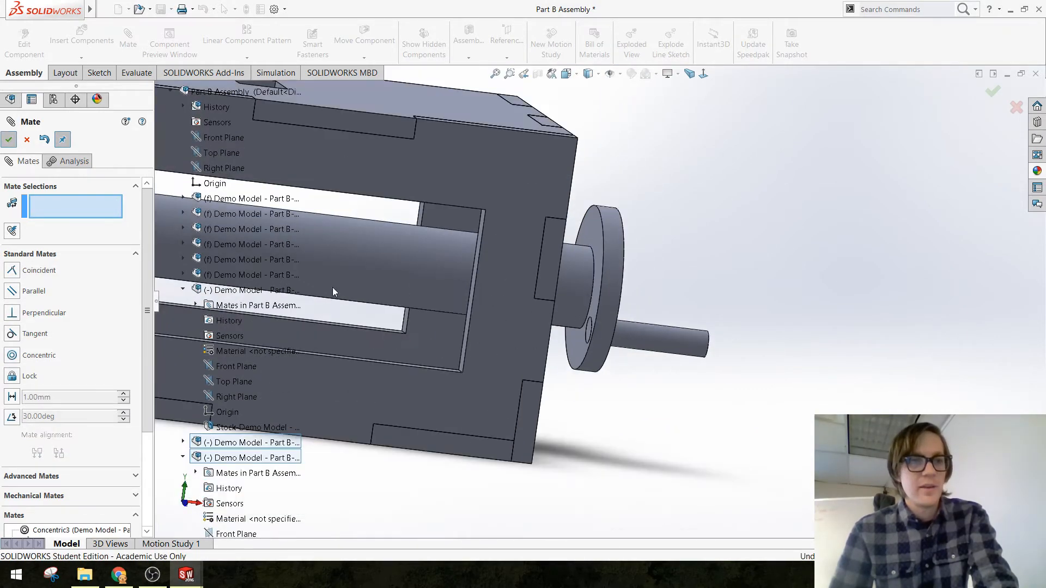
Turn the handle to test the drive shaft's rotation, and rebuild and save the assembly
middle_click_drag(425, 330, 362, 321)
scroll(365, 272, "up", 6)
scroll(367, 266, "down", 2)
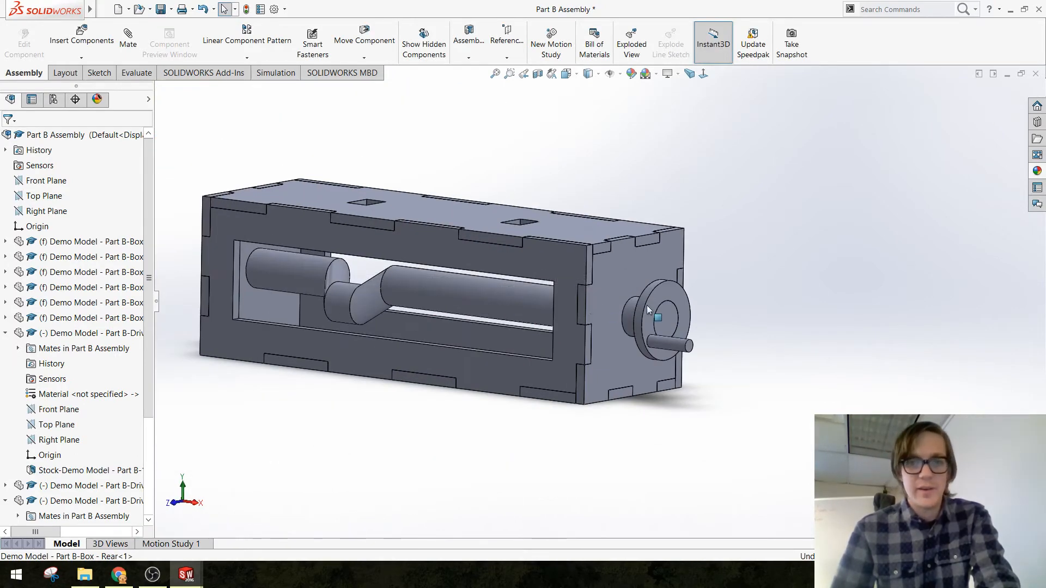
left_click_drag(670, 338, 768, 411)
left_click(768, 411)
key("ctrl+s")
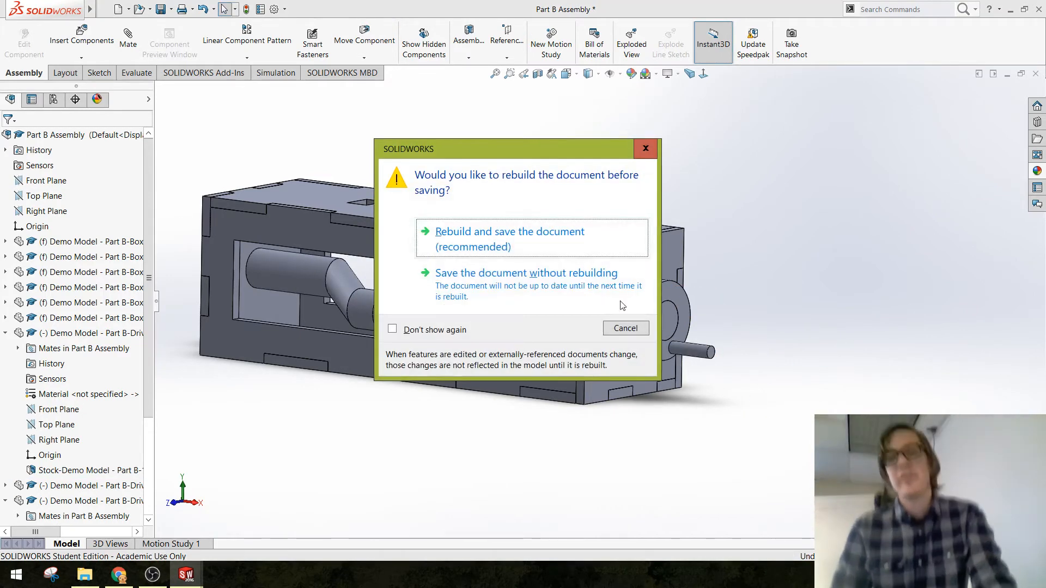
left_click(511, 245)
middle_click_drag(481, 335, 538, 336)
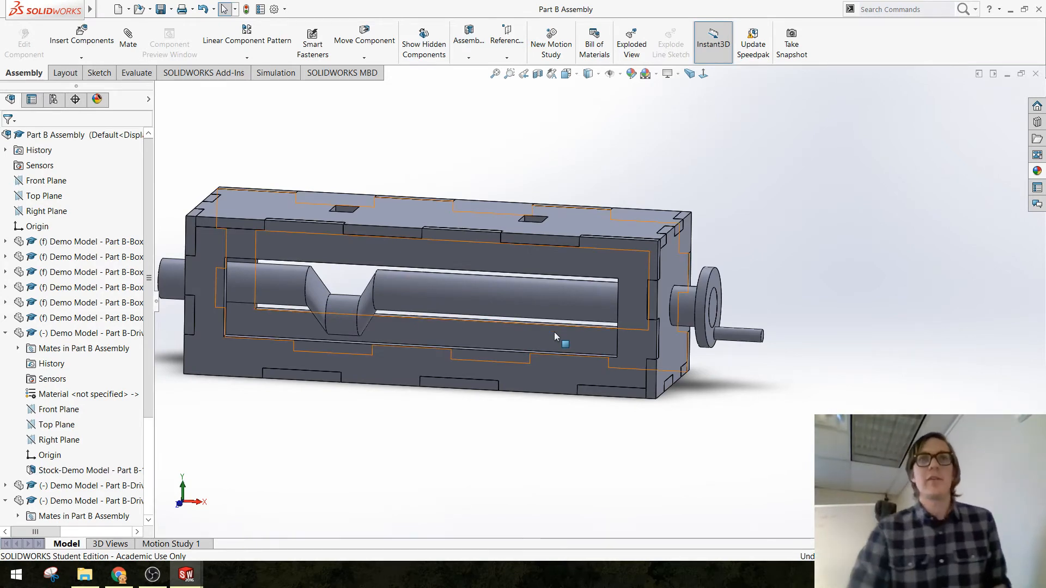
middle_click_drag(488, 300, 456, 352)
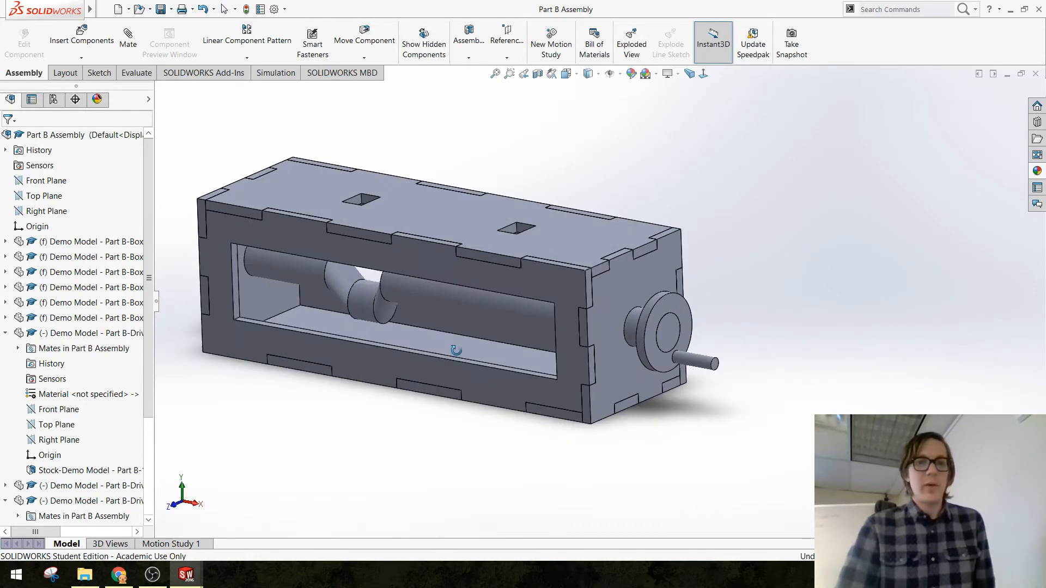
scroll(454, 297, "up", 2)
scroll(454, 295, "down", 2)
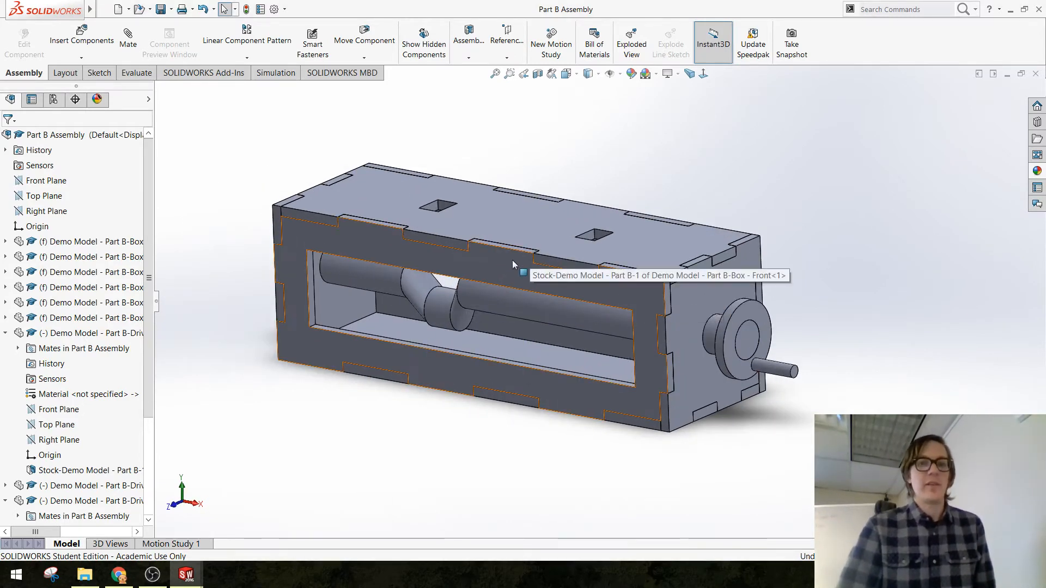
mouse_move(512, 259)
middle_mouse_down()
mouse_move(553, 213)
mouse_move(509, 238)
mouse_move(531, 255)
middle_mouse_up()
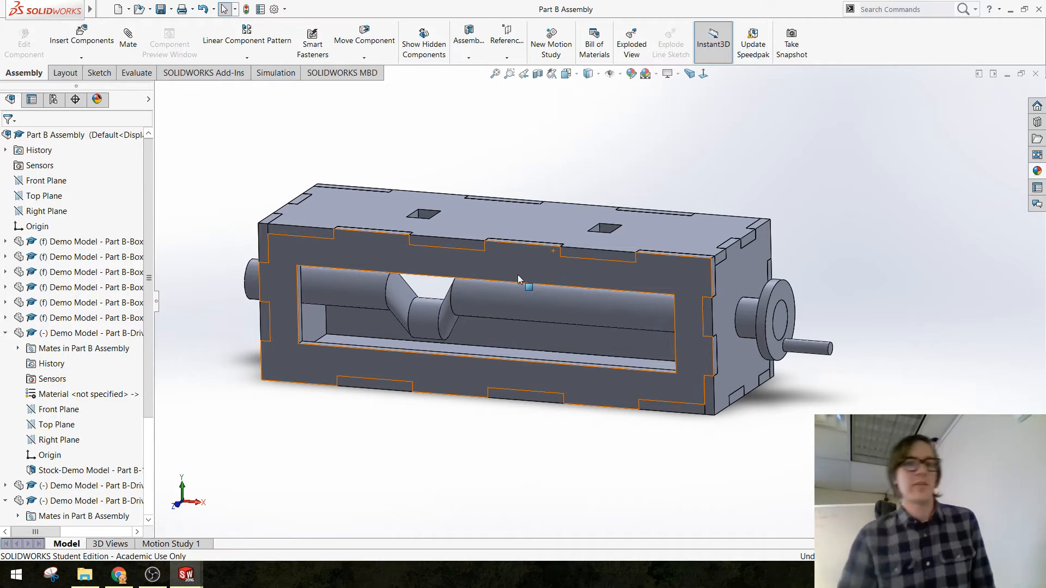
scroll(489, 286, "down", 3)
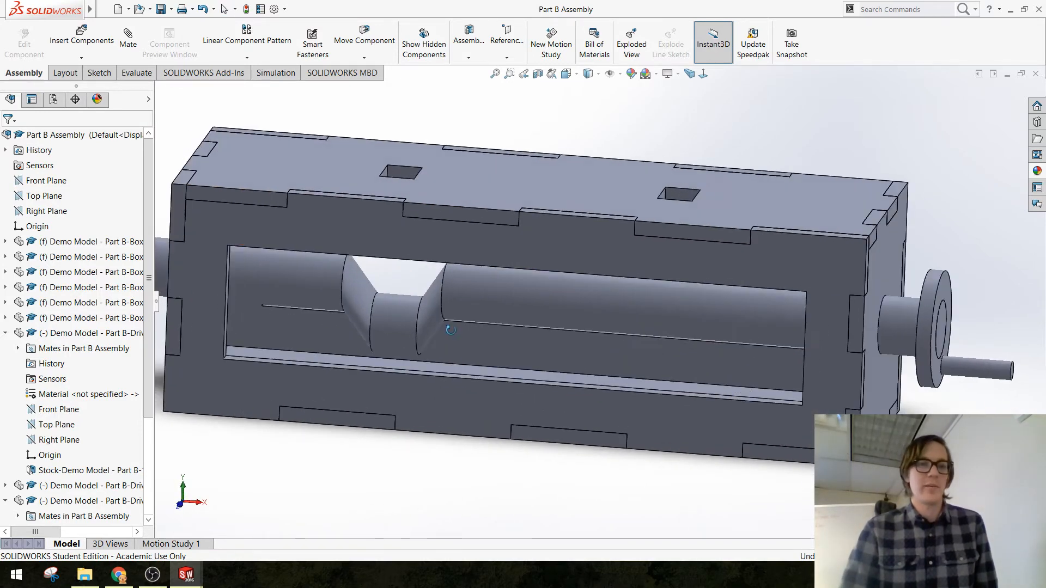
Insert the part "Demo Model - Part B-Crank Follower" and place it beside the box, near the free end of the drive shaft
left_click(5, 333)
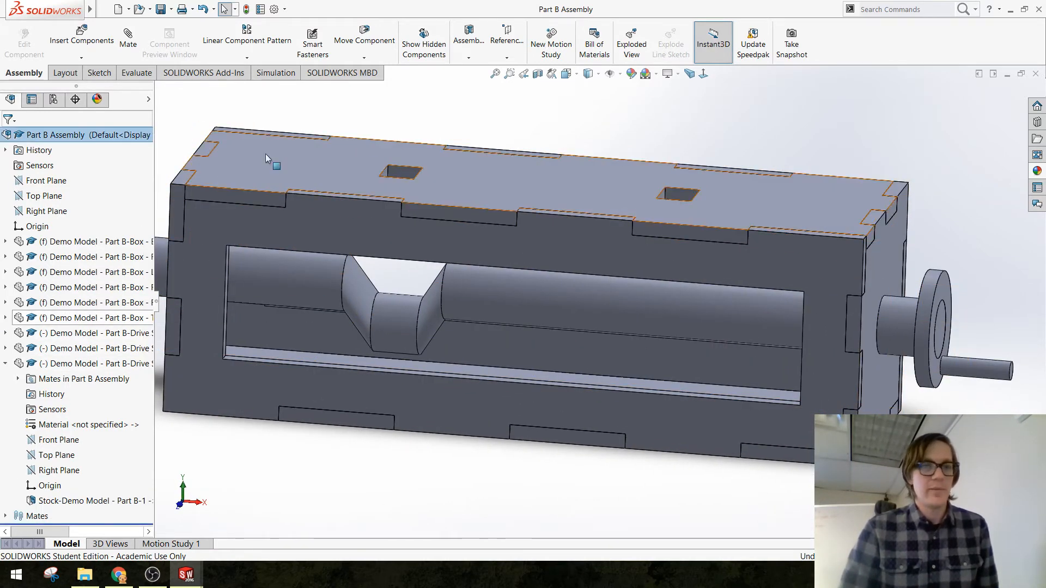
left_click(66, 42)
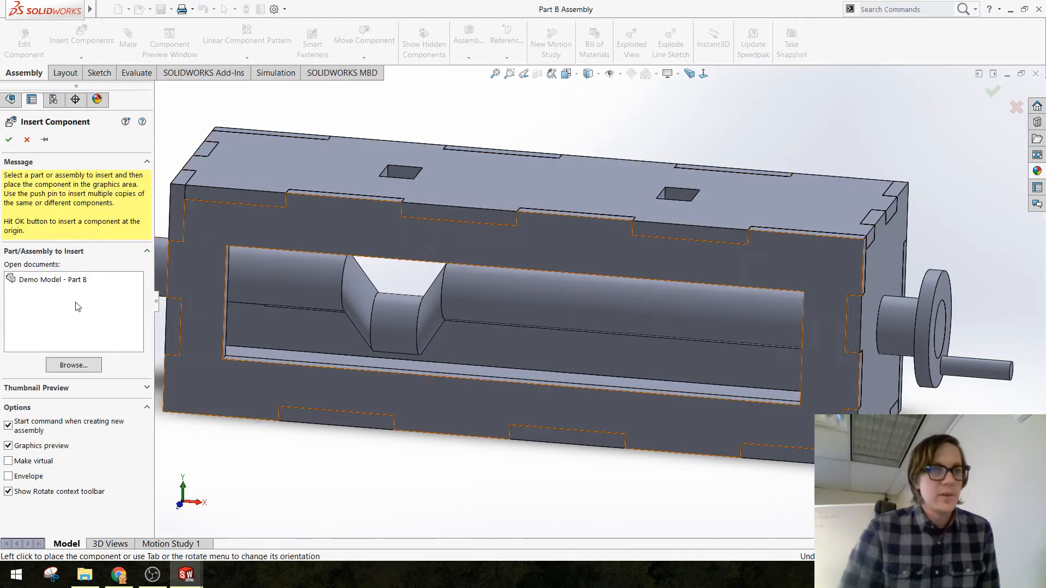
left_click(74, 365)
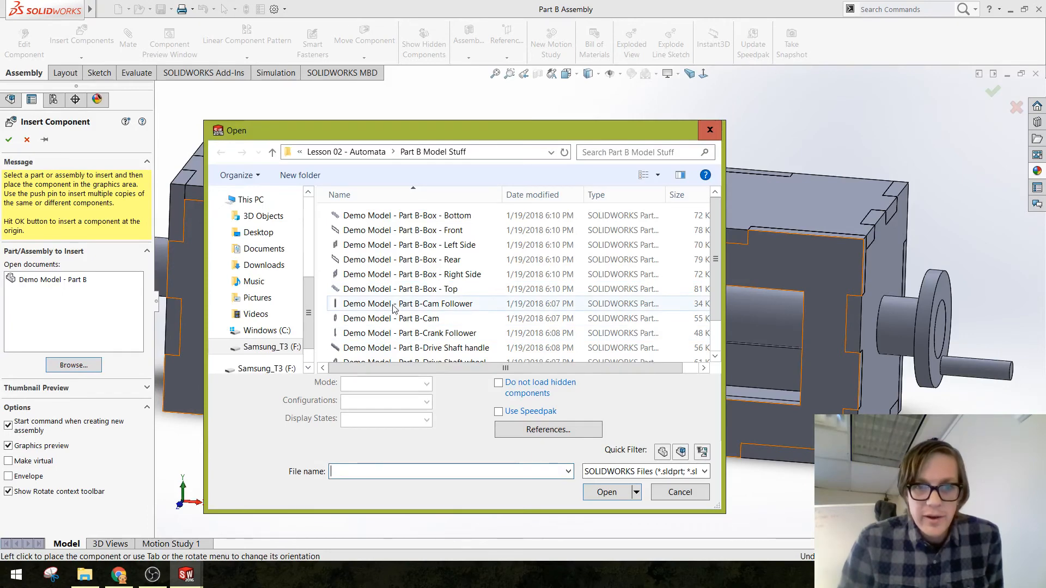
scroll(395, 311, "down", 1)
left_click(405, 295)
left_click(607, 469)
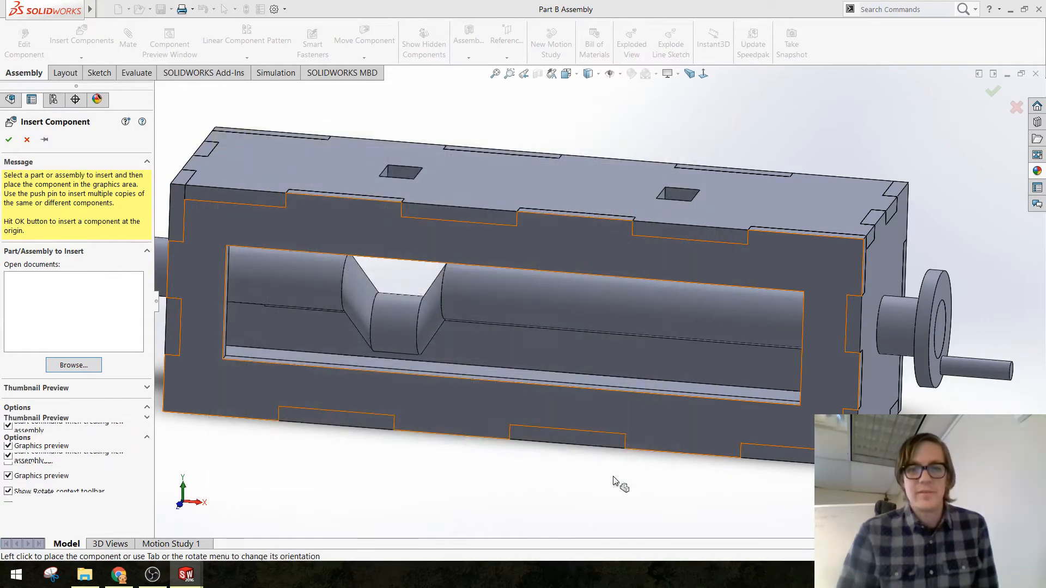
scroll(549, 365, "up", 5)
left_click(420, 229)
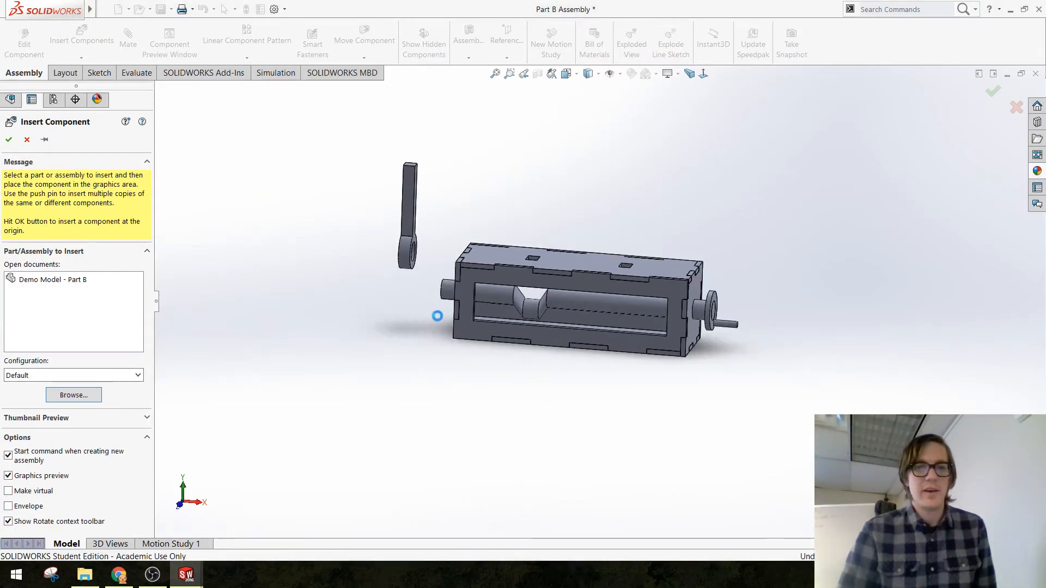
Add a concentric mate between the crank follower's ring hole and the offset crank section of the drive shaft
middle_click_drag(436, 311, 453, 292)
scroll(441, 292, "down", 3)
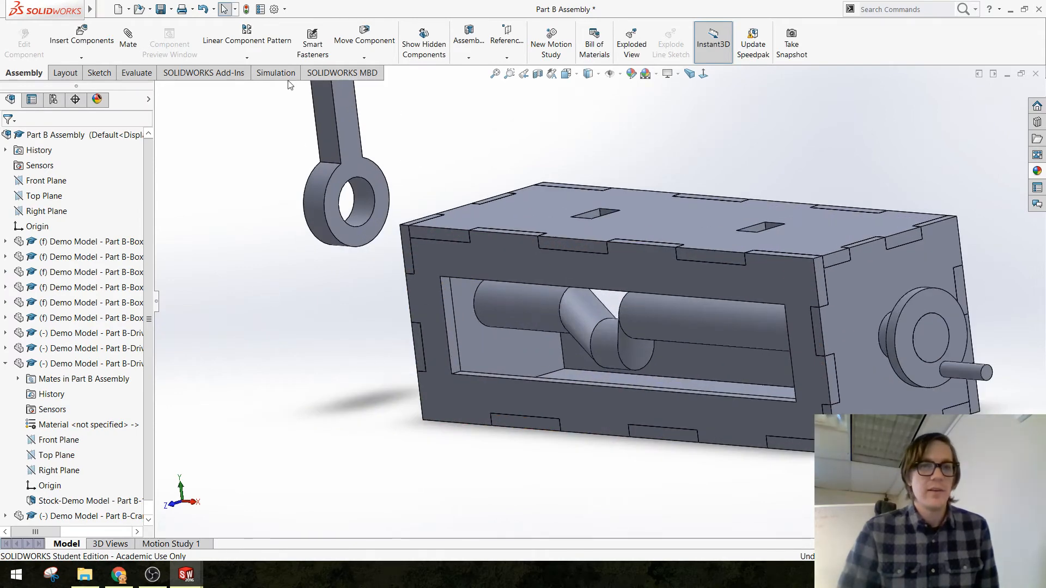
left_click(128, 42)
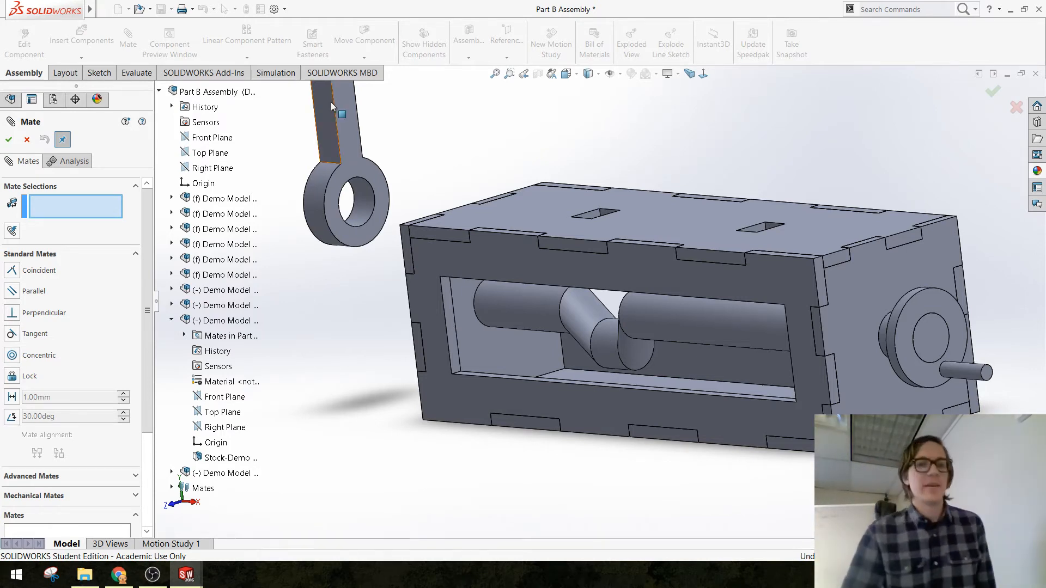
left_click(368, 198)
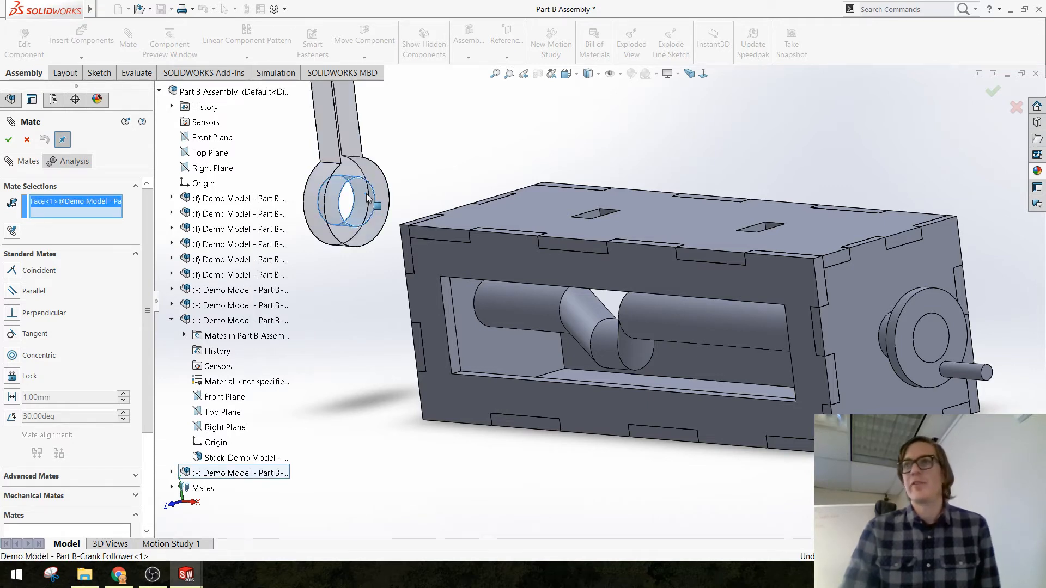
left_click(606, 349)
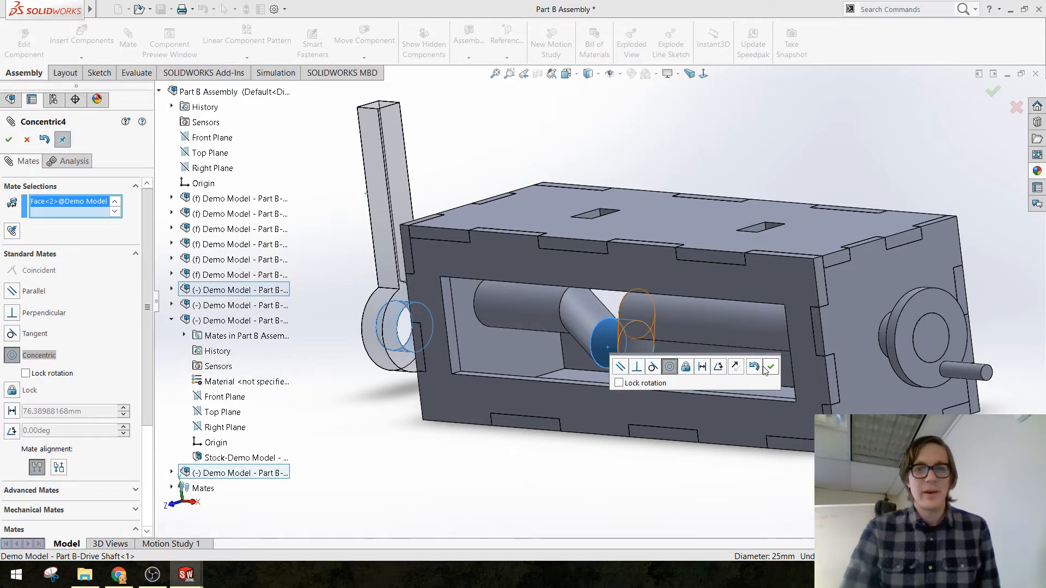
left_click(769, 367)
Mate the crank follower's flat side face coincident with the side wall of the box-top slot above the crank, and finish mating
mouse_move(443, 474)
middle_mouse_down()
mouse_move(425, 483)
mouse_move(435, 460)
middle_mouse_up()
scroll(506, 490, "up", 3)
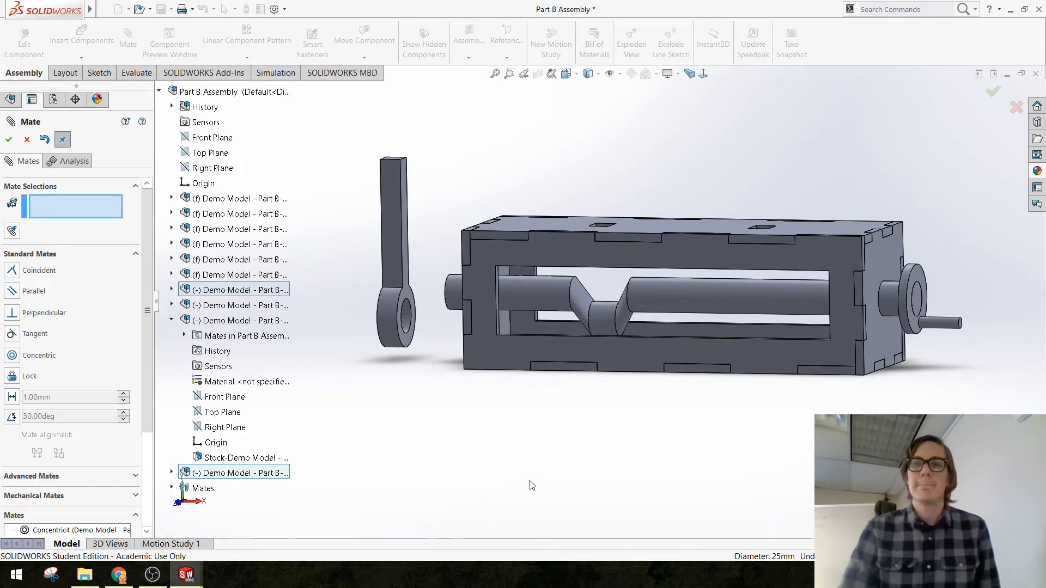
left_click(410, 299)
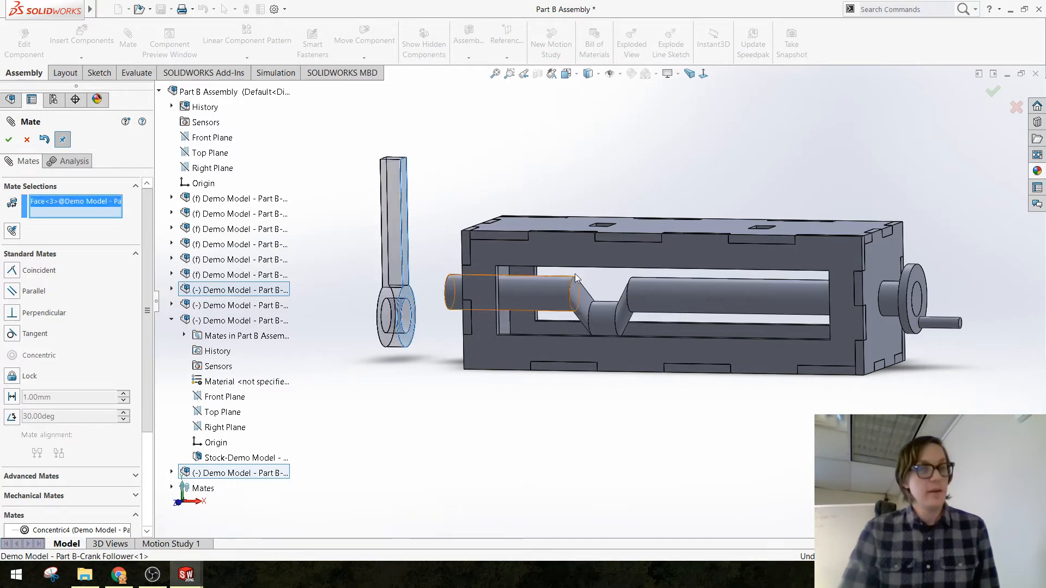
middle_click_drag(409, 299, 627, 223)
scroll(627, 223, "down", 3)
middle_click_drag(615, 262, 676, 325)
left_click(555, 236)
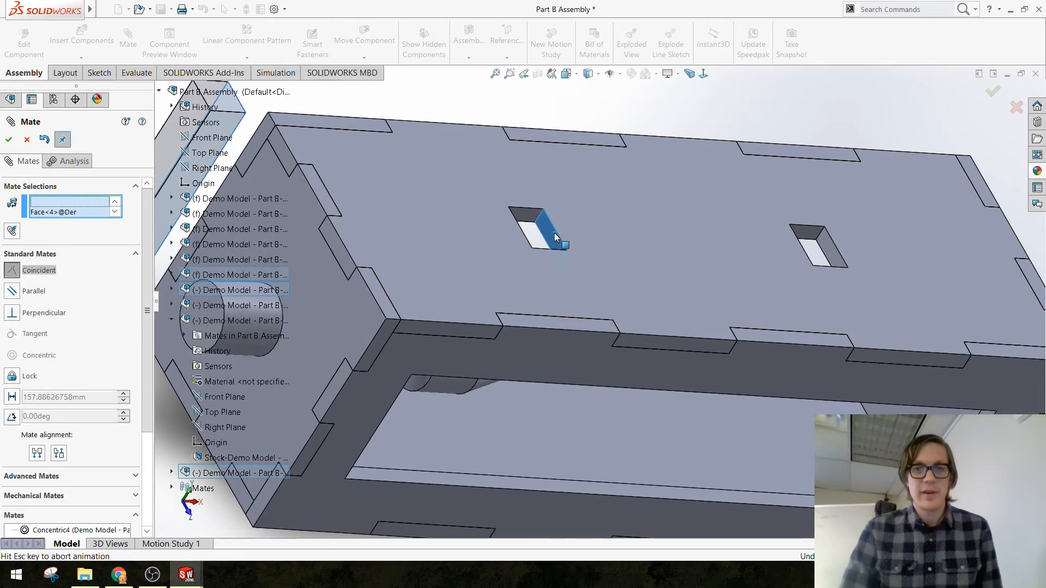
right_click(555, 237)
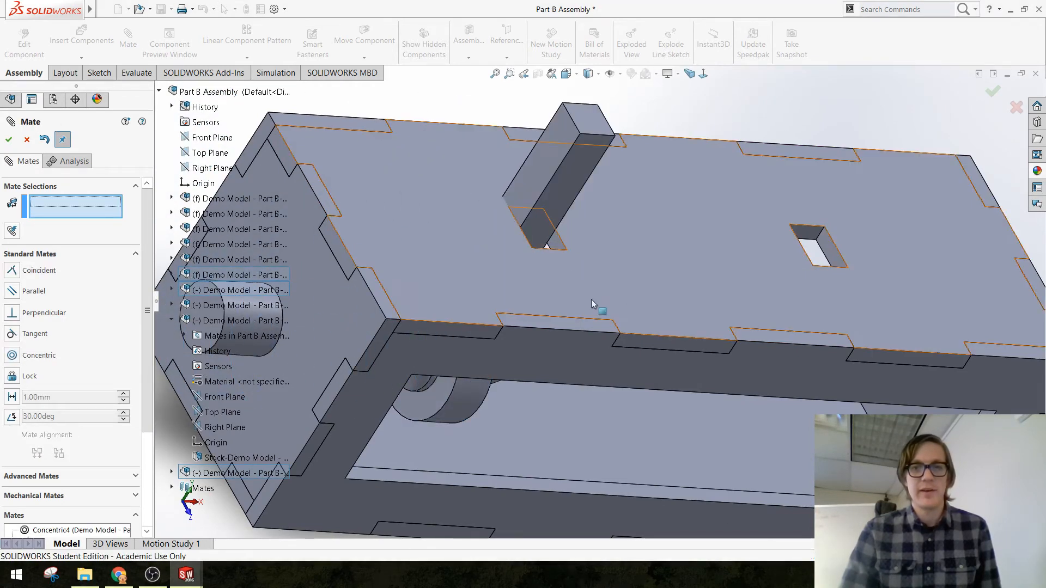
middle_click_drag(590, 299, 534, 218)
scroll(531, 246, "up", 5)
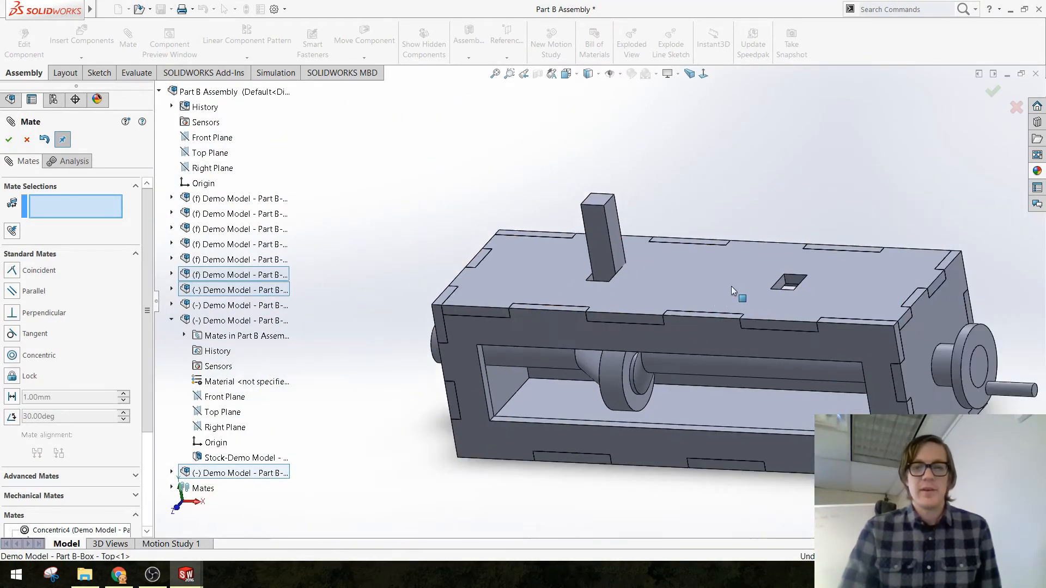
middle_click_drag(568, 300, 337, 203)
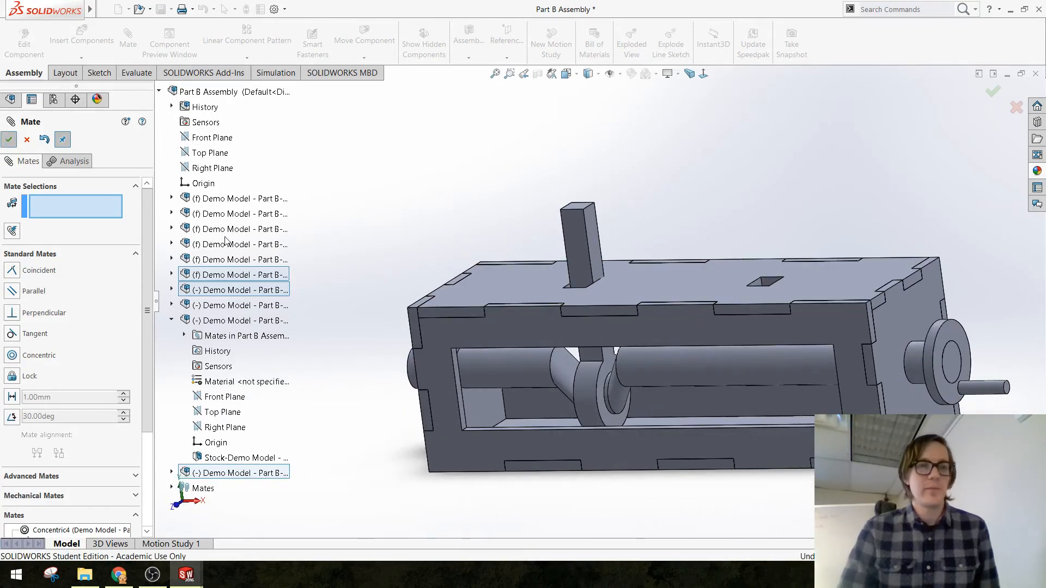
Turn the drive shaft handle to test how the crank follower moves with the crank
scroll(751, 359, "up", 3)
scroll(785, 358, "down", 3)
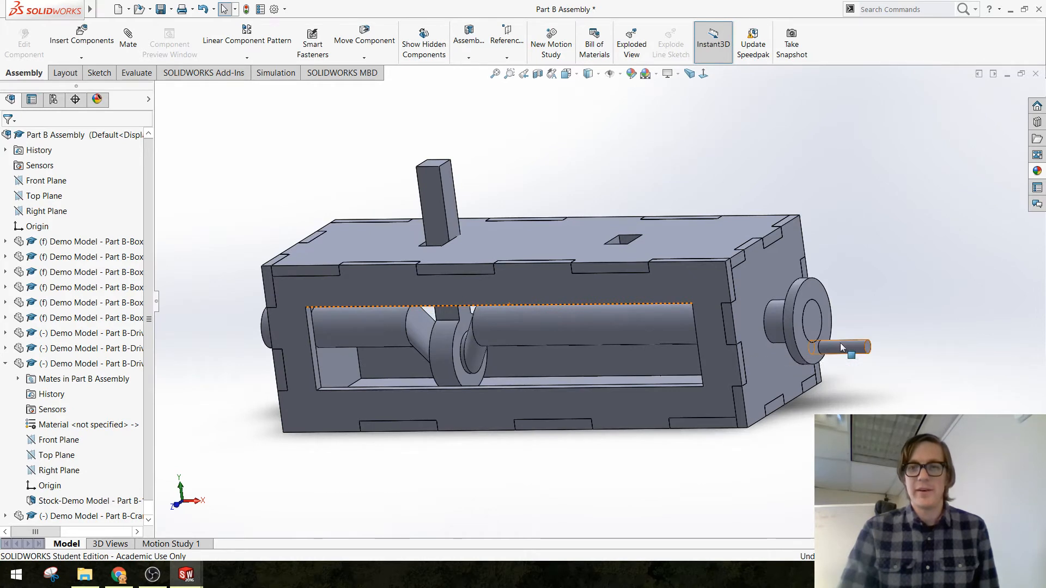
left_click_drag(842, 348, 791, 457)
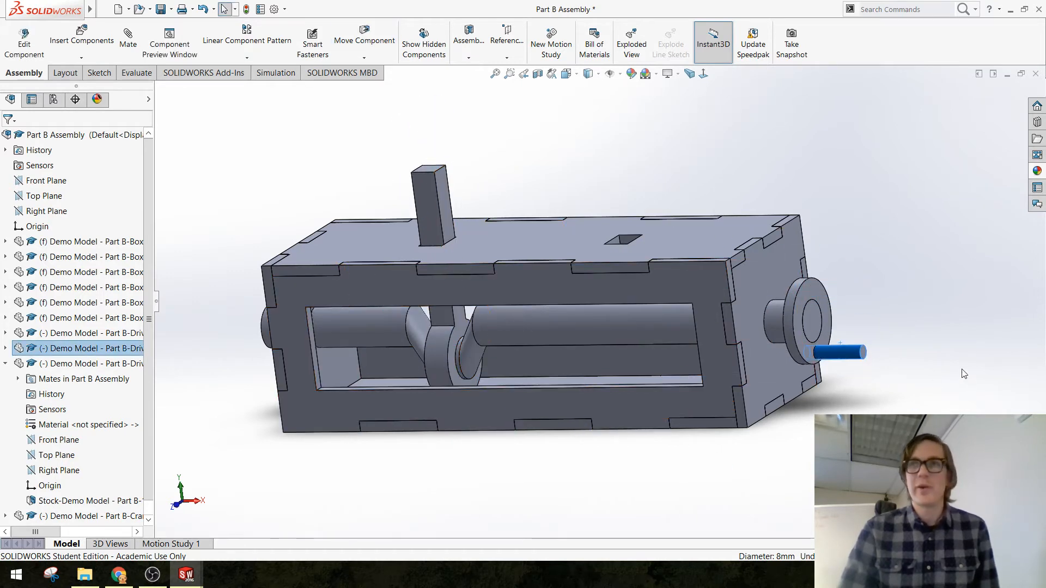
left_click_drag(847, 359, 757, 215)
Mate the crank follower's front face coincident with the front upper edge of its slot in the box top, and finish mating
scroll(508, 239, "down", 5)
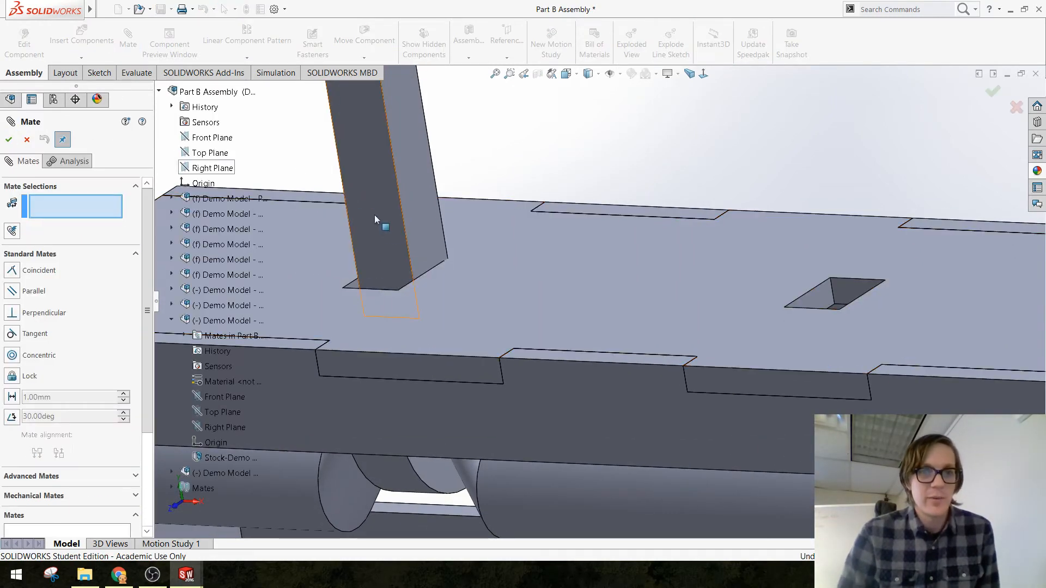
left_click(381, 238)
middle_click_drag(369, 257, 349, 348)
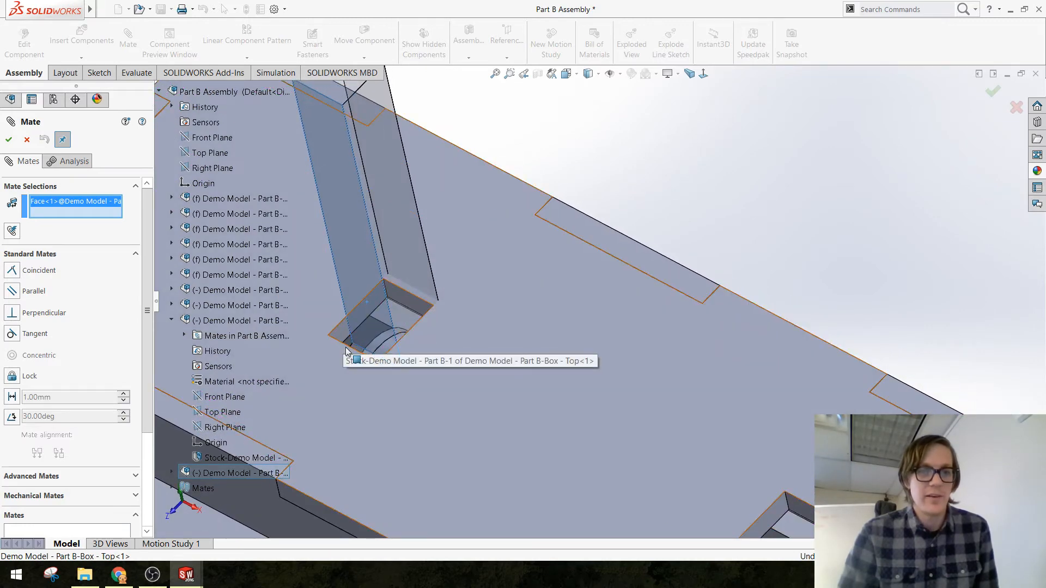
left_click(348, 350)
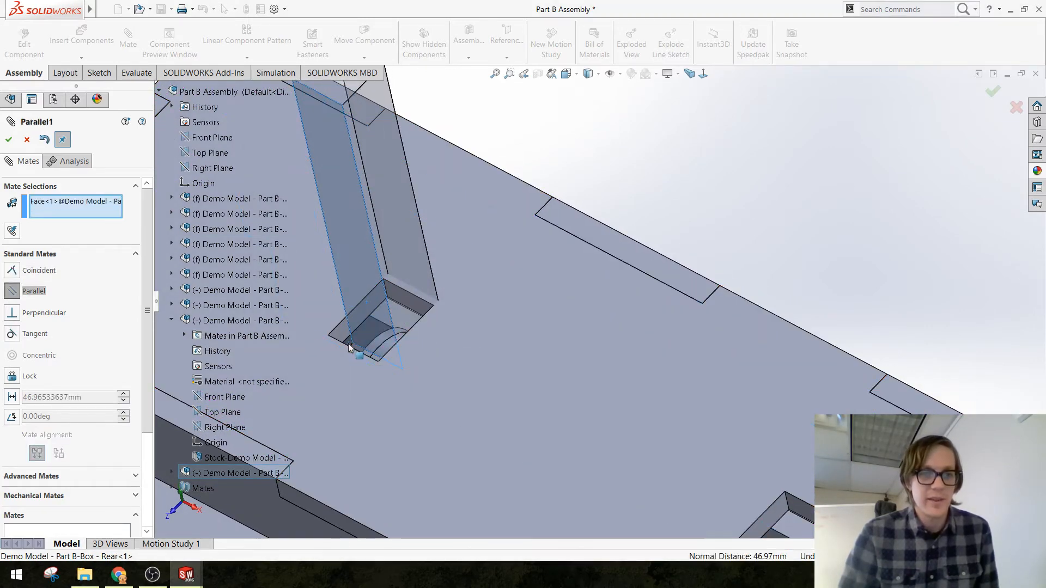
left_click(352, 352)
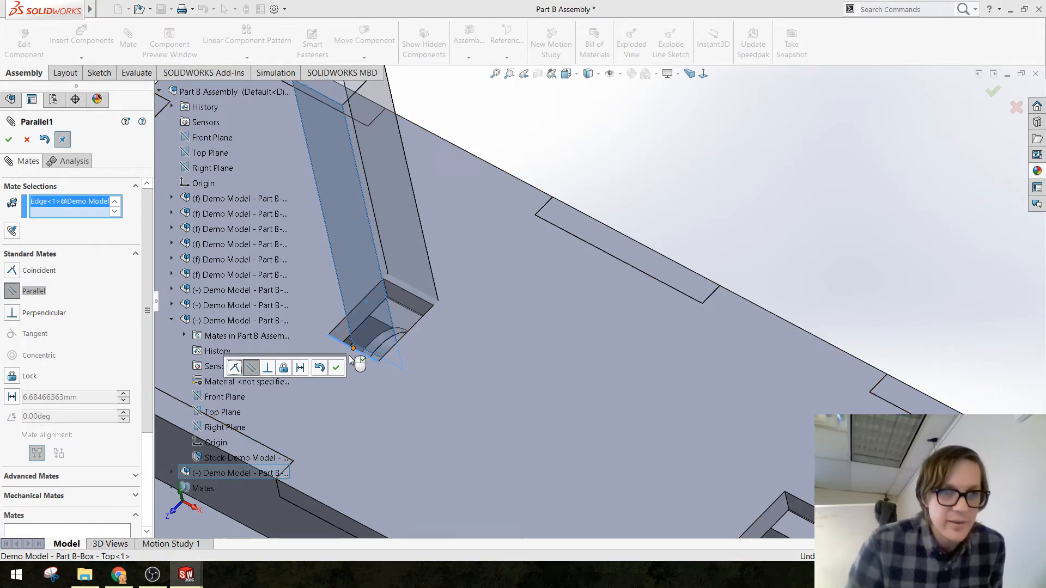
left_click(13, 275)
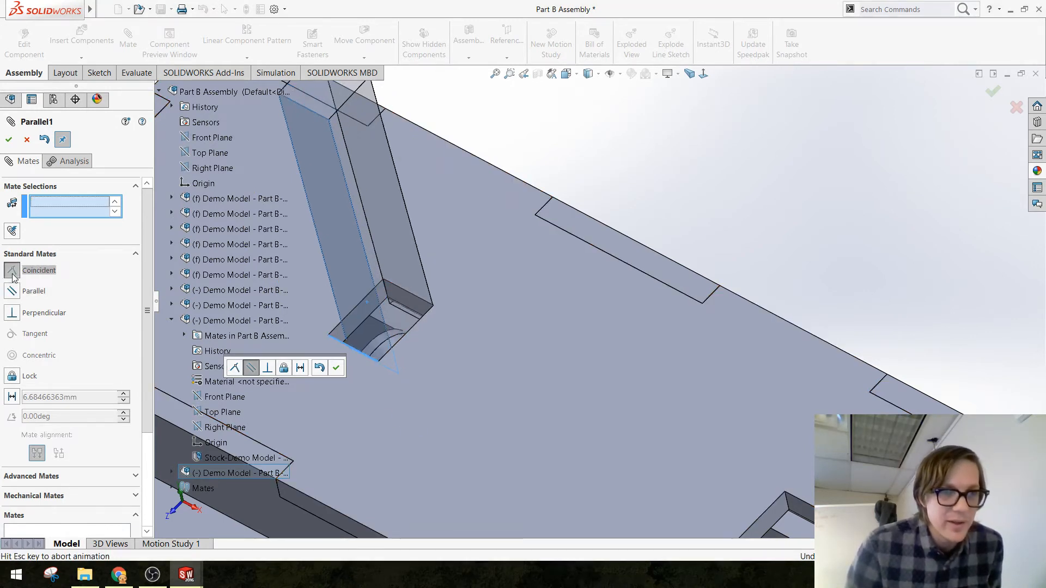
left_click(9, 140)
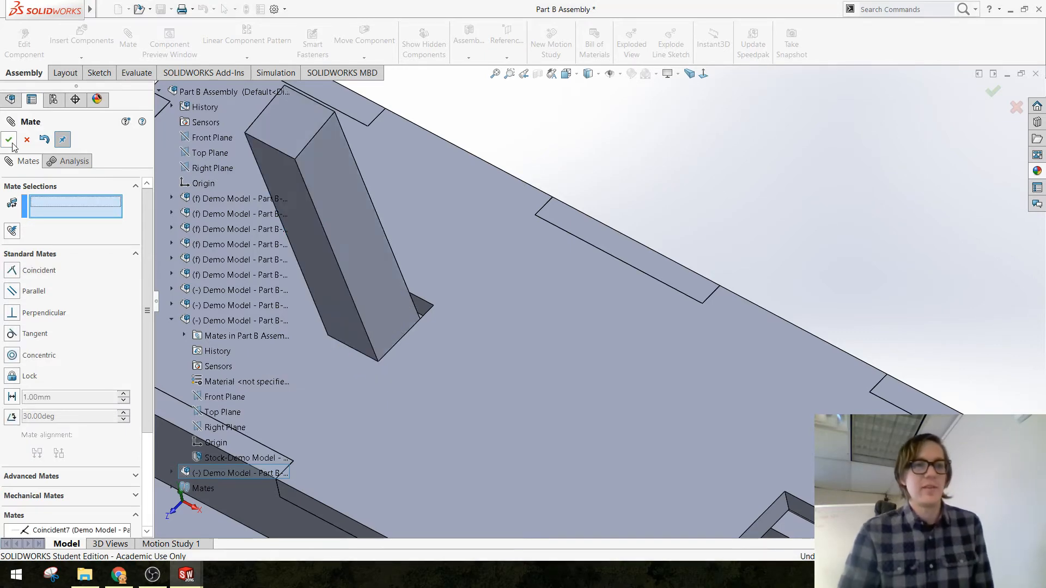
left_click(12, 146)
Turn the handle and examine from above and below how the crank follower slides and tilts in its slot
scroll(624, 354, "up", 6)
middle_click_drag(613, 420, 597, 310)
scroll(786, 378, "down", 3)
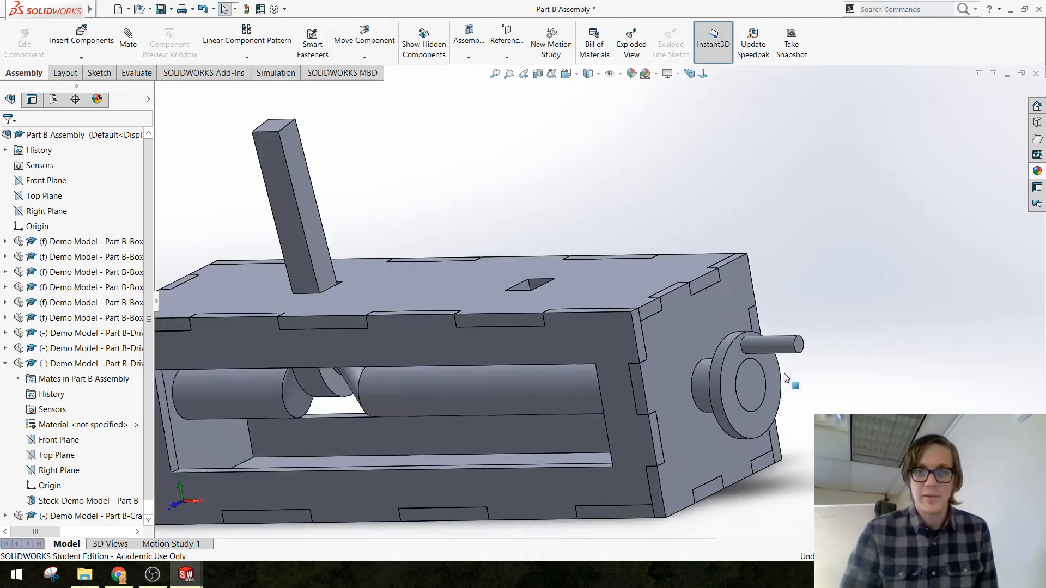
left_click_drag(778, 350, 312, 350)
middle_click_drag(313, 353, 289, 233)
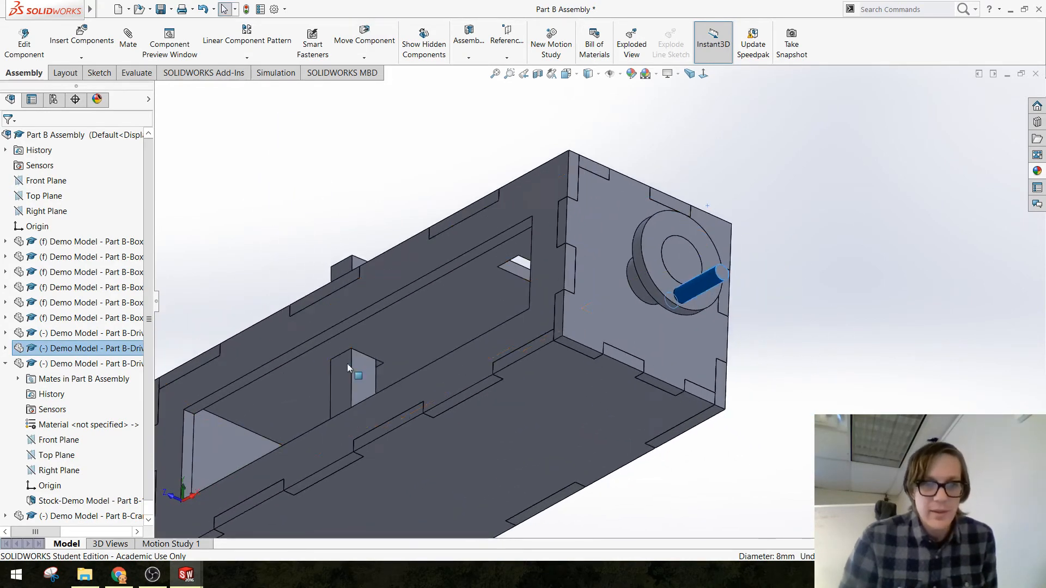
left_click_drag(673, 279, 770, 247)
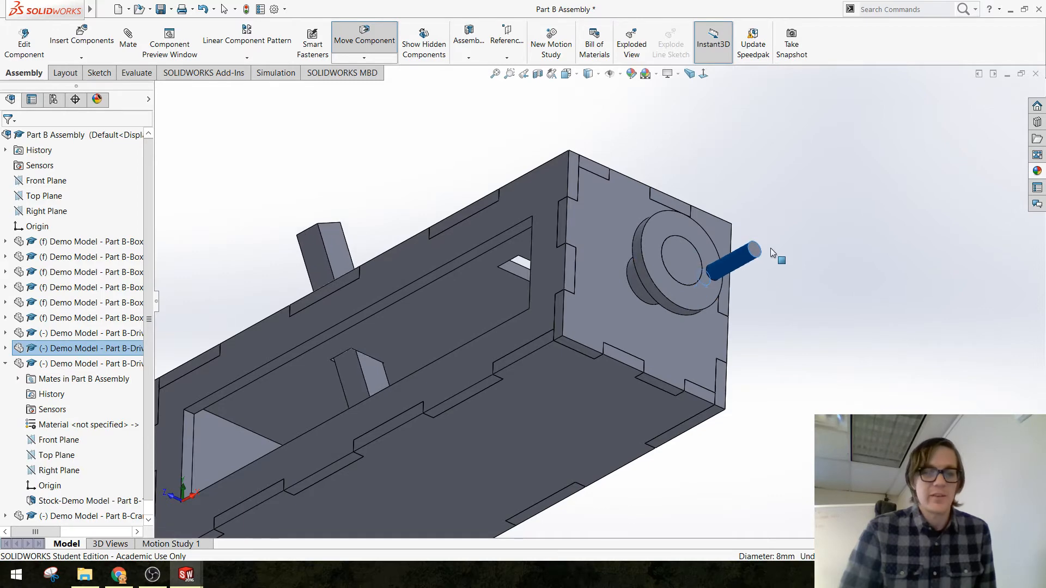
key("Escape")
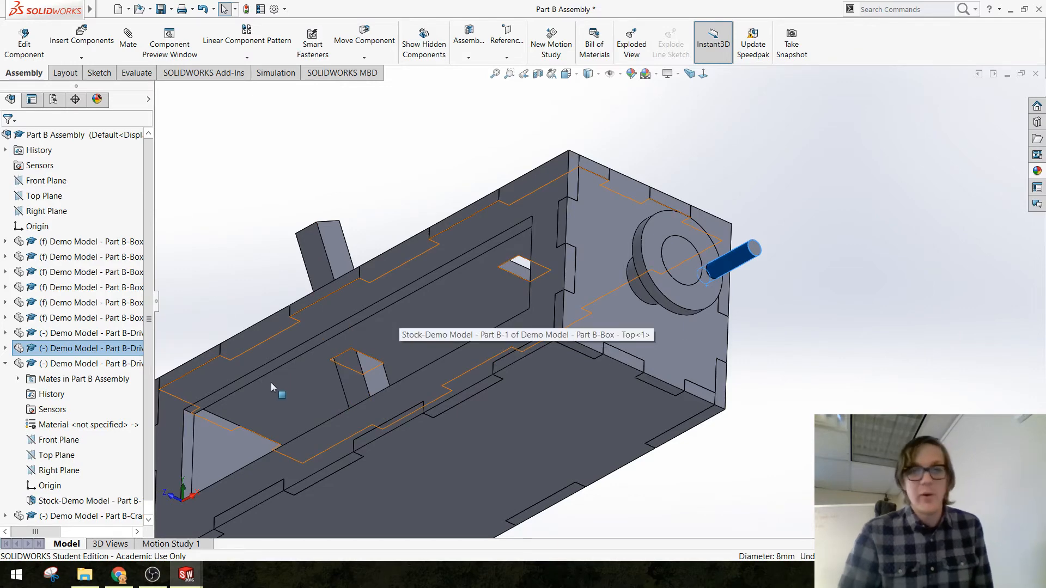
Examine the crank follower's face and its contact edge at the slot while turning the handle again
left_click(370, 377)
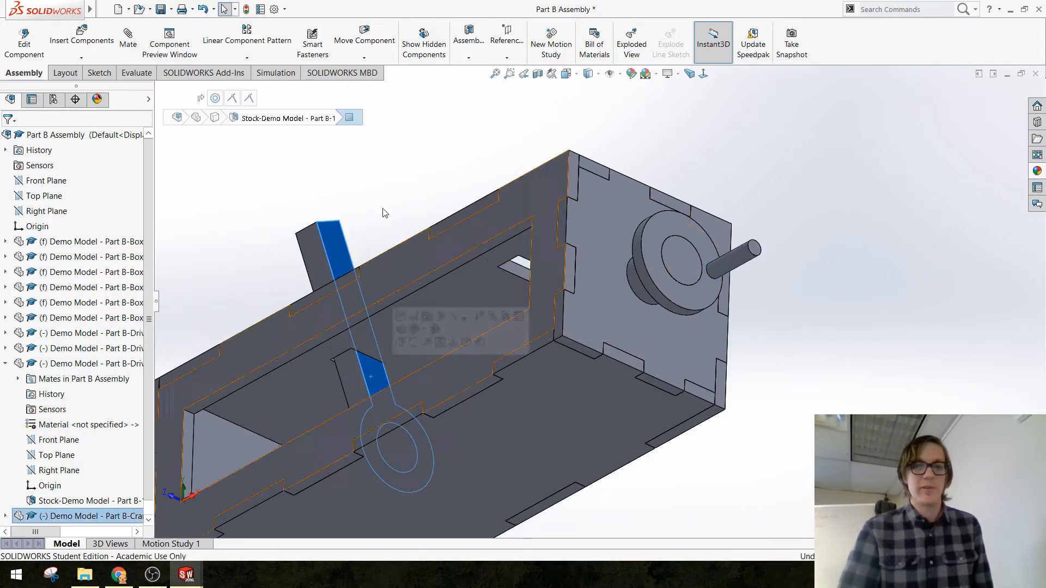
left_click(384, 212)
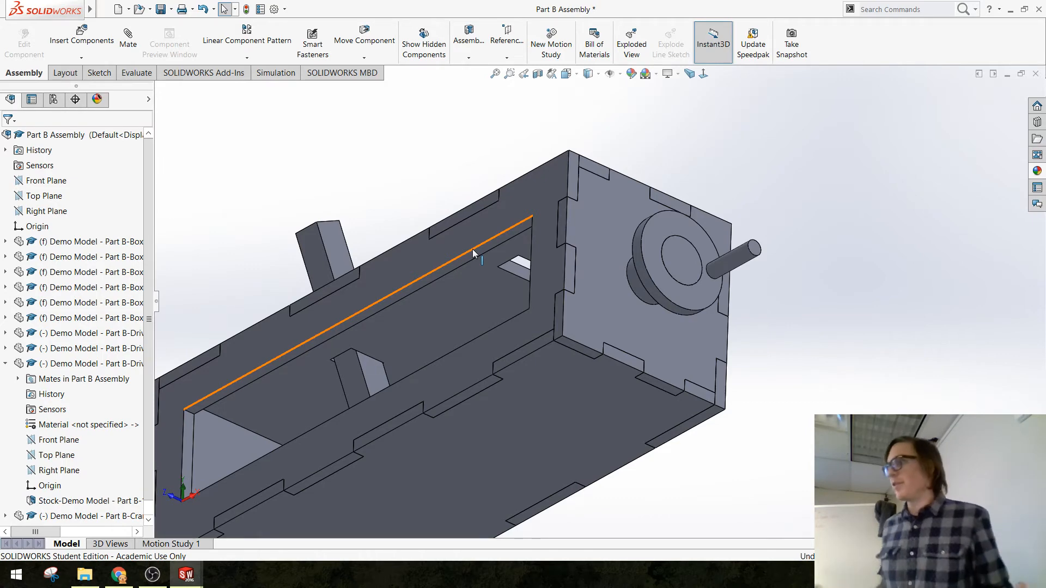
middle_click_drag(472, 249, 415, 364)
left_click_drag(730, 440, 772, 394)
scroll(699, 335, "up", 2)
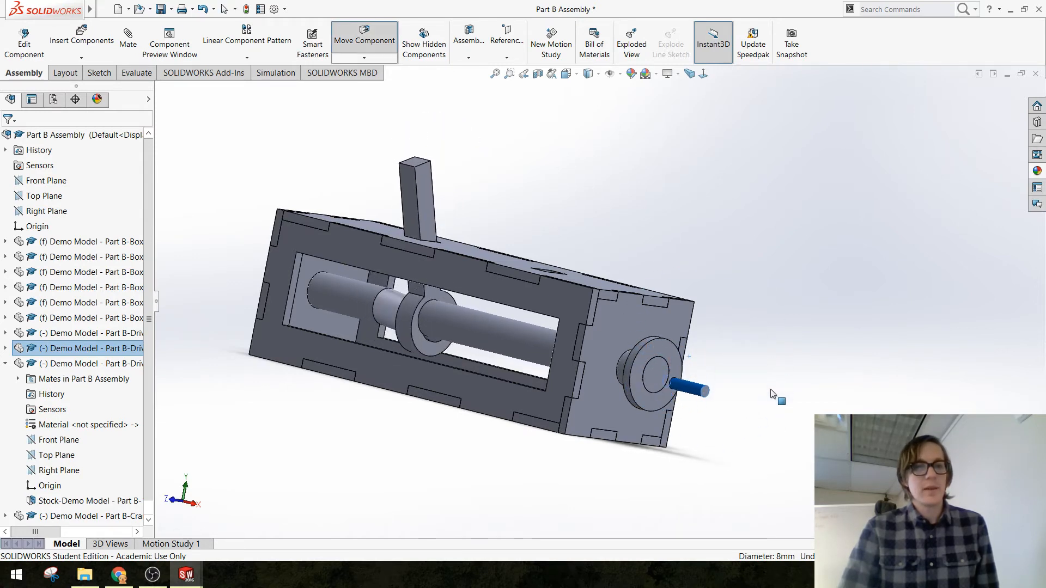
key("Escape")
key("Escape")
middle_click_drag(495, 227, 397, 296)
scroll(416, 273, "down", 2)
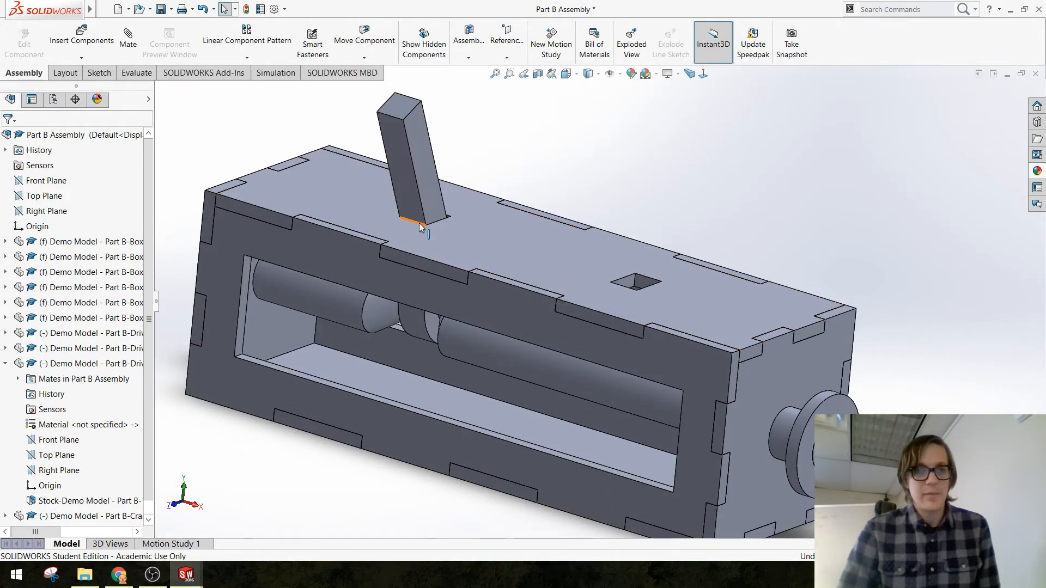
left_click(419, 223)
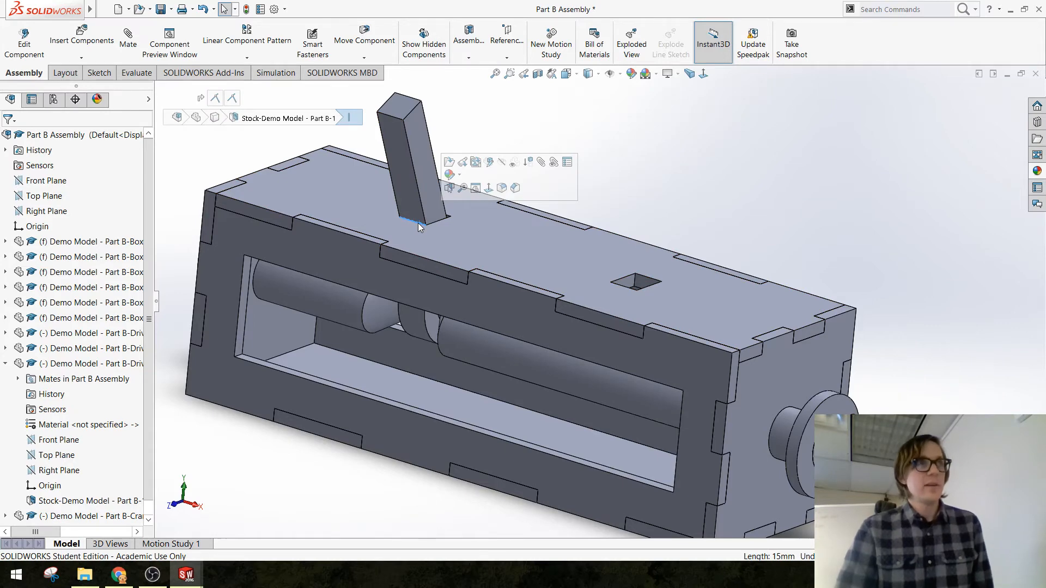
left_click(889, 339)
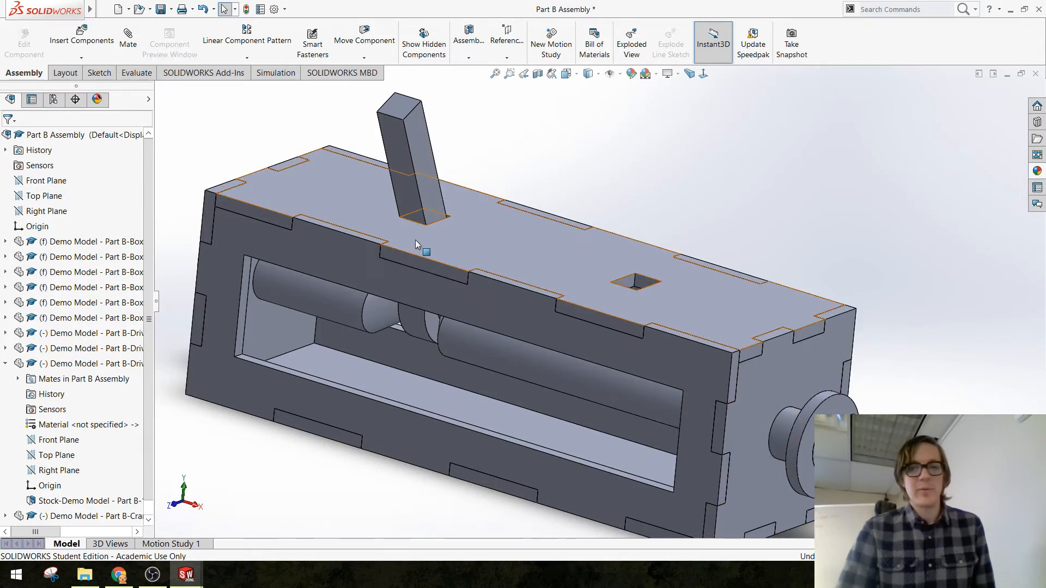
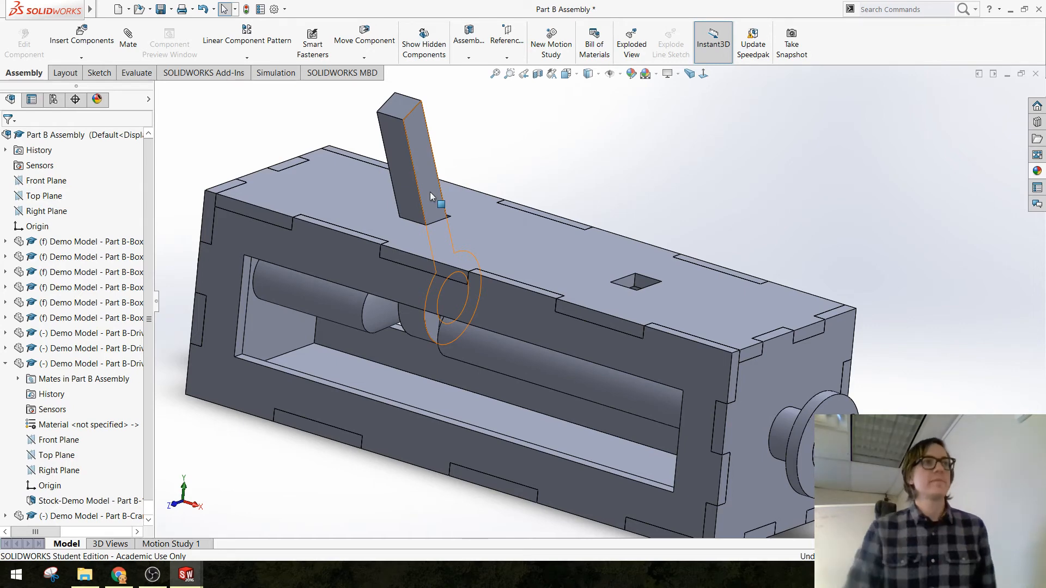
Insert the part "Demo Model - Part B-Cam" and place it at the drive shaft, between the crank and the wheel
scroll(697, 293, "up", 3)
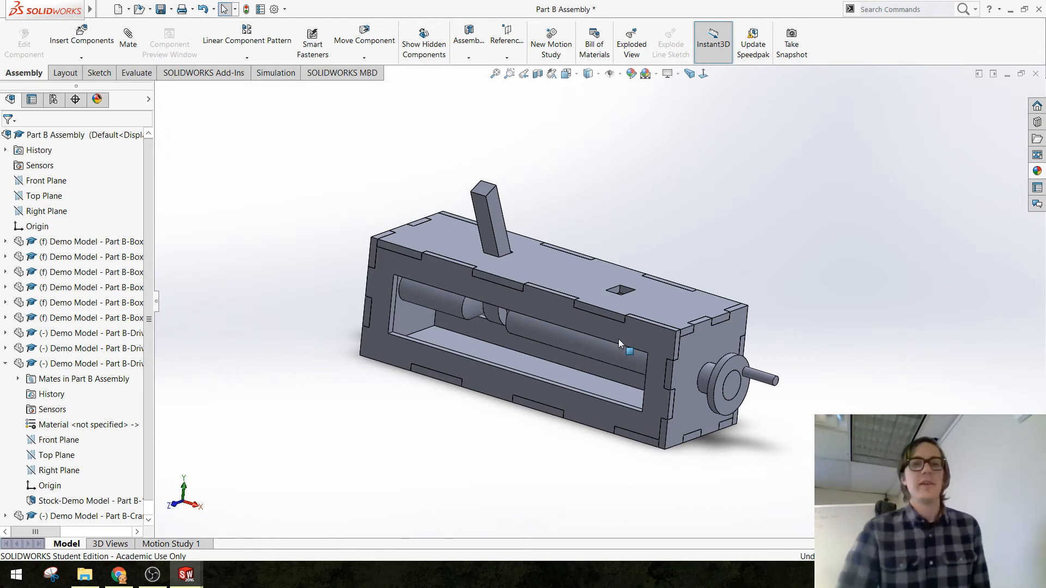
scroll(603, 390, "down", 3)
middle_click_drag(456, 360, 504, 333)
scroll(247, 205, "up", 2)
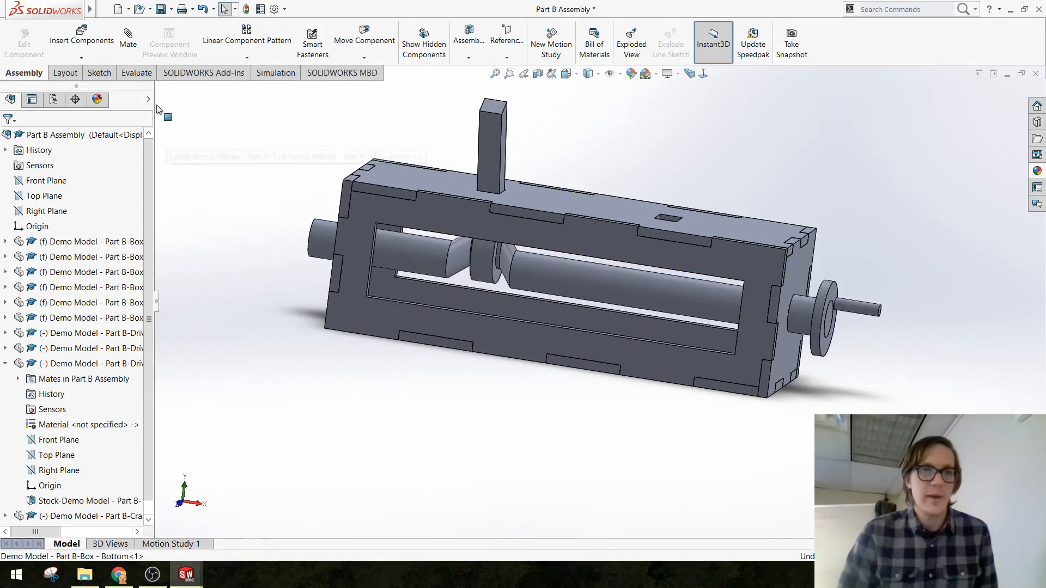
left_click(75, 41)
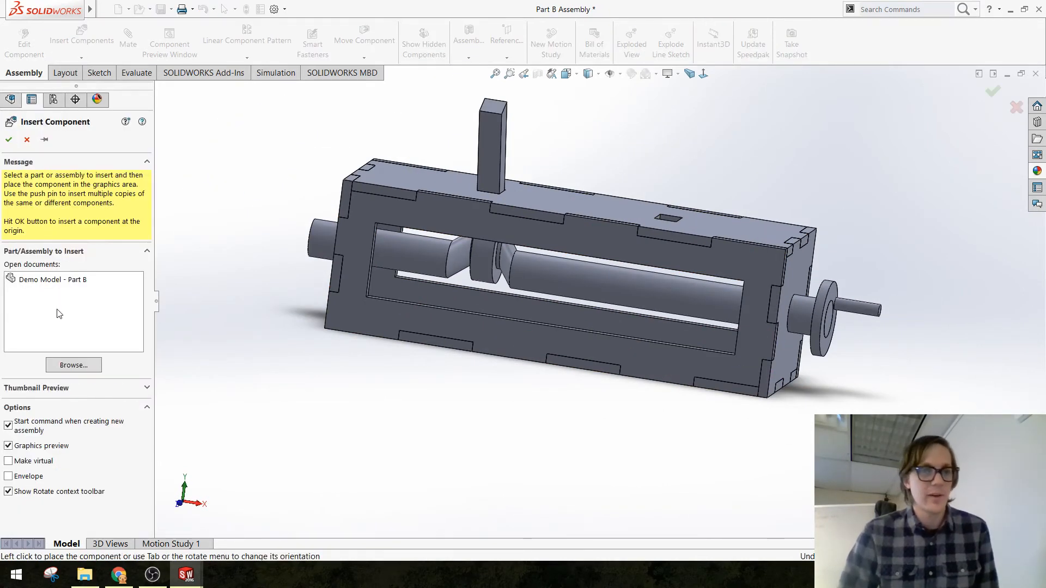
left_click(73, 365)
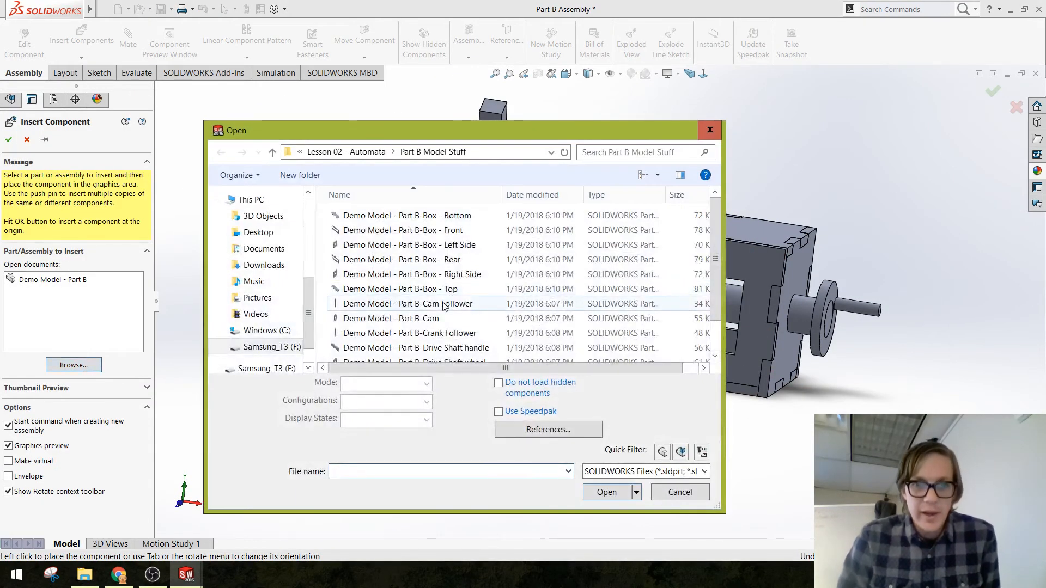
scroll(444, 306, "down", 1)
left_click(382, 281)
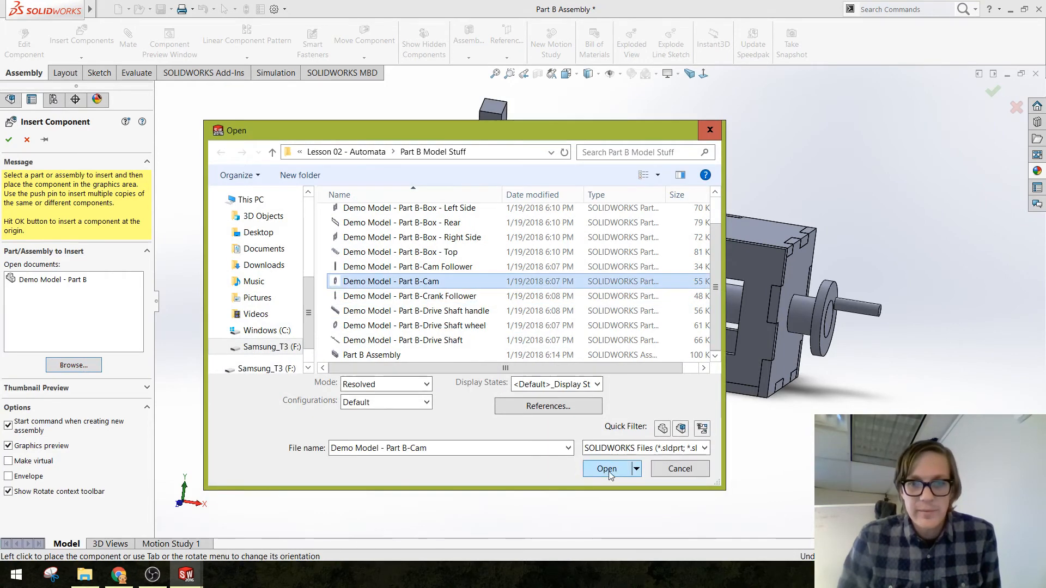
left_click(606, 469)
left_click(629, 290)
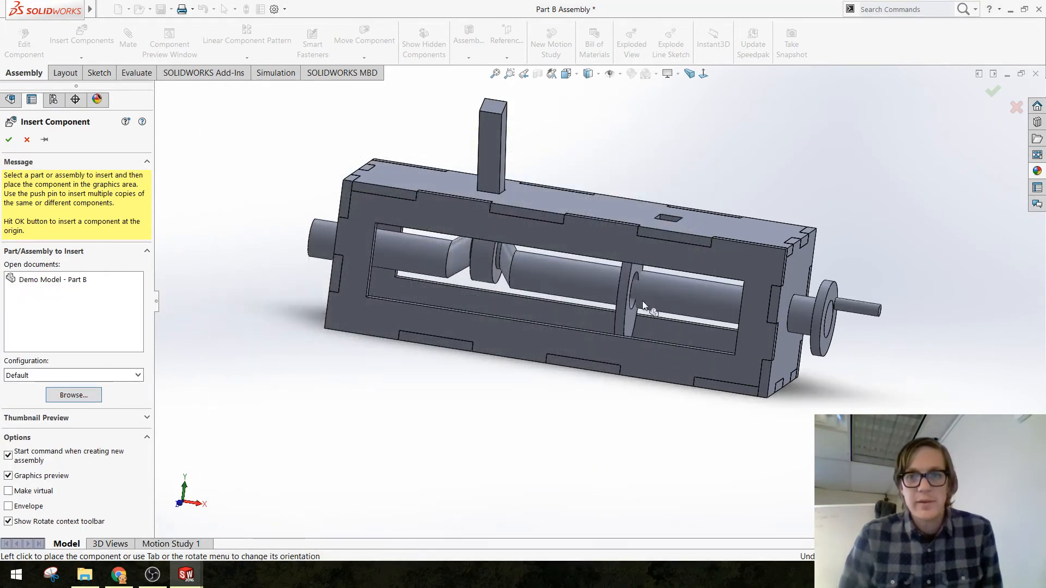
Insert the part "Demo Model - Part B-Cam Follower" and place it upright near the cam
scroll(642, 301, "down", 3)
left_click(85, 45)
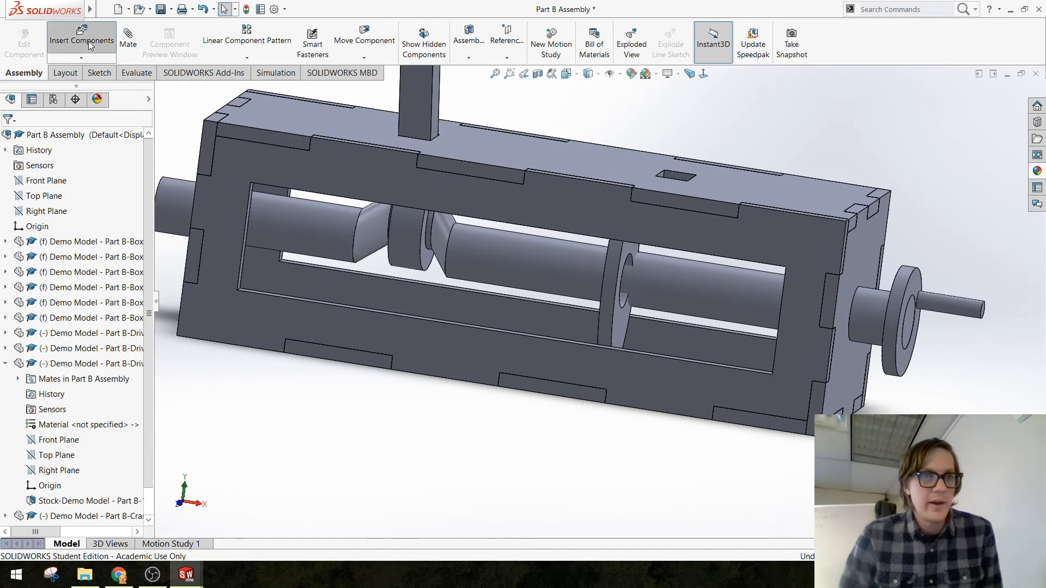
left_click(69, 364)
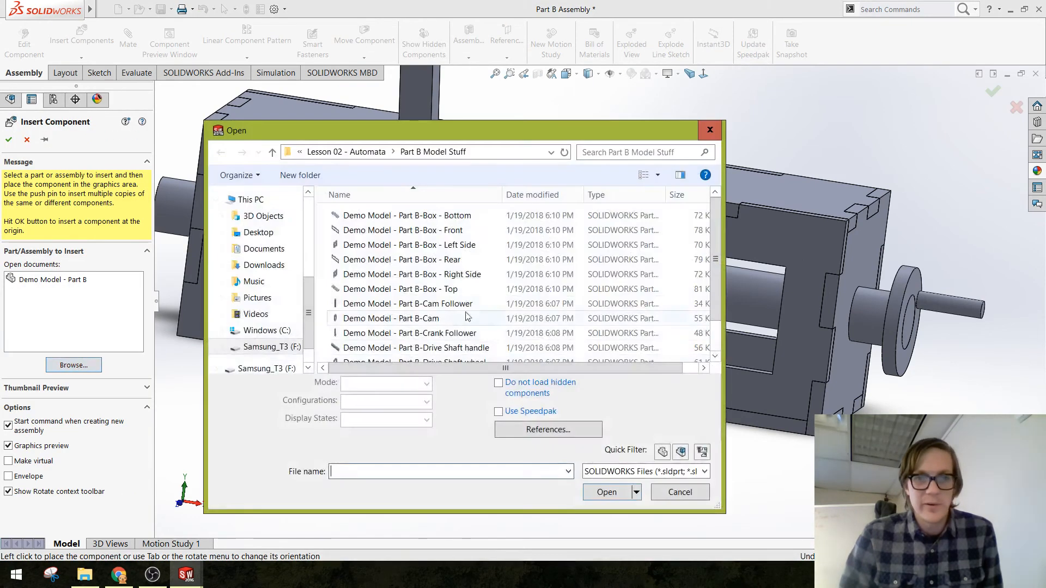
left_click(447, 303)
left_click(605, 469)
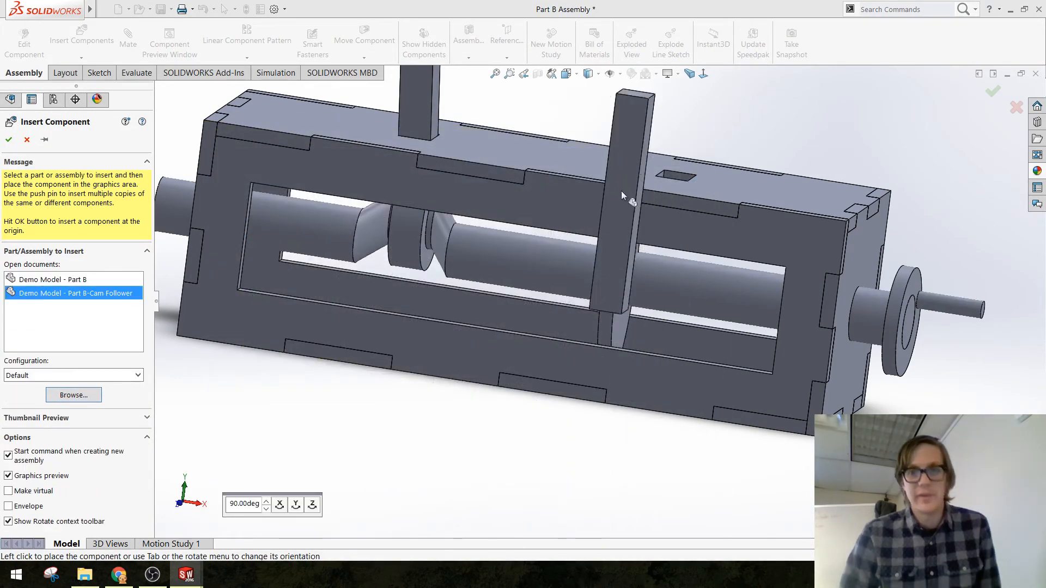
scroll(597, 163, "up", 5)
left_click(610, 212)
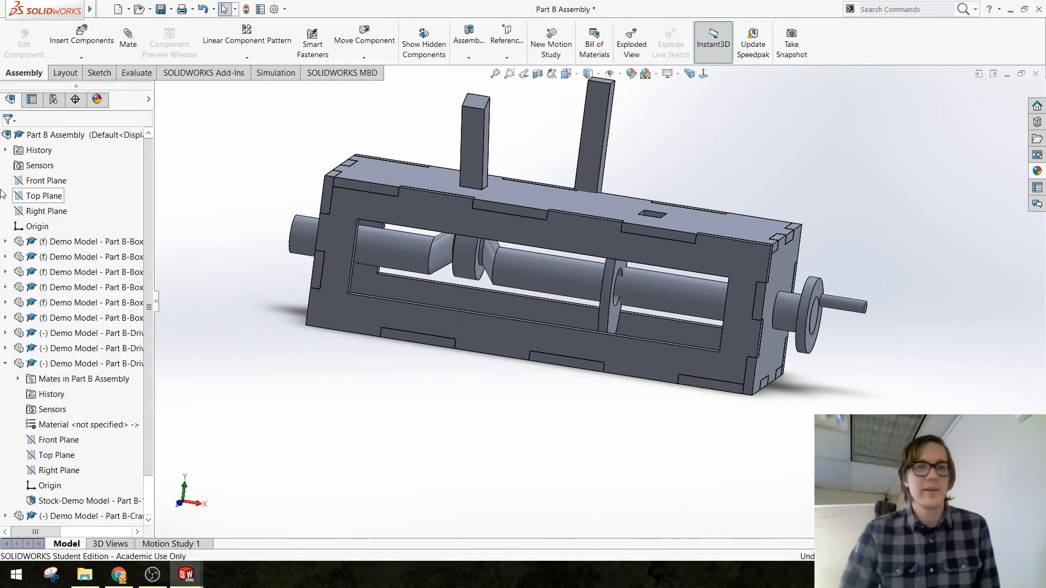
middle_click_drag(570, 254, 666, 258)
scroll(667, 256, "down", 1)
mouse_move(570, 307)
middle_mouse_down()
mouse_move(587, 275)
mouse_move(587, 304)
middle_mouse_up()
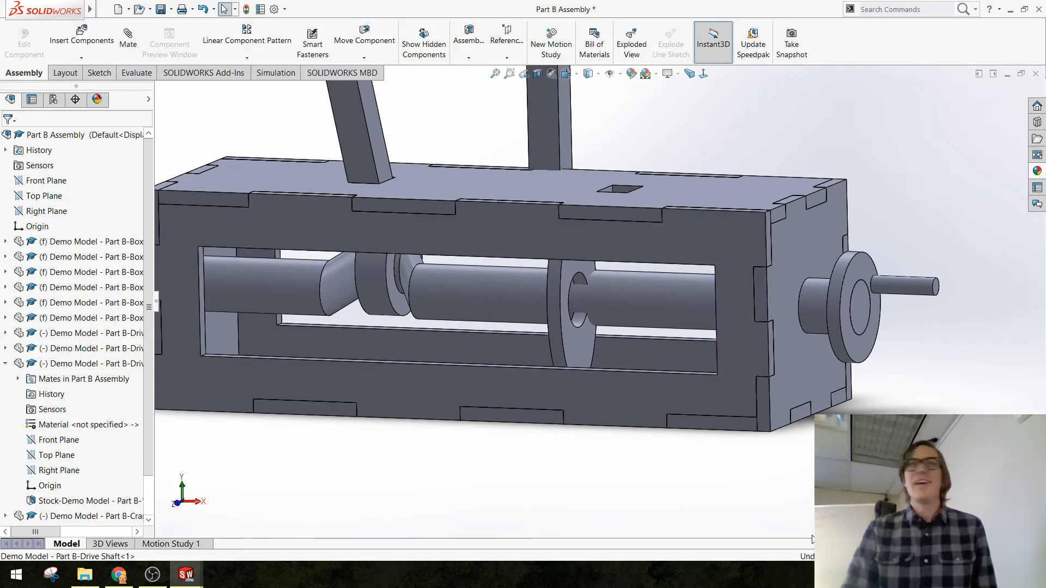
mouse_move(659, 409)
middle_mouse_down()
mouse_move(616, 373)
mouse_move(651, 421)
middle_mouse_up()
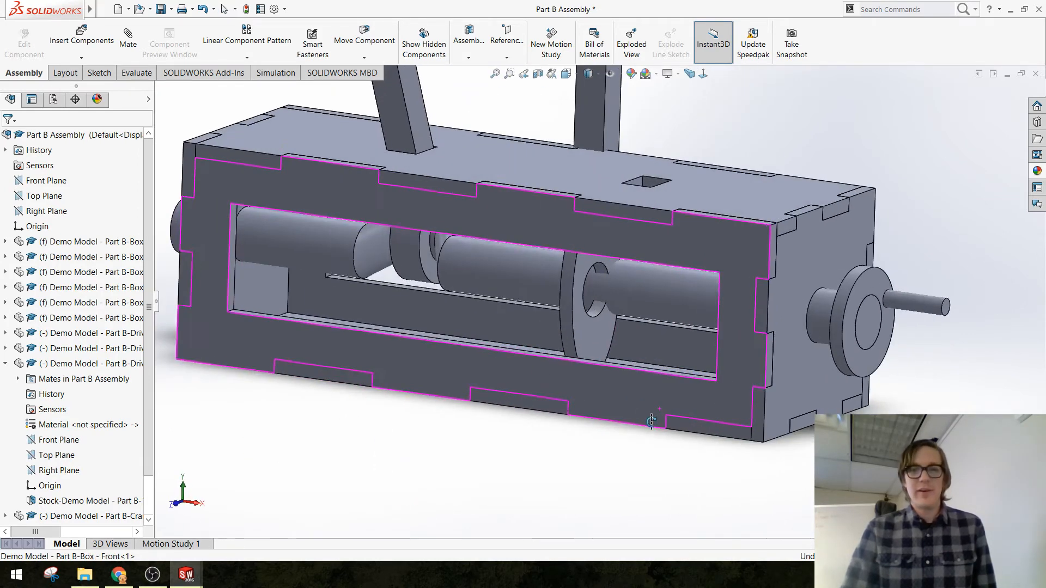
left_click(587, 335)
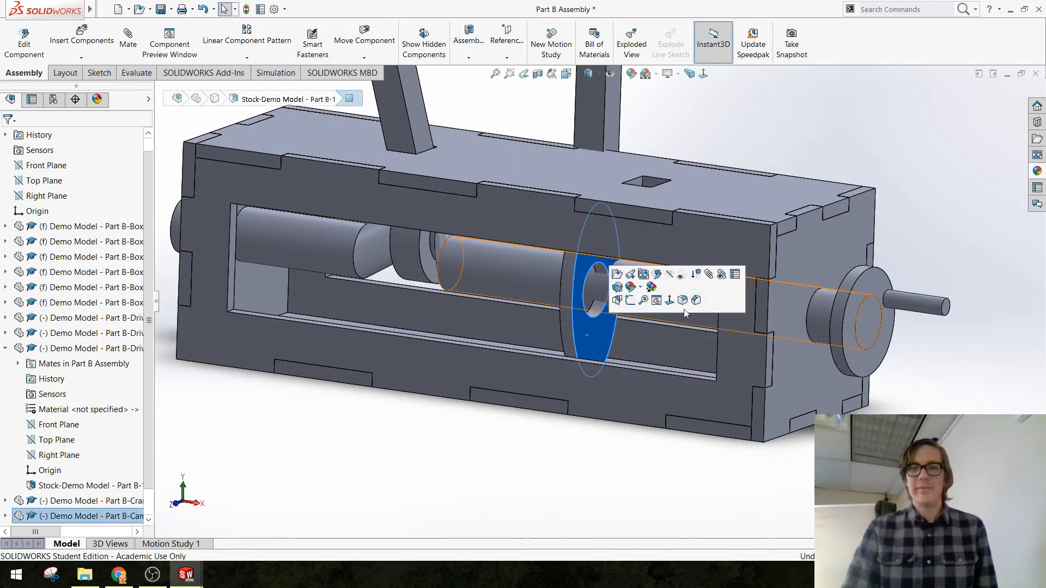
left_click(707, 323)
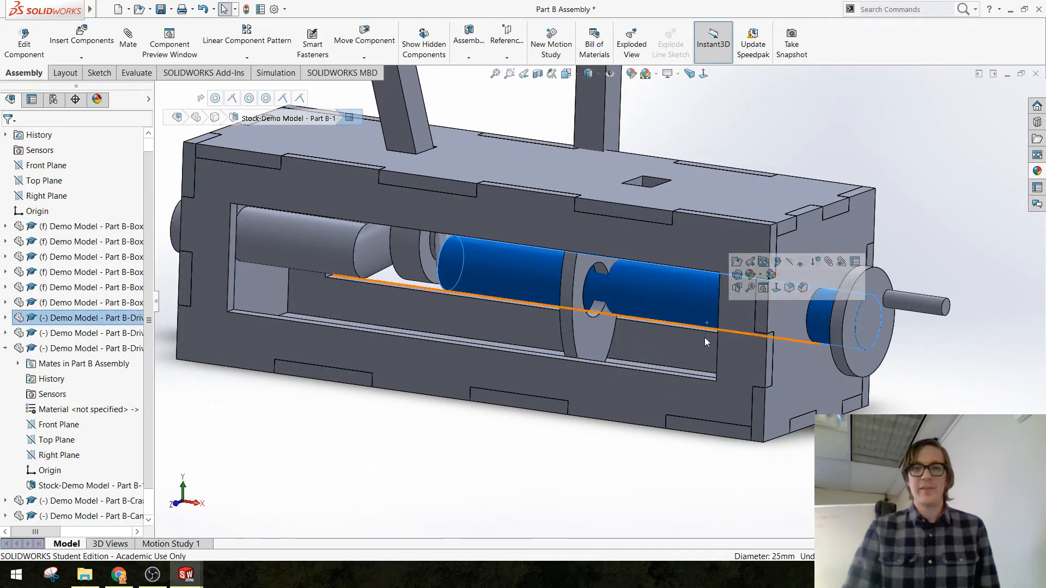
left_click(583, 125)
left_click(756, 125)
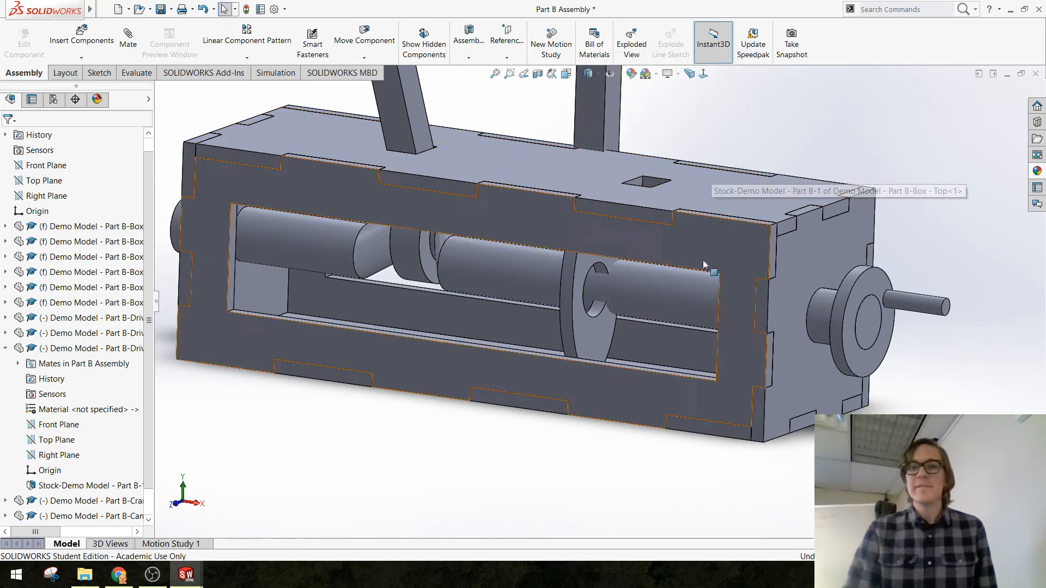
Mate the cam's hole concentric with the cylindrical face of the drive shaft
left_click(128, 38)
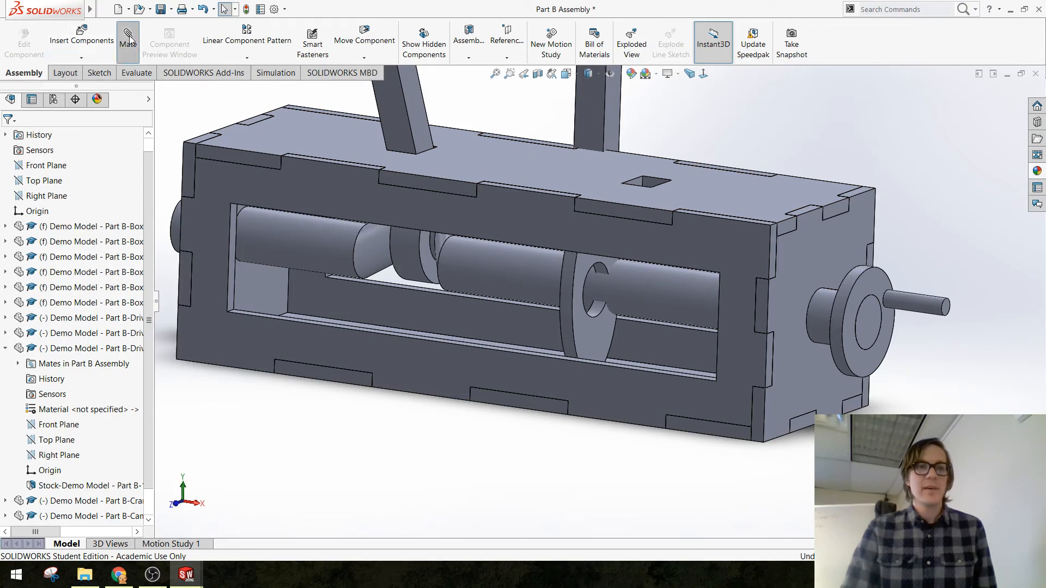
left_click(642, 305)
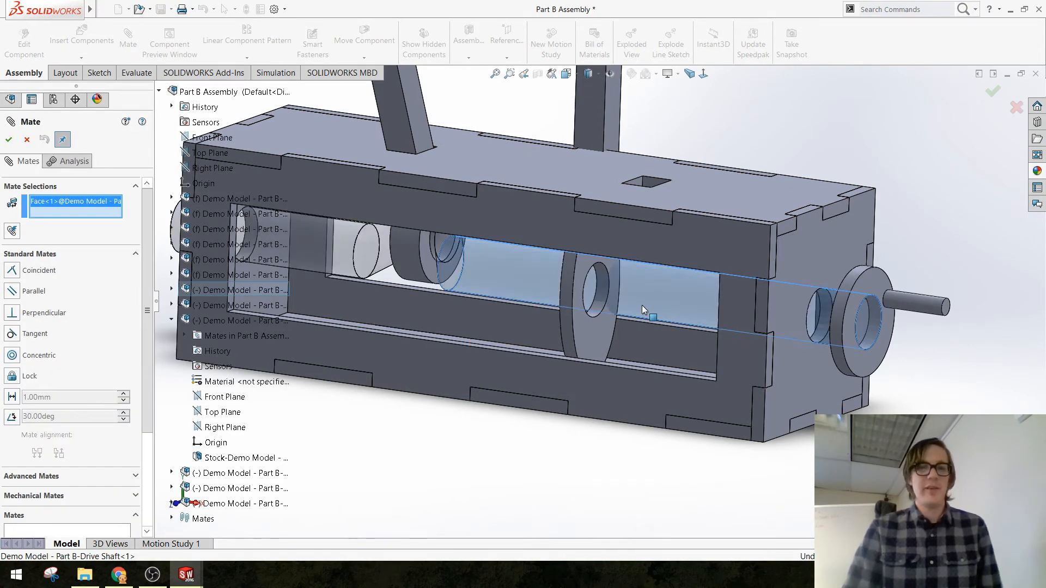
left_click(594, 309)
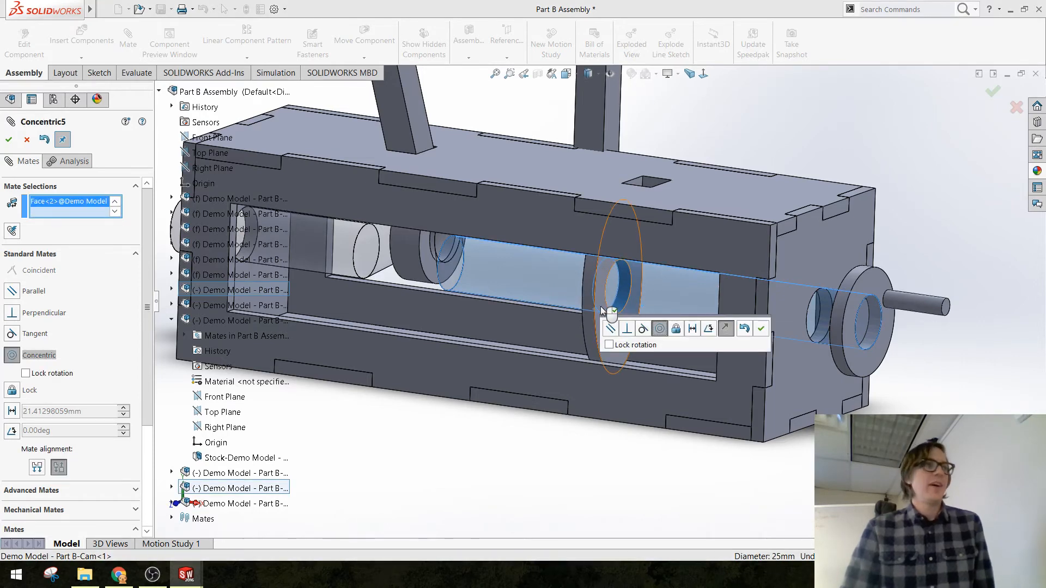
right_click(601, 311)
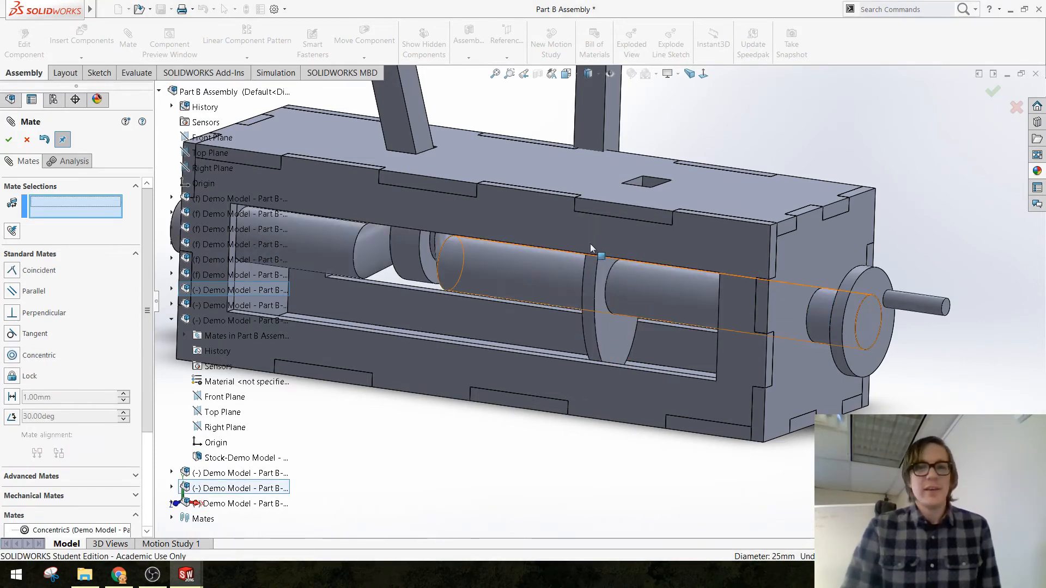
Move the cam on the drive shaft to check which motion the concentric mate leaves free
middle_click_drag(649, 284, 600, 318)
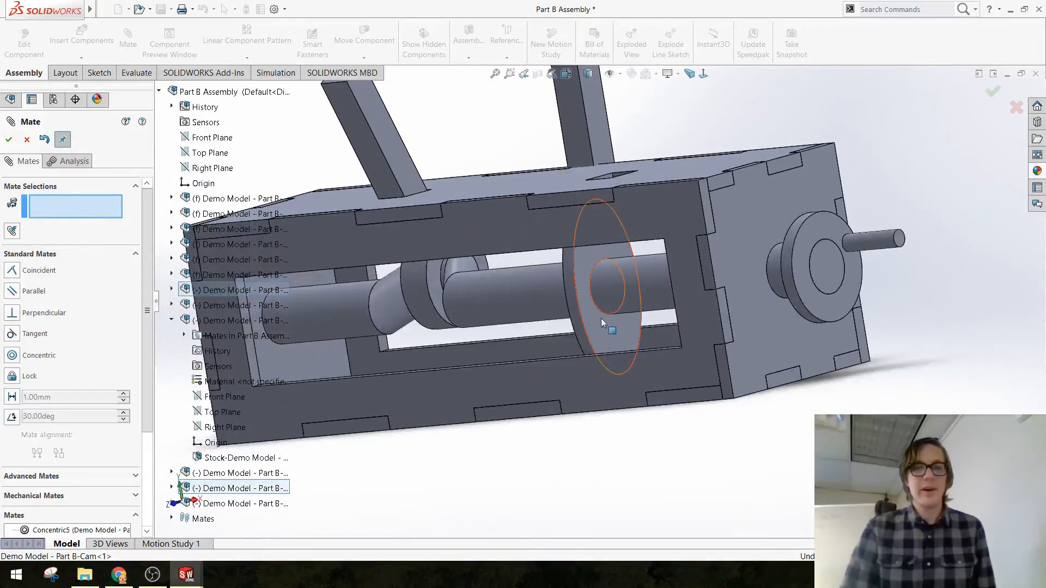
left_click_drag(514, 319, 649, 403)
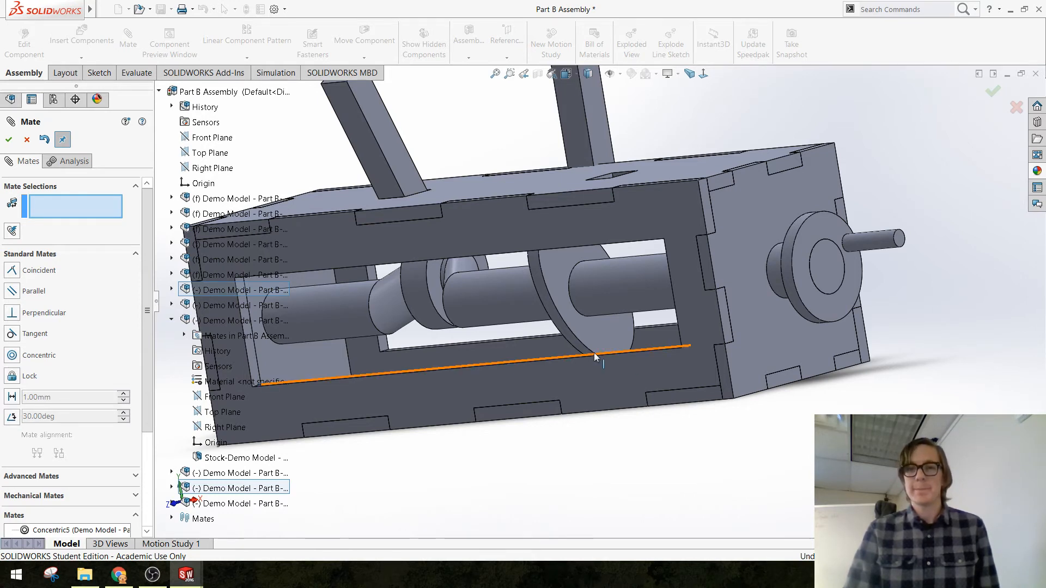
middle_click_drag(638, 300, 571, 312)
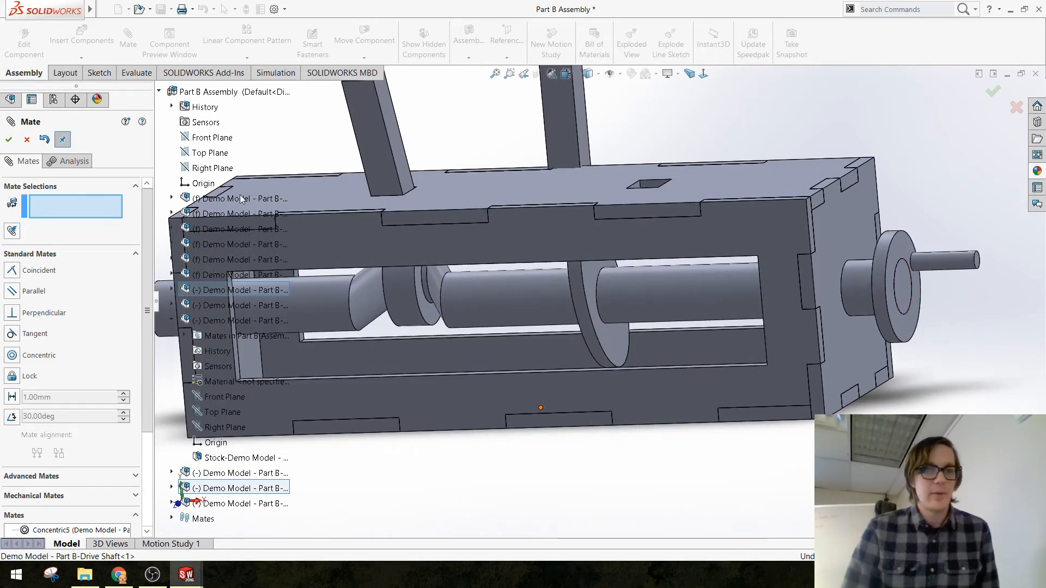
Mate the cam's Front Plane coincident with the drive shaft's Front Plane
key("f")
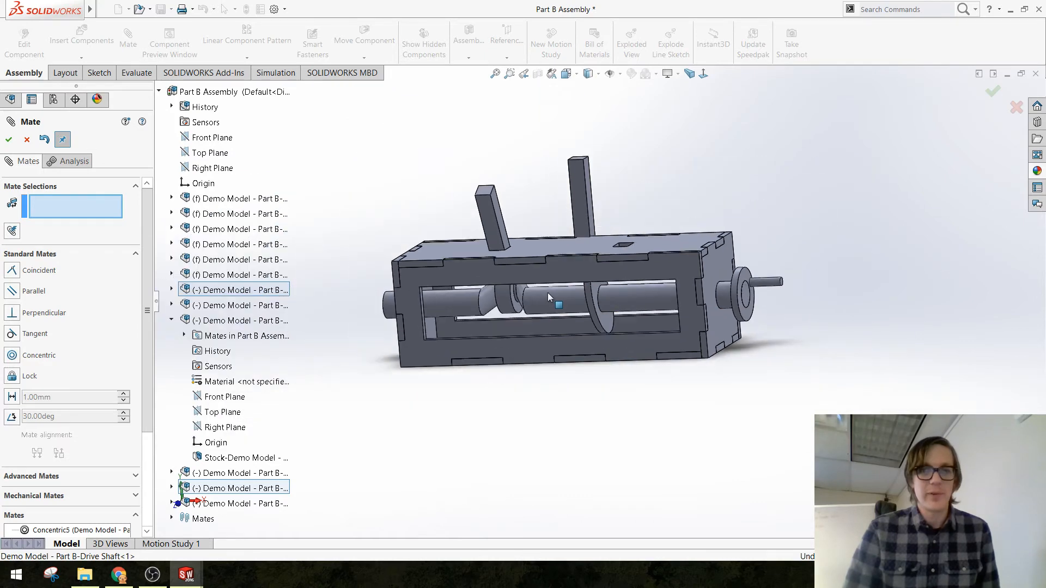
left_click(172, 321)
left_click(172, 366)
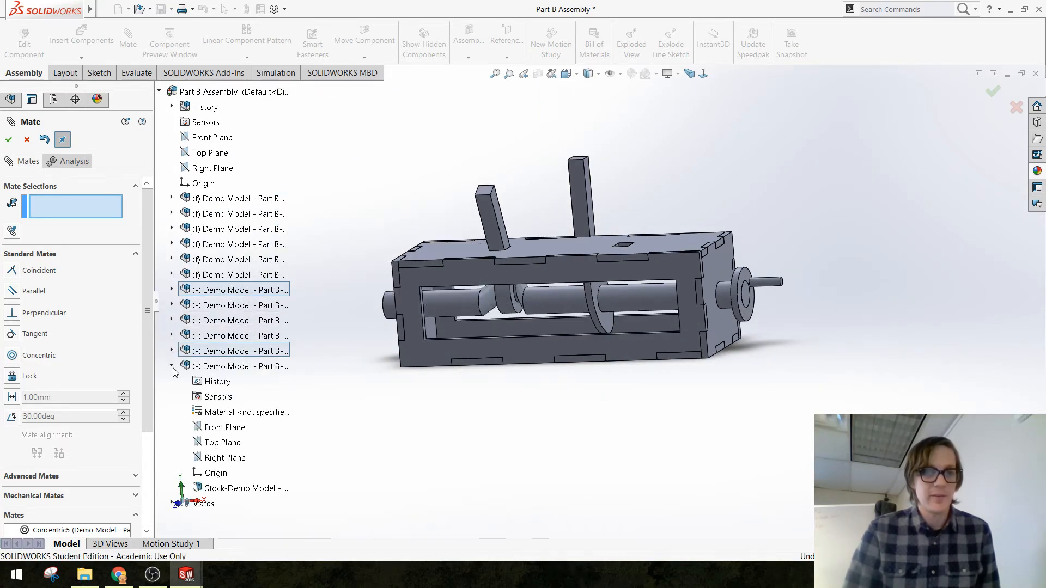
left_click(171, 366)
left_click(172, 350)
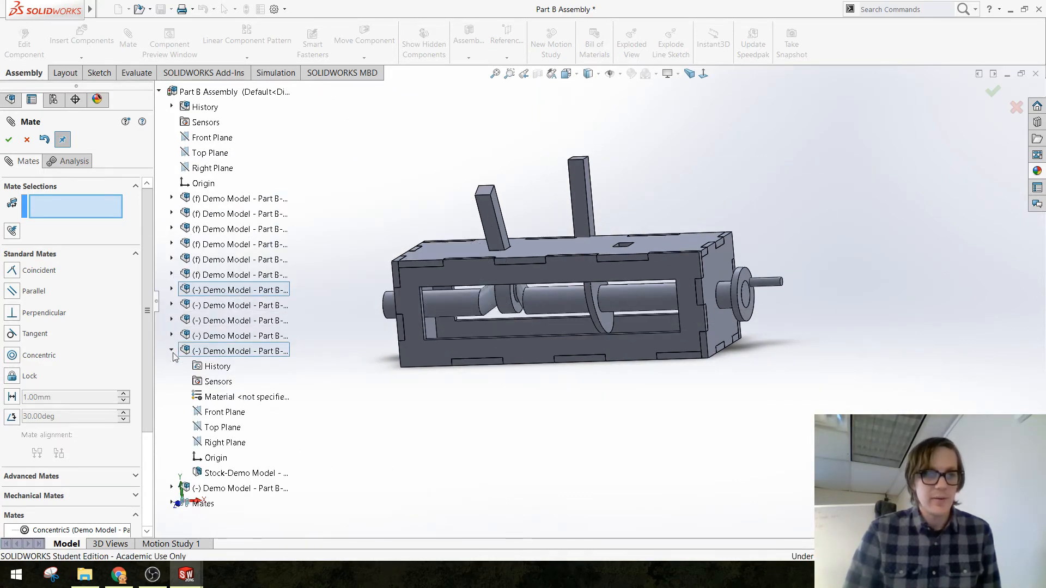
left_click(224, 415)
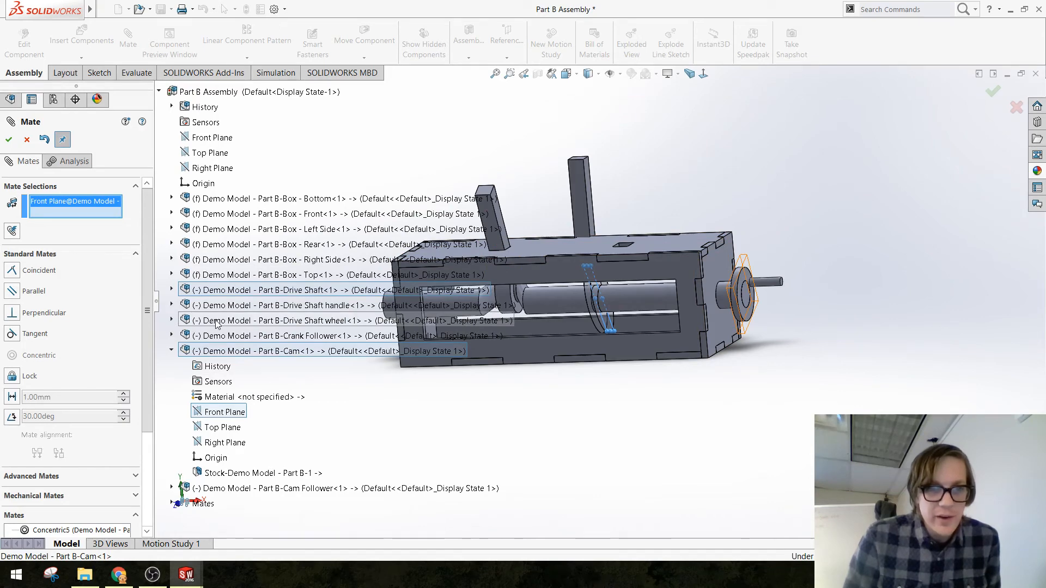
left_click(175, 291)
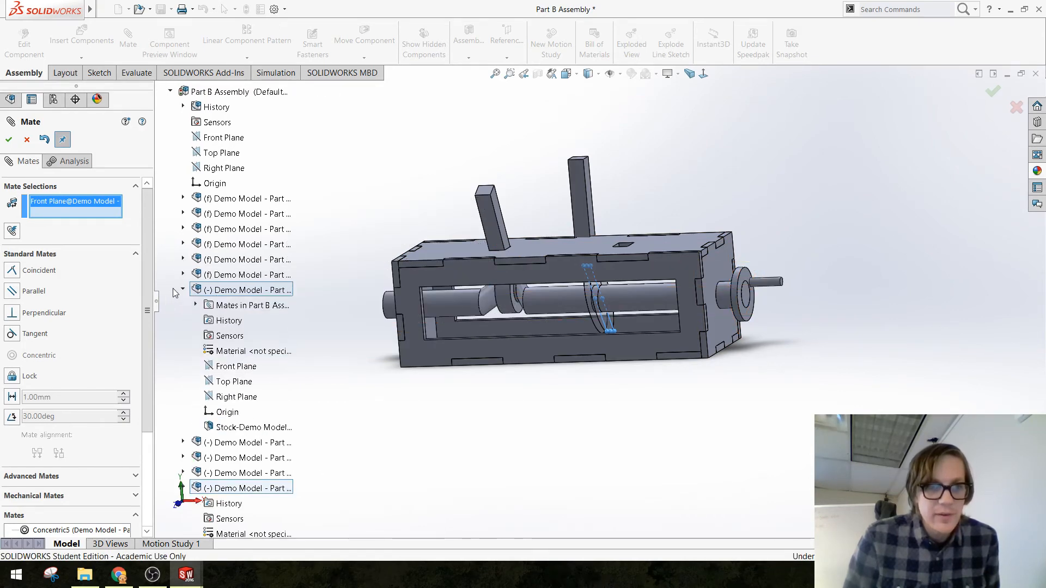
left_click(235, 370)
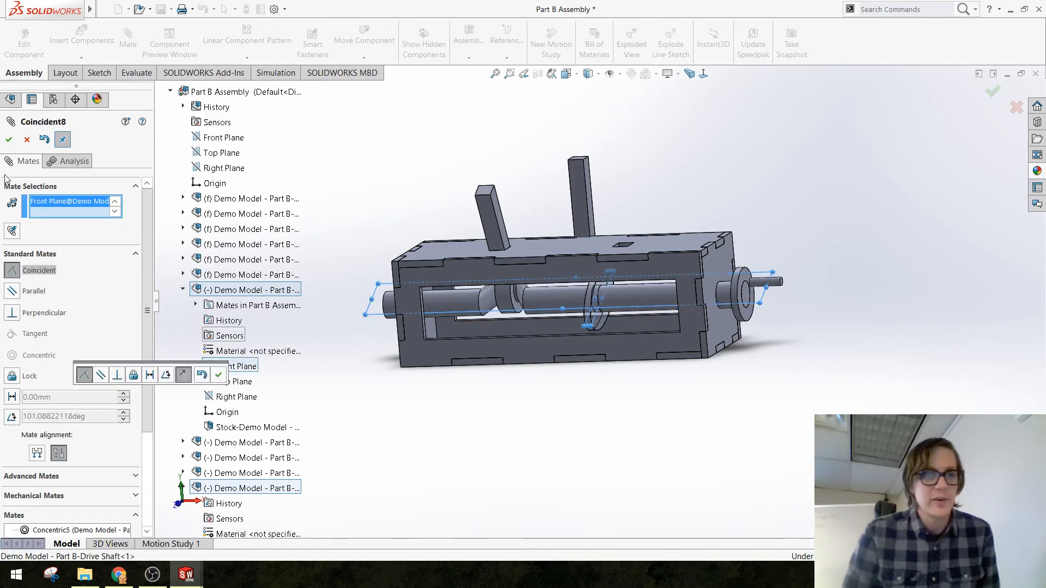
left_click(8, 140)
Turn the handle to check that the cam rotates with the shaft, and slide the cam along the shaft toward the handle
scroll(589, 310, "down", 3)
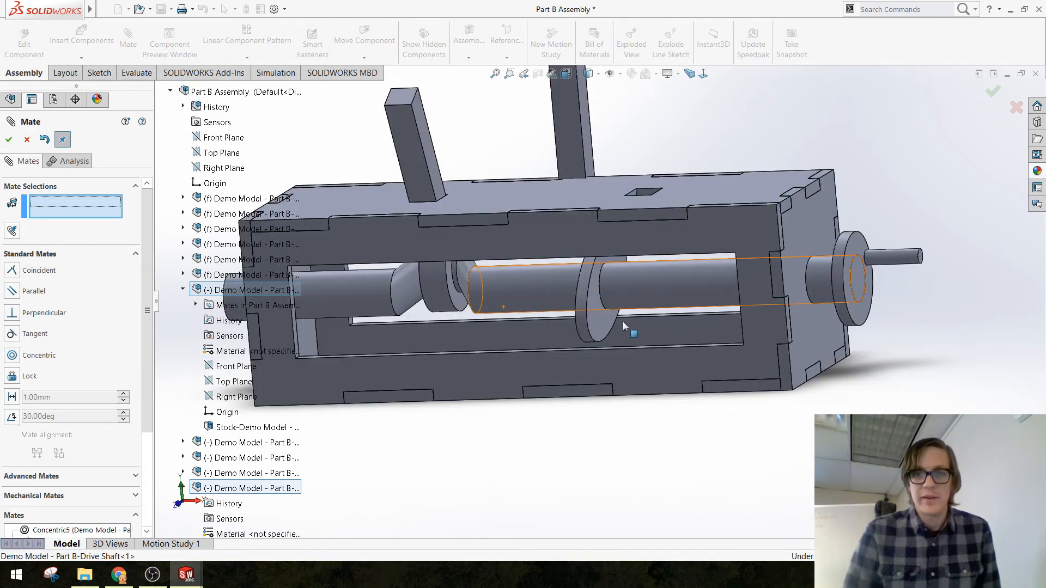
left_click_drag(893, 258, 899, 315)
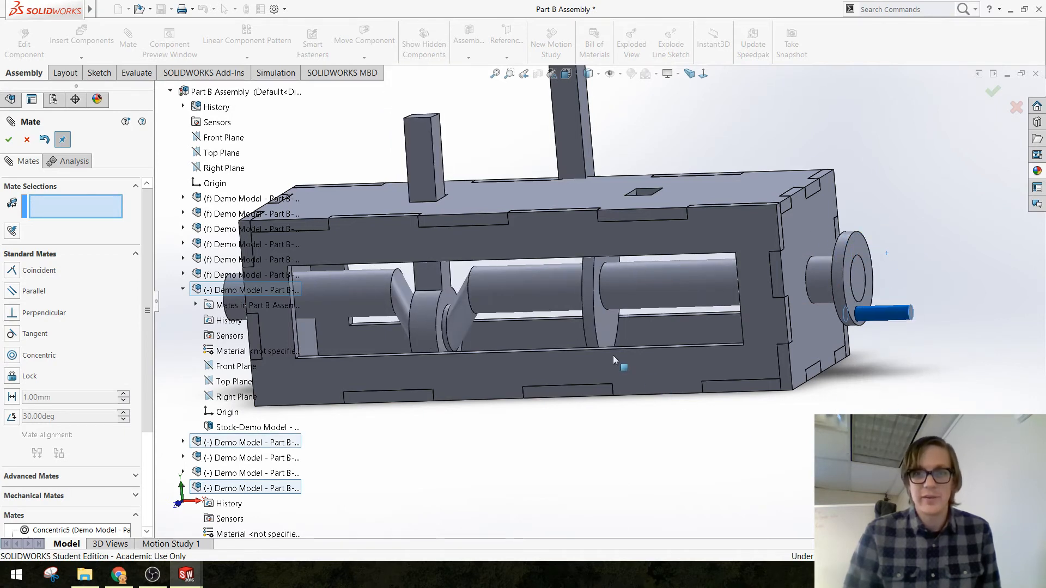
left_click_drag(646, 328, 673, 327)
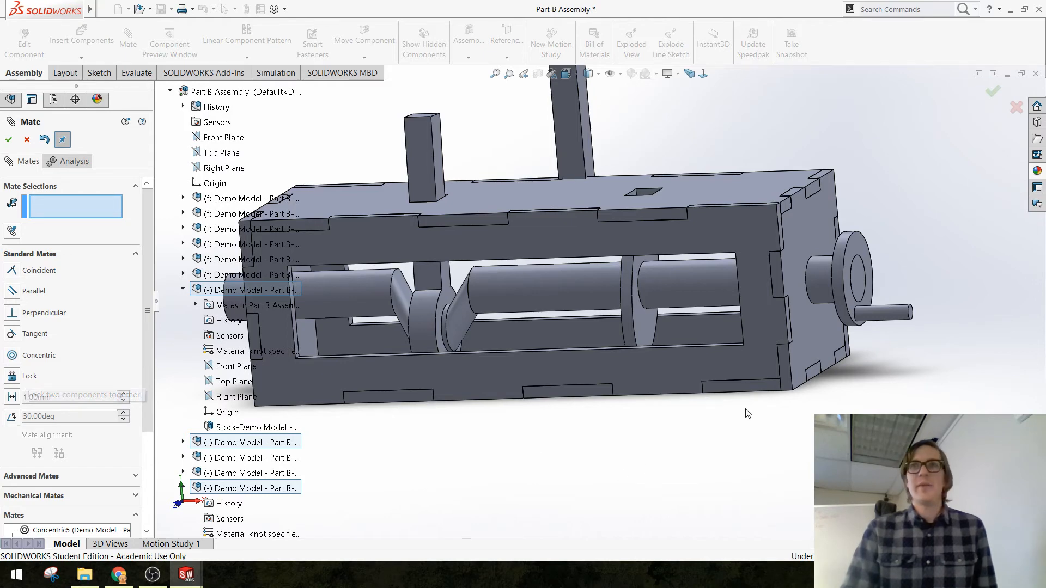
Add a distance mate of about 11.04 mm between the cam's flat face and the side wall of the top panel's empty slot
scroll(740, 381, "down", 5)
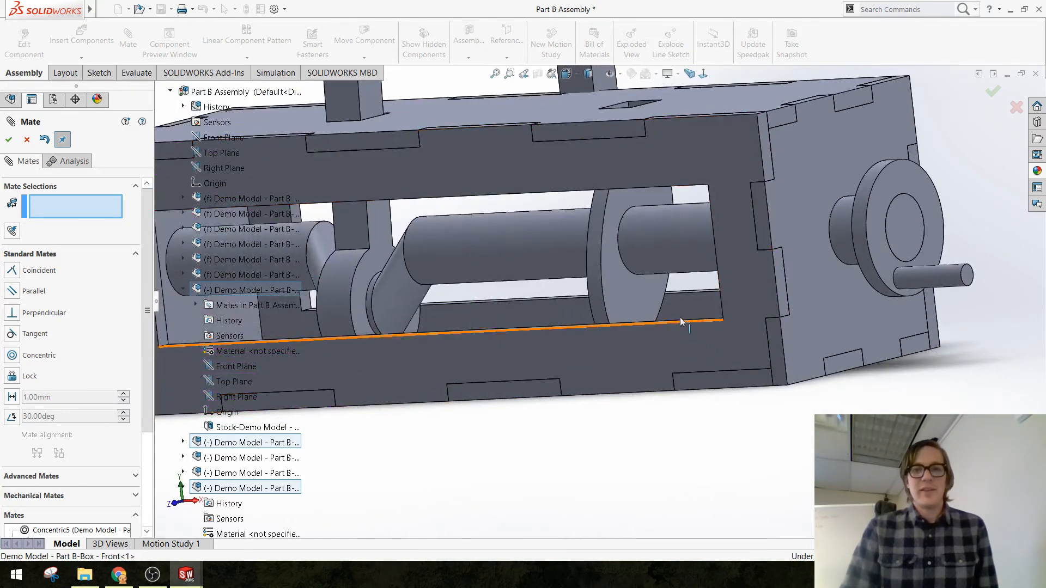
left_click(635, 299)
middle_click_drag(635, 299, 596, 198)
left_click(593, 98)
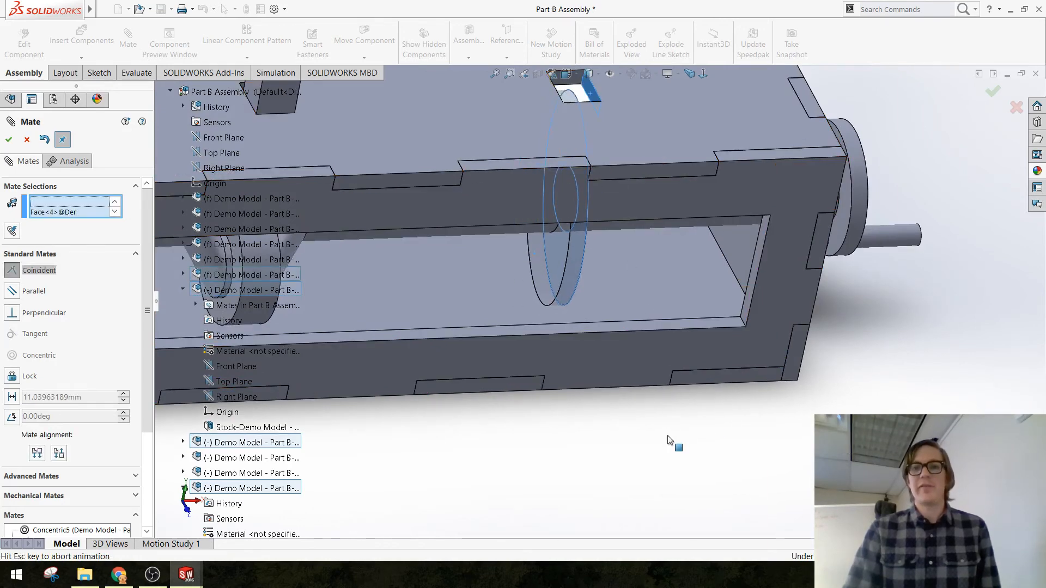
middle_click_drag(662, 384, 641, 377)
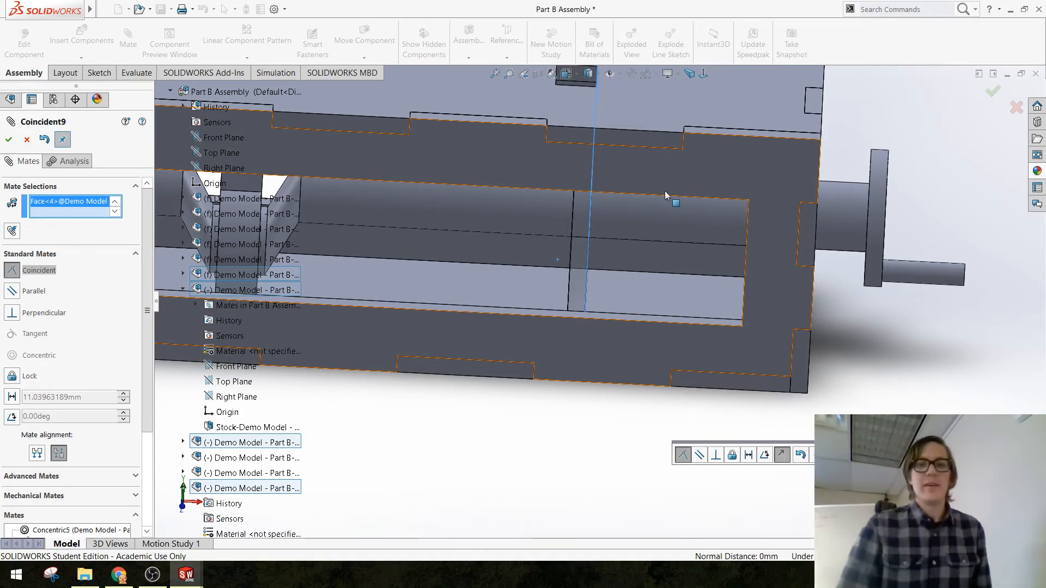
scroll(567, 234, "up", 1)
scroll(567, 235, "down", 1)
mouse_move(582, 247)
middle_mouse_down()
mouse_move(597, 216)
mouse_move(580, 229)
middle_mouse_up()
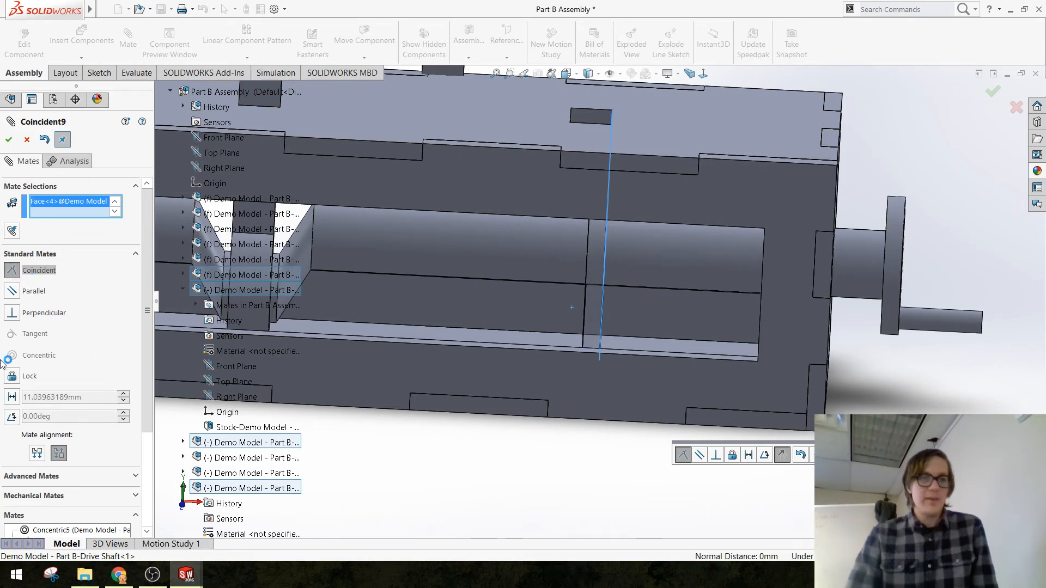
left_click(12, 397)
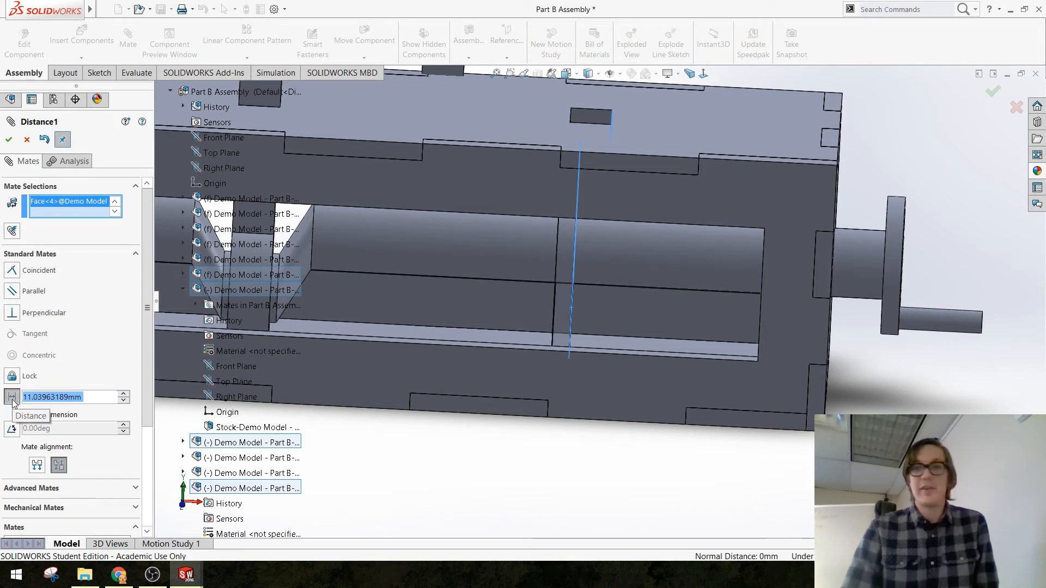
key("Return")
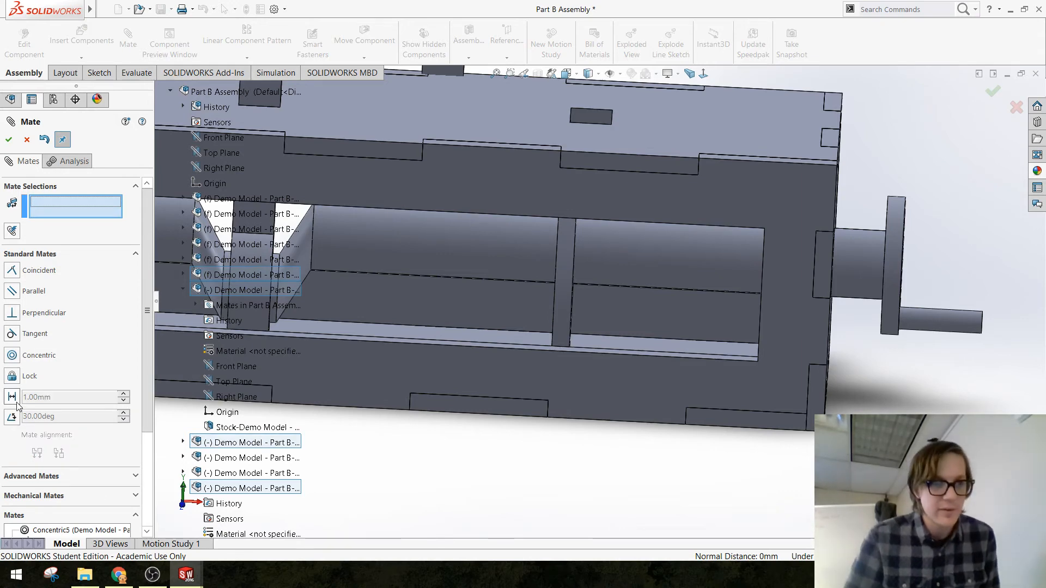
mouse_move(574, 258)
middle_mouse_down()
mouse_move(541, 252)
mouse_move(565, 257)
middle_mouse_up()
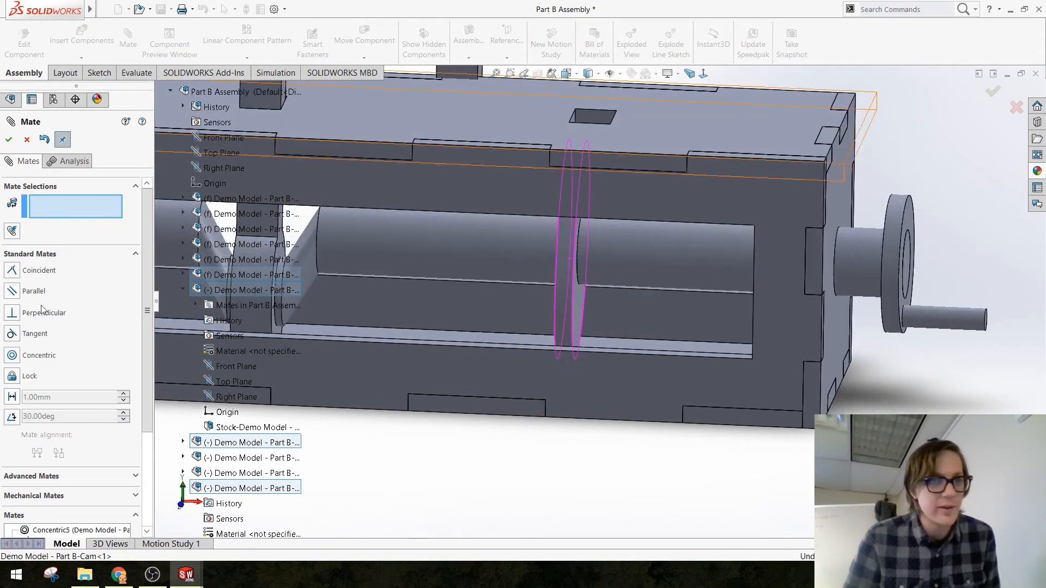
left_click(8, 139)
Edit the distance mate between the cam and the top panel's slot wall and set it to 5 mm
scroll(58, 490, "down", 5)
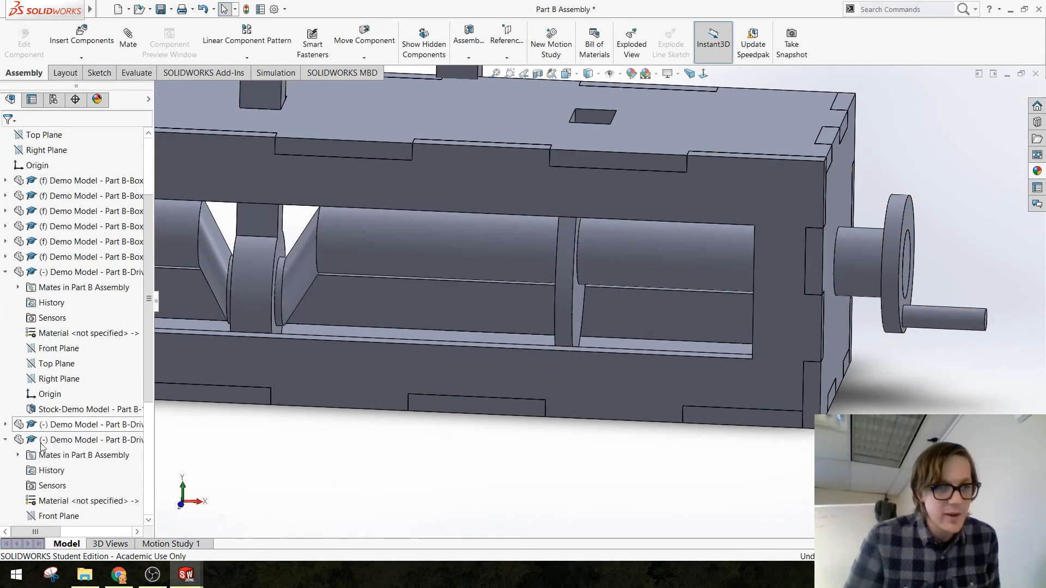
left_click(5, 516)
left_click(64, 517)
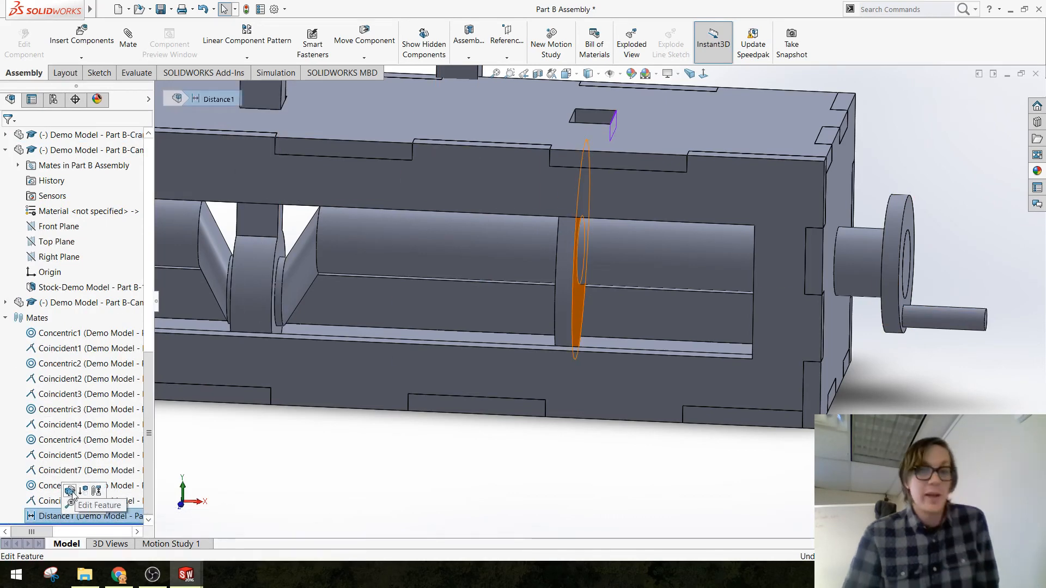
left_click(70, 491)
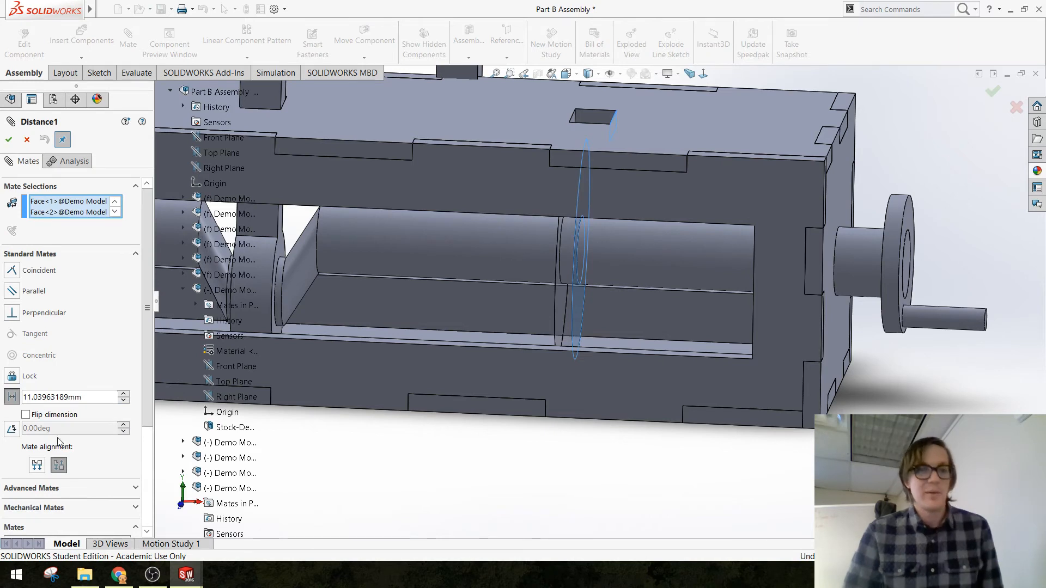
double_click(93, 398)
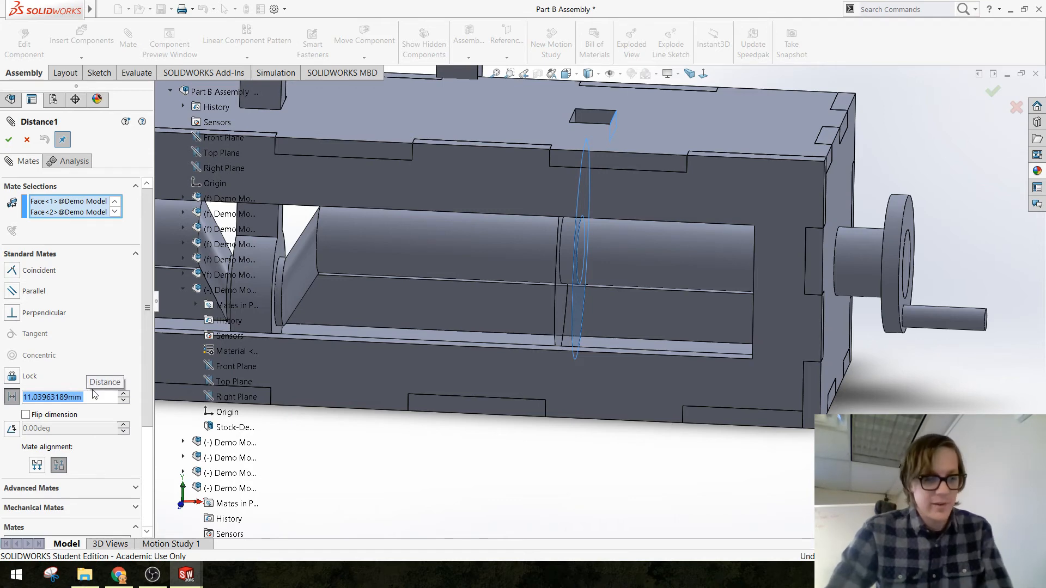
type("5")
key("Return")
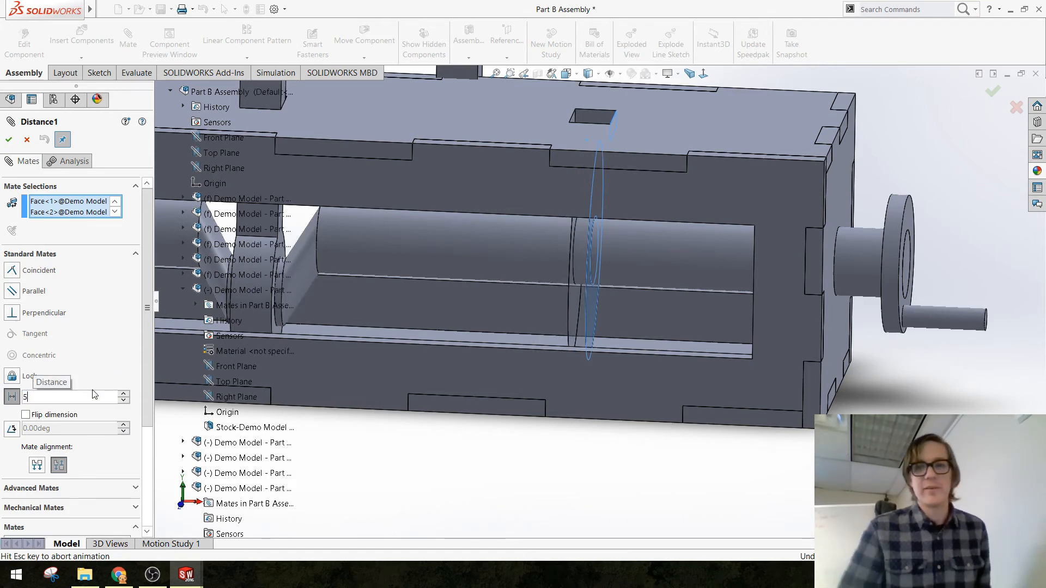
mouse_move(442, 305)
middle_mouse_down()
mouse_move(460, 302)
mouse_move(427, 308)
middle_mouse_up()
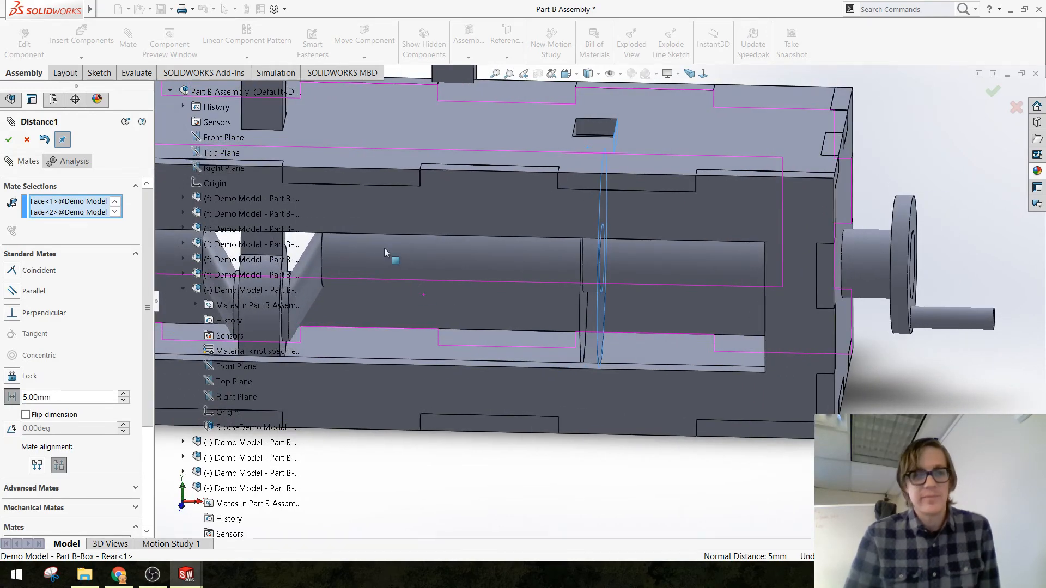
left_click(8, 140)
middle_click_drag(594, 274, 576, 294)
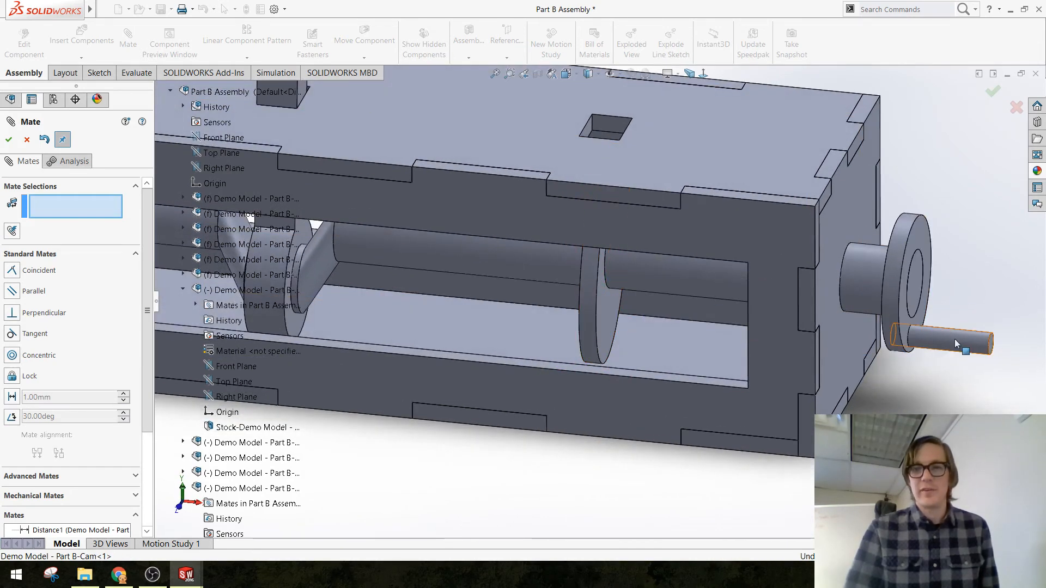
Turn the handle to check how the cam rotates under its slot, and finish the mating command
left_click_drag(955, 339, 620, 333)
left_click_drag(479, 313, 615, 345)
middle_click_drag(615, 345, 600, 321)
left_click(9, 139)
Rebuild and save the assembly document
scroll(599, 305, "up", 5)
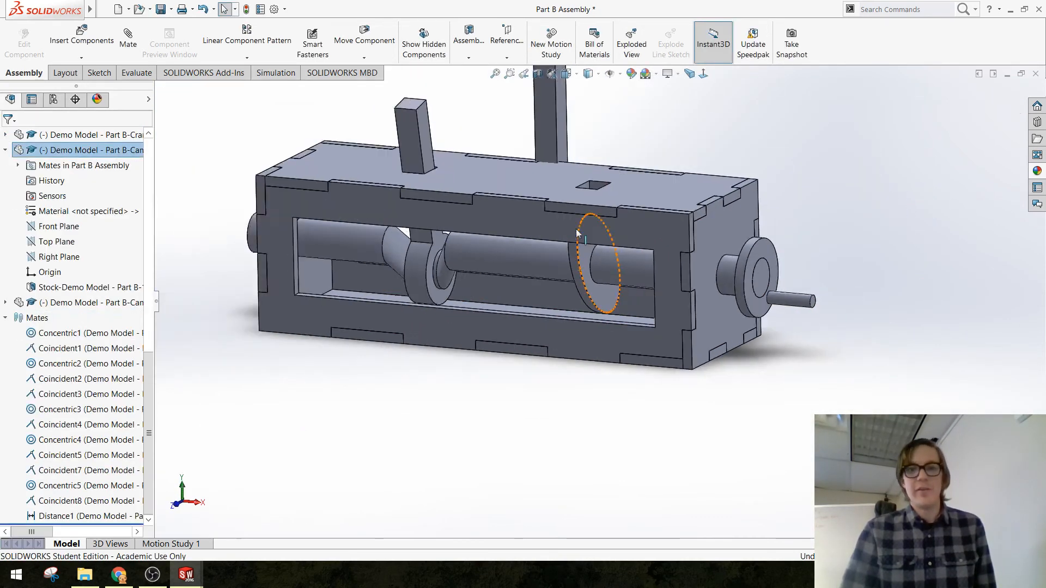
scroll(586, 191, "down", 2)
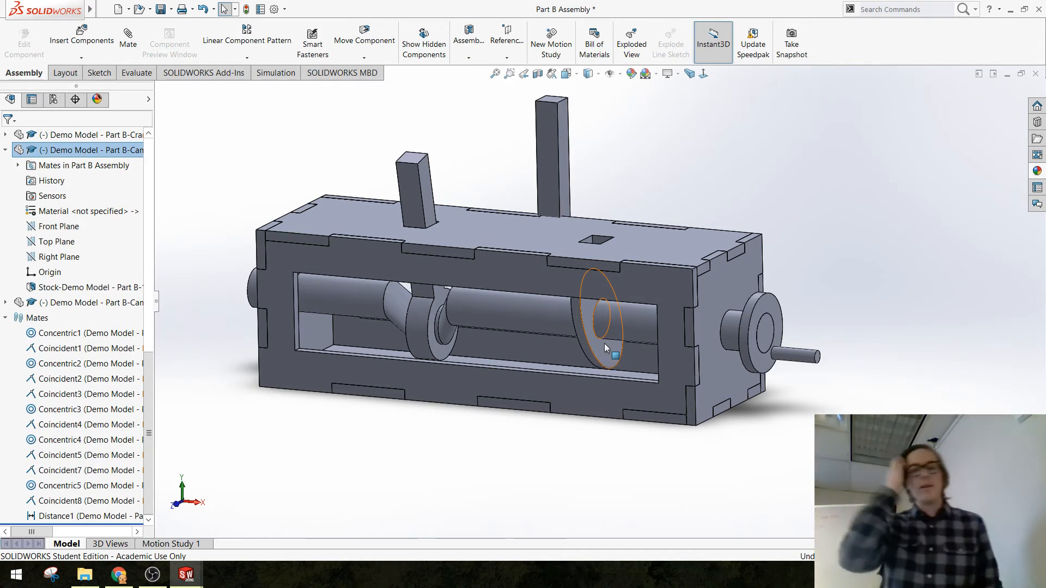
scroll(612, 214, "down", 3)
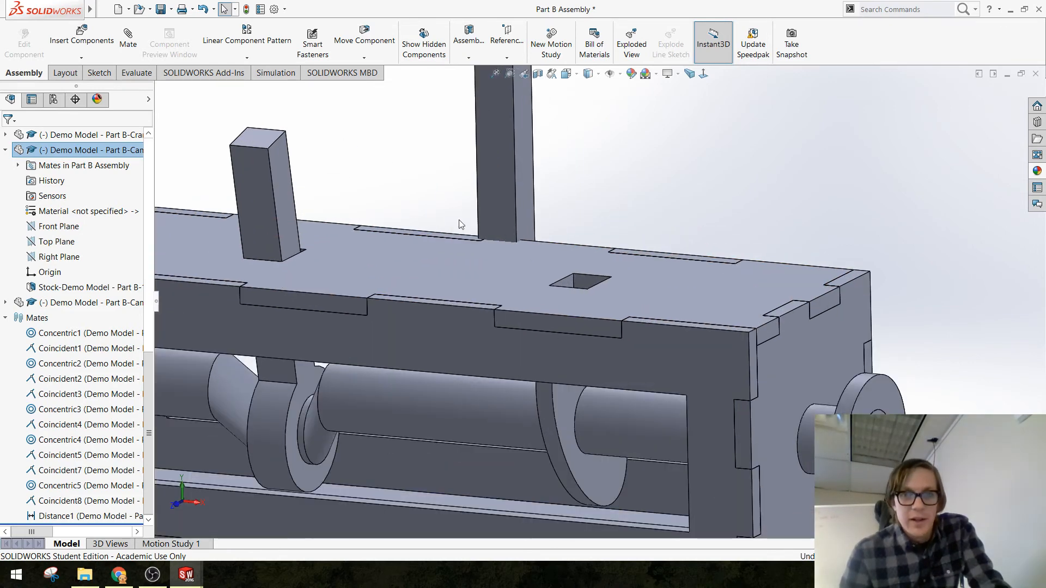
scroll(570, 226, "up", 3)
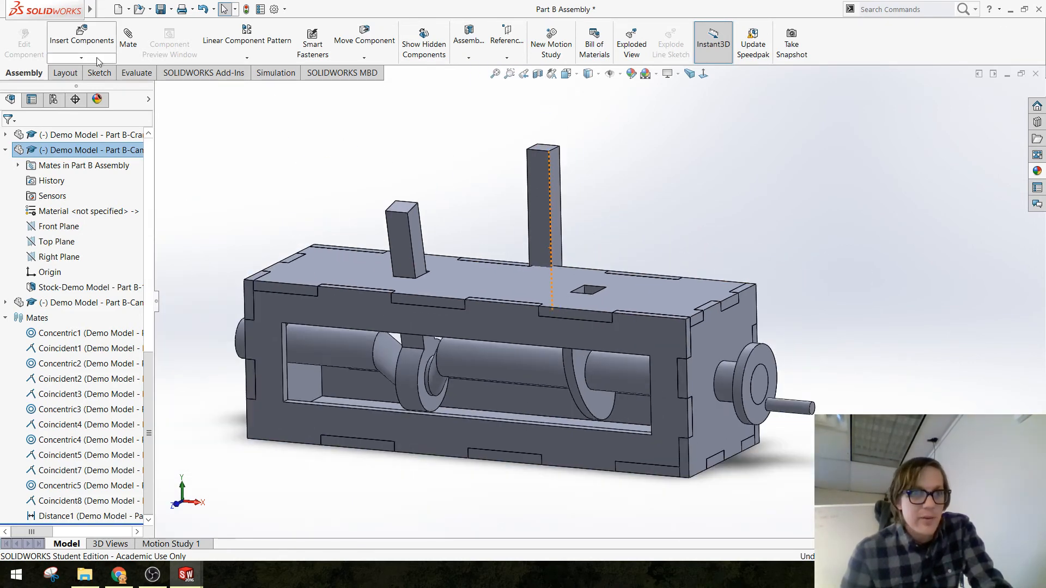
key("ctrl+s")
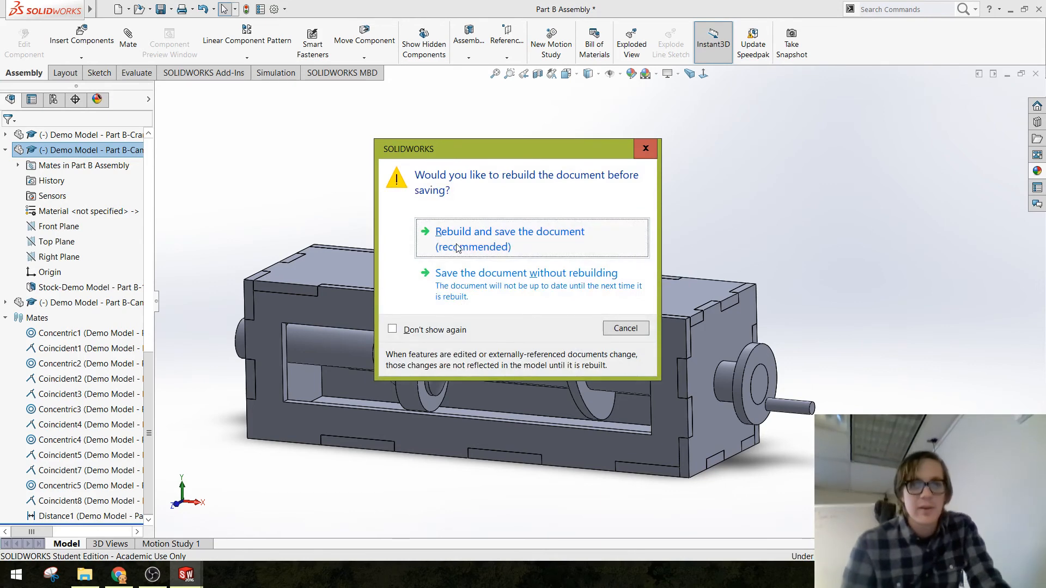
left_click(457, 248)
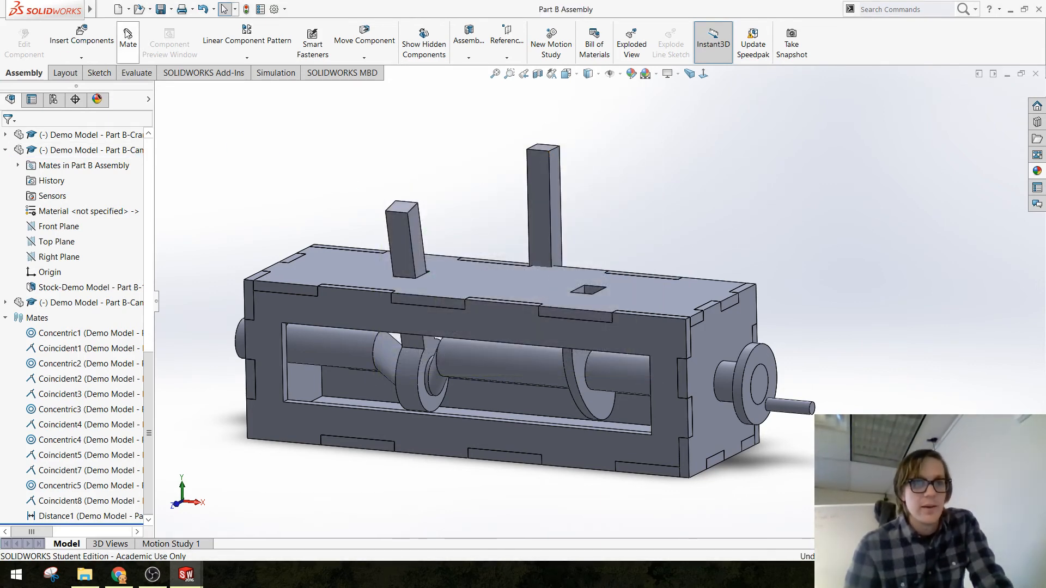
Mate the cam follower's side face nearest the handle coincident with the matching wall of the top panel's empty slot
scroll(672, 295, "down", 2)
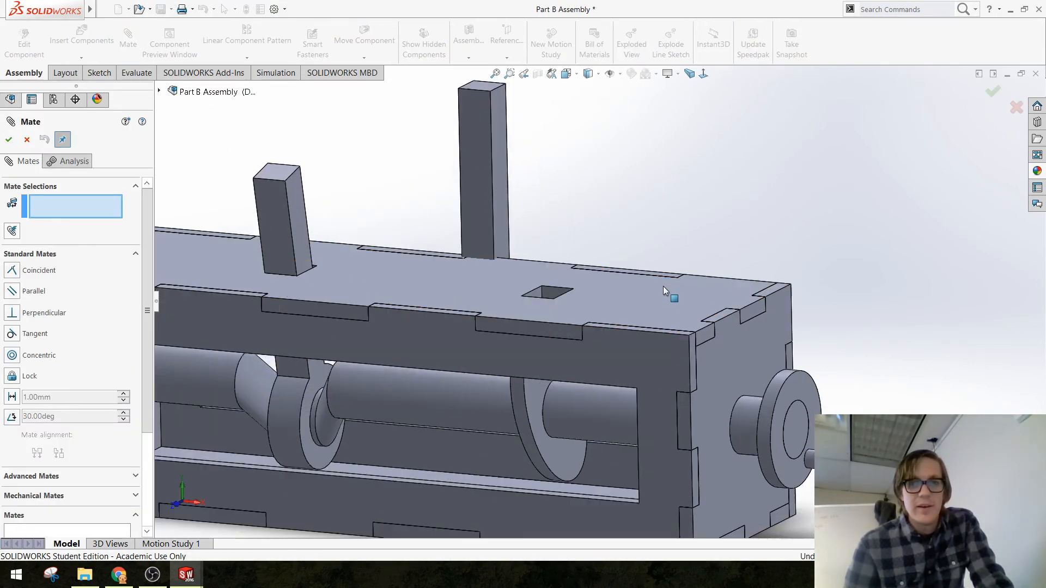
scroll(681, 289, "down", 2)
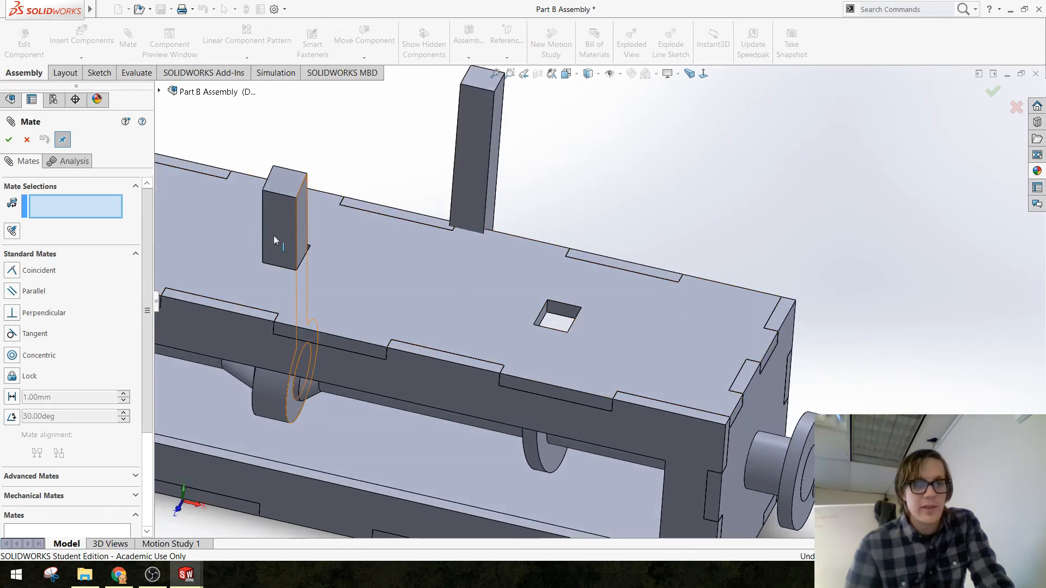
left_click(496, 157)
middle_click_drag(659, 322, 703, 414)
scroll(573, 342, "down", 2)
left_click(593, 321)
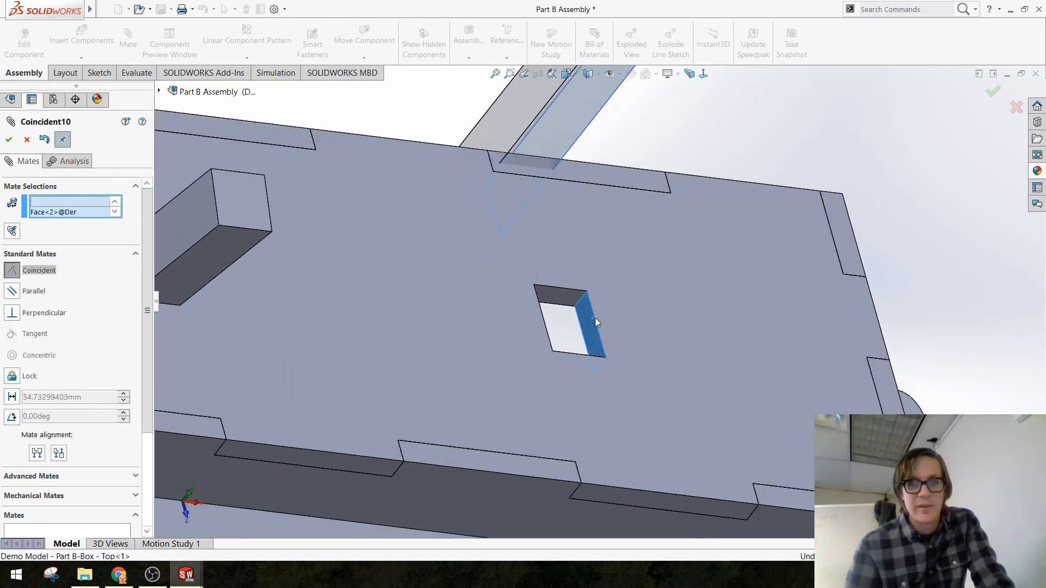
left_click(604, 333)
Mate the cam follower's front face coincident with the front wall of the same slot in the top panel
scroll(709, 353, "up", 2)
middle_click_drag(709, 353, 635, 297)
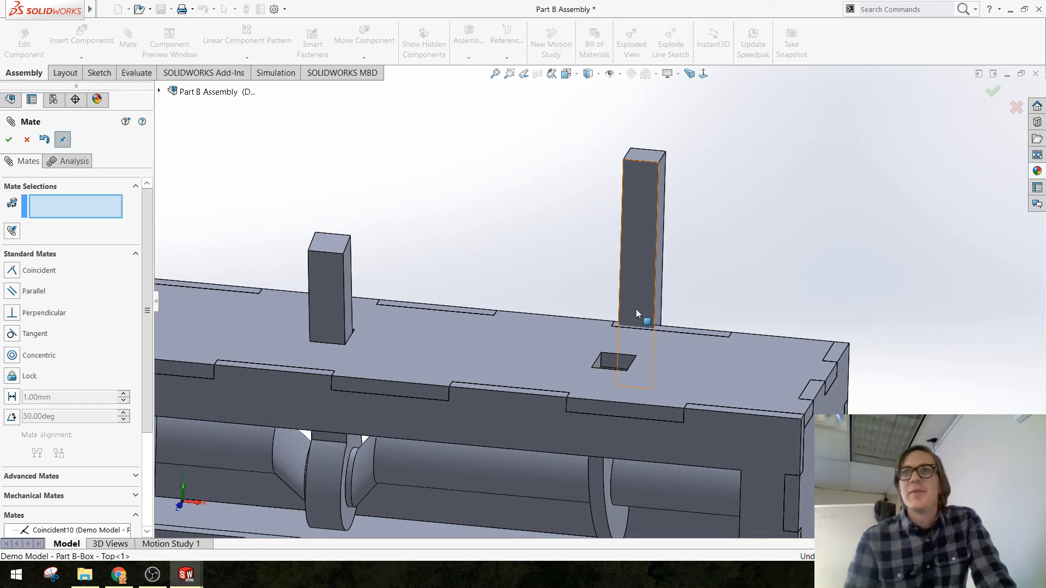
scroll(635, 308, "down", 3)
scroll(621, 349, "up", 5)
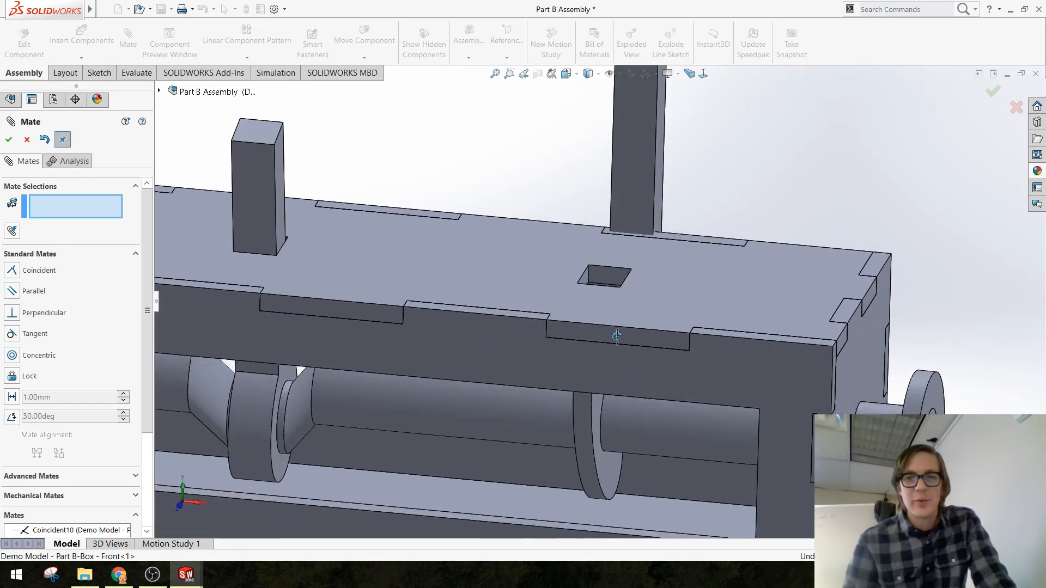
middle_click_drag(617, 337, 636, 206)
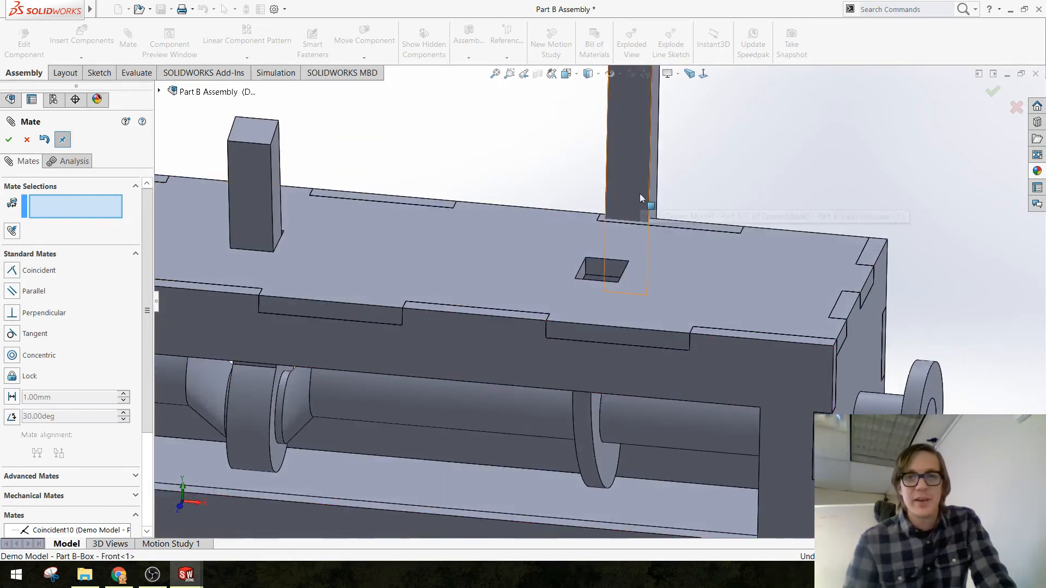
left_click(639, 198)
middle_click_drag(677, 297, 598, 450)
scroll(626, 279, "up", 5)
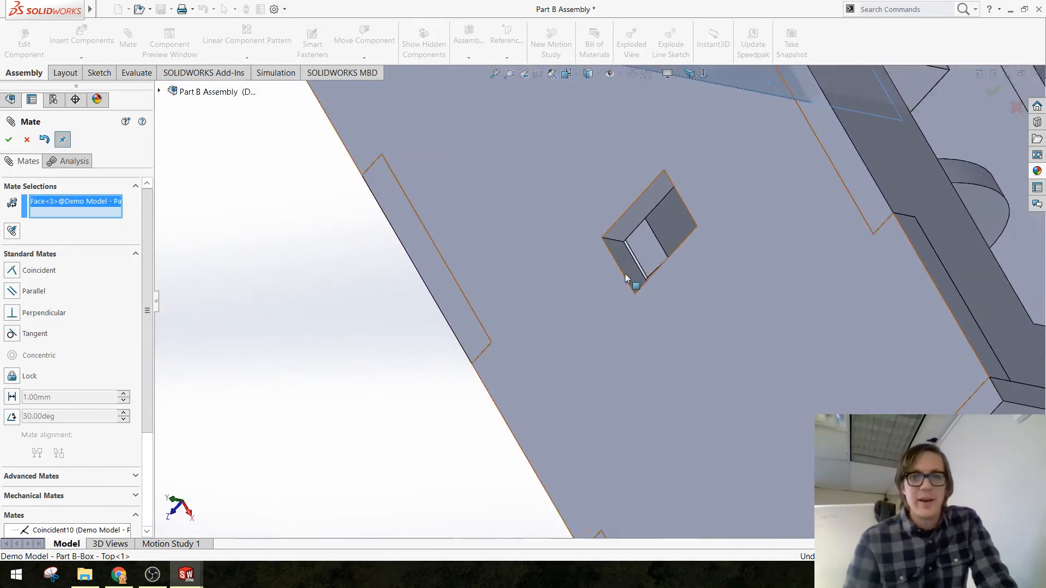
left_click(636, 270)
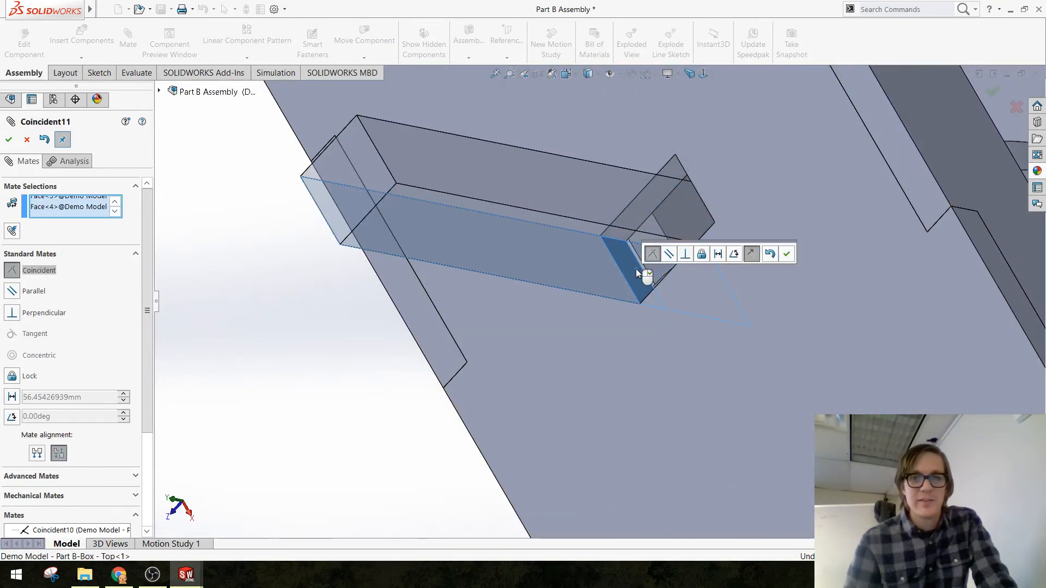
key("Return")
Slide the cam follower up in its slot so its lower end sits clear above the cam
middle_click_drag(547, 409, 614, 267)
scroll(634, 298, "up", 5)
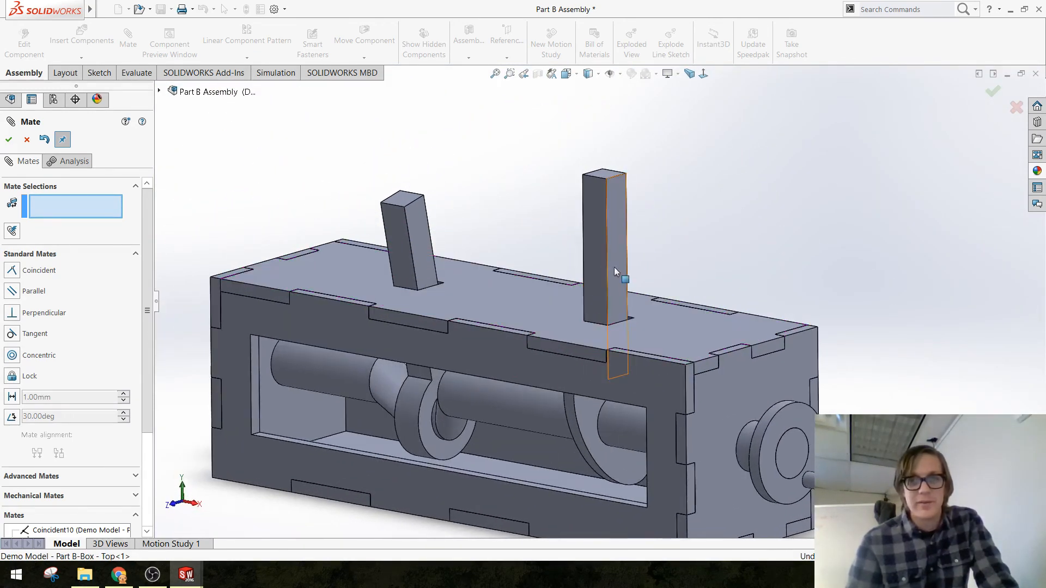
scroll(614, 266, "down", 3)
left_click(595, 216)
scroll(595, 228, "down", 2)
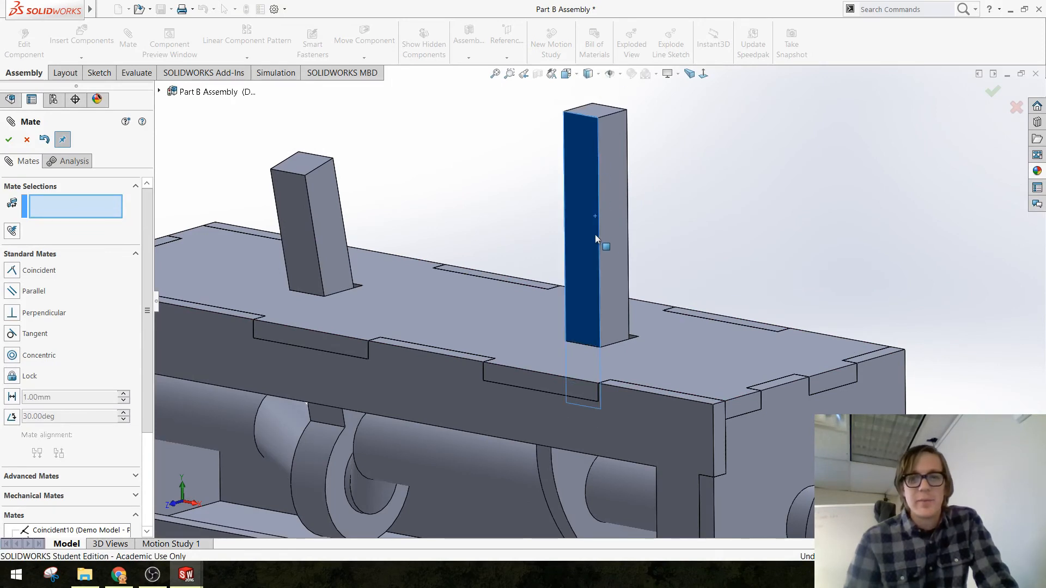
left_click_drag(595, 236, 665, 126)
middle_click_drag(644, 422, 639, 309)
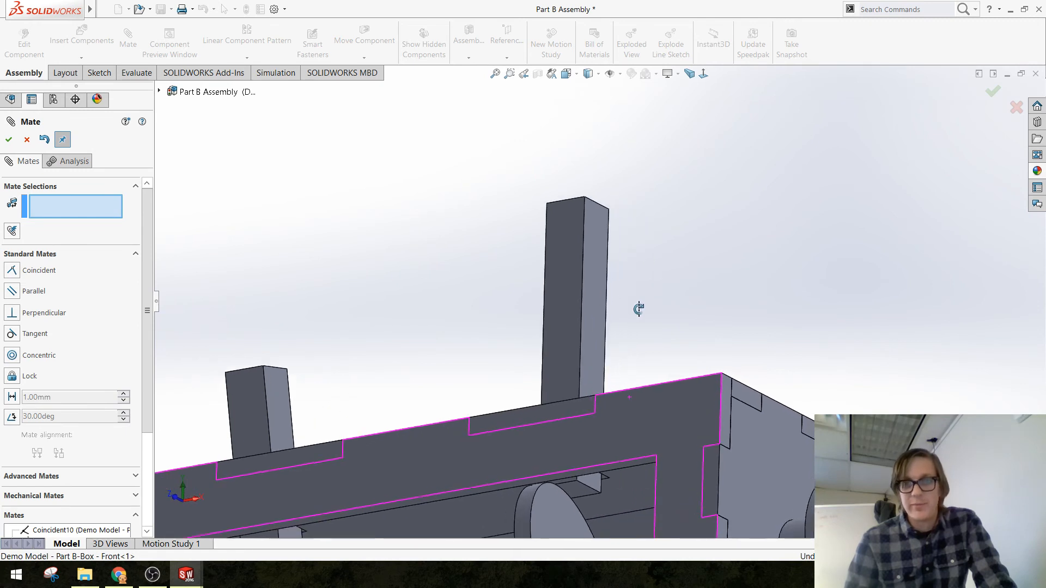
left_click_drag(605, 279, 591, 244)
middle_click_drag(460, 282, 629, 424)
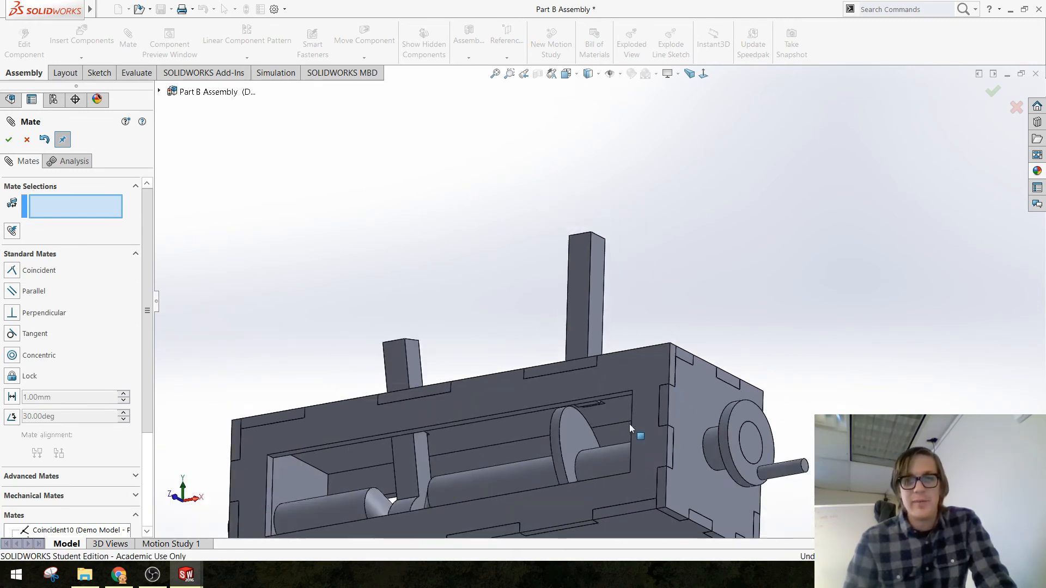
Try to mate the cam follower's bottom face to the cam's curved rim, and clear the mate selections
scroll(629, 424, "down", 10)
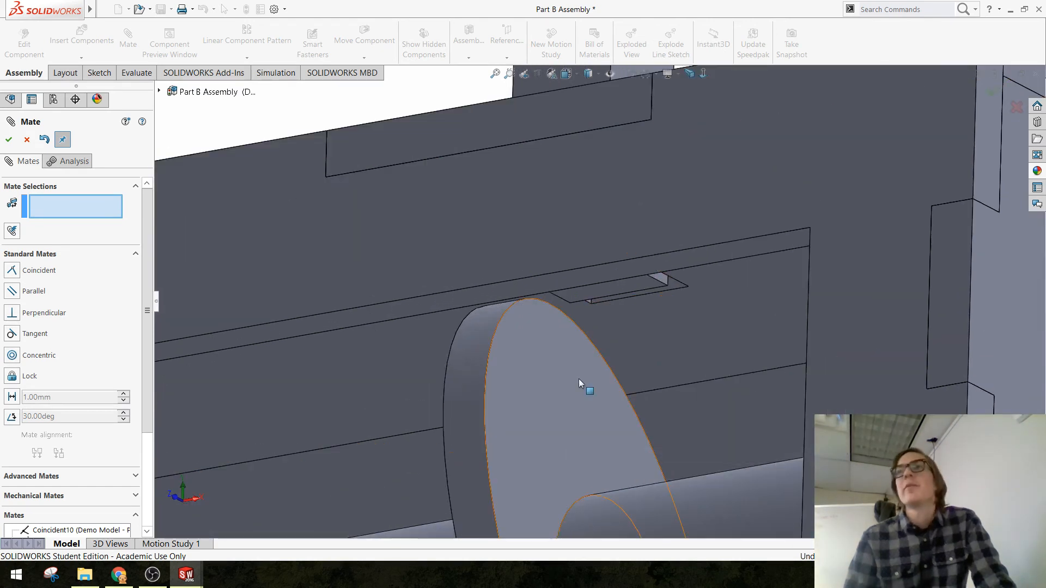
left_click(617, 291)
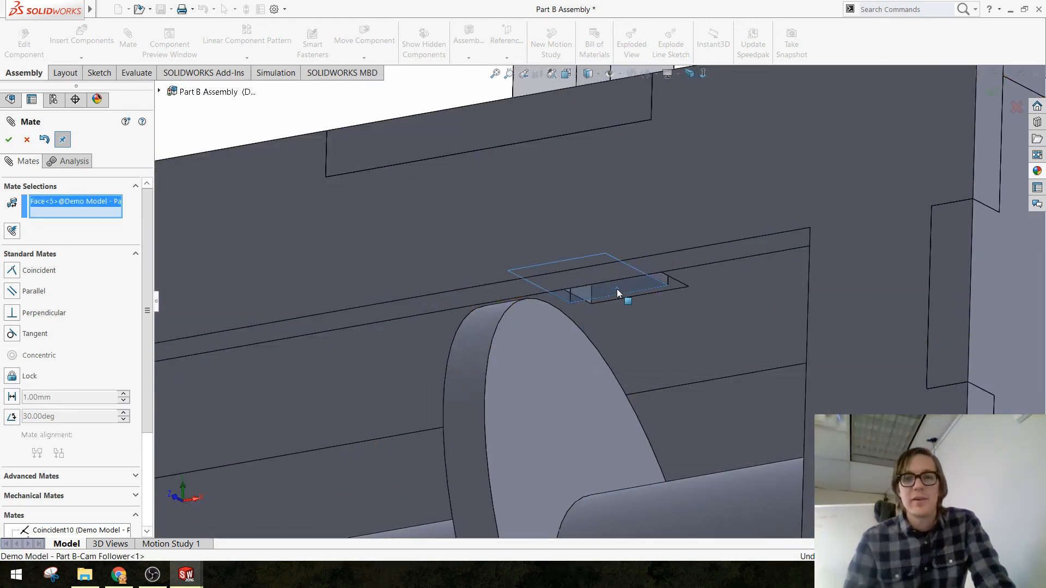
left_click(473, 341)
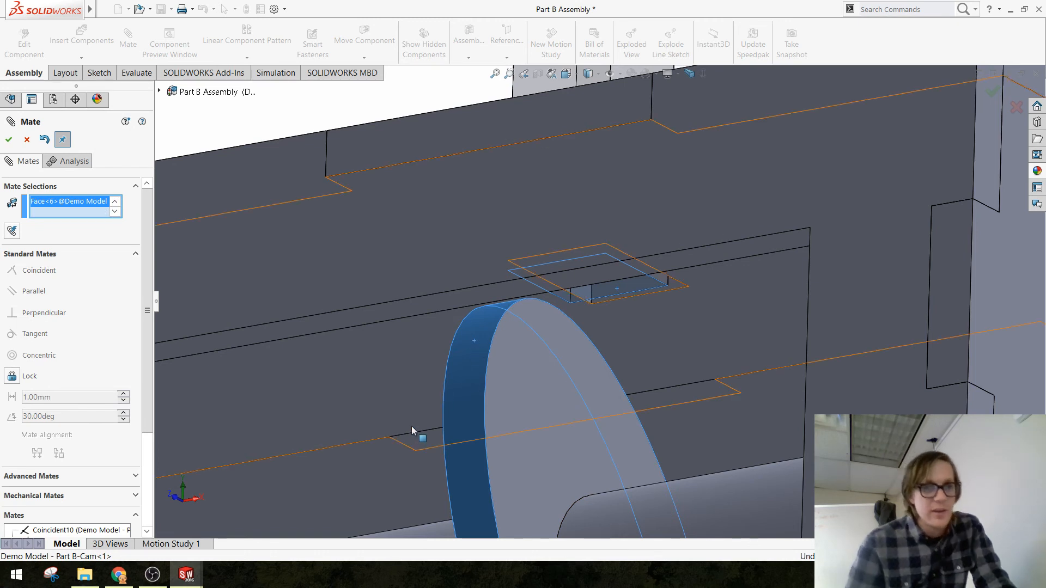
scroll(84, 447, "down", 5)
scroll(106, 463, "up", 3)
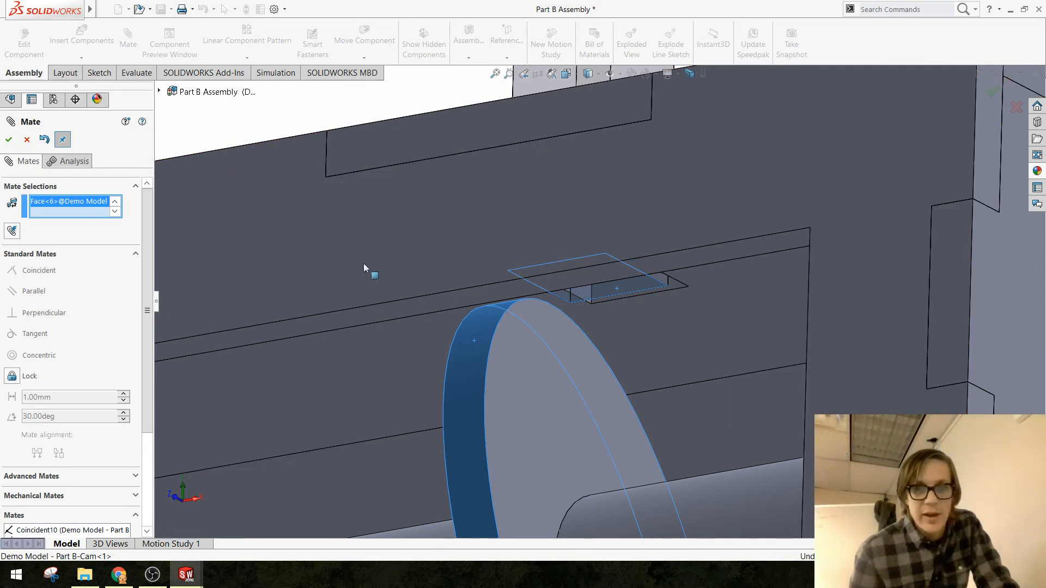
right_click(85, 212)
left_click(109, 216)
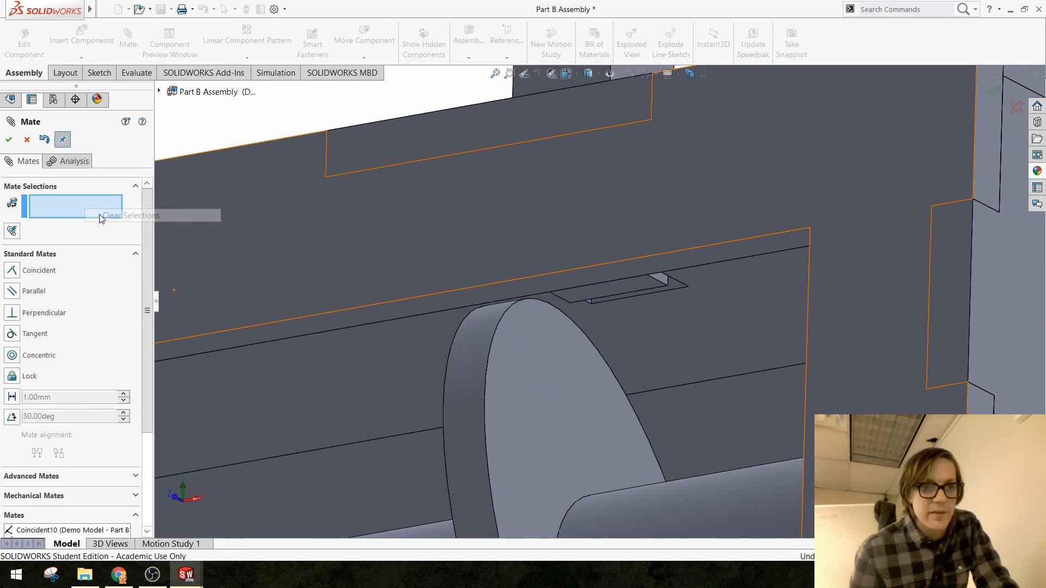
left_click(611, 301)
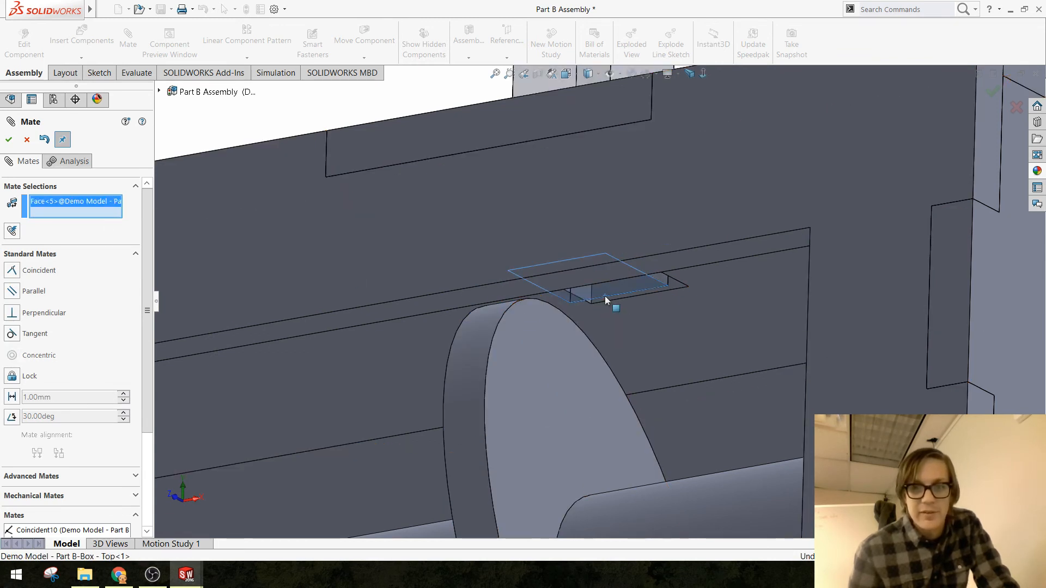
right_click(61, 203)
left_click(107, 205)
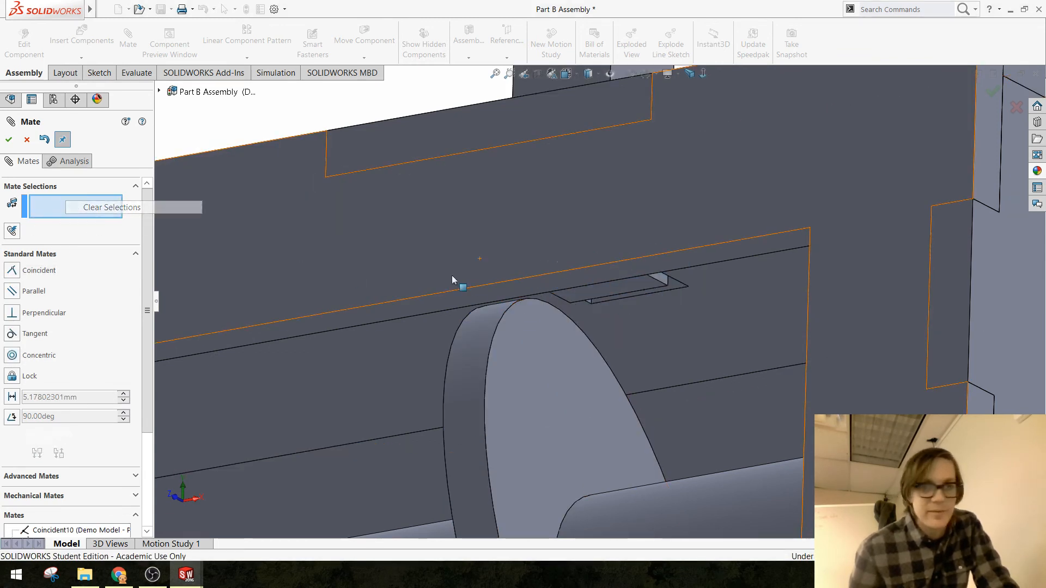
Add a parallel mate between the cam follower's bottom edge and the cam's curved rim
left_click(641, 292)
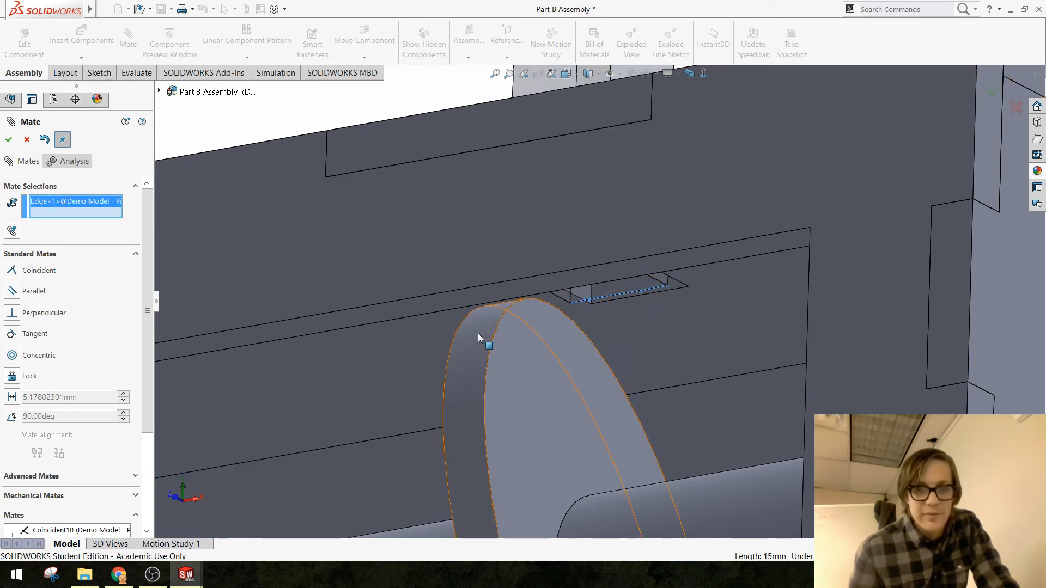
left_click(472, 340)
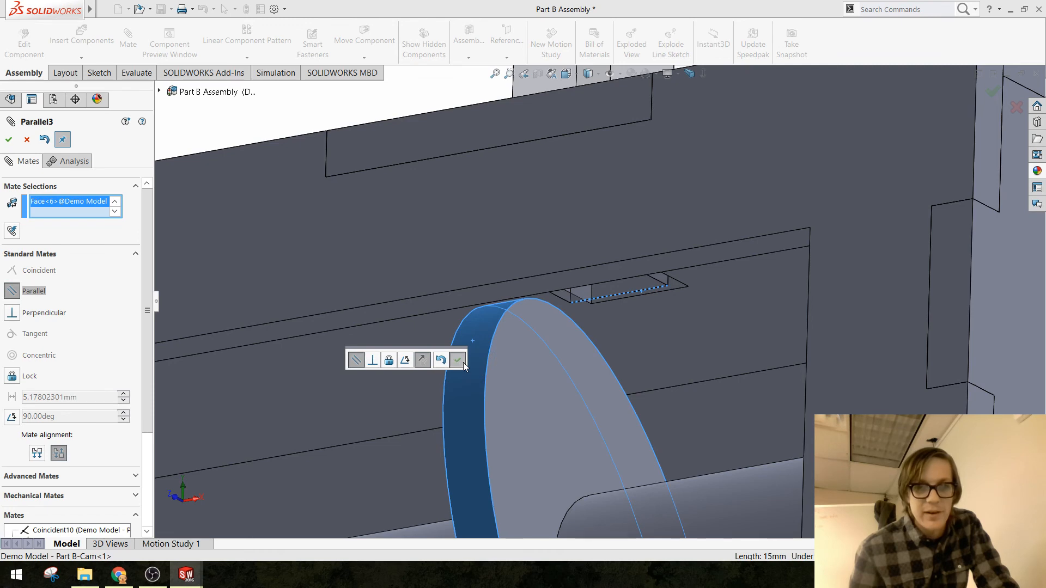
left_click(457, 360)
scroll(600, 385, "up", 7)
scroll(655, 386, "down", 4)
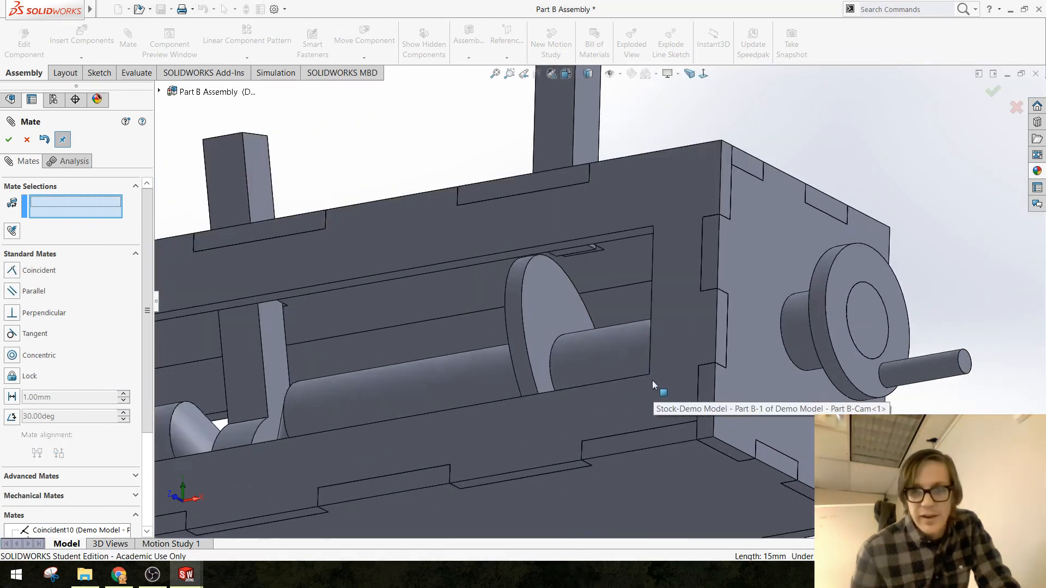
scroll(195, 360, "up", 3)
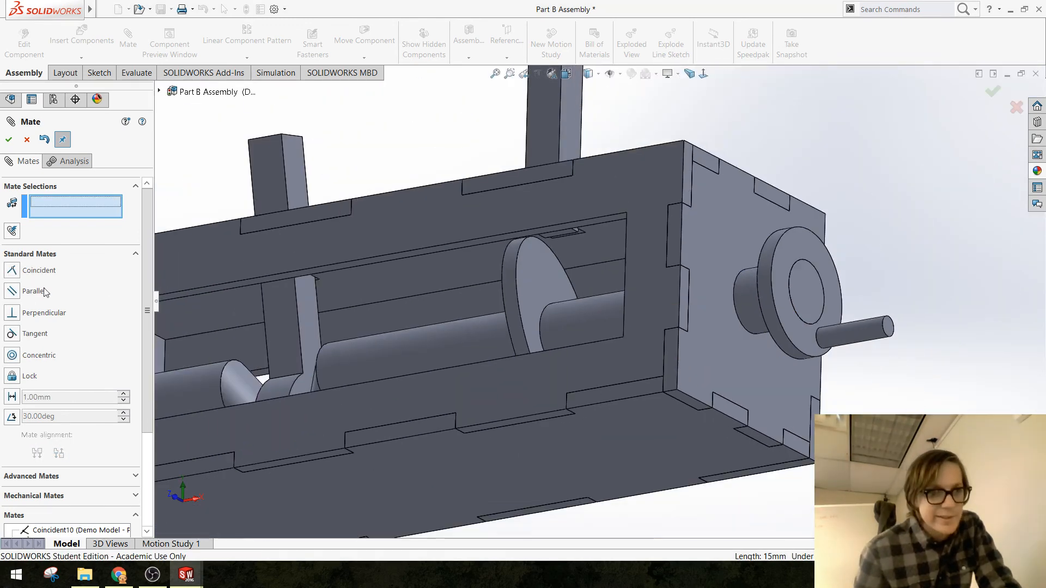
Finish mating and delete the parallel mate between the cam and the cam follower
left_click(14, 141)
scroll(70, 463, "down", 3)
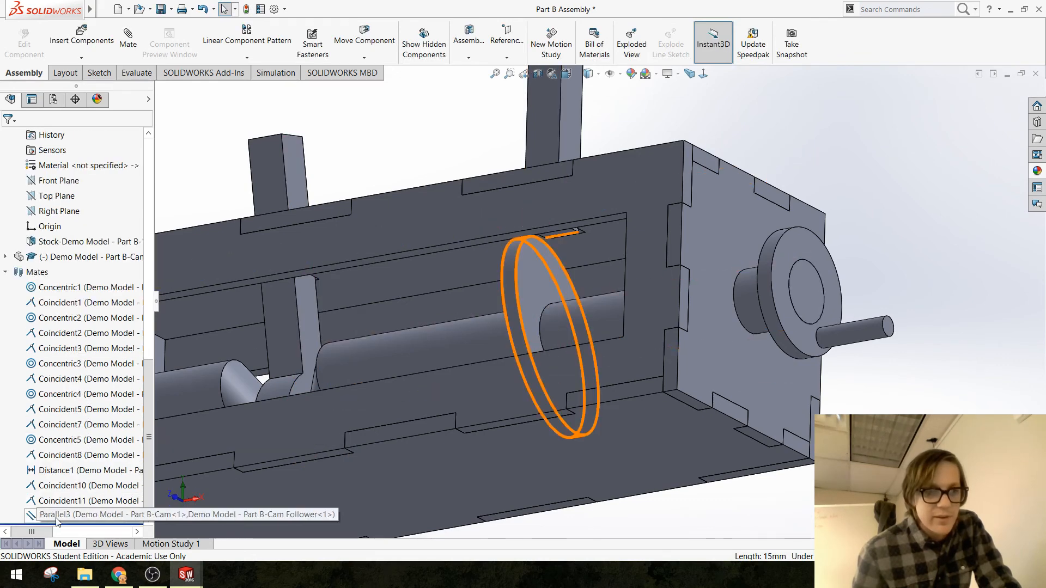
right_click(58, 517)
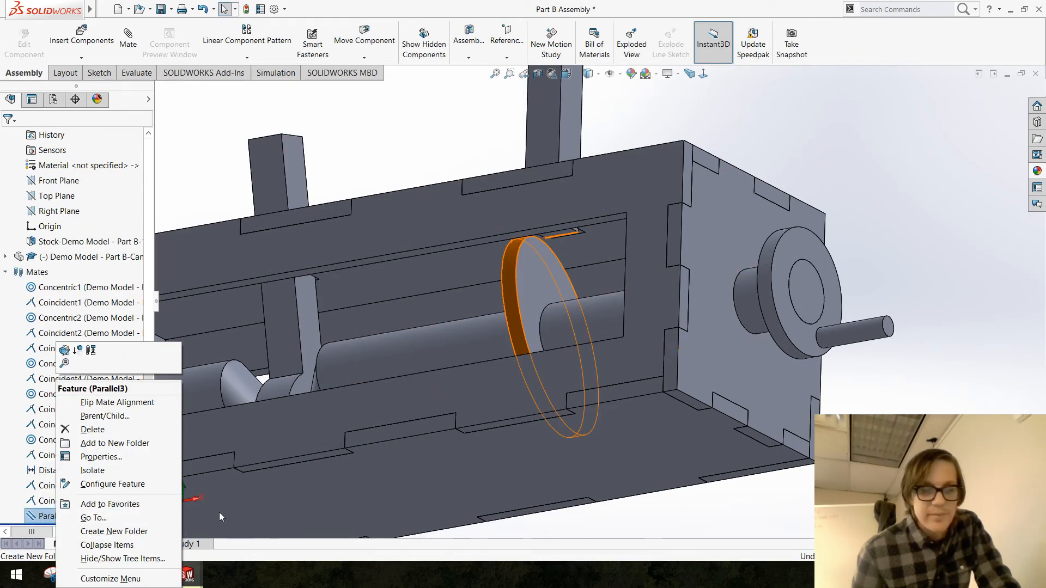
left_click(92, 430)
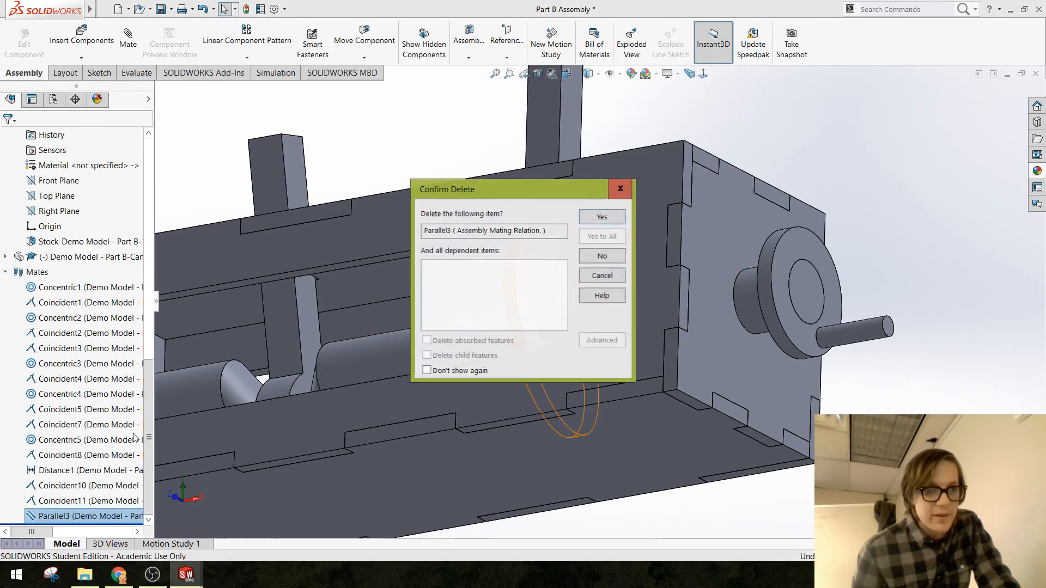
left_click(602, 214)
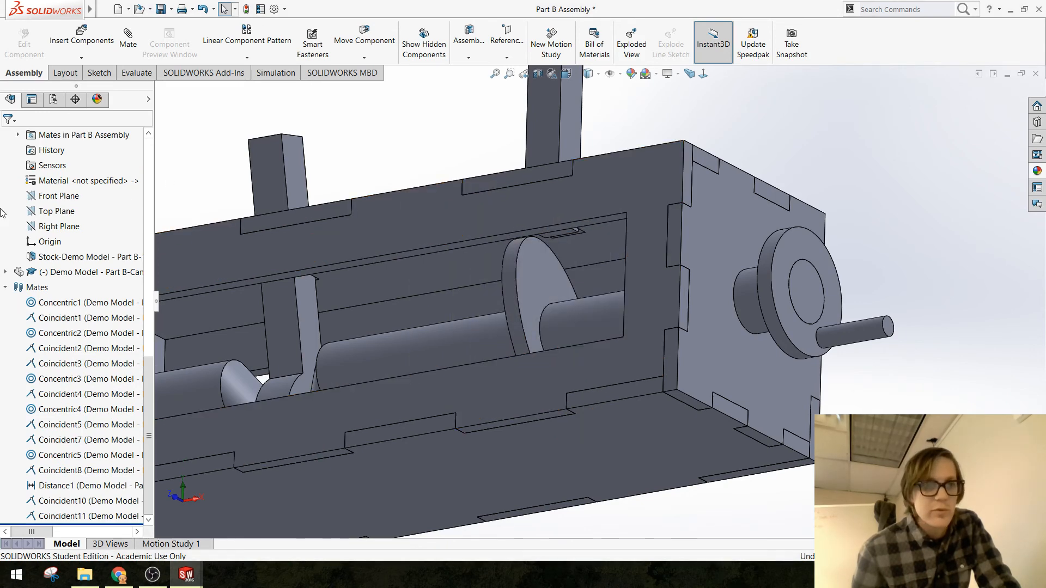
Collapse the expanded components and the mates folder in the assembly's feature tree
scroll(7, 273, "up", 10)
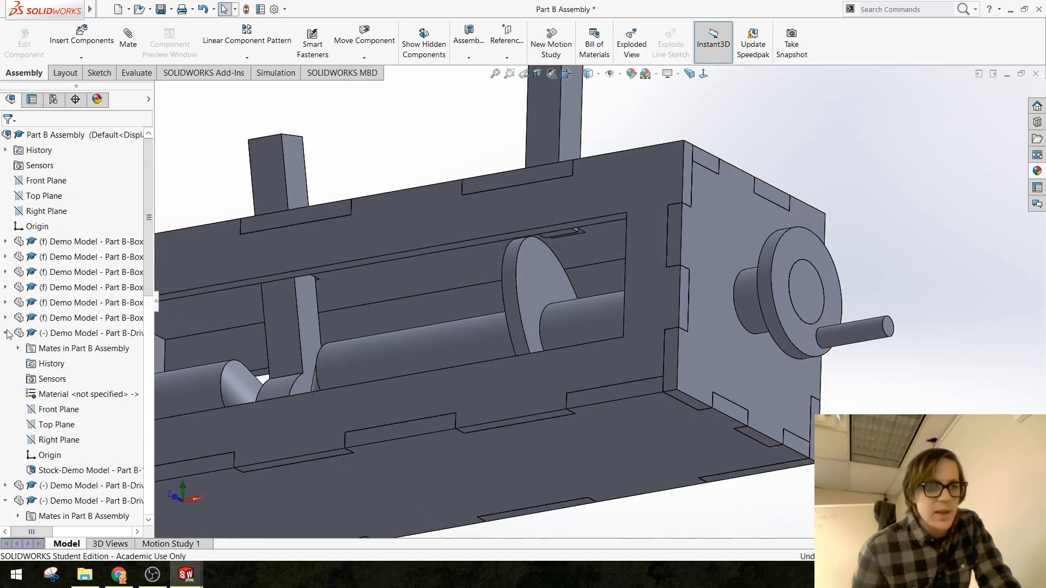
left_click(7, 333)
left_click(6, 364)
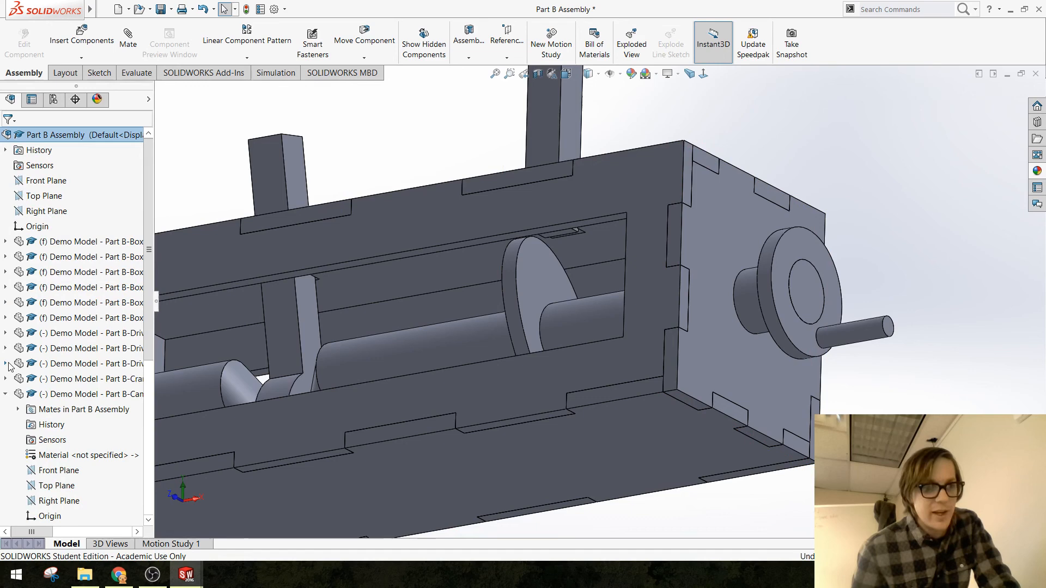
left_click(6, 394)
left_click(5, 425)
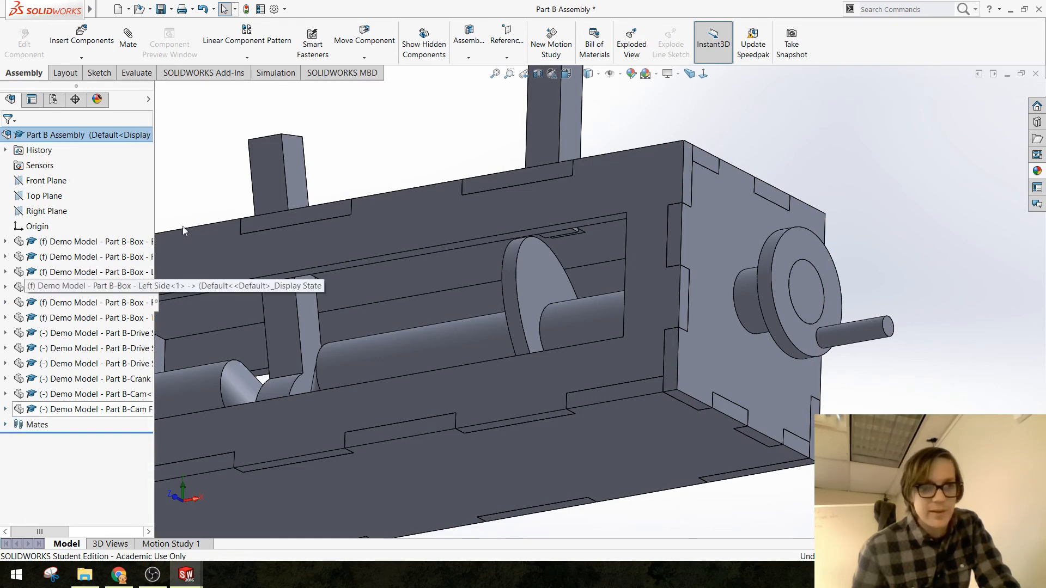
Try a parallel mate between the cam's curved rim and the cam follower's bottom edge, flipping the alignment and back
scroll(538, 261, "down", 3)
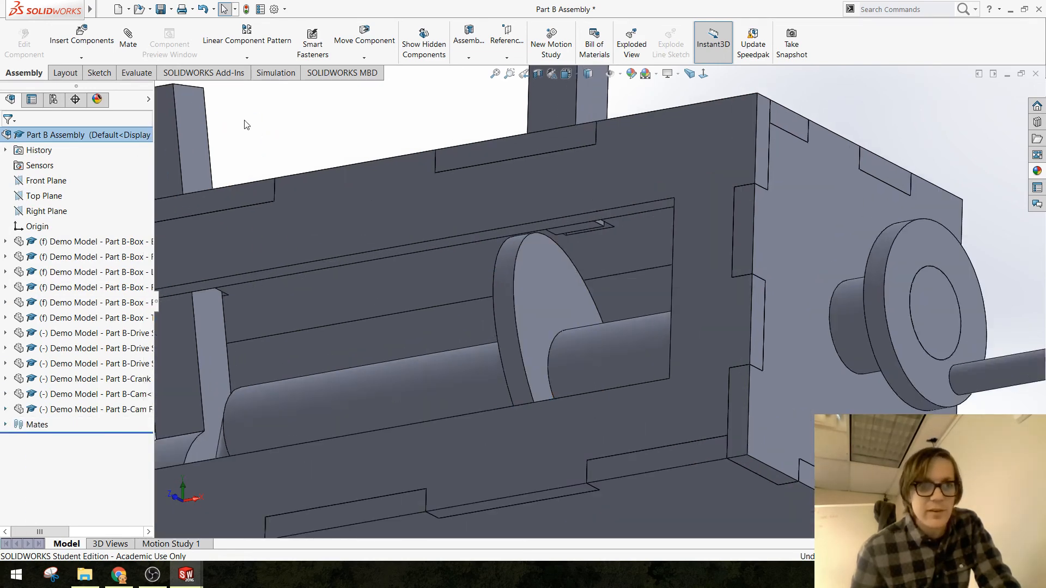
scroll(550, 250, "down", 4)
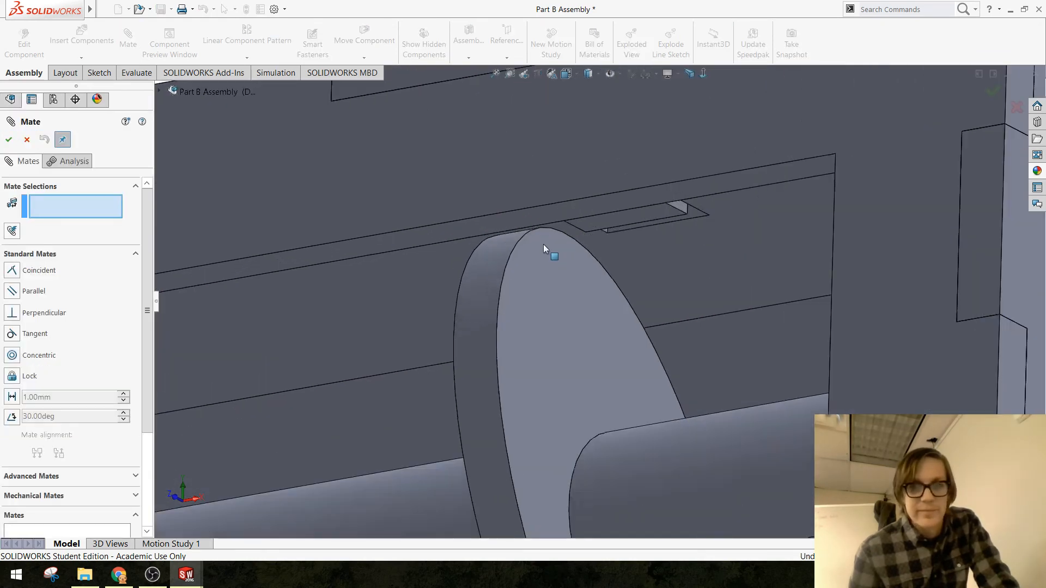
left_click(490, 264)
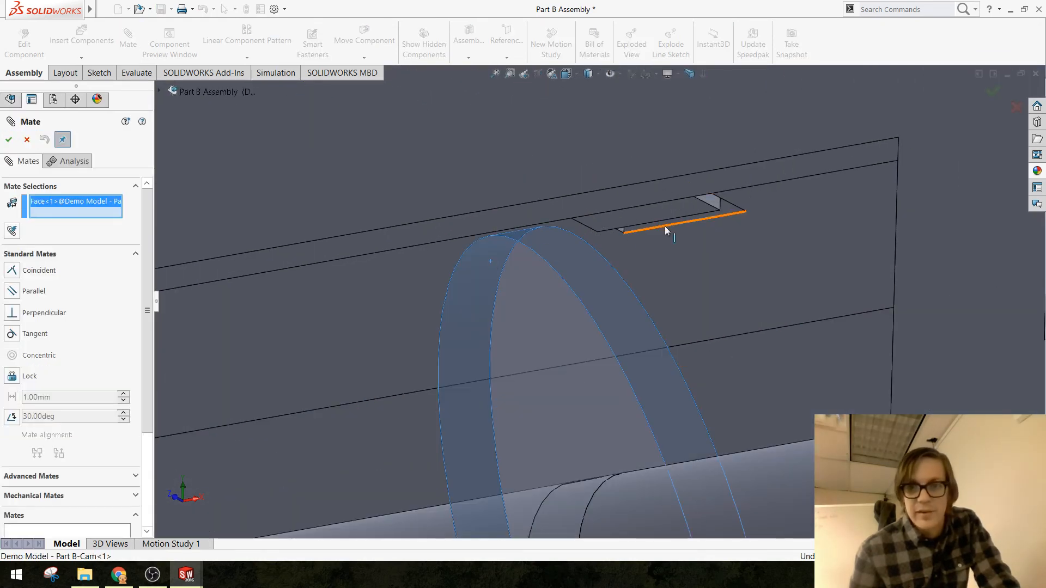
left_click(684, 221)
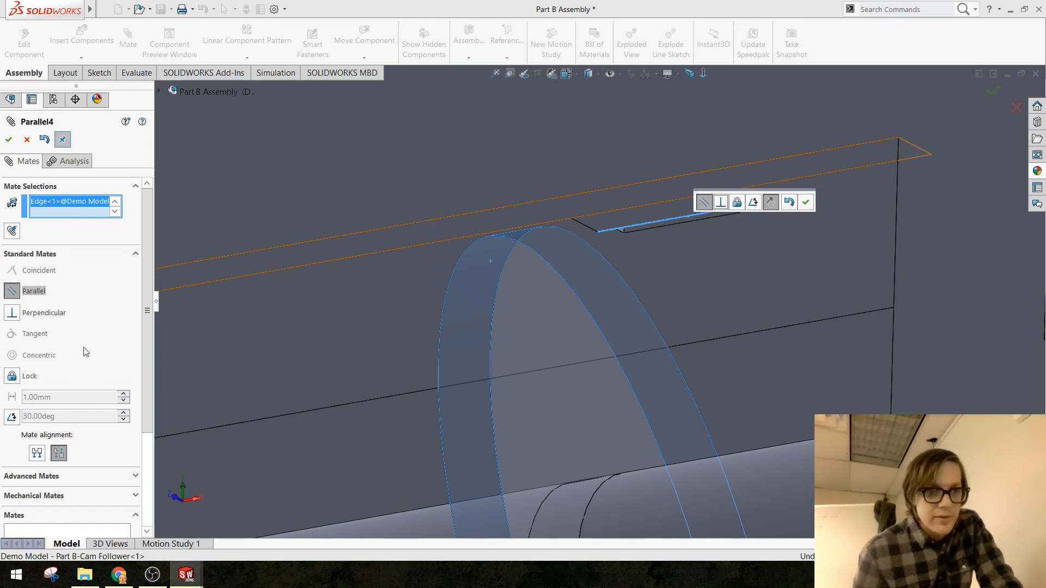
left_click(37, 454)
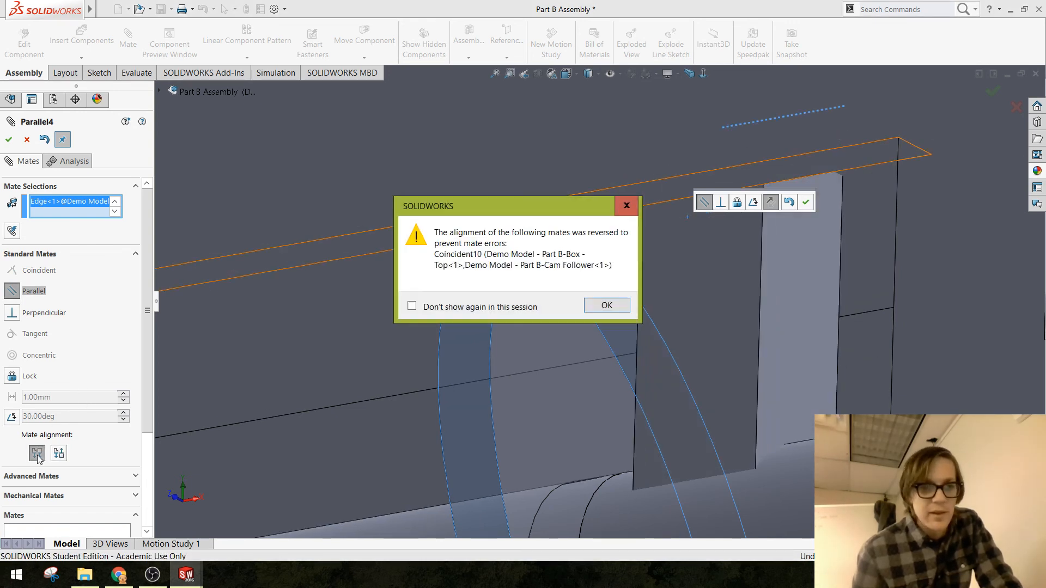
left_click(621, 306)
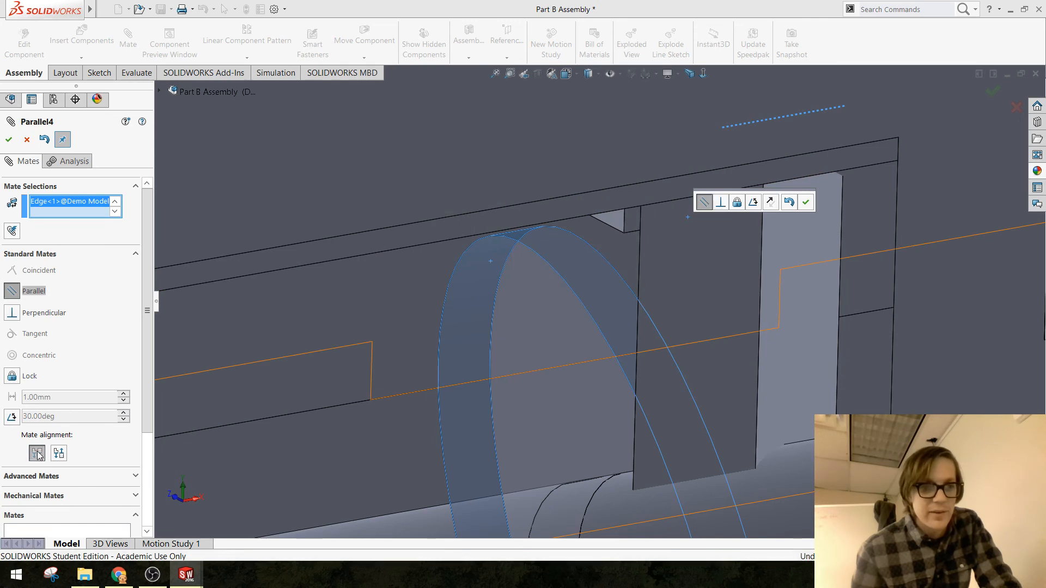
left_click(59, 454)
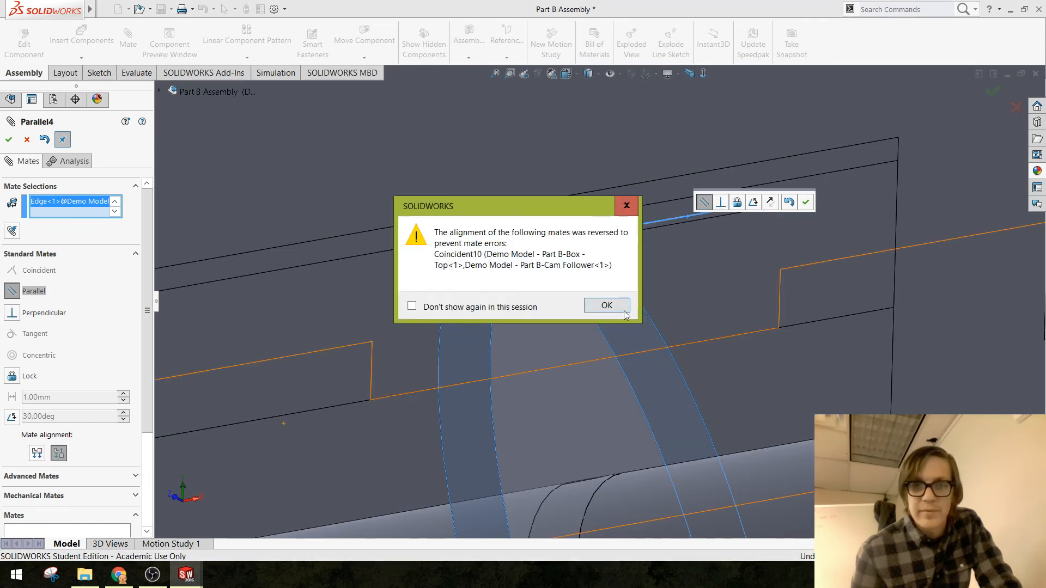
left_click(624, 310)
Accept the parallel mate and test it by turning the crank handle
scroll(703, 305, "up", 5)
scroll(557, 339, "up", 2)
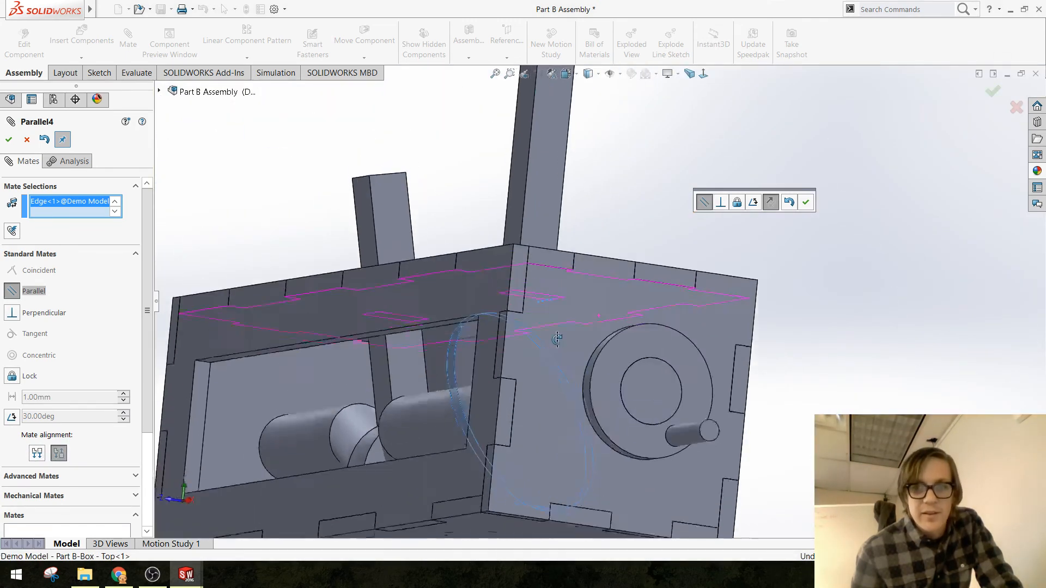
middle_click_drag(556, 340, 590, 346)
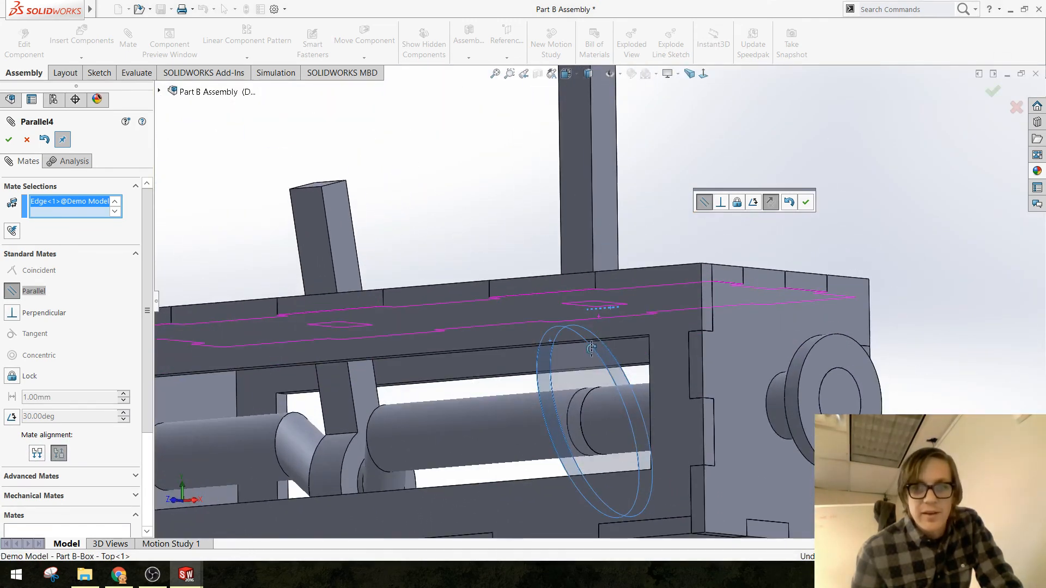
left_click(9, 140)
mouse_move(847, 415)
left_mouse_down()
mouse_move(802, 463)
mouse_move(777, 353)
mouse_move(839, 400)
left_mouse_up()
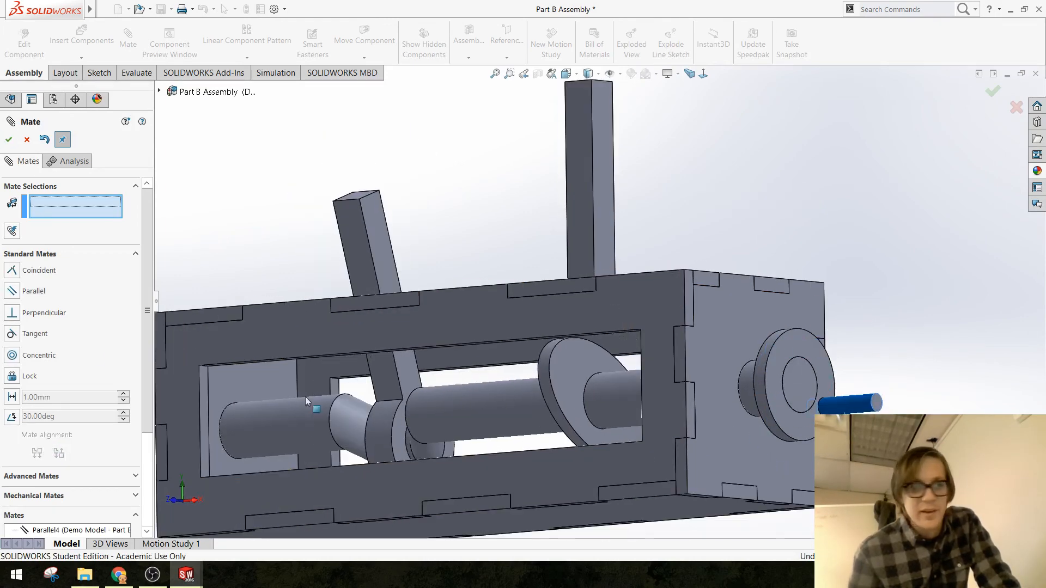
Finish mating and delete the new parallel mate between the cam and the cam follower
left_click(27, 140)
left_click(6, 424)
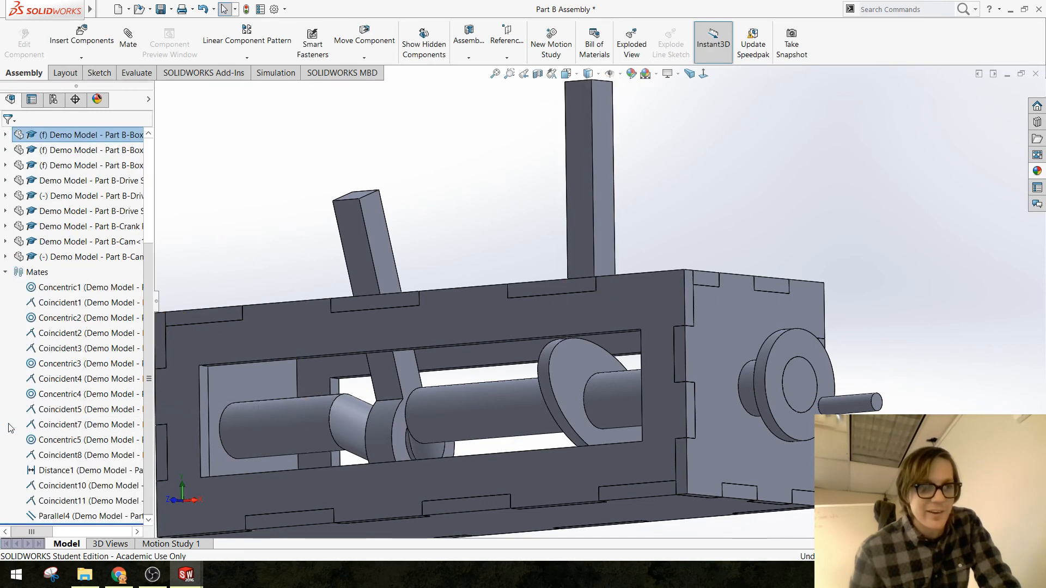
right_click(62, 518)
right_click(61, 517)
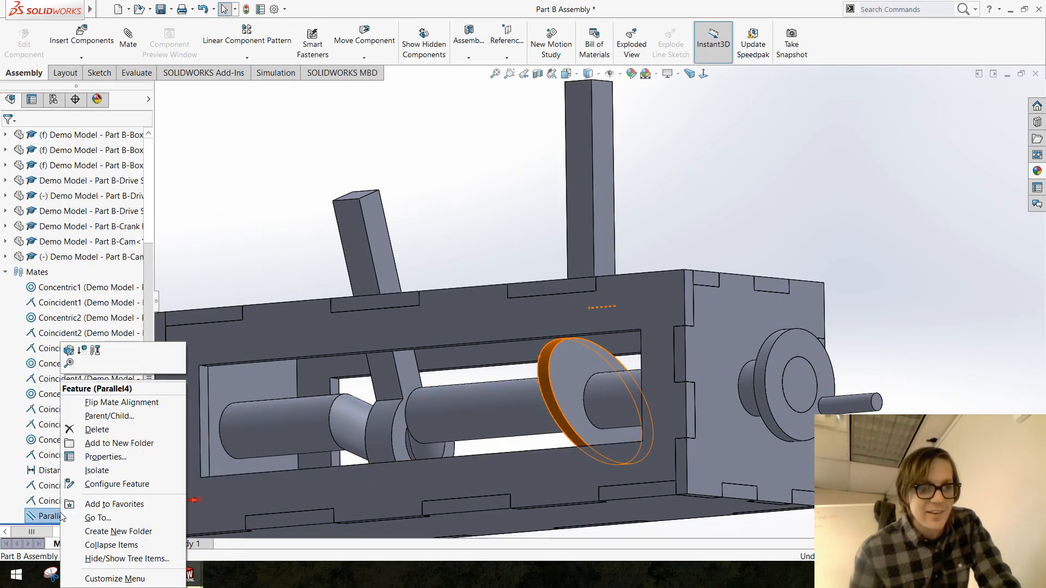
left_click(101, 429)
left_click(601, 218)
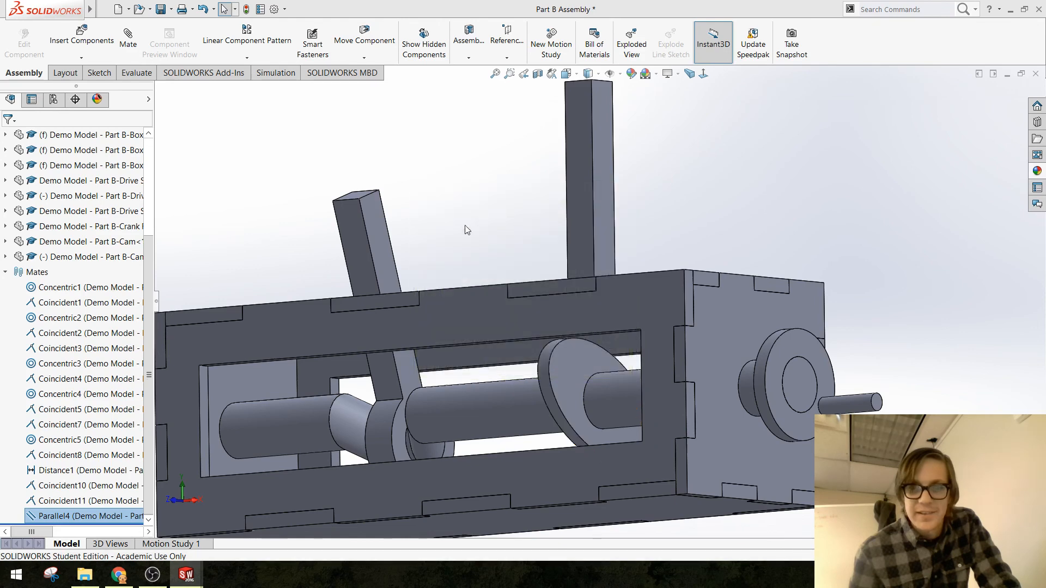
Start a new mate and choose the mechanical Cam type
scroll(603, 283, "down", 1)
middle_click_drag(455, 361, 459, 327)
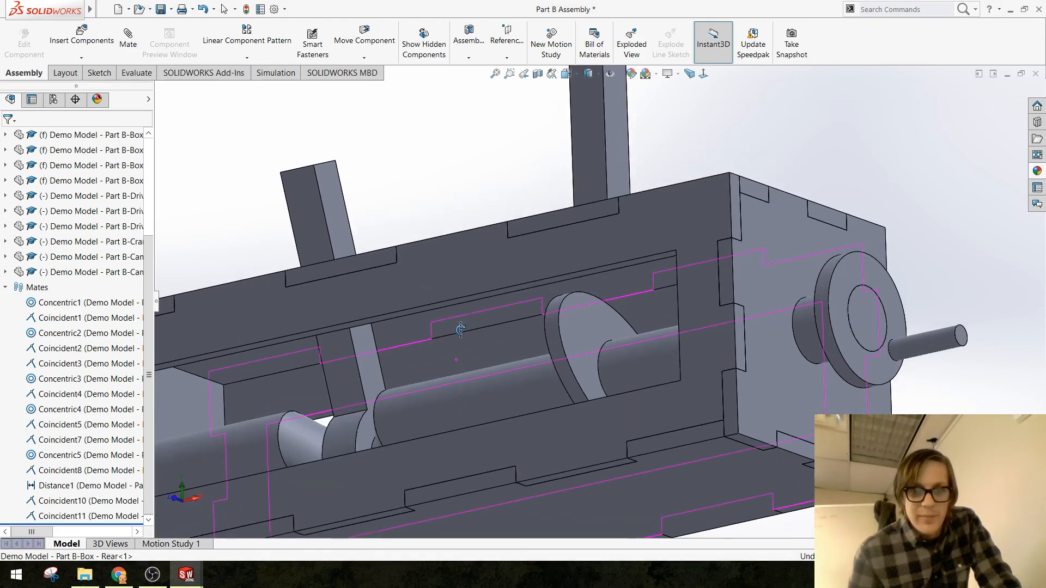
left_click(135, 44)
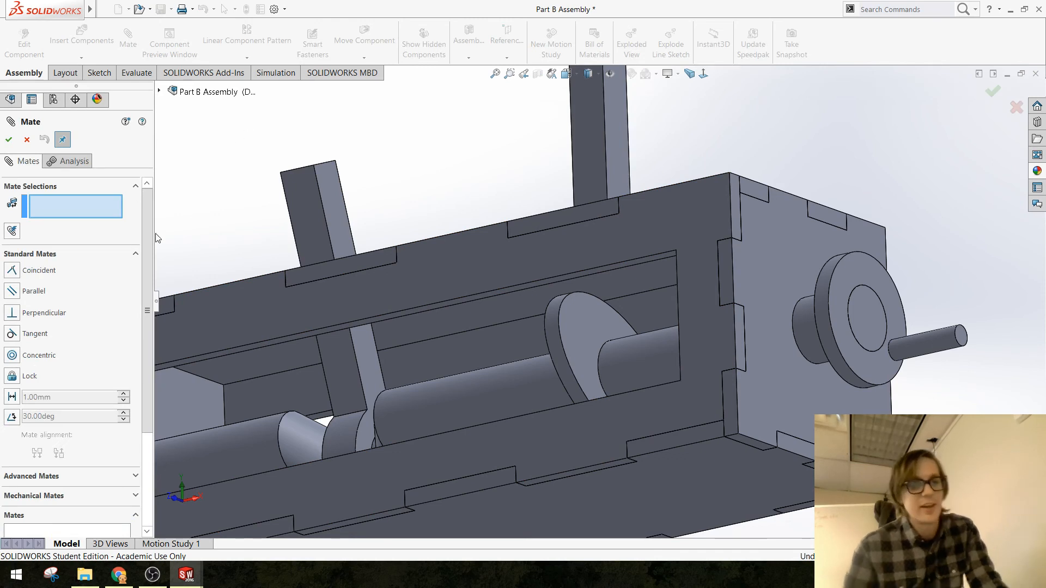
left_click(98, 476)
scroll(100, 479, "down", 5)
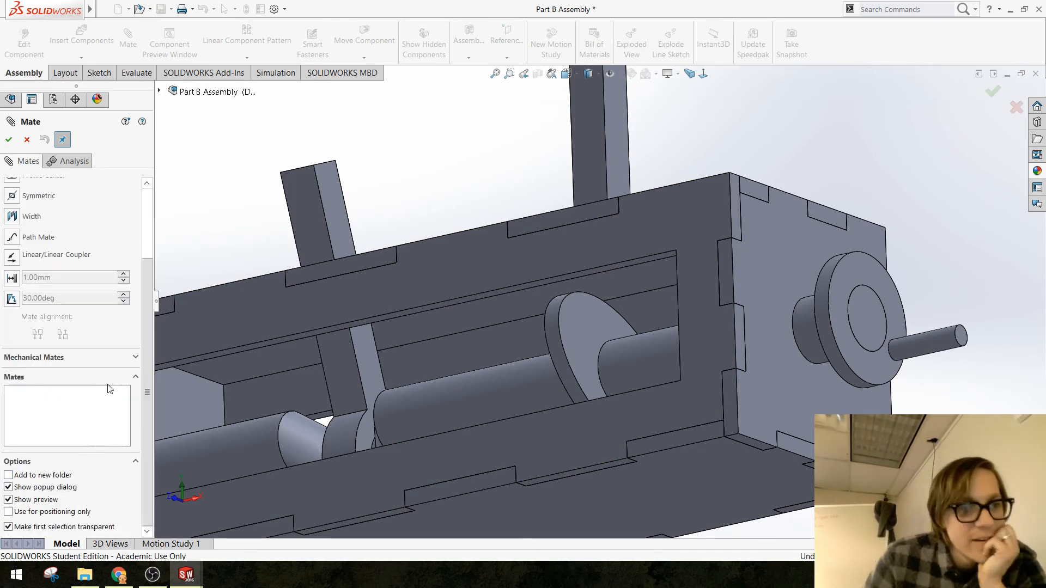
left_click(129, 360)
scroll(85, 355, "up", 3)
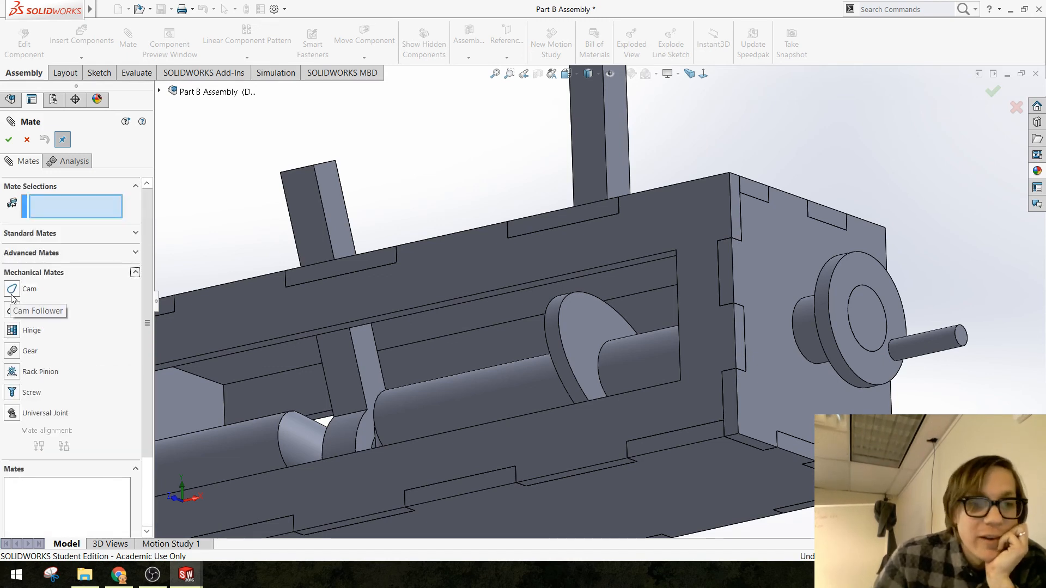
left_click(12, 291)
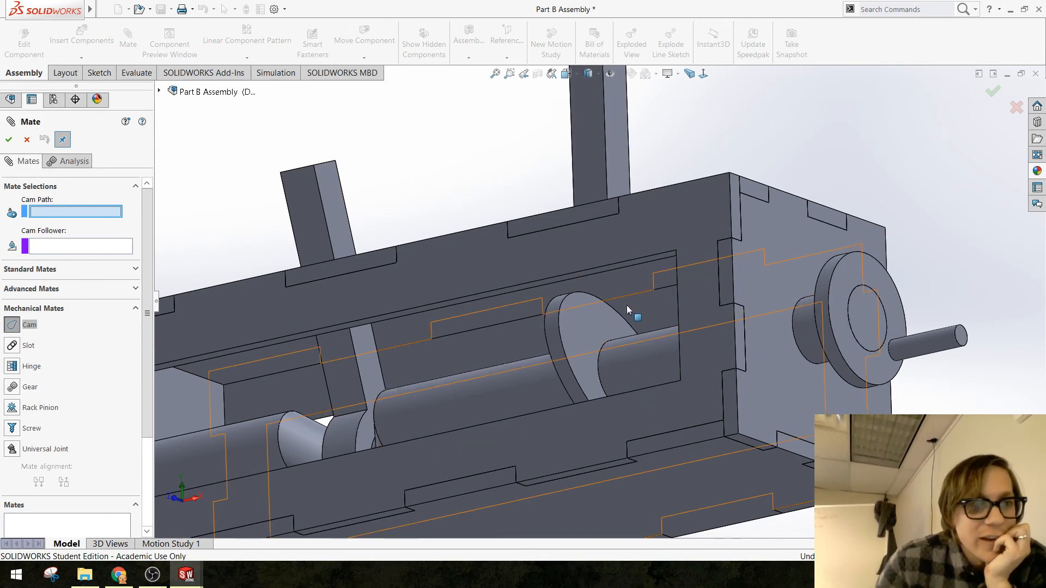
Create the cam mate with the cam's curved rim as cam path and the follower's bottom face as cam follower
scroll(626, 306, "down", 2)
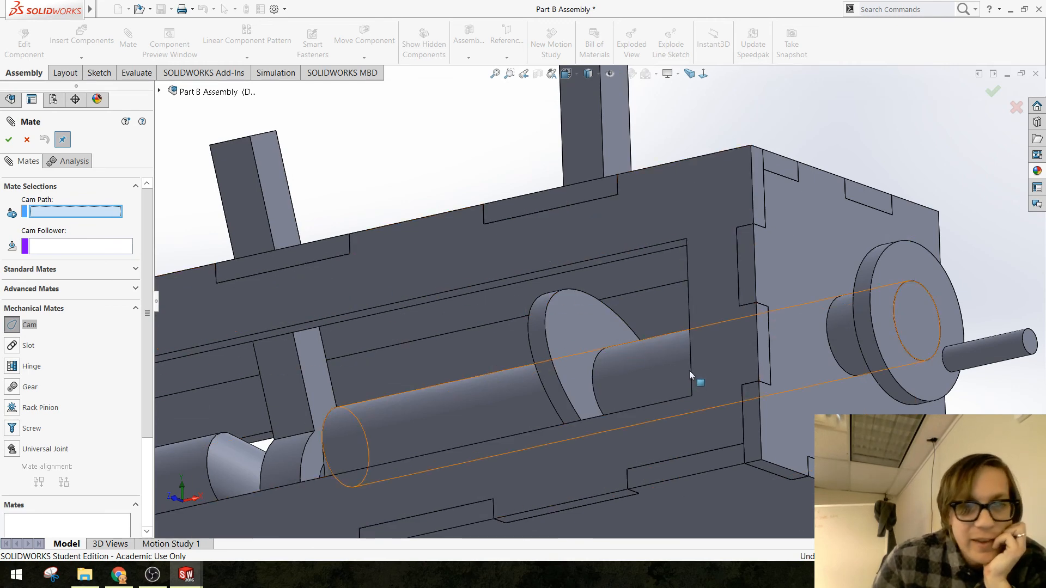
left_click(541, 319)
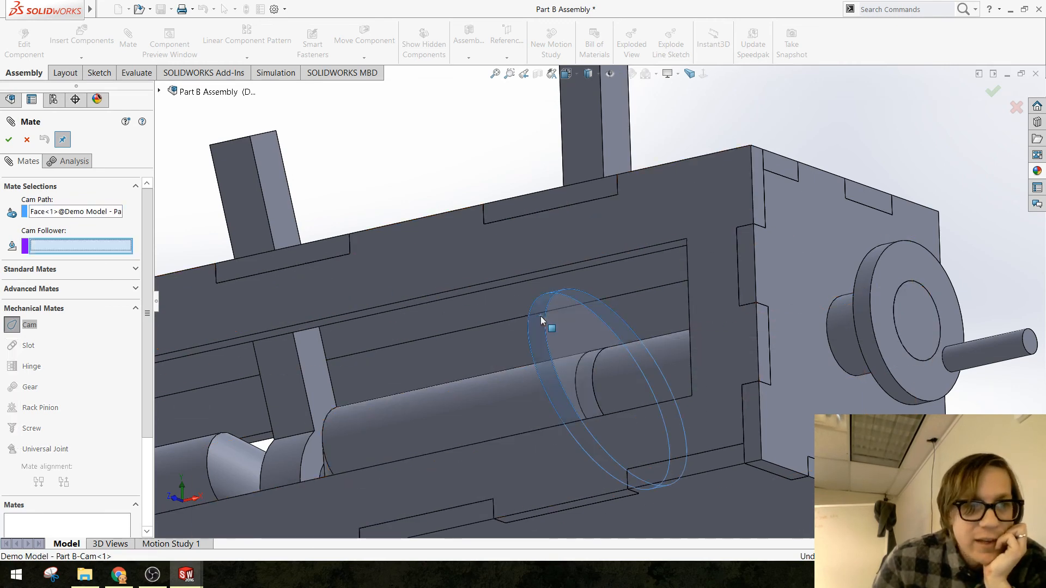
scroll(540, 316, "up", 2)
scroll(636, 285, "down", 4)
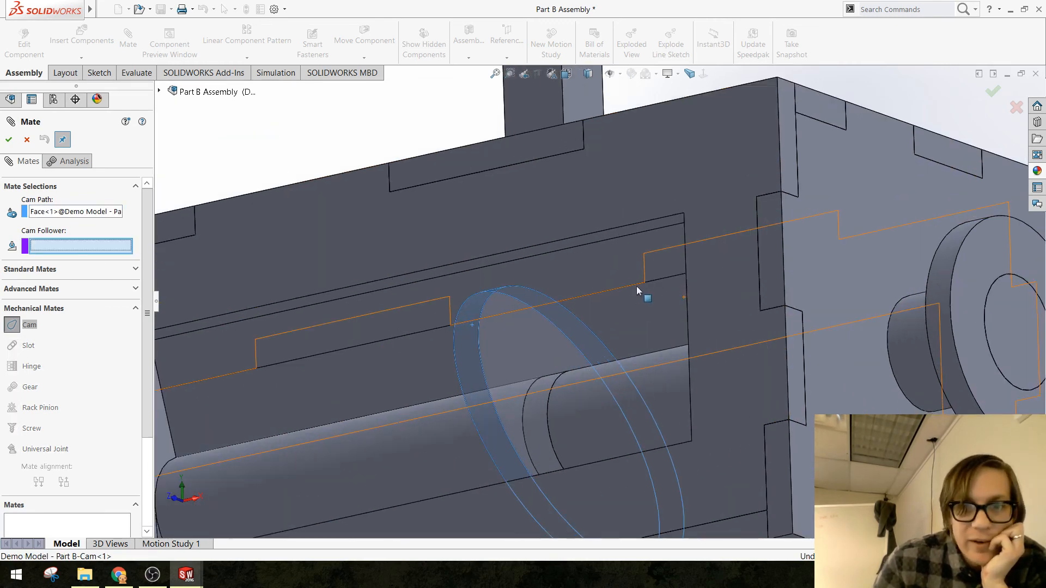
left_click(494, 208)
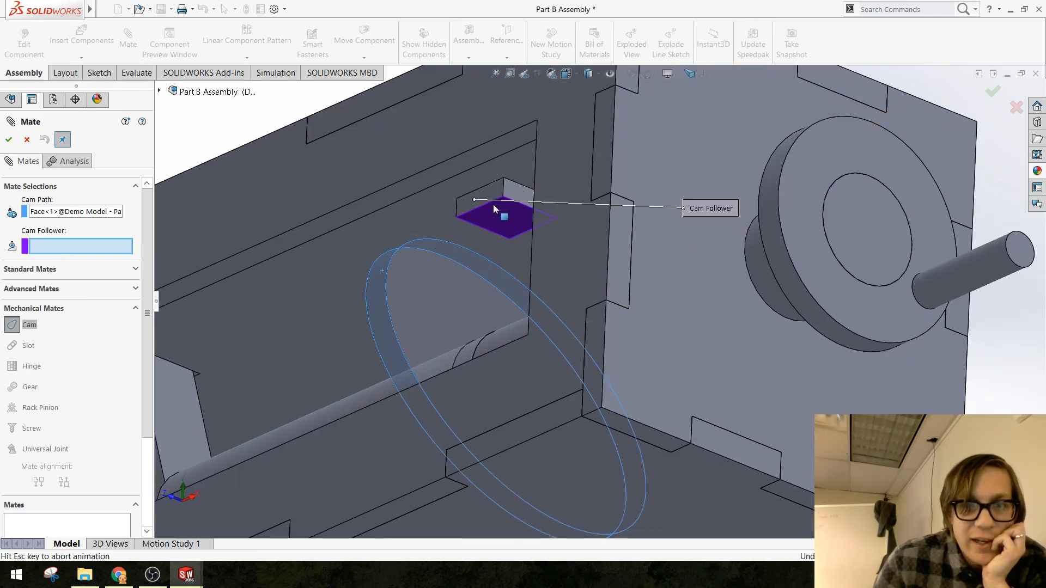
left_click(10, 142)
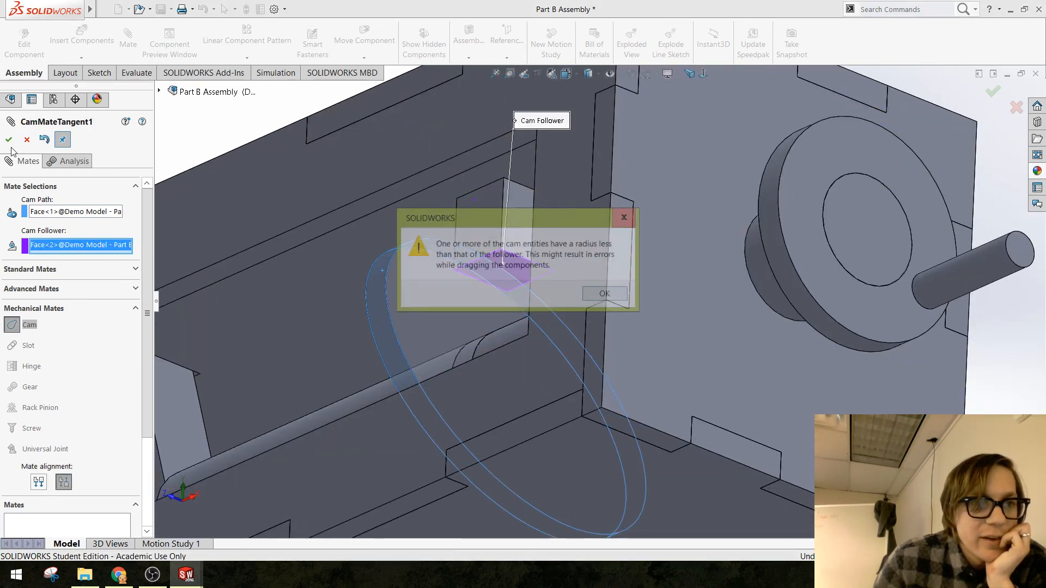
left_click(606, 294)
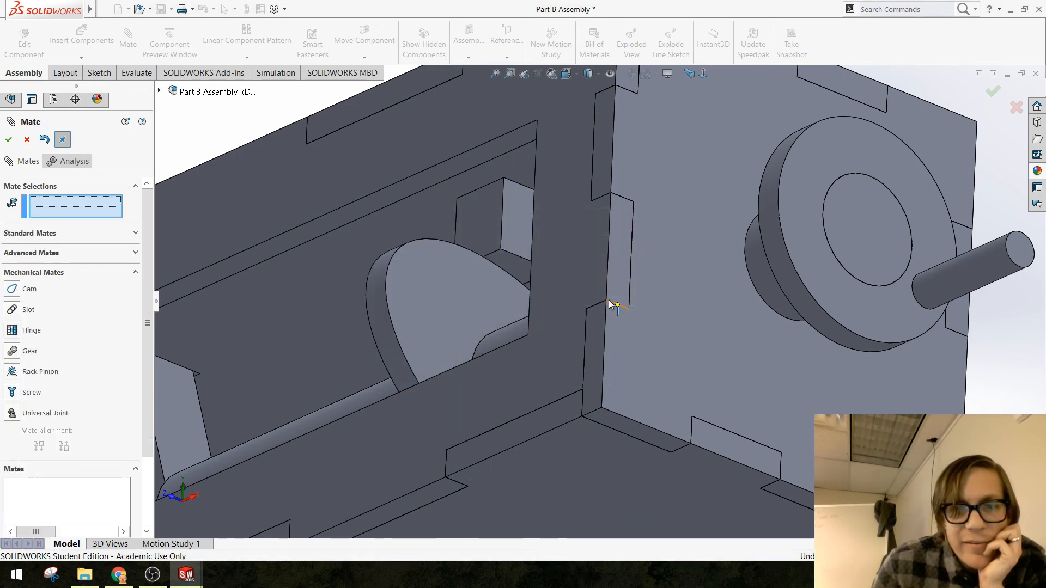
left_click(9, 143)
Turn the crank handle to check how the cam follower moves with the cam
scroll(571, 294, "up", 6)
middle_click_drag(577, 297, 618, 330)
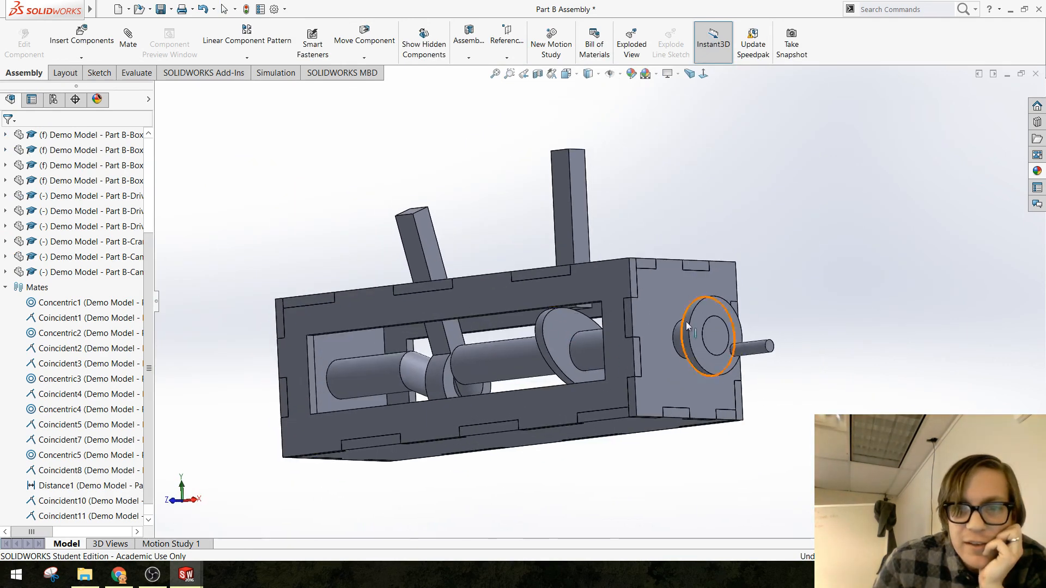
left_click_drag(746, 349, 769, 384)
left_click_drag(705, 341, 723, 312)
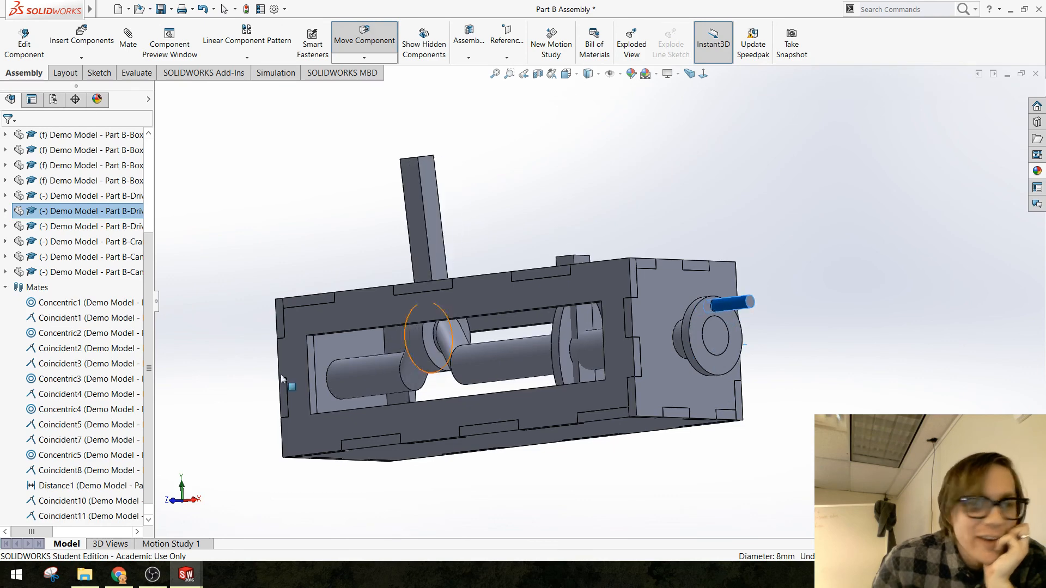
Edit the cam mate and flip its alignment so the follower rests on top of the cam
scroll(98, 485, "down", 1)
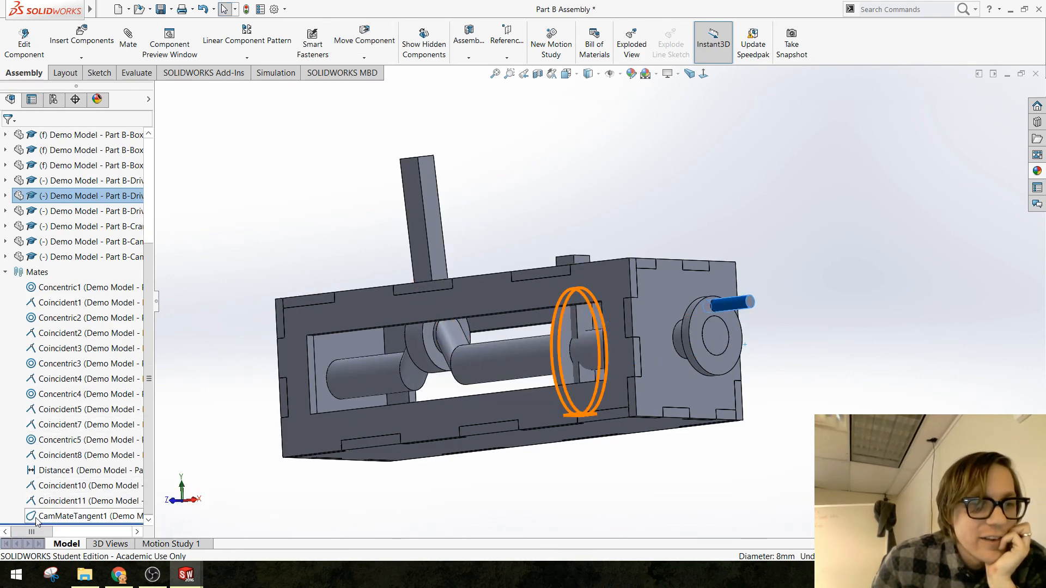
right_click(36, 522)
left_click(47, 354)
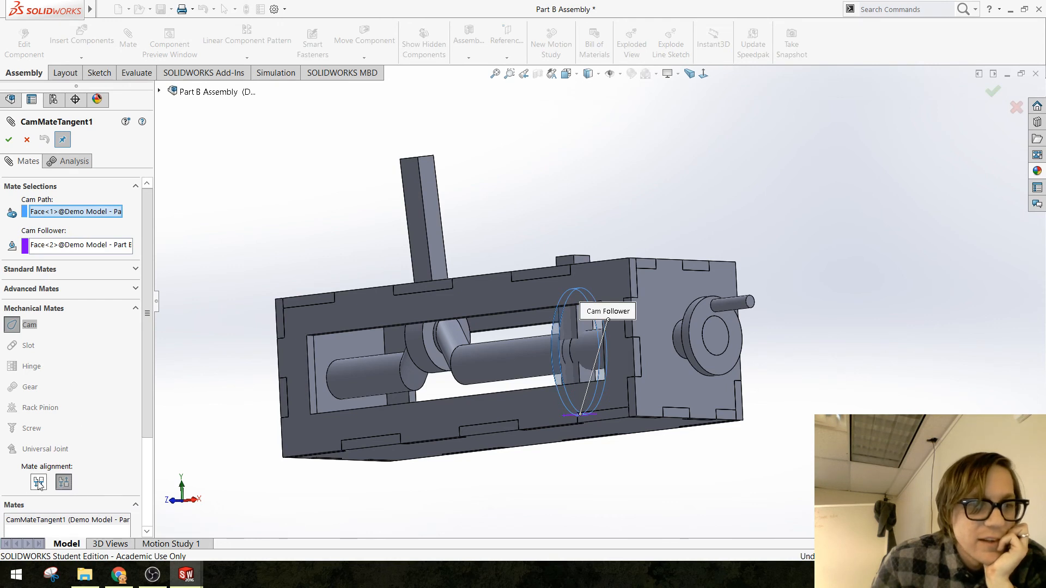
left_click(38, 483)
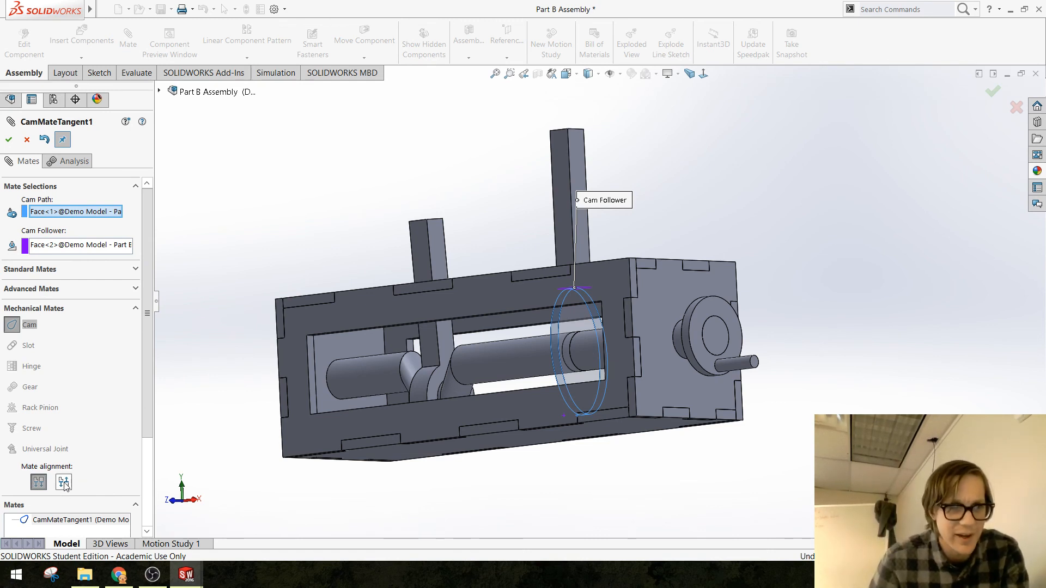
left_click(8, 140)
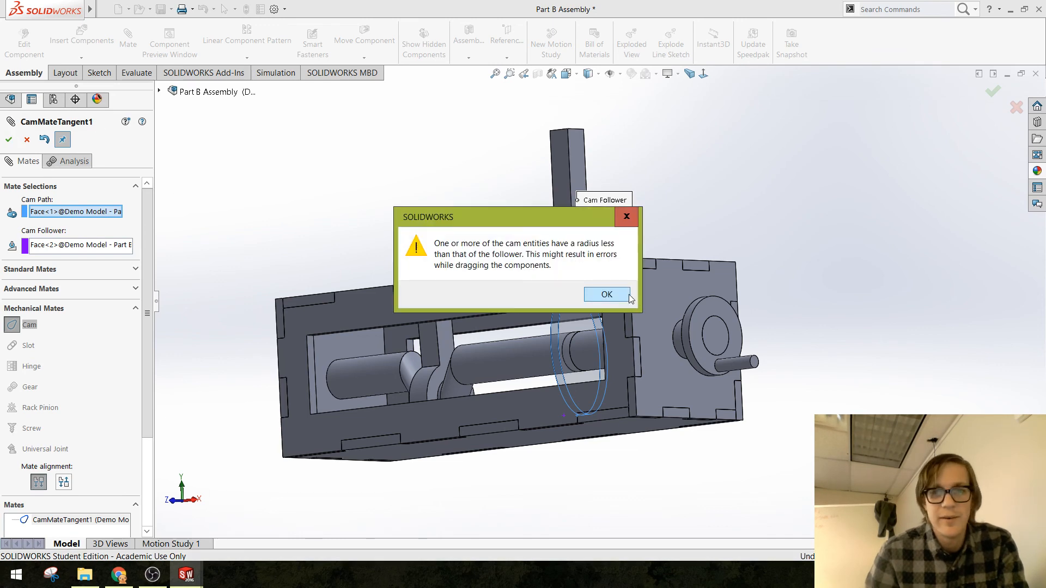
left_click(629, 296)
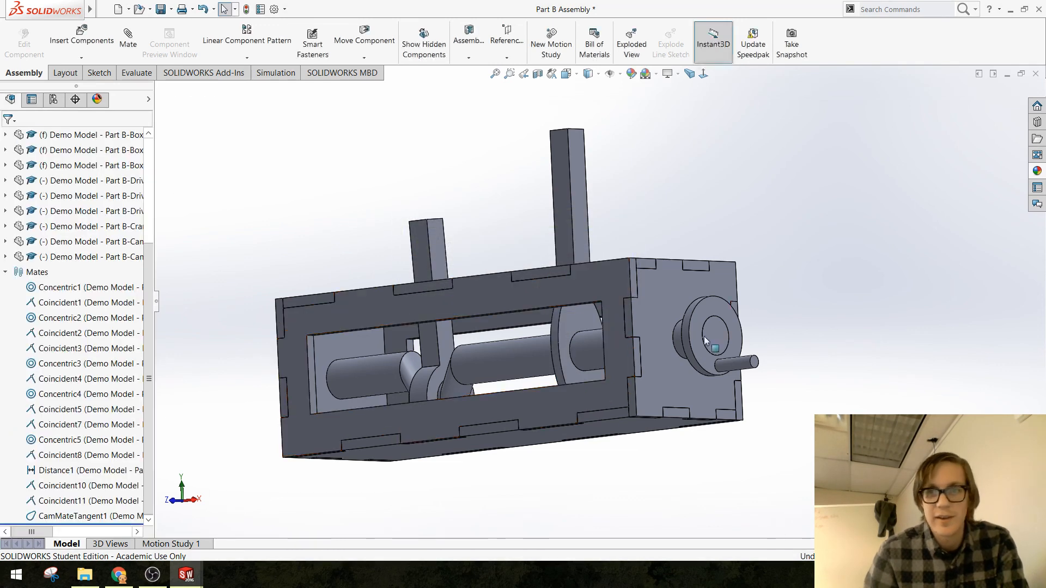
Rotate the crank handle and examine the follower riding on the cam from above the box
left_click_drag(739, 367, 839, 447)
middle_click_drag(730, 350, 704, 368)
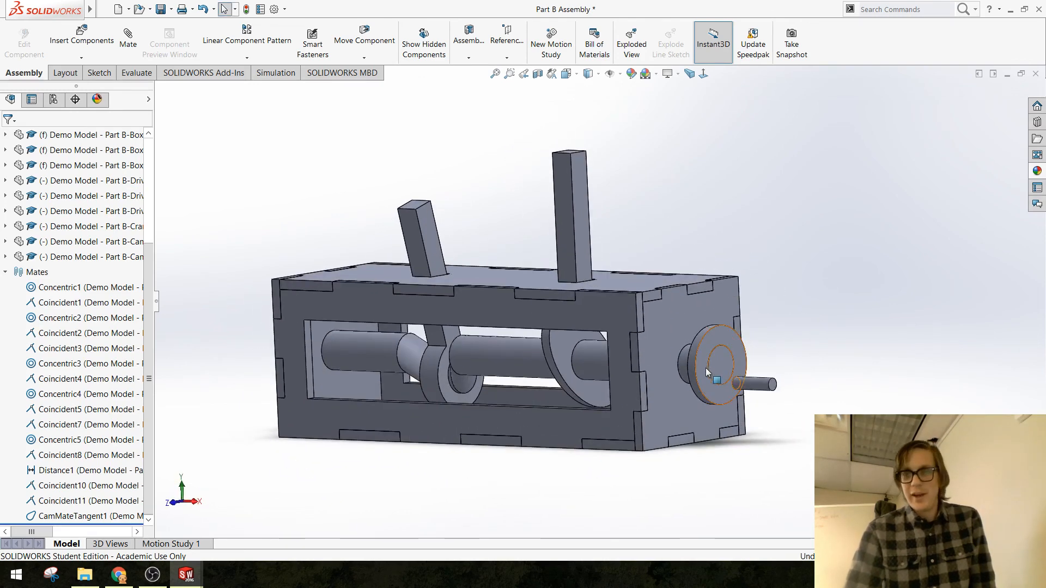
left_click_drag(762, 386, 809, 456)
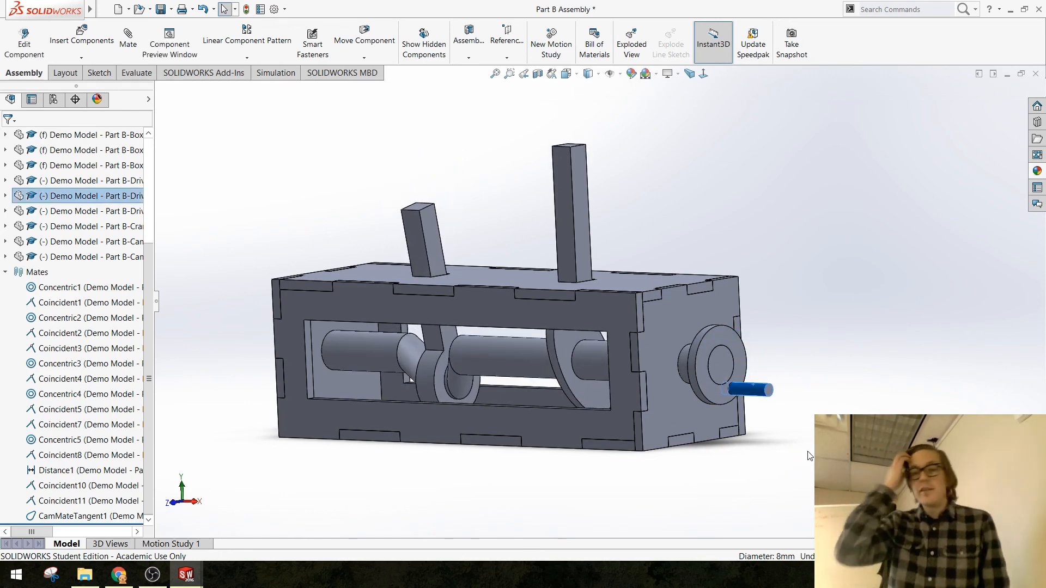